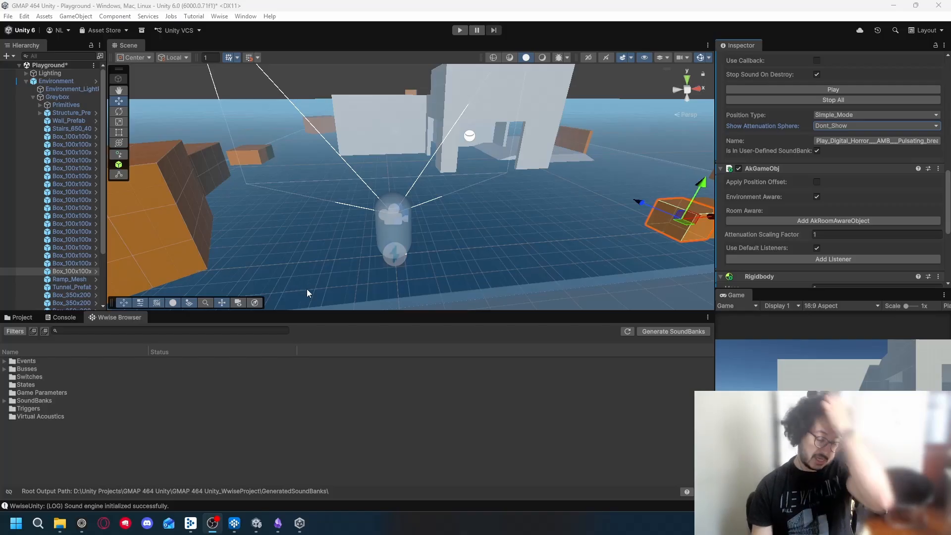
Run the Playground scene with the Game view maximized and the floating Wwise Browser window closed.
{"action": "left_click", "coordinate": [460, 31]}
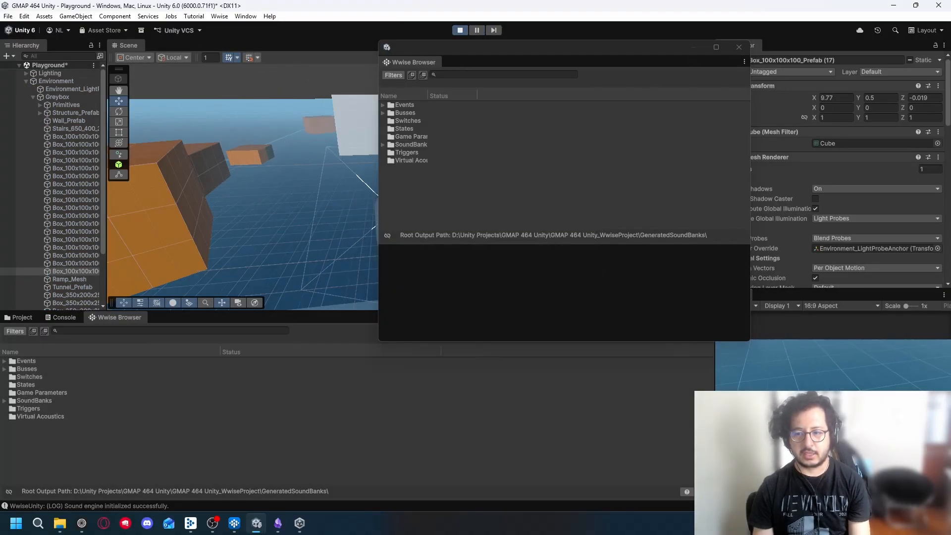
{"action": "key", "text": "alt+Tab"}
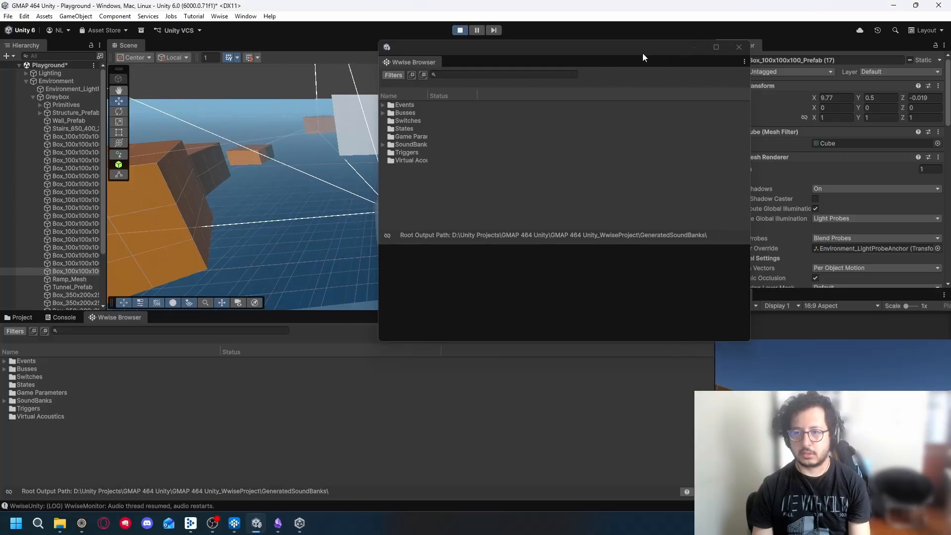
{"action": "left_click_drag", "start_coordinate": [643, 53], "coordinate": [396, 175]}
{"action": "double_click", "coordinate": [733, 294]}
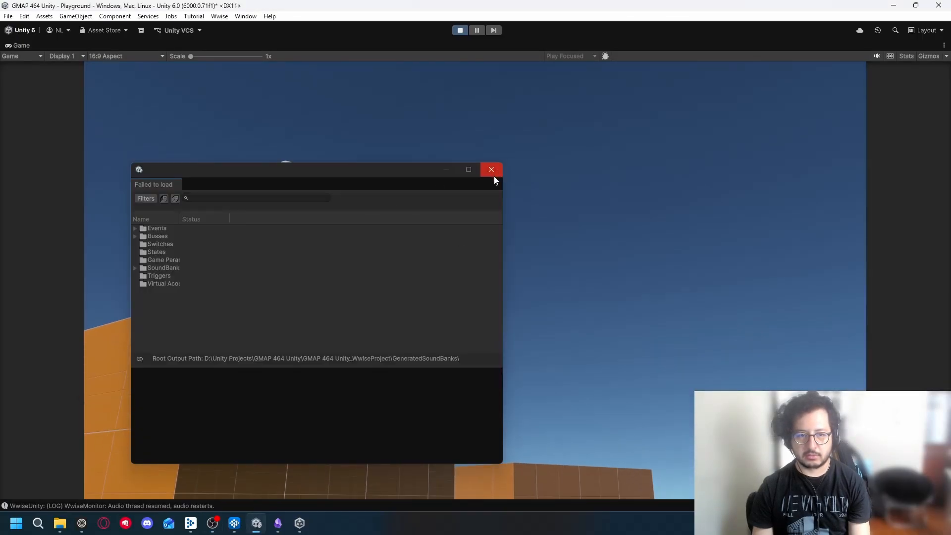
{"action": "left_click", "coordinate": [494, 170]}
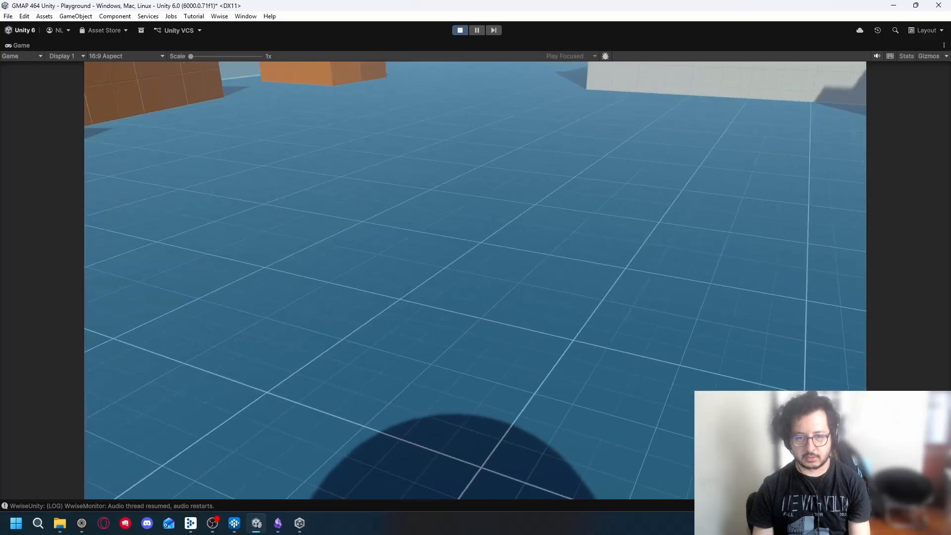
Walk the player around the boxes in the running scene to check the spatial sound from different distances.
{"action": "key", "text": "w"}
{"action": "key", "text": "w"}
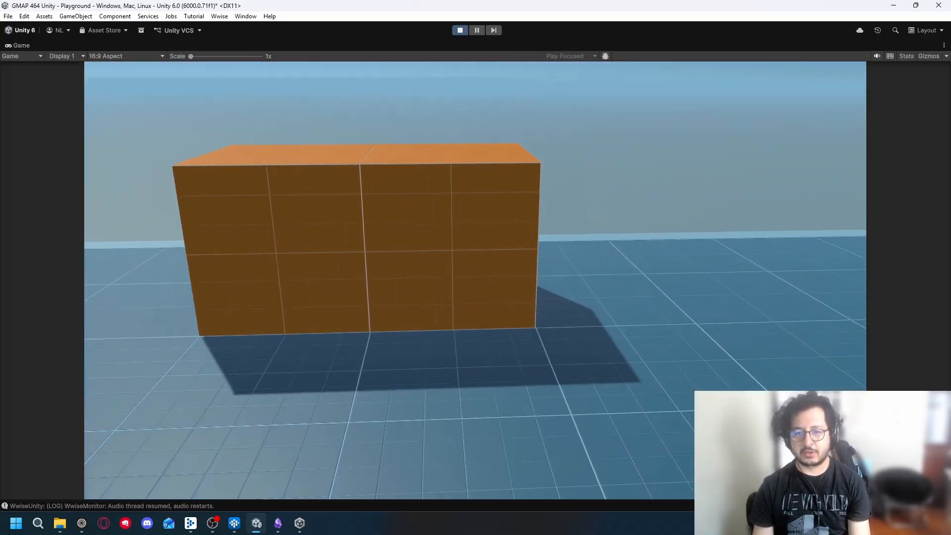
{"action": "key", "text": "s"}
{"action": "key", "text": "w"}
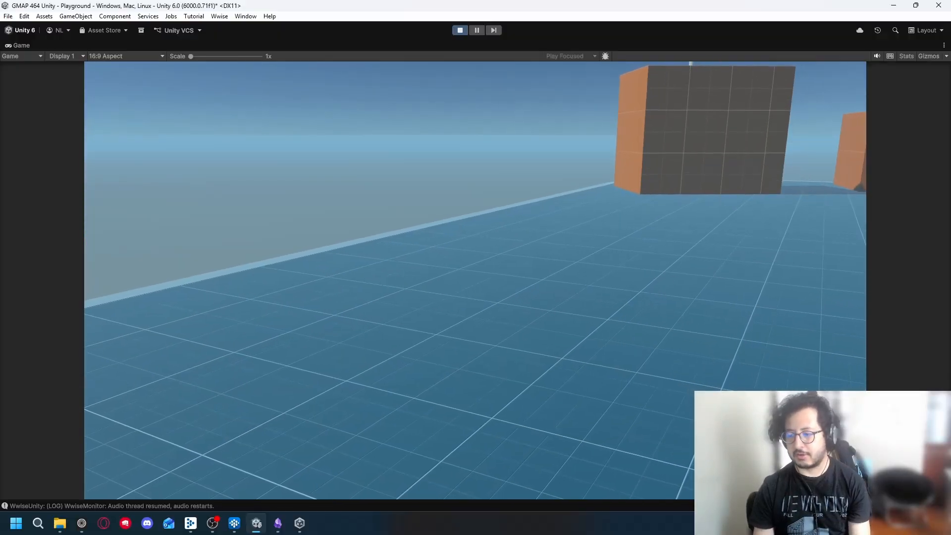
{"action": "key", "text": "s"}
{"action": "key", "text": "w"}
{"action": "key", "text": "w"}
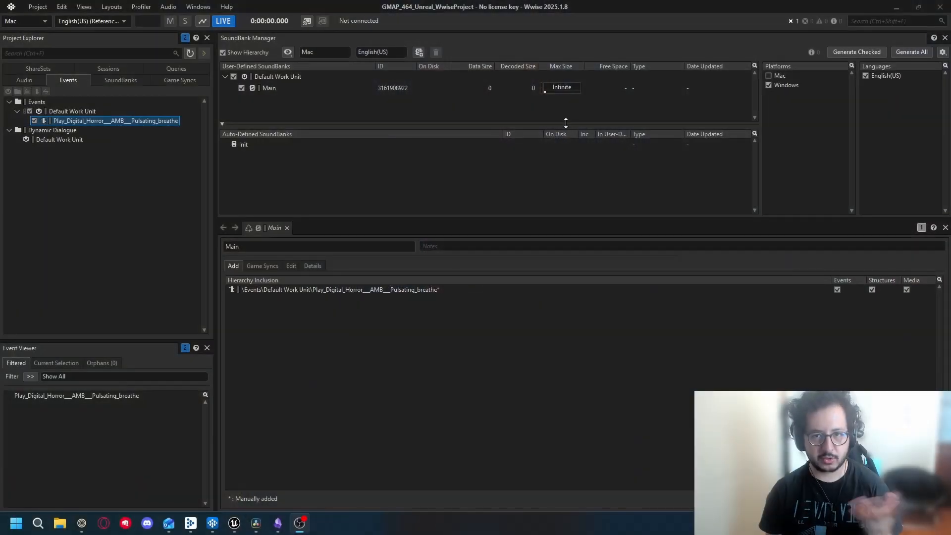
In Wwise, switch to the layout with the waveform editor and audition the Digital-Horror - AMB - Pulsating breathe sound from the Week 1 folder.
{"action": "left_click", "coordinate": [110, 7]}
{"action": "left_click", "coordinate": [128, 23]}
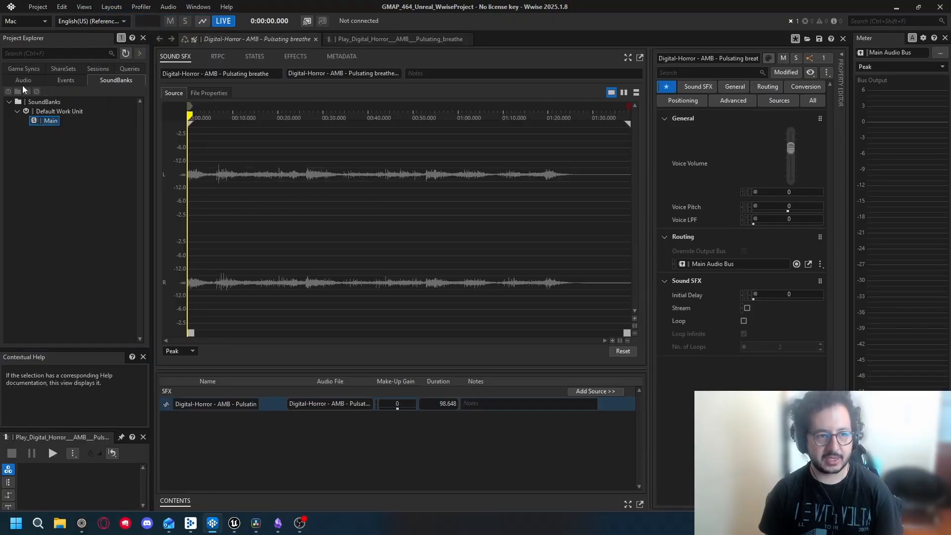
{"action": "left_click", "coordinate": [24, 80]}
{"action": "left_click", "coordinate": [90, 177]}
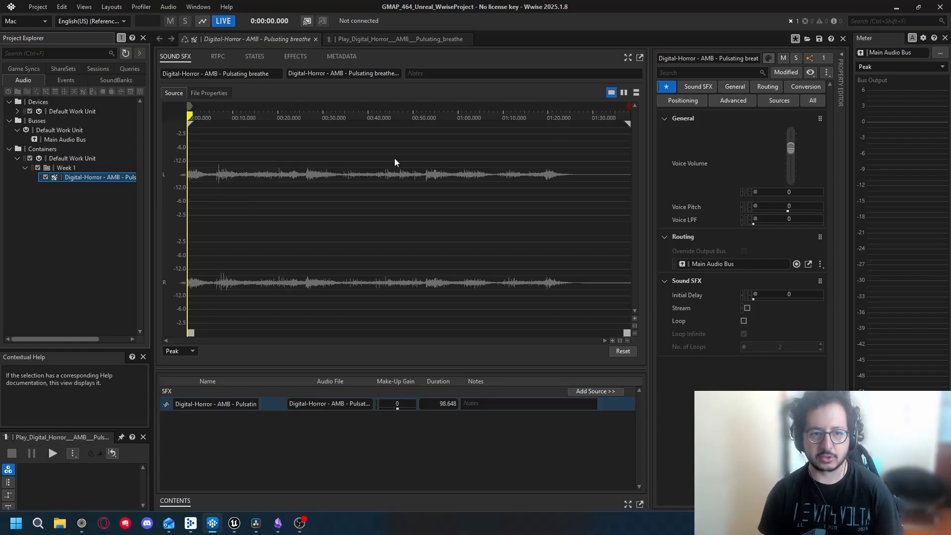
{"action": "key", "text": "space"}
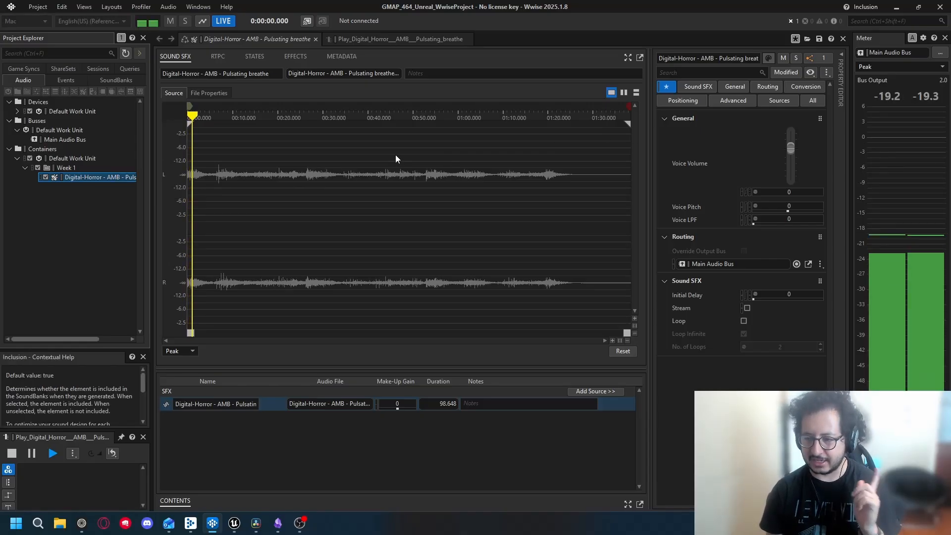
{"action": "key", "text": "space"}
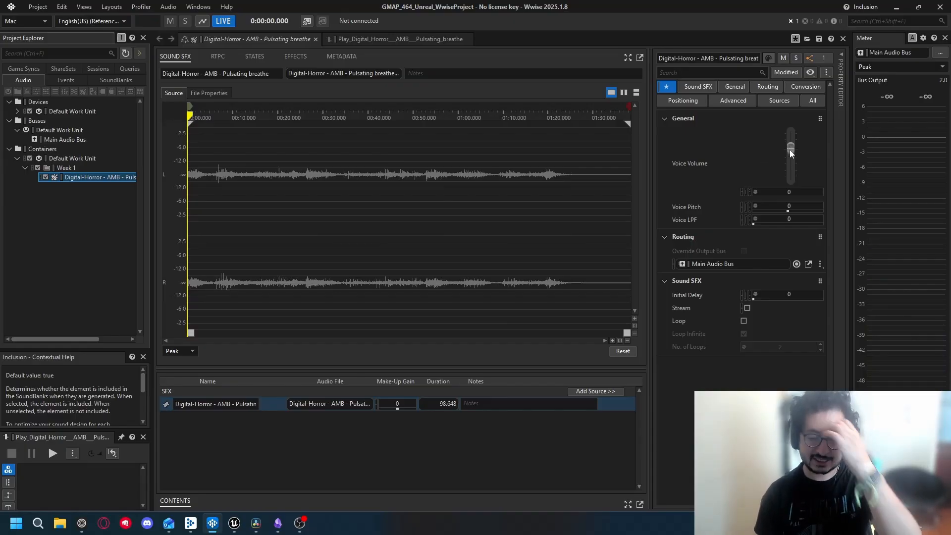
Set the sound's Voice Volume to 10, audition it, and enable infinite looping.
{"action": "left_click", "coordinate": [793, 192]}
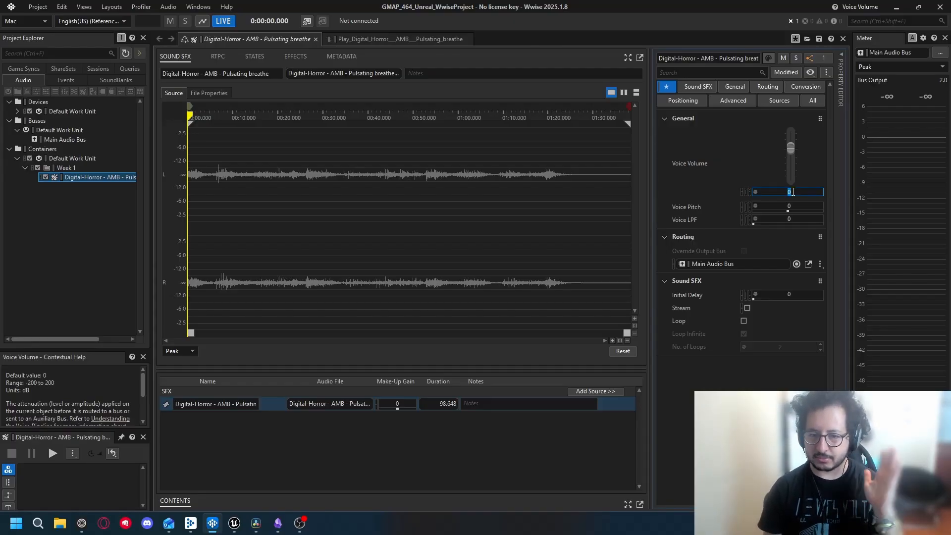
{"action": "type", "text": "10"}
{"action": "key", "text": "Return"}
{"action": "key", "text": "space"}
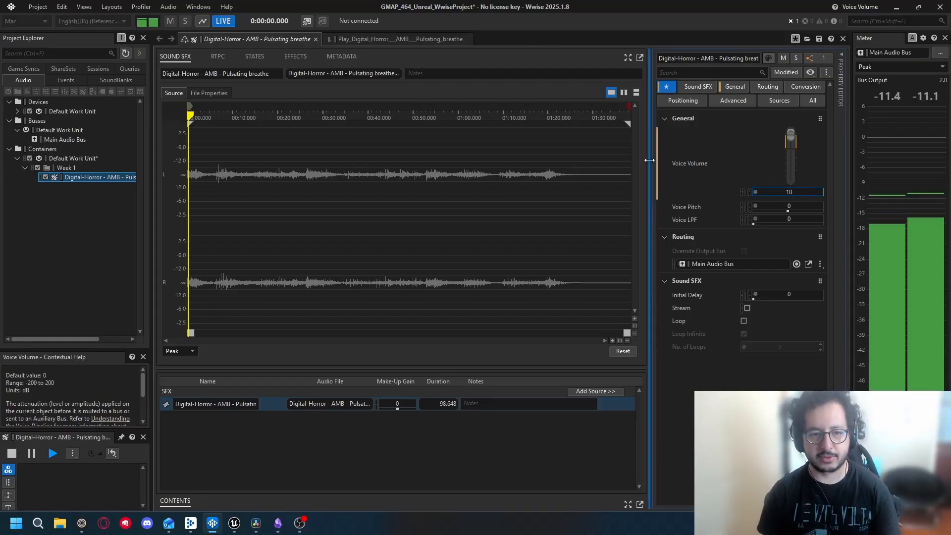
{"action": "key", "text": "space"}
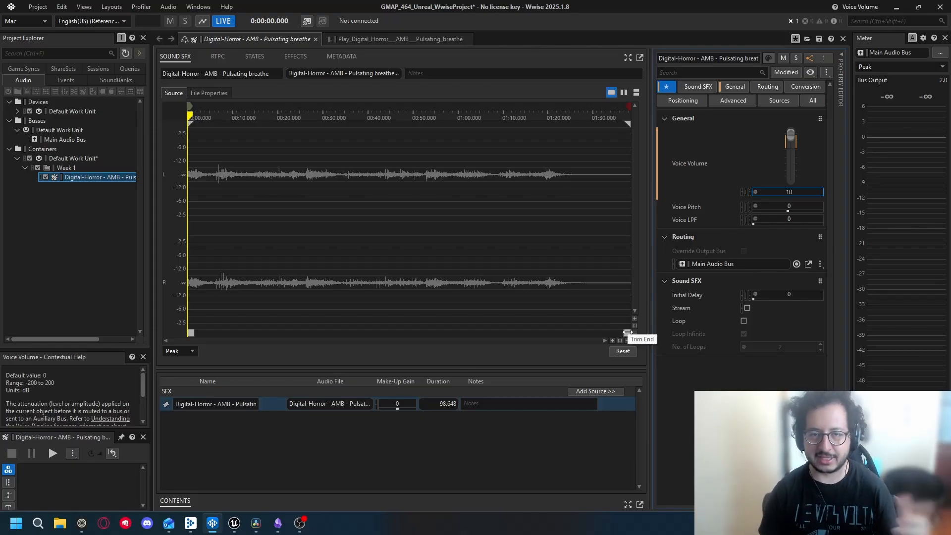
{"action": "left_click", "coordinate": [743, 321]}
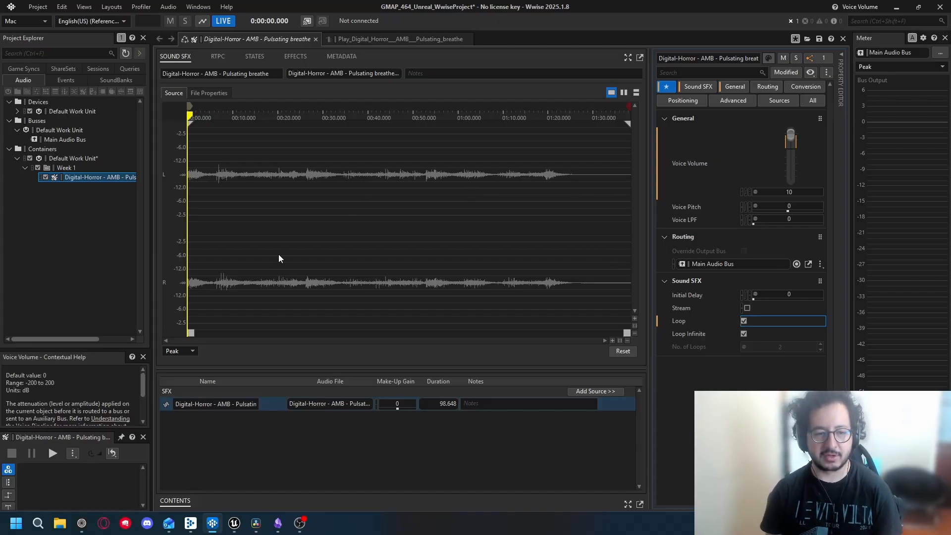
Try trimming the sound's start to about the 50-second mark, and return the trim start to the beginning.
{"action": "left_click_drag", "start_coordinate": [194, 331], "coordinate": [421, 330]}
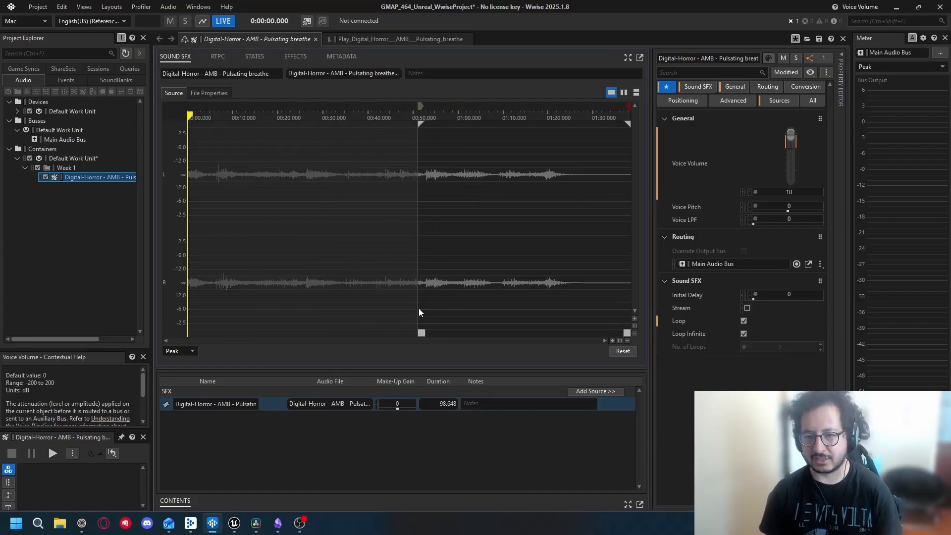
{"action": "left_click", "coordinate": [560, 179]}
{"action": "left_click", "coordinate": [547, 143]}
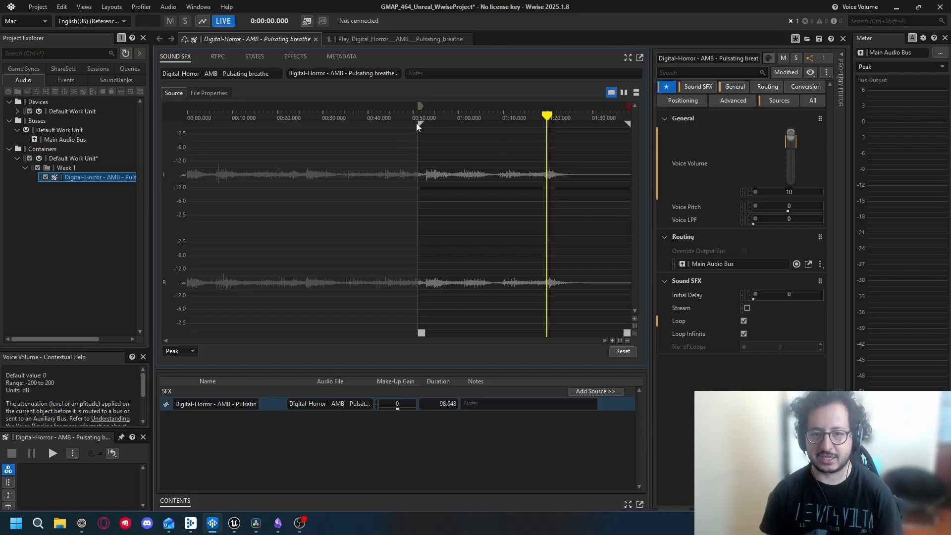
{"action": "left_click_drag", "start_coordinate": [419, 123], "coordinate": [452, 123]}
{"action": "left_click_drag", "start_coordinate": [152, 131], "coordinate": [99, 145]}
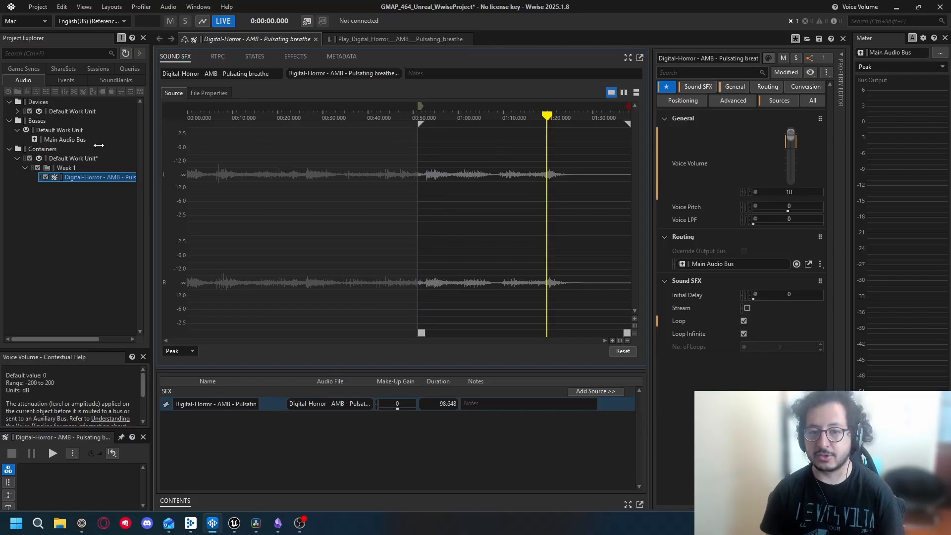
{"action": "left_click_drag", "start_coordinate": [419, 333], "coordinate": [191, 334]}
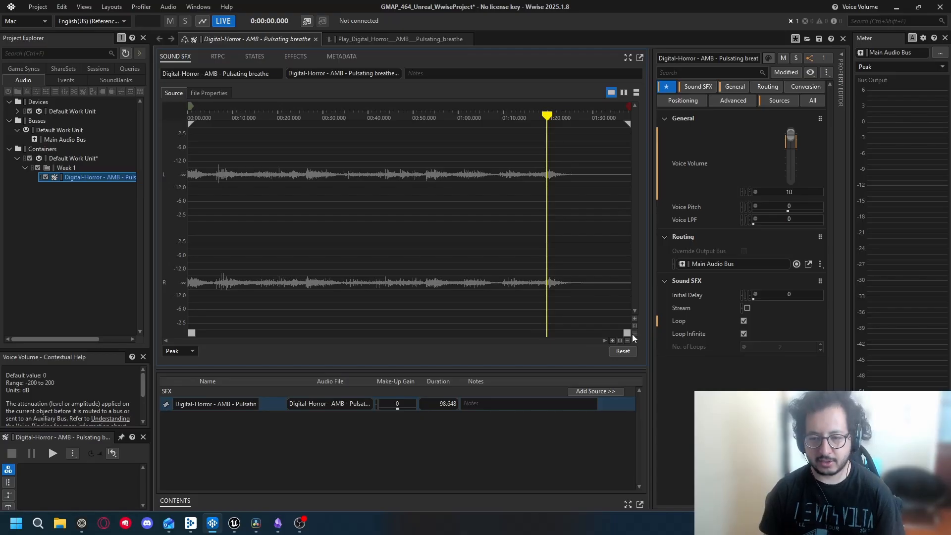
Trim the silent tail off the sound so it ends at about 1:24, auditioning the loop point.
{"action": "left_click_drag", "start_coordinate": [627, 333], "coordinate": [570, 337]}
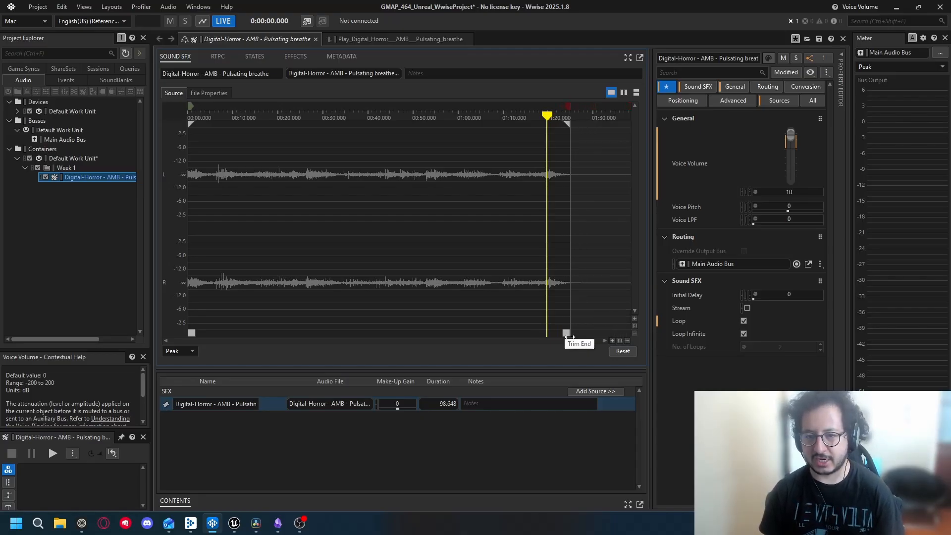
{"action": "key", "text": "space"}
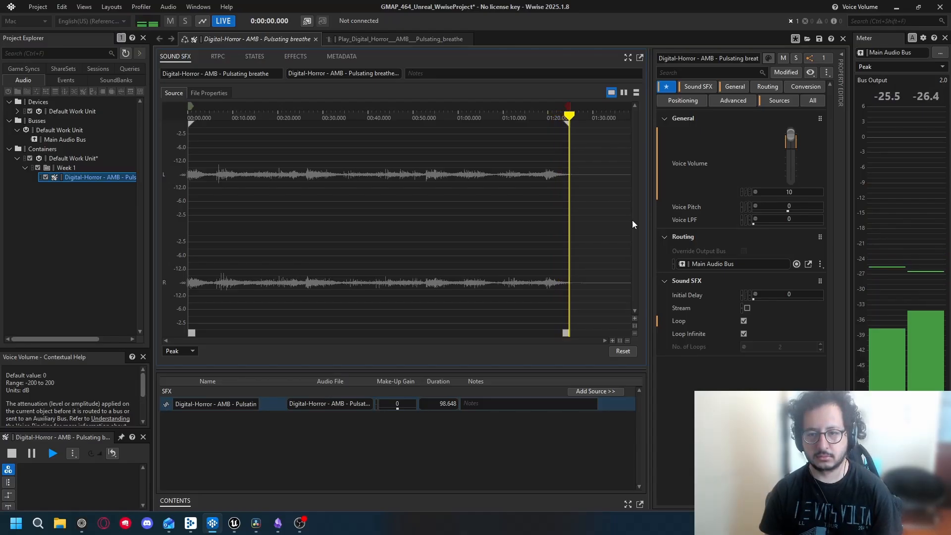
{"action": "key", "text": "space"}
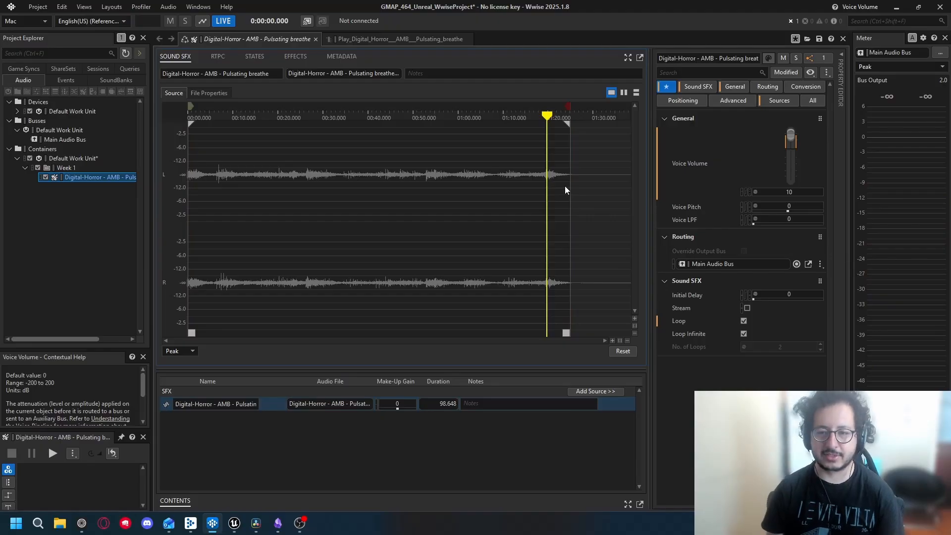
{"action": "left_click_drag", "start_coordinate": [564, 333], "coordinate": [559, 338]}
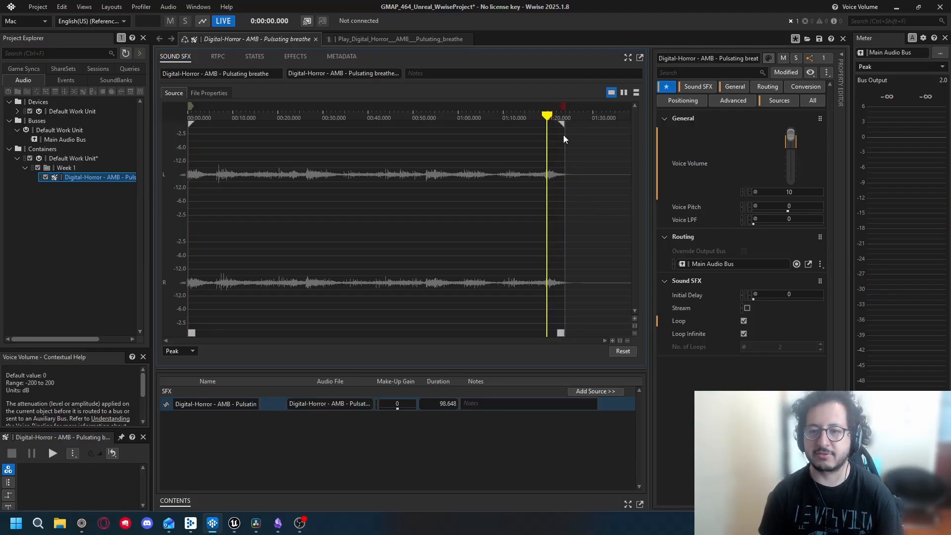
Add a fade-out of about 0.7 seconds, tighten the trim end to about 1:23, and audition the ending.
{"action": "left_click_drag", "start_coordinate": [559, 125], "coordinate": [553, 126]}
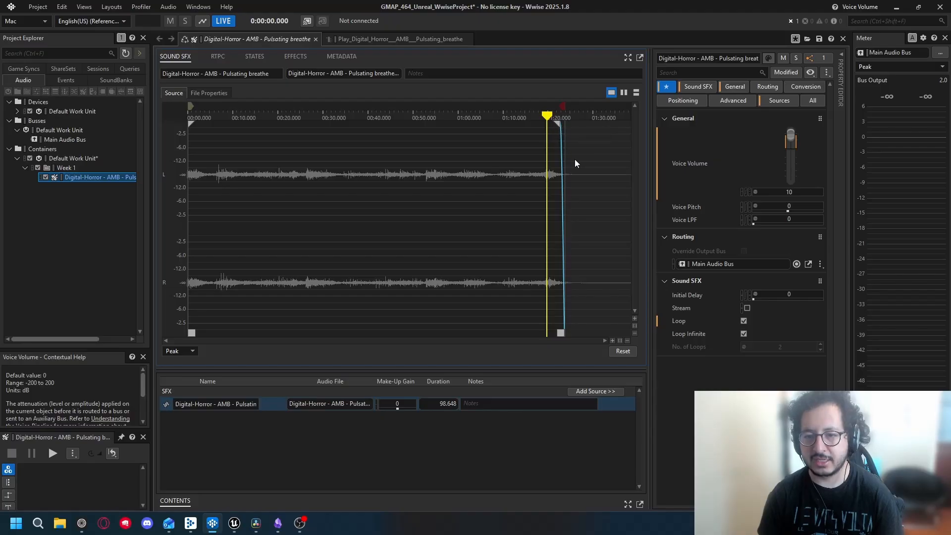
{"action": "scroll", "coordinate": [567, 166], "scroll_direction": "up", "scroll_amount": 6}
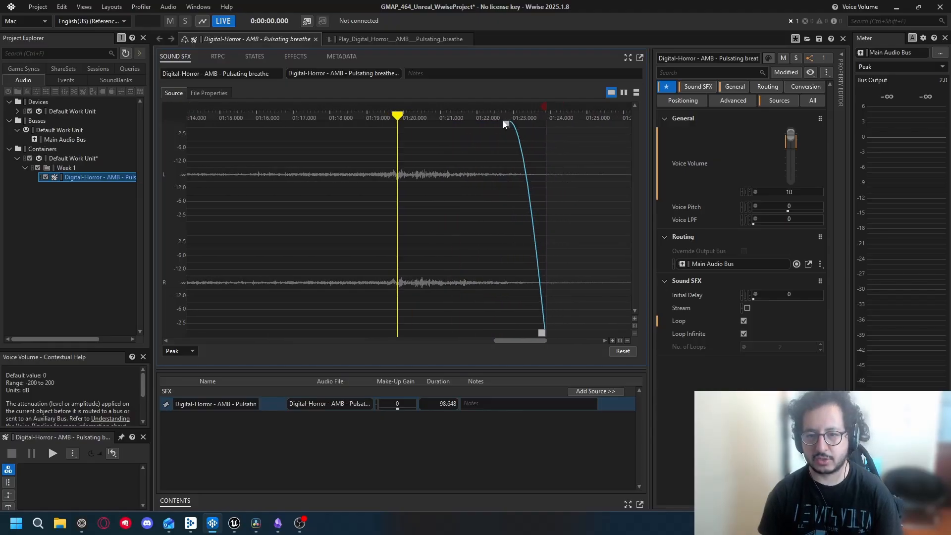
{"action": "left_click_drag", "start_coordinate": [542, 333], "coordinate": [514, 333]}
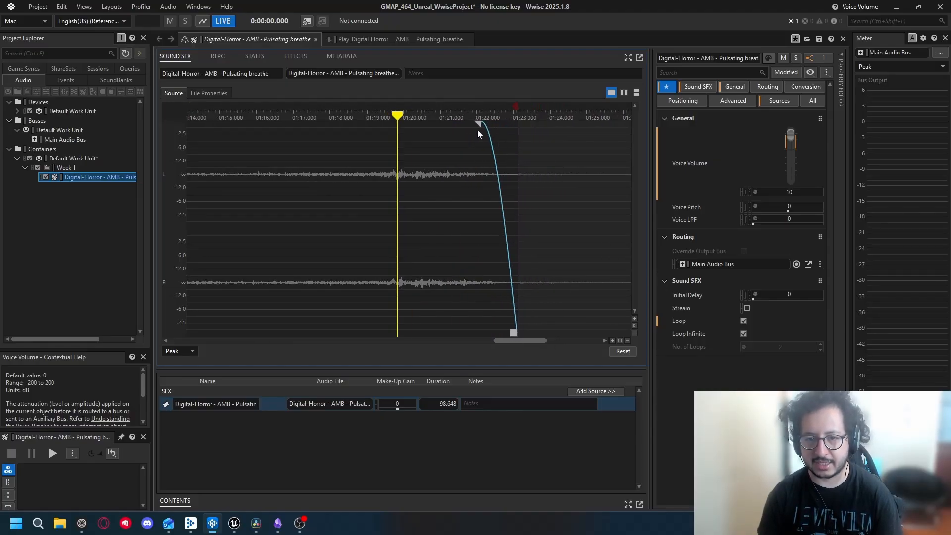
{"action": "left_click_drag", "start_coordinate": [478, 124], "coordinate": [492, 124]}
{"action": "key", "text": "space"}
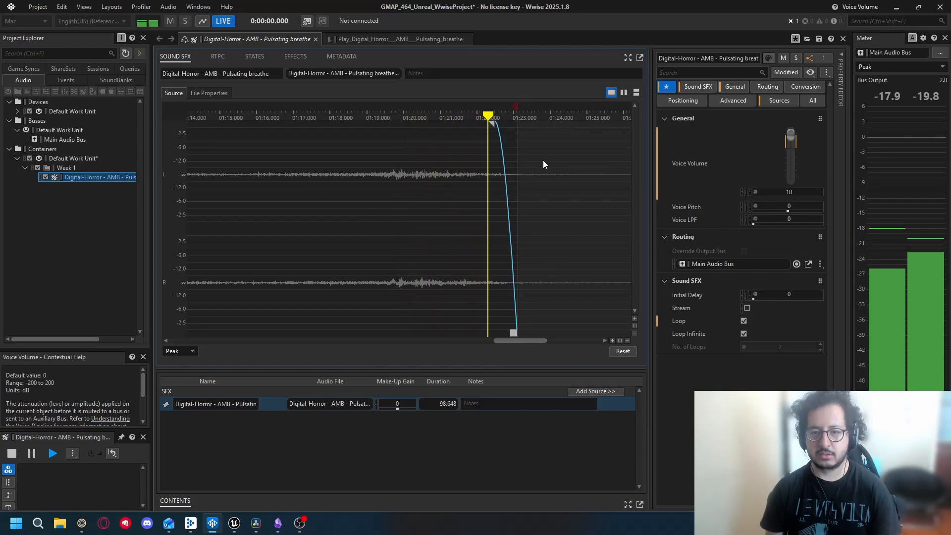
{"action": "key", "text": "space"}
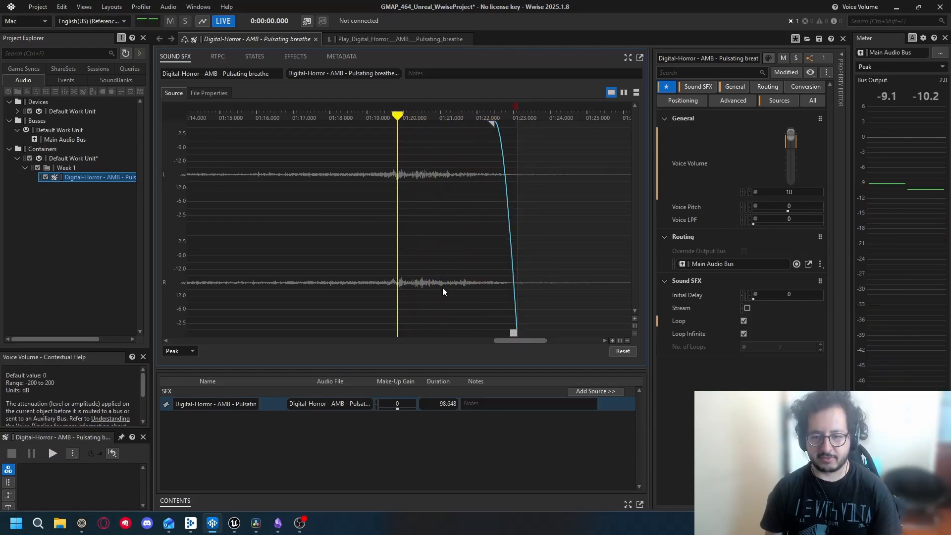
Trim the start of the sound to about 5.8 seconds, just before the second swell.
{"action": "scroll", "coordinate": [458, 245], "scroll_direction": "down", "scroll_amount": 2, "text": "ctrl"}
{"action": "left_click_drag", "start_coordinate": [540, 341], "coordinate": [210, 337]}
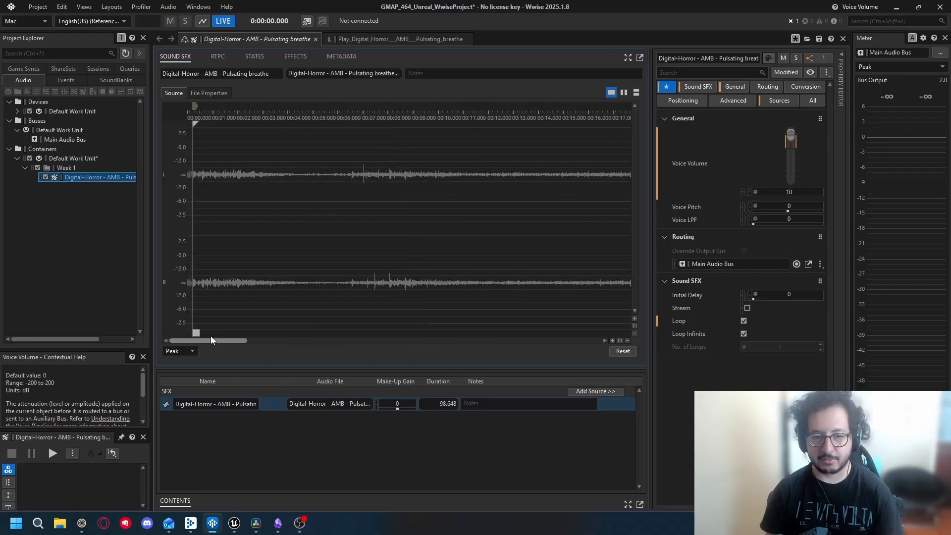
{"action": "scroll", "coordinate": [334, 264], "scroll_direction": "down", "scroll_amount": 1, "text": "ctrl"}
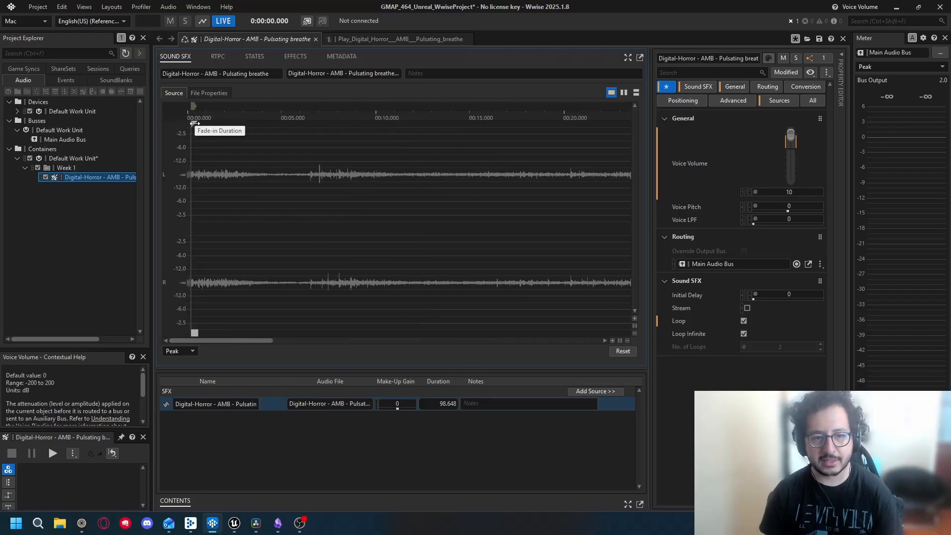
{"action": "mouse_move", "coordinate": [194, 123]}
{"action": "left_mouse_down"}
{"action": "mouse_move", "coordinate": [225, 125]}
{"action": "mouse_move", "coordinate": [184, 127]}
{"action": "left_mouse_up"}
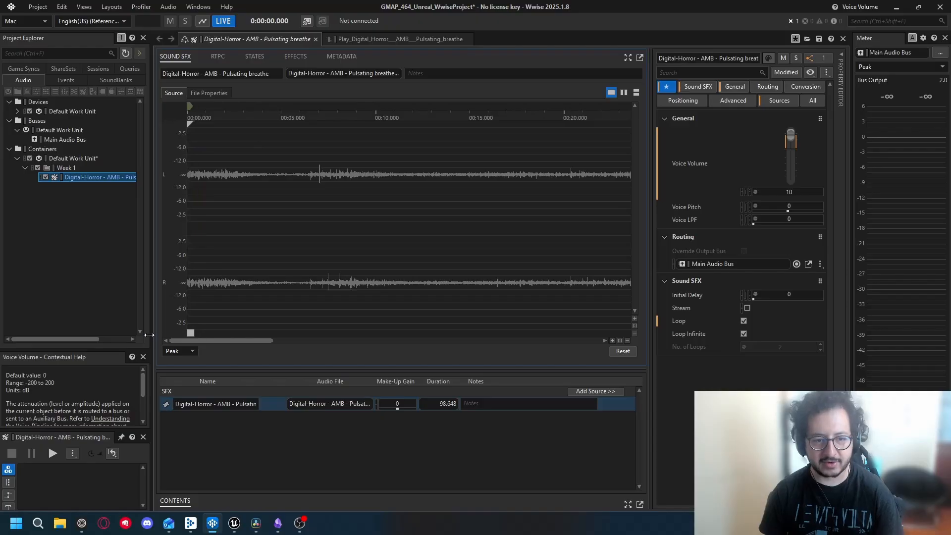
{"action": "left_click_drag", "start_coordinate": [194, 333], "coordinate": [258, 318]}
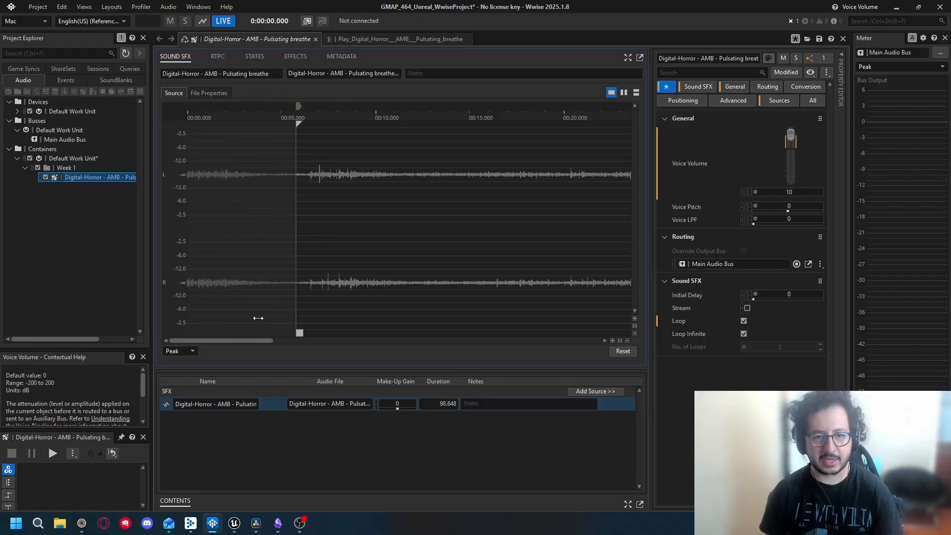
Add a fade-in at the trimmed start, audition it, and shorten the fade to about 0.1 seconds.
{"action": "left_click_drag", "start_coordinate": [298, 124], "coordinate": [306, 124]}
{"action": "key", "text": "space"}
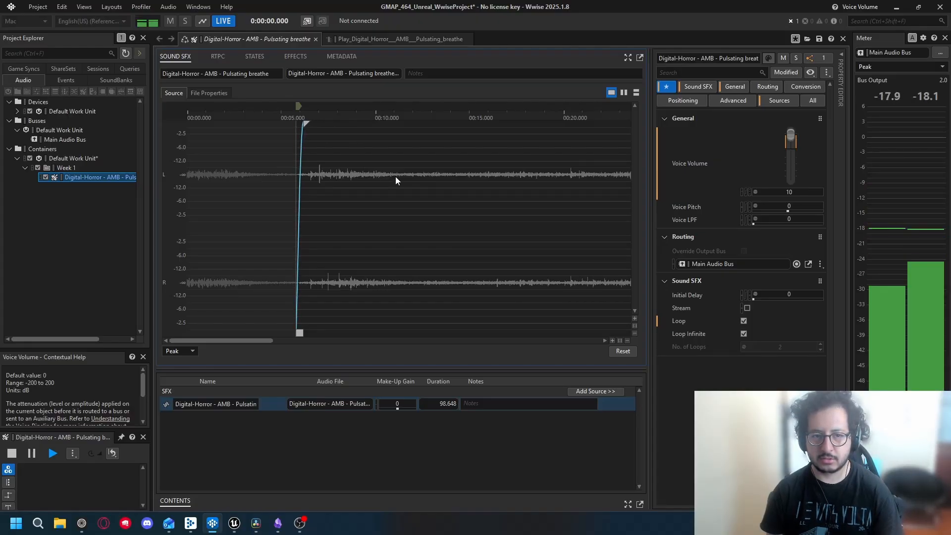
{"action": "key", "text": "space"}
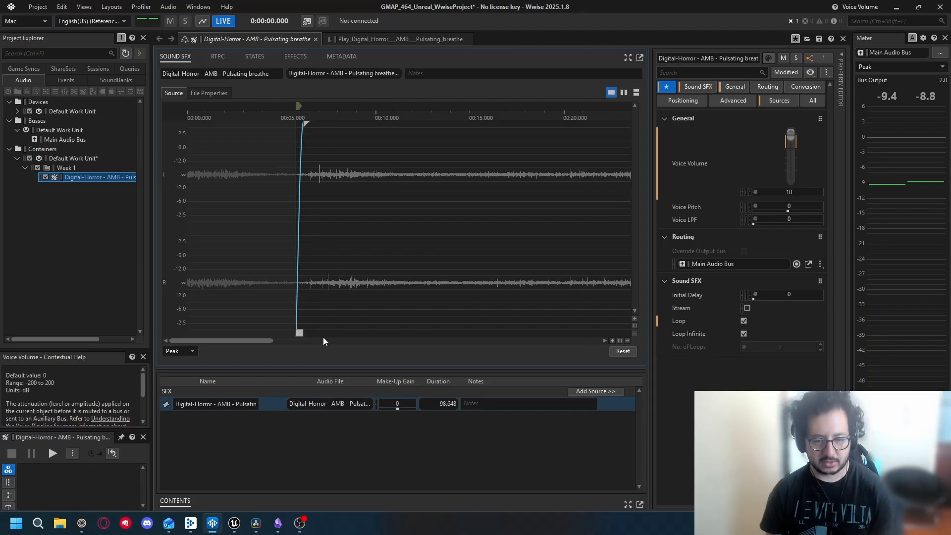
{"action": "left_click_drag", "start_coordinate": [307, 124], "coordinate": [303, 126]}
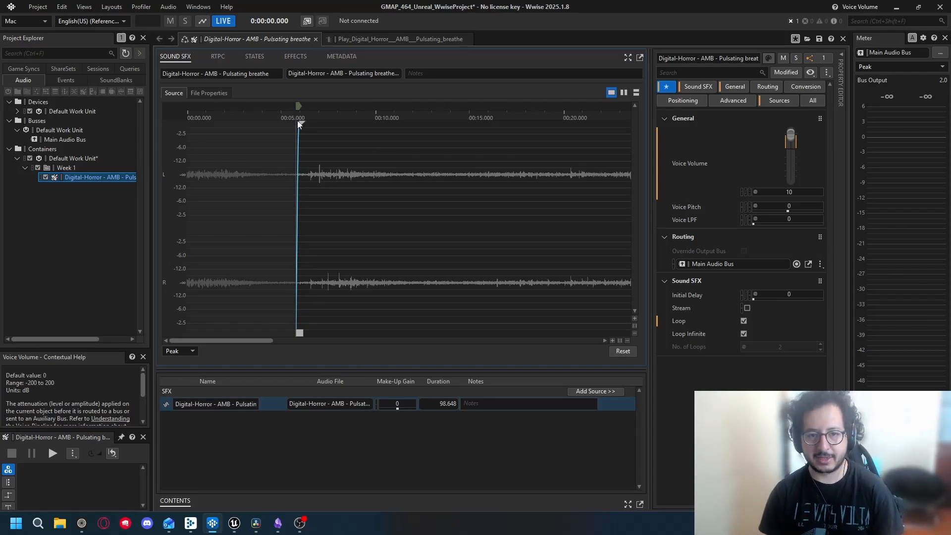
Audition the fade-in, slightly shorten the fade-out at the trimmed end, and audition the loop across the whole sound.
{"action": "key", "text": "space"}
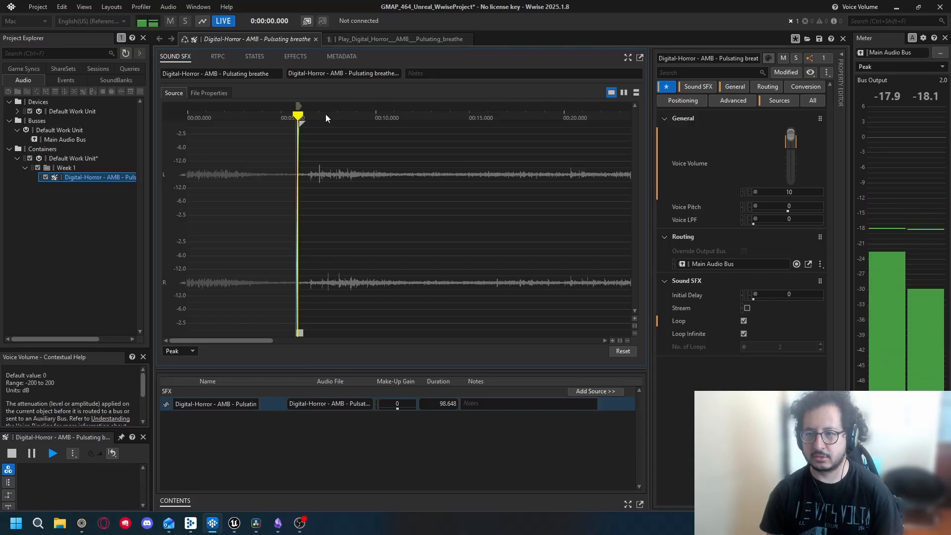
{"action": "key", "text": "space"}
{"action": "left_click_drag", "start_coordinate": [270, 340], "coordinate": [568, 318]}
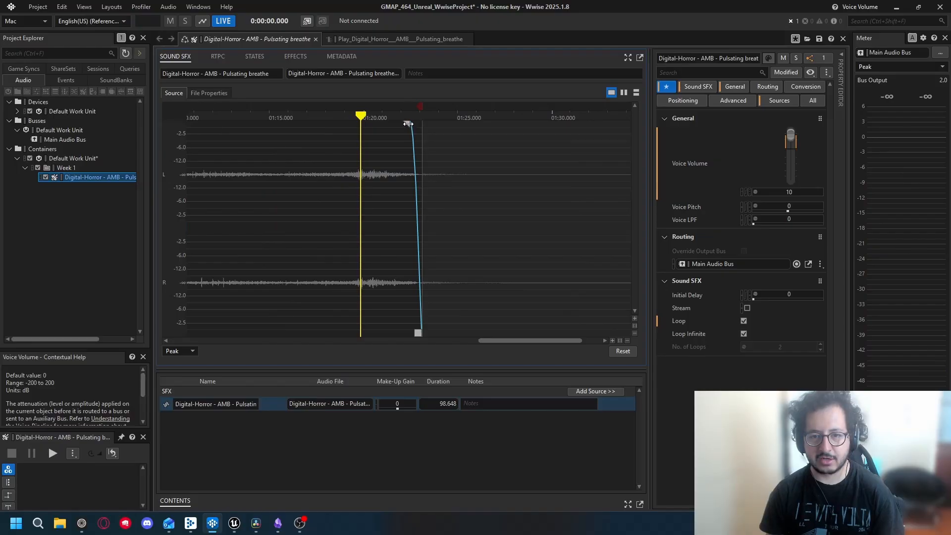
{"action": "left_click_drag", "start_coordinate": [408, 123], "coordinate": [411, 123]}
{"action": "key", "text": "space"}
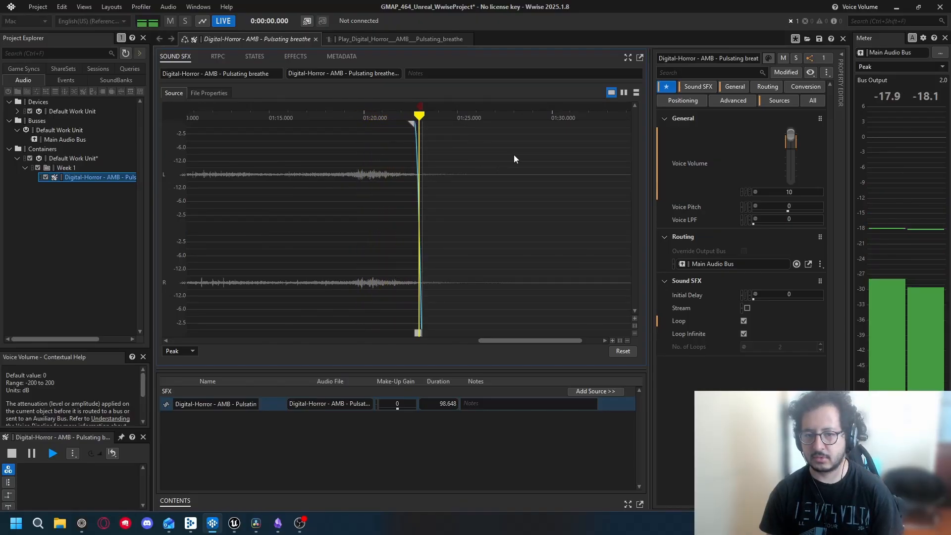
{"action": "scroll", "coordinate": [505, 241], "scroll_direction": "down", "scroll_amount": 5}
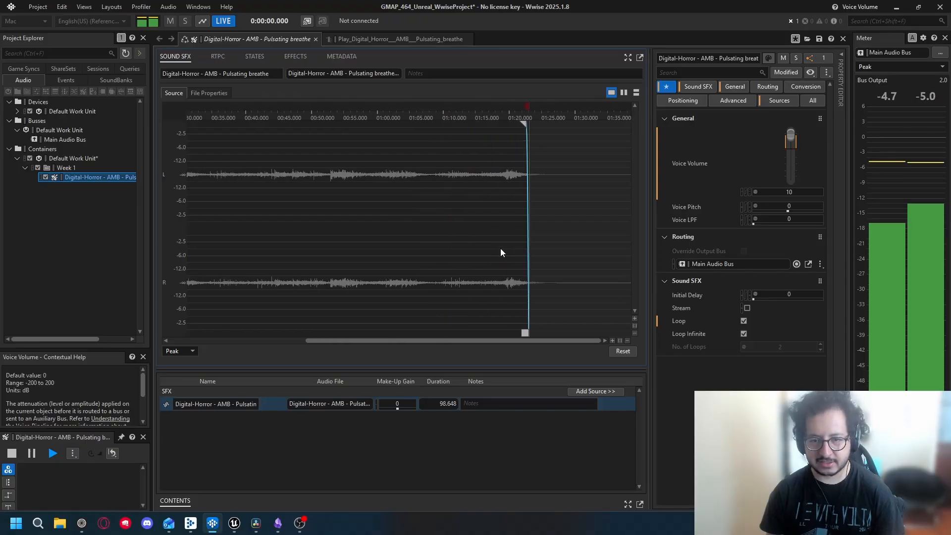
{"action": "left_click_drag", "start_coordinate": [441, 341], "coordinate": [332, 340]}
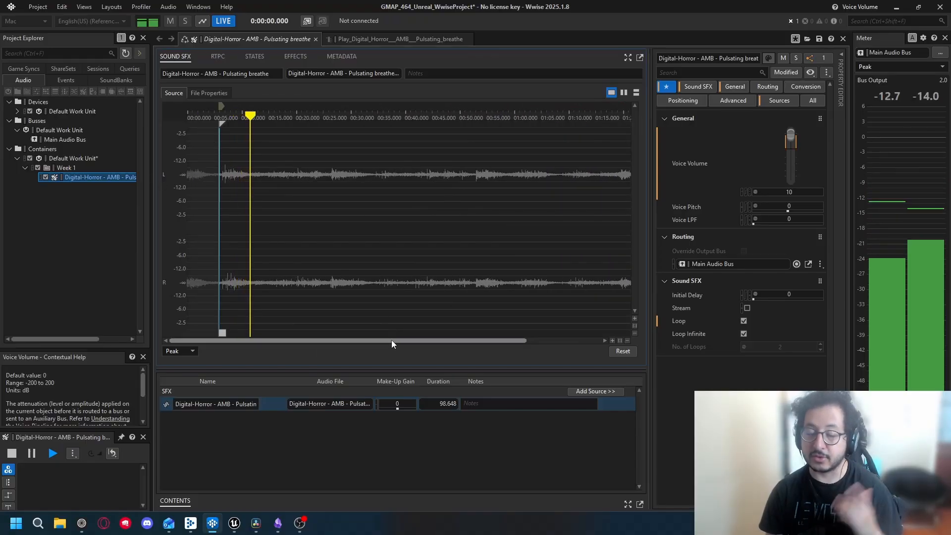
{"action": "scroll", "coordinate": [462, 260], "scroll_direction": "down", "scroll_amount": 3}
{"action": "scroll", "coordinate": [441, 223], "scroll_direction": "up", "scroll_amount": 1}
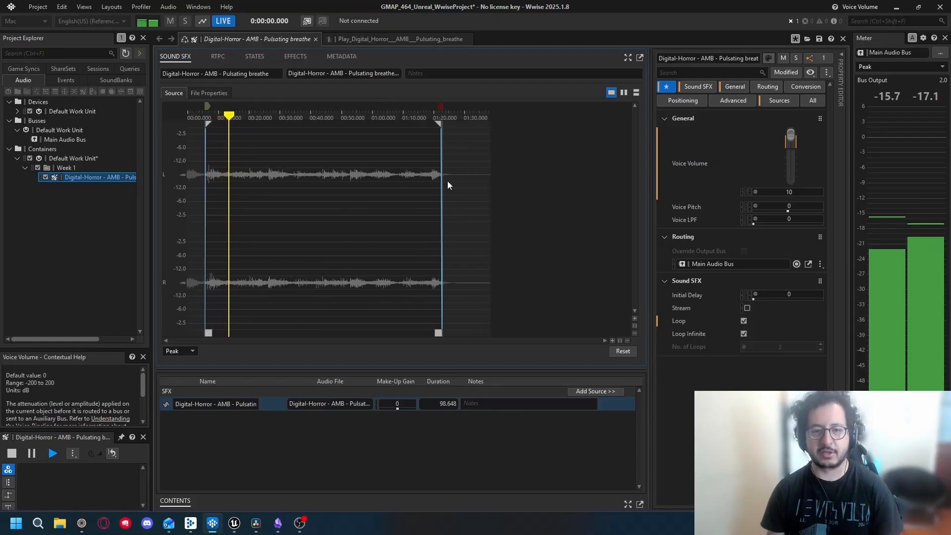
{"action": "key", "text": "space"}
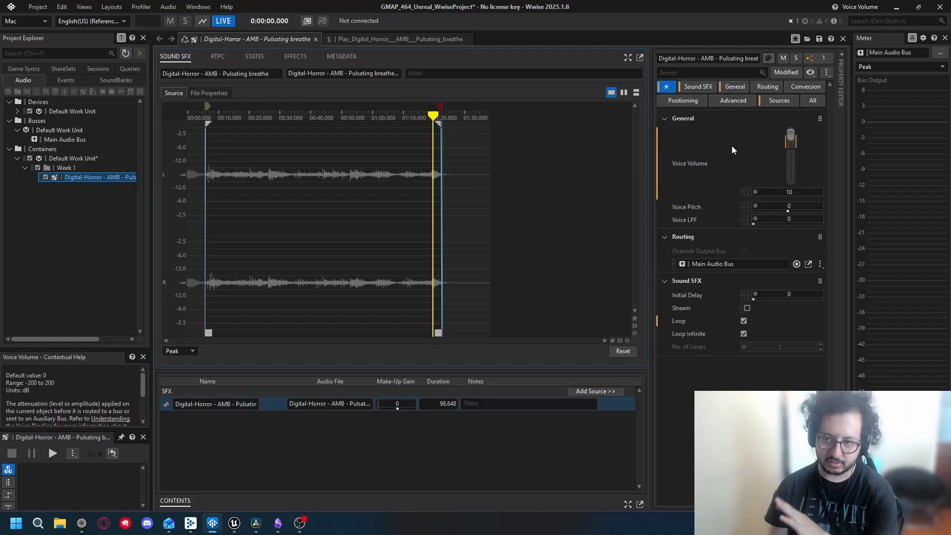
Examine the sound's full property list, including its source trim, conversion and positioning settings.
{"action": "left_click", "coordinate": [812, 101]}
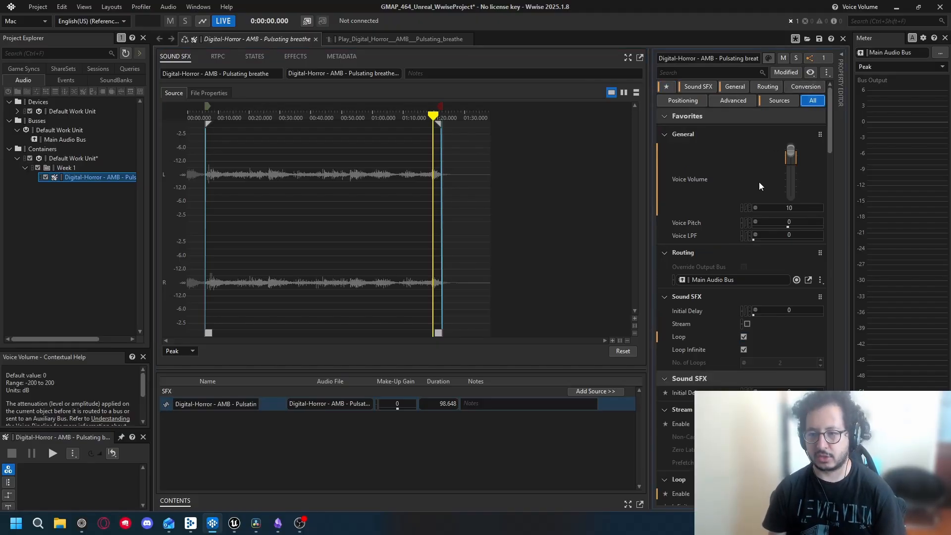
{"action": "scroll", "coordinate": [742, 281], "scroll_direction": "down", "scroll_amount": 15}
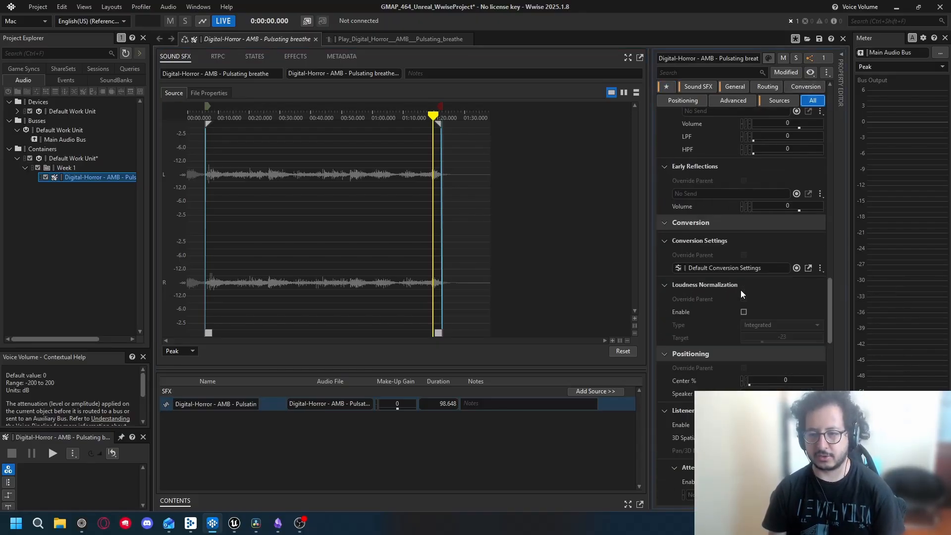
{"action": "scroll", "coordinate": [741, 311], "scroll_direction": "down", "scroll_amount": 10}
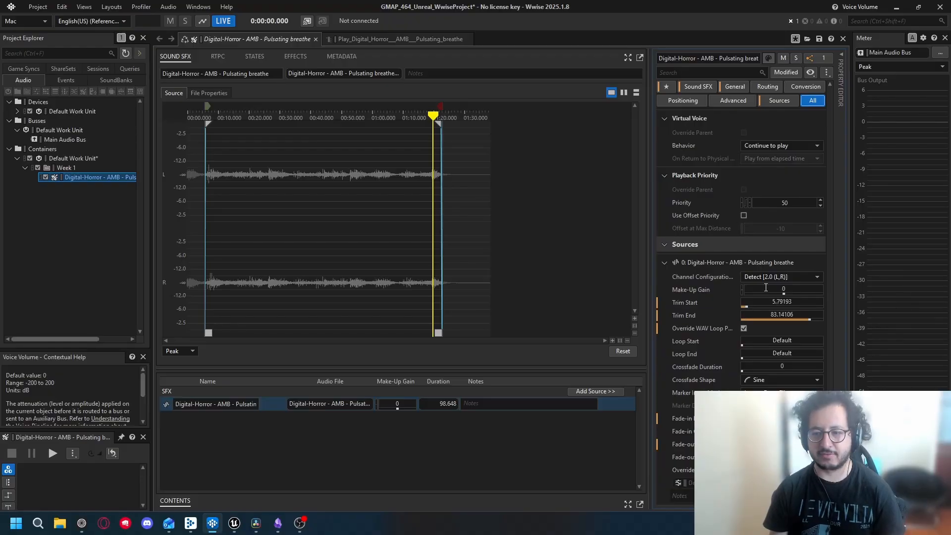
{"action": "scroll", "coordinate": [737, 303], "scroll_direction": "up", "scroll_amount": 10}
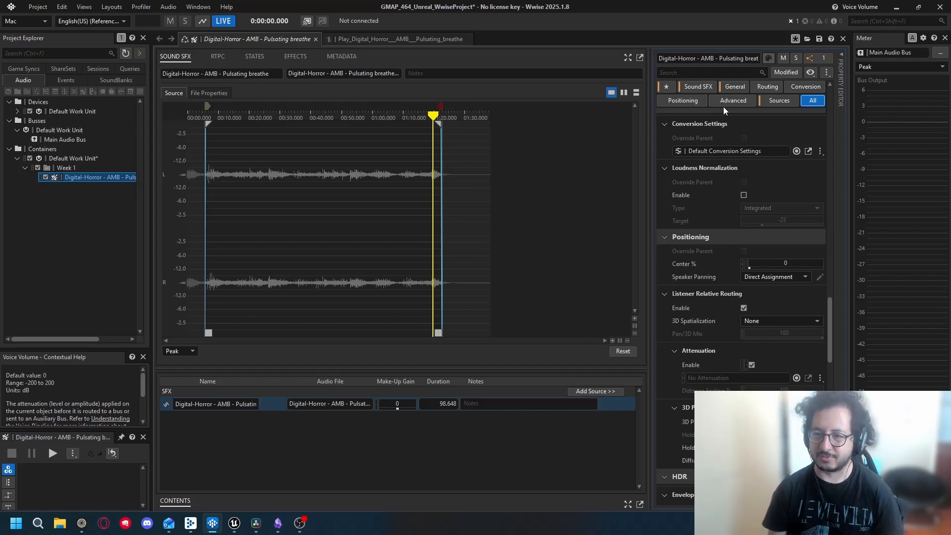
{"action": "left_click", "coordinate": [692, 101]}
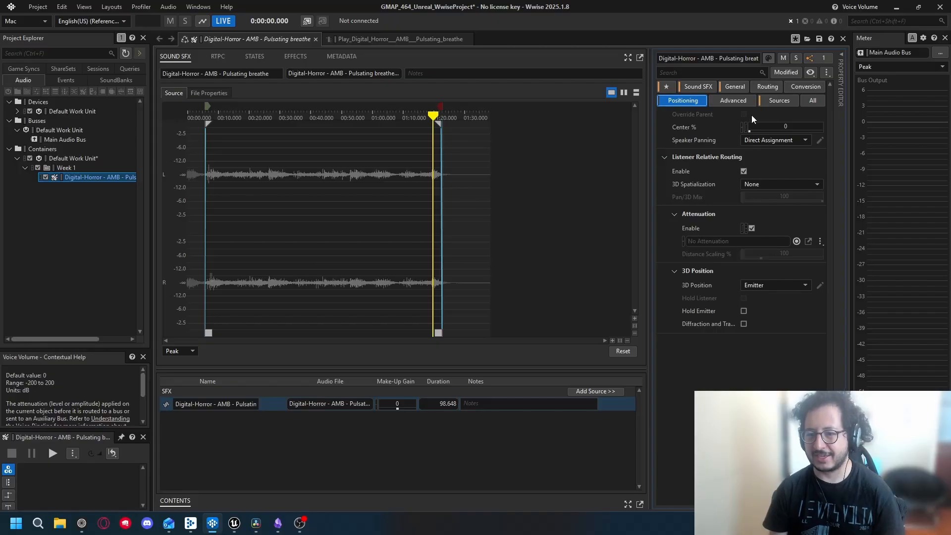
{"action": "left_click", "coordinate": [820, 99]}
{"action": "scroll", "coordinate": [723, 149], "scroll_direction": "down", "scroll_amount": 5}
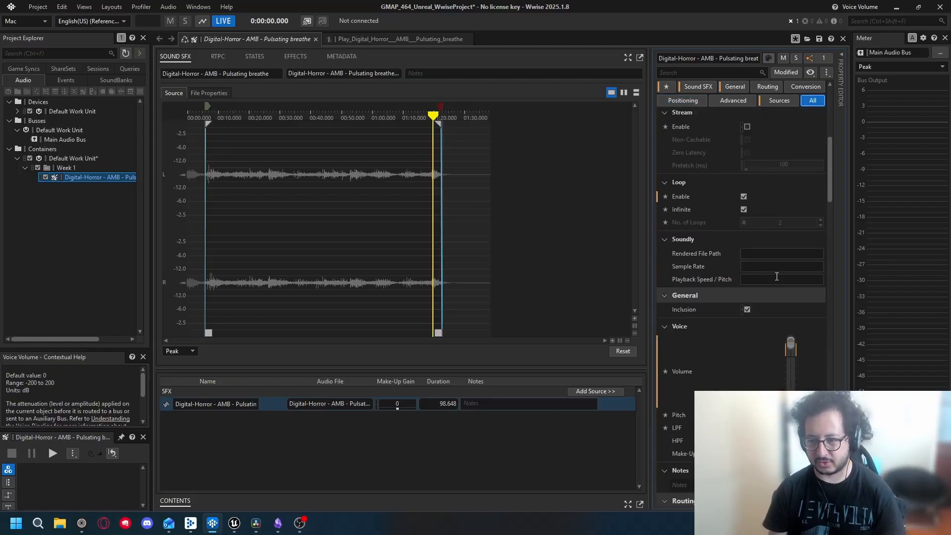
Create a new attenuation named Box Attenuation in the Default Work Unit for the sound's positioning.
{"action": "left_click", "coordinate": [688, 101]}
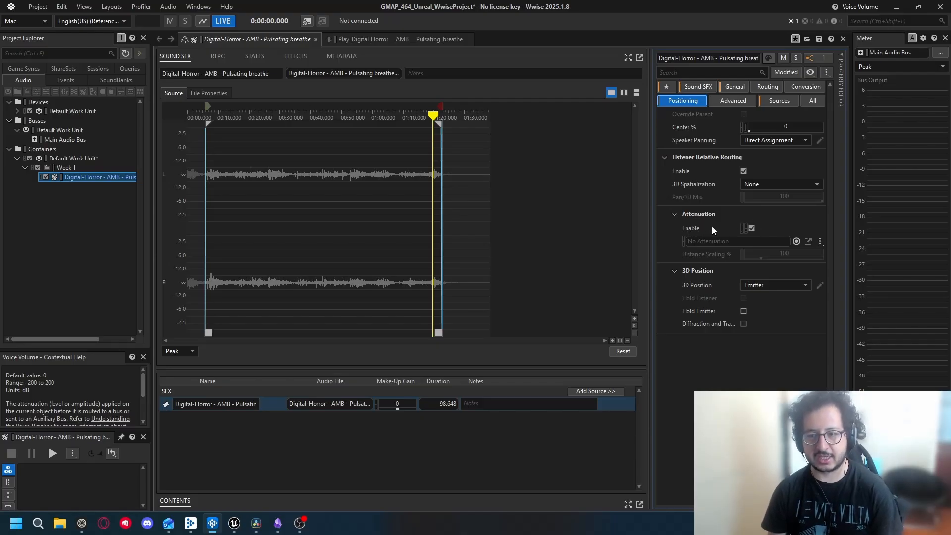
{"action": "left_click", "coordinate": [751, 228]}
{"action": "left_click", "coordinate": [751, 228]}
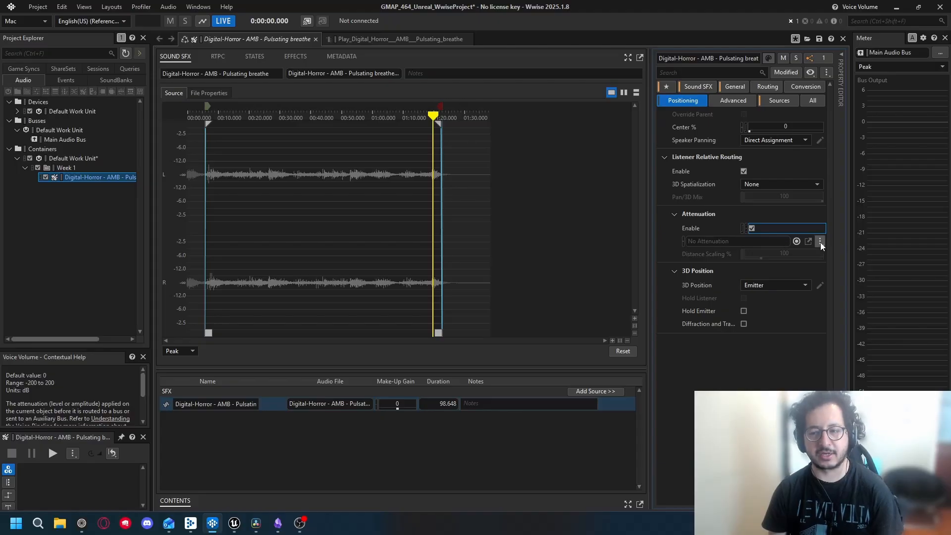
{"action": "left_click", "coordinate": [820, 241]}
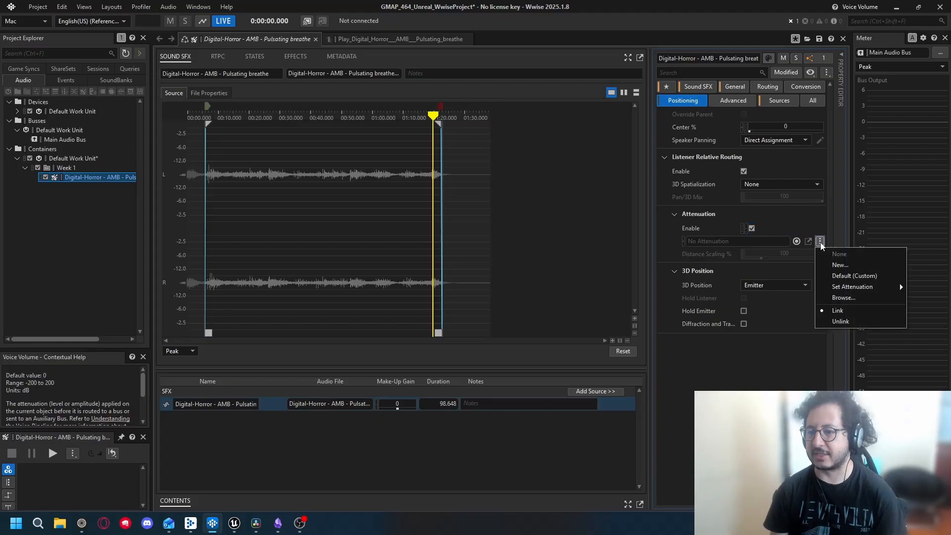
{"action": "left_click", "coordinate": [842, 265]}
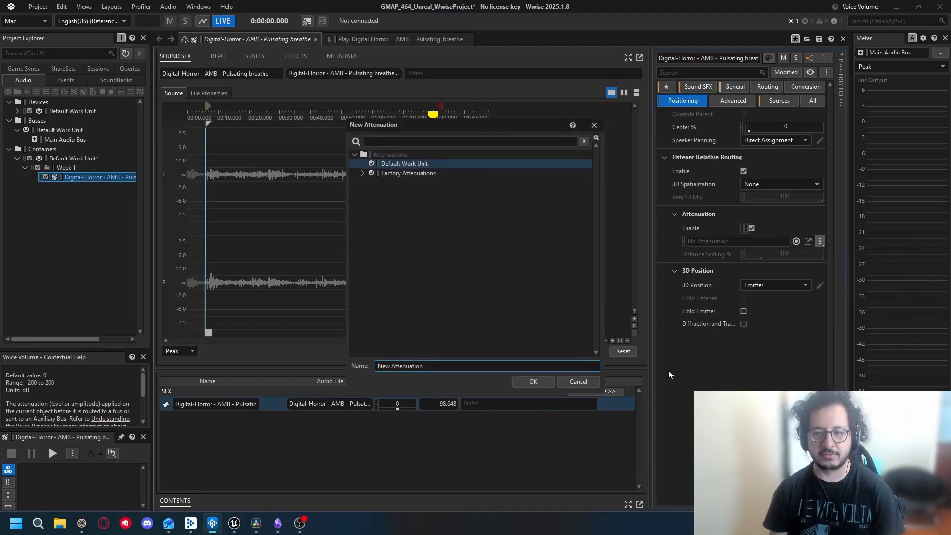
{"action": "double_click", "coordinate": [441, 365]}
{"action": "left_click", "coordinate": [440, 366]}
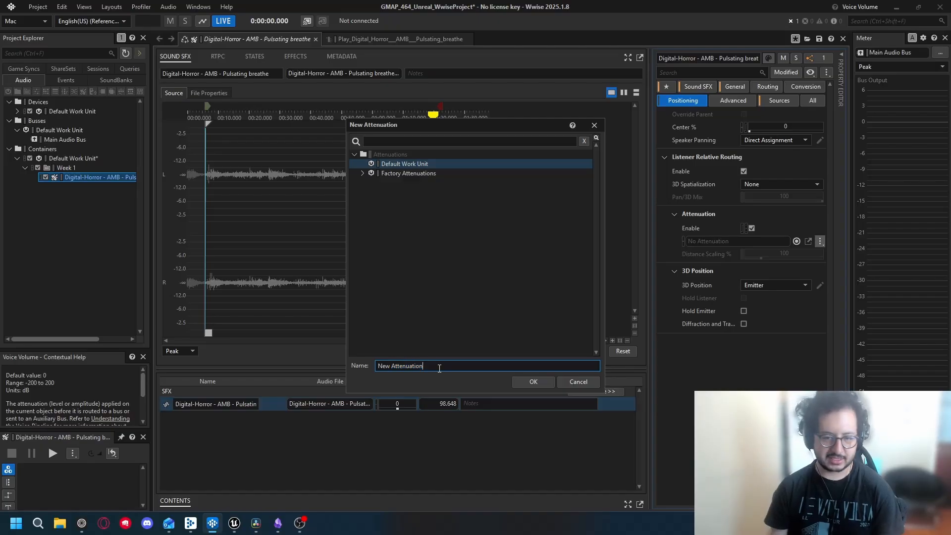
{"action": "left_click_drag", "start_coordinate": [439, 366], "coordinate": [358, 366]}
{"action": "type", "text": "Box "}
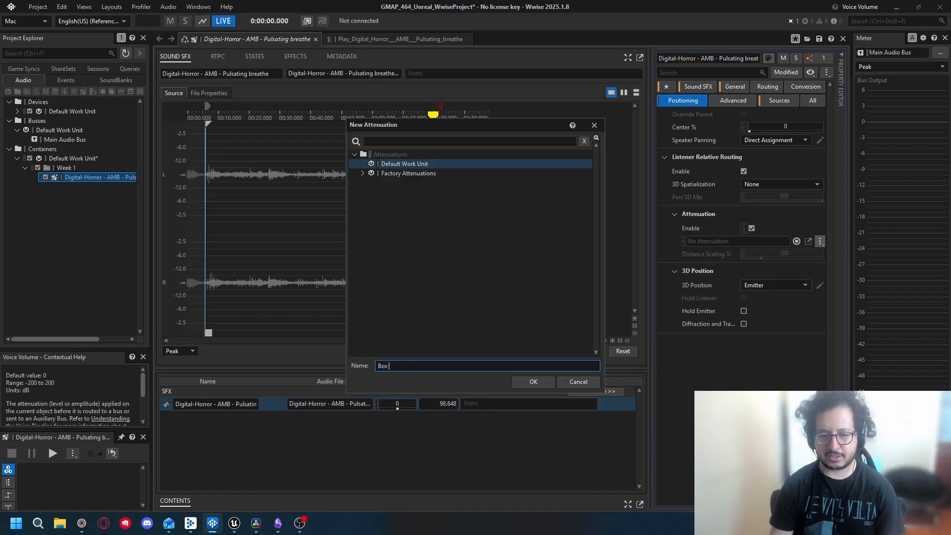
{"action": "type", "text": "Attenuation"}
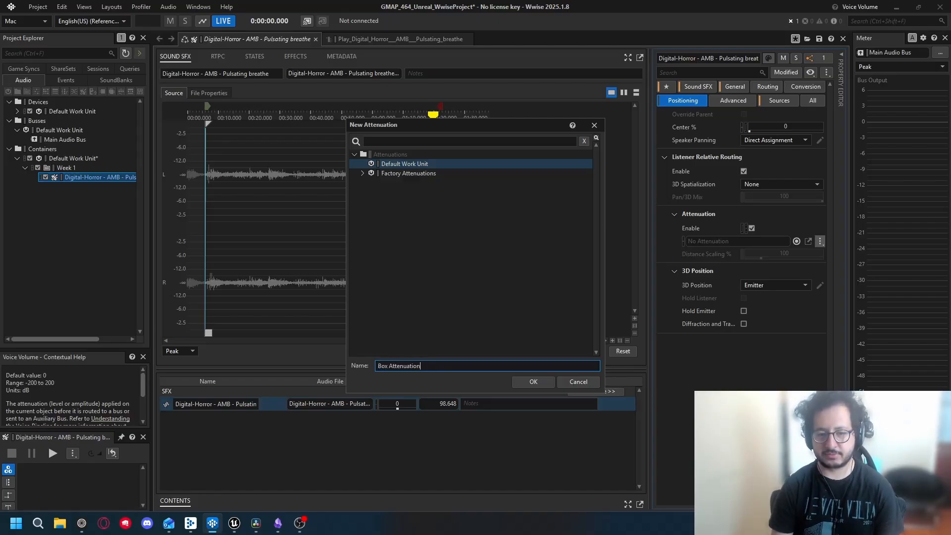
{"action": "key", "text": "Return"}
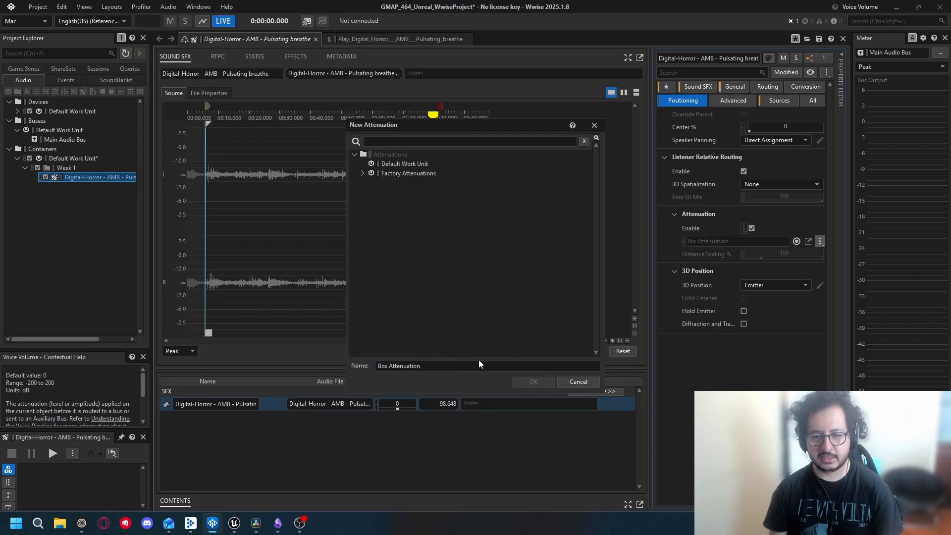
{"action": "left_click", "coordinate": [386, 166]}
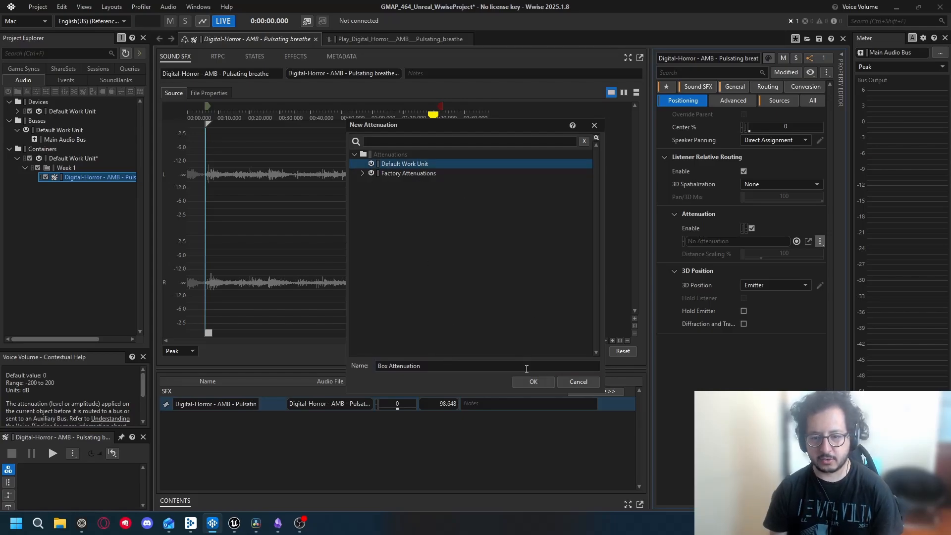
{"action": "left_click", "coordinate": [534, 382]}
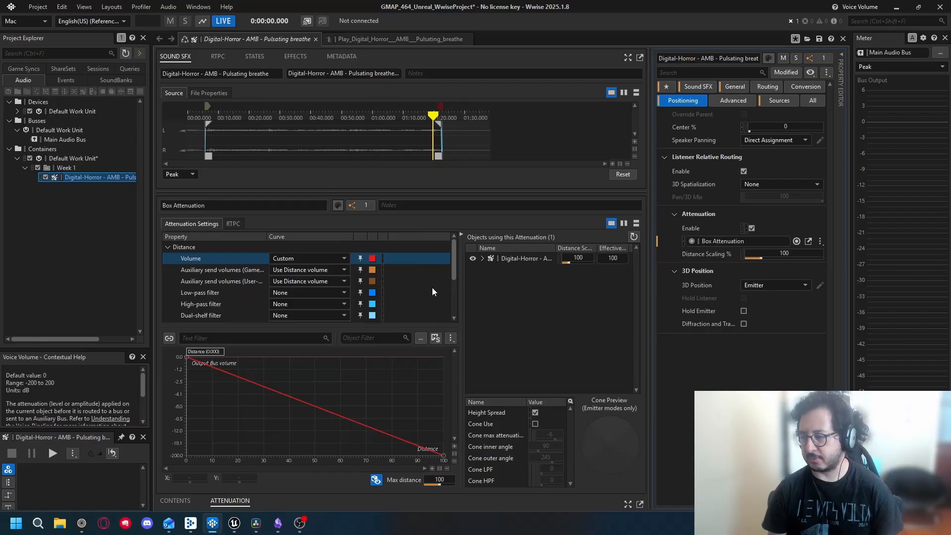
Open Box Attenuation for editing, checking how to reach it from the sound's positioning settings and from the ShareSets.
{"action": "left_click", "coordinate": [178, 501]}
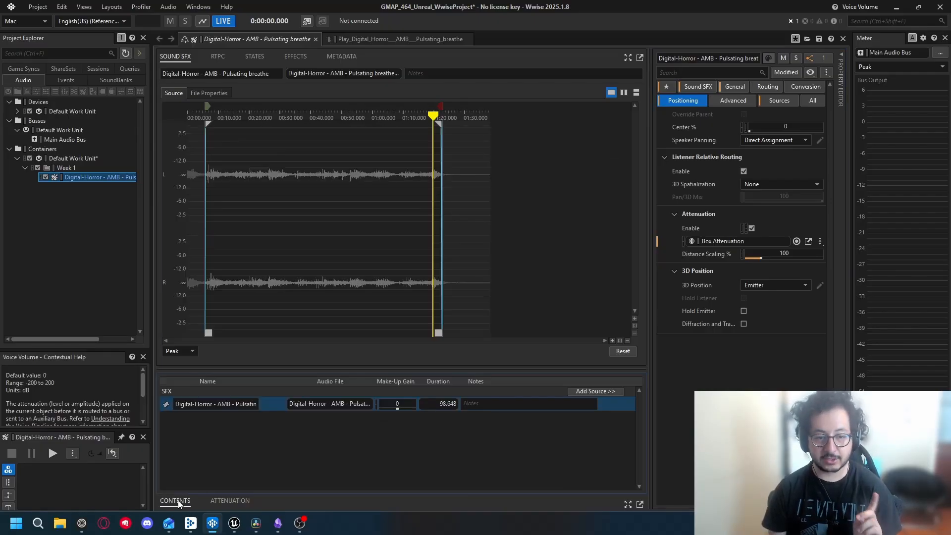
{"action": "double_click", "coordinate": [737, 242]}
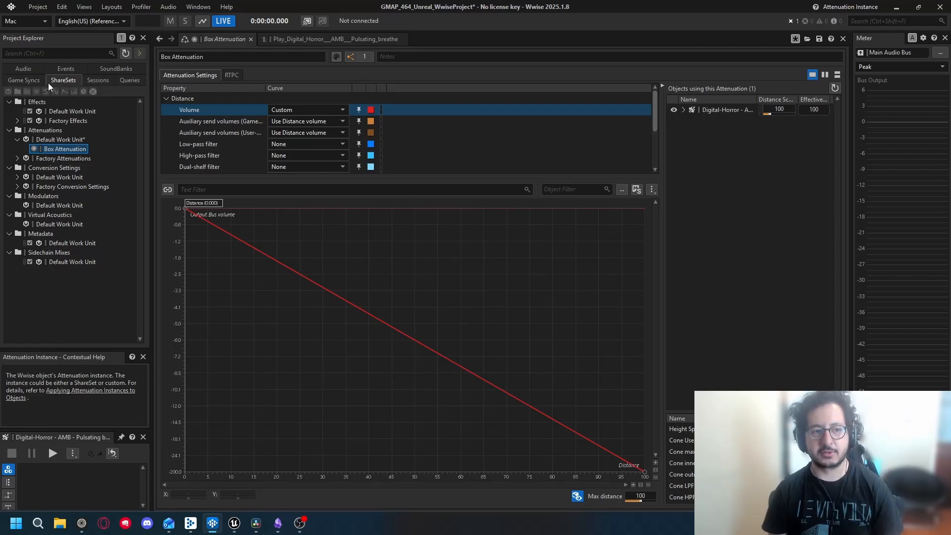
{"action": "left_click", "coordinate": [28, 68]}
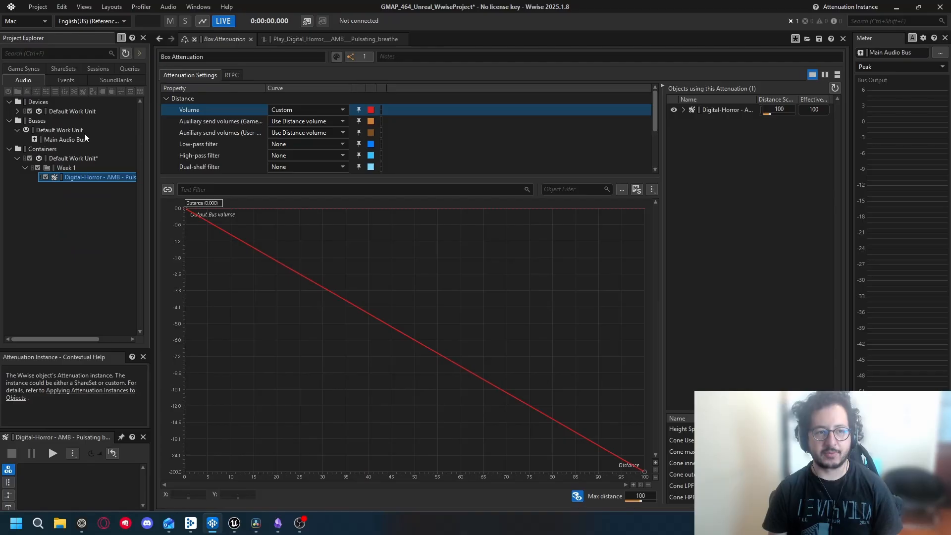
{"action": "double_click", "coordinate": [80, 176]}
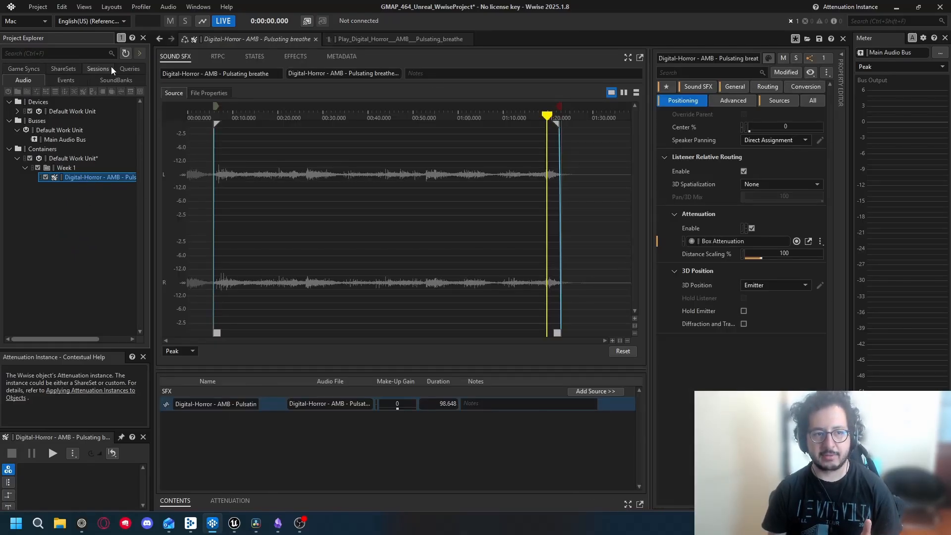
{"action": "left_click", "coordinate": [69, 68]}
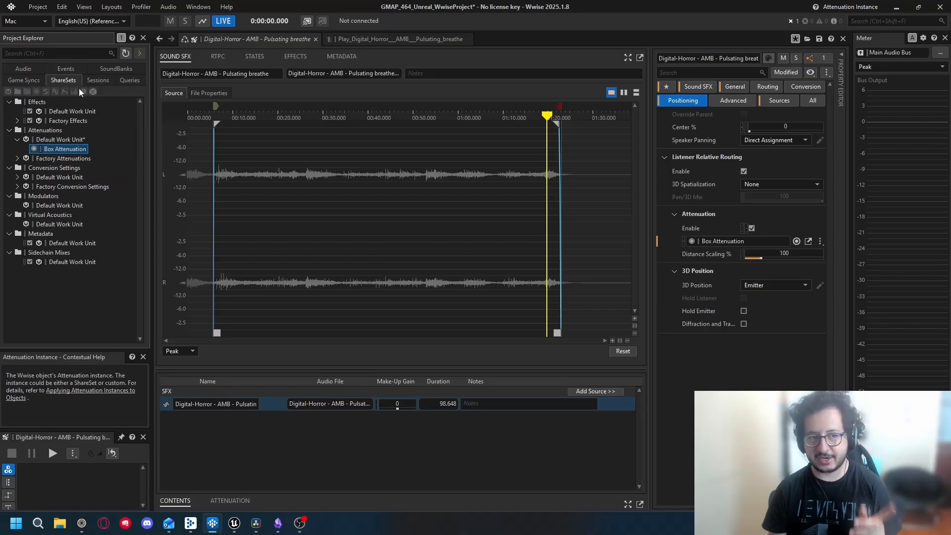
{"action": "double_click", "coordinate": [67, 149]}
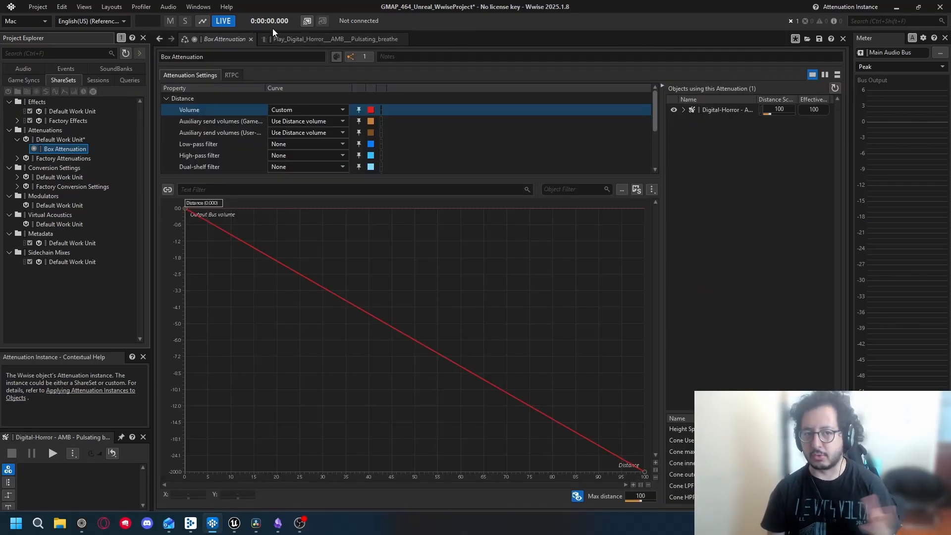
{"action": "left_click", "coordinate": [310, 39]}
{"action": "left_click", "coordinate": [208, 39]}
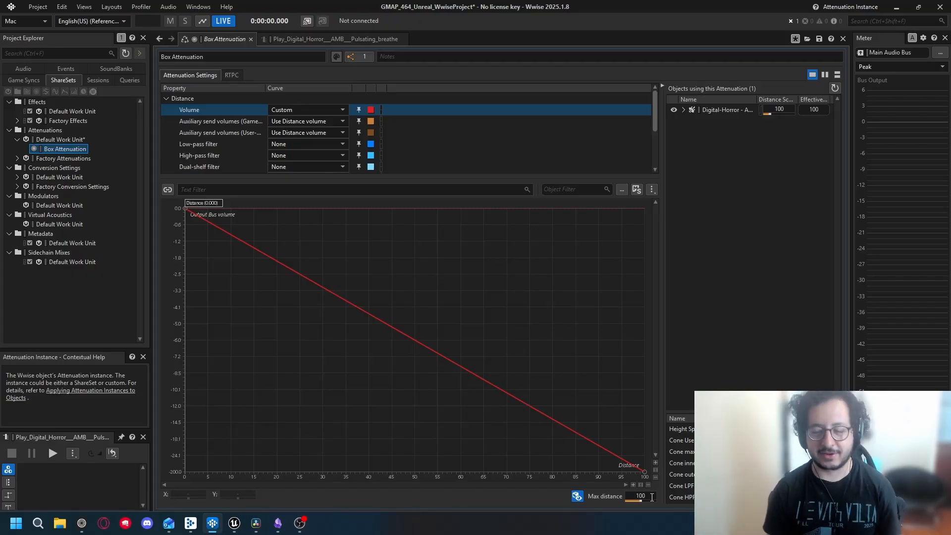
Set Box Attenuation's max distance to 1000 and audition the volume falloff by sweeping the distance to about 973 and back to 0.
{"action": "left_click", "coordinate": [651, 497]}
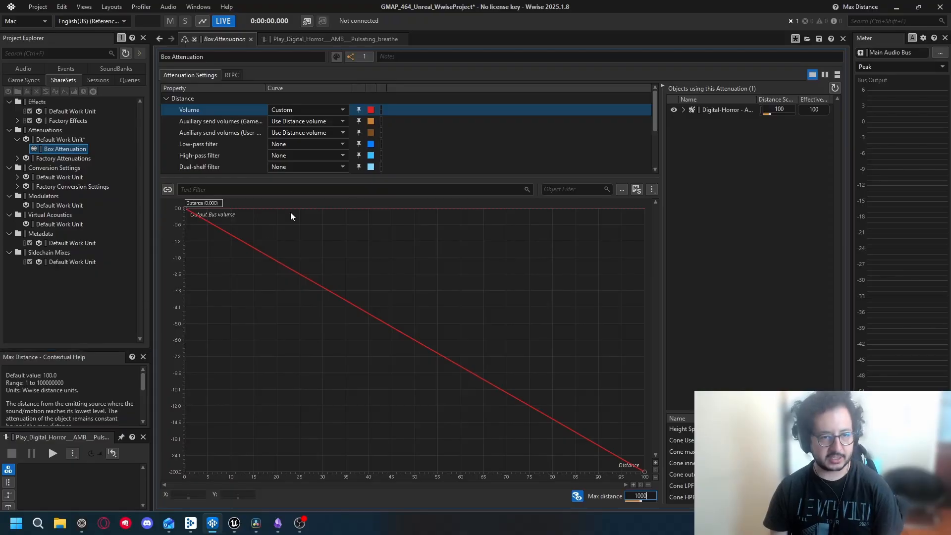
{"action": "key", "text": "Return"}
{"action": "key", "text": "space"}
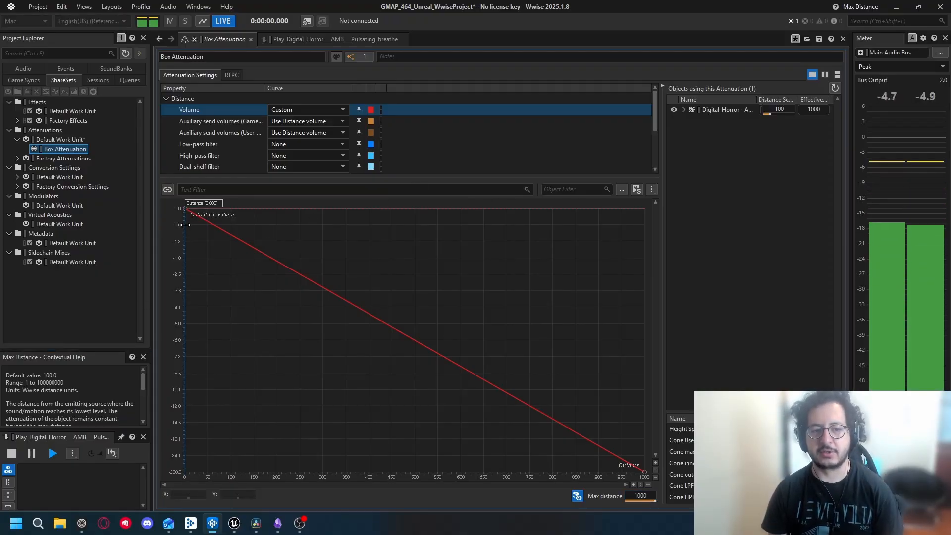
{"action": "mouse_move", "coordinate": [185, 224]}
{"action": "left_mouse_down"}
{"action": "mouse_move", "coordinate": [504, 269]}
{"action": "mouse_move", "coordinate": [643, 299]}
{"action": "mouse_move", "coordinate": [548, 303]}
{"action": "mouse_move", "coordinate": [294, 285]}
{"action": "mouse_move", "coordinate": [450, 301]}
{"action": "mouse_move", "coordinate": [373, 314]}
{"action": "mouse_move", "coordinate": [244, 305]}
{"action": "mouse_move", "coordinate": [530, 331]}
{"action": "mouse_move", "coordinate": [277, 338]}
{"action": "mouse_move", "coordinate": [640, 364]}
{"action": "mouse_move", "coordinate": [616, 371]}
{"action": "mouse_move", "coordinate": [176, 330]}
{"action": "left_mouse_up"}
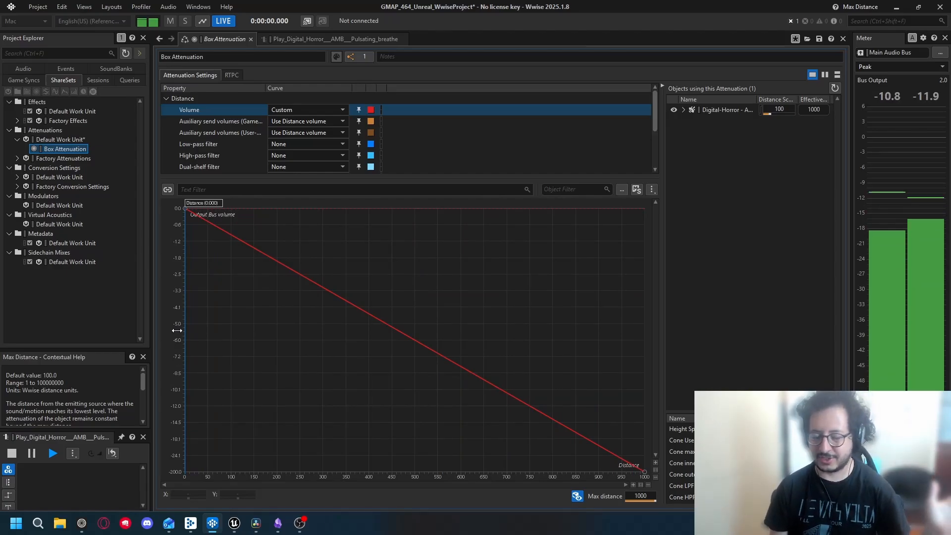
{"action": "mouse_move", "coordinate": [177, 330]}
{"action": "left_mouse_down"}
{"action": "mouse_move", "coordinate": [231, 329]}
{"action": "mouse_move", "coordinate": [632, 391]}
{"action": "left_mouse_up"}
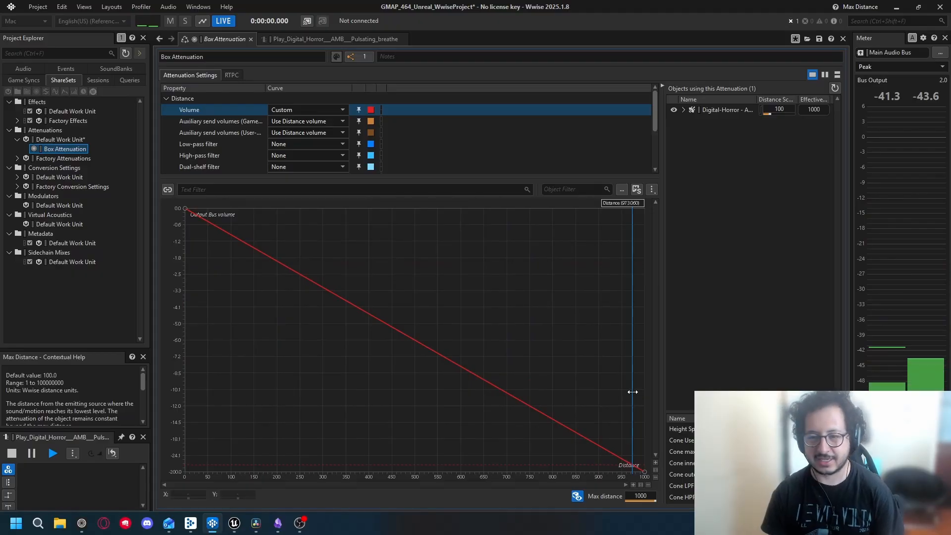
{"action": "mouse_move", "coordinate": [632, 392]}
{"action": "left_mouse_down"}
{"action": "mouse_move", "coordinate": [244, 396]}
{"action": "mouse_move", "coordinate": [161, 410]}
{"action": "left_mouse_up"}
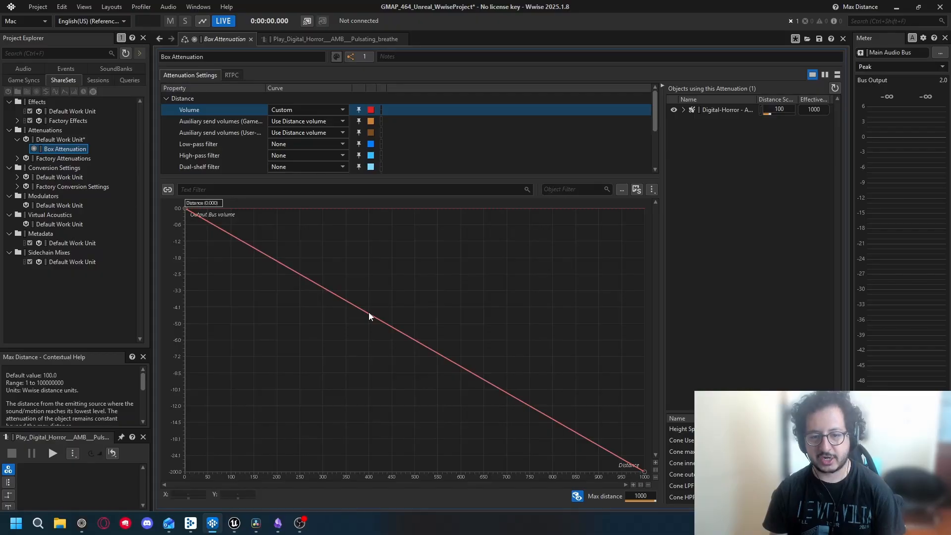
Audition the linear volume falloff near distance 0, stop playback and check the options available for the graph.
{"action": "key", "text": "space"}
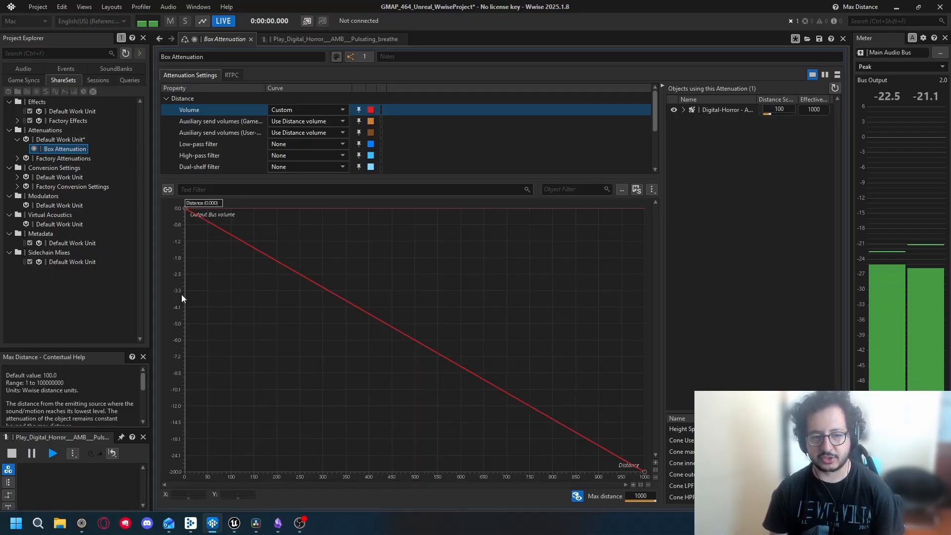
{"action": "mouse_move", "coordinate": [181, 294]}
{"action": "left_mouse_down"}
{"action": "mouse_move", "coordinate": [535, 300]}
{"action": "mouse_move", "coordinate": [187, 318]}
{"action": "left_mouse_up"}
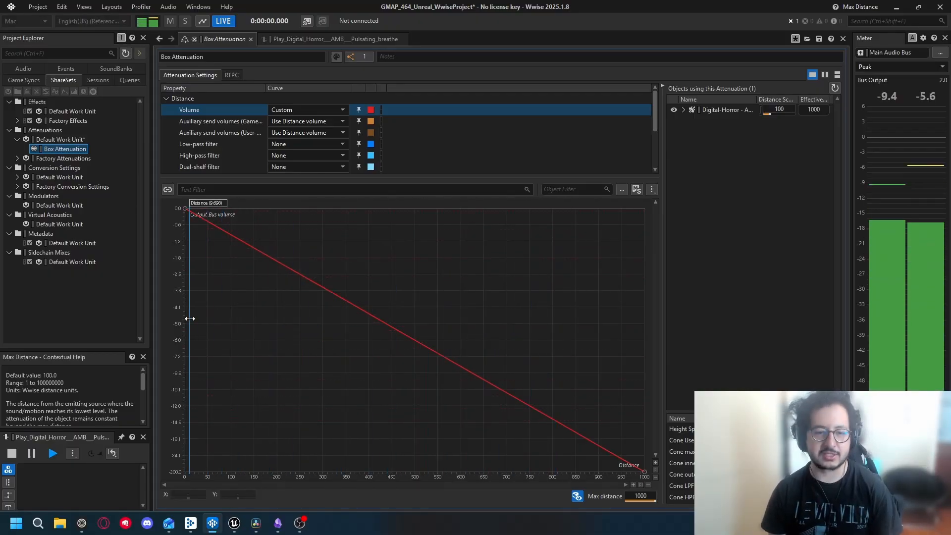
{"action": "key", "text": "space"}
{"action": "right_click", "coordinate": [387, 325]}
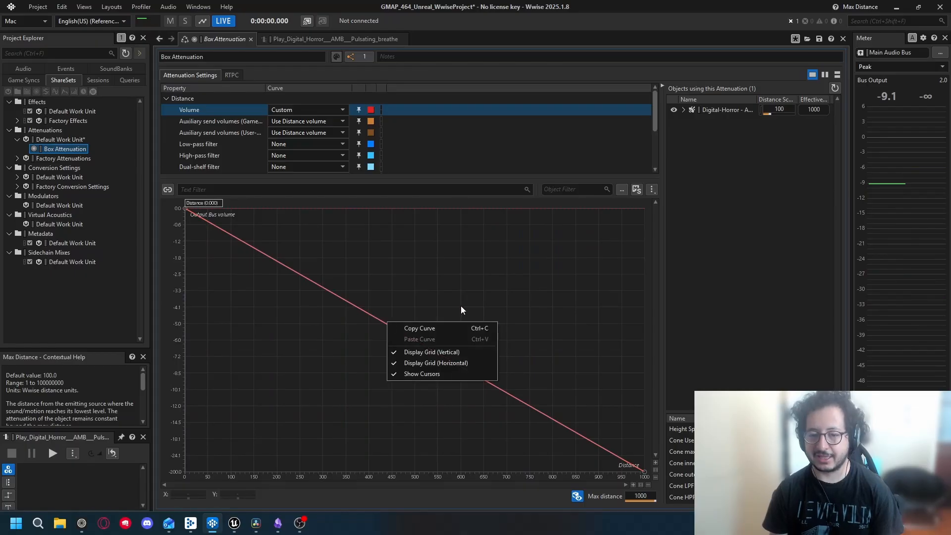
{"action": "left_click", "coordinate": [447, 330]}
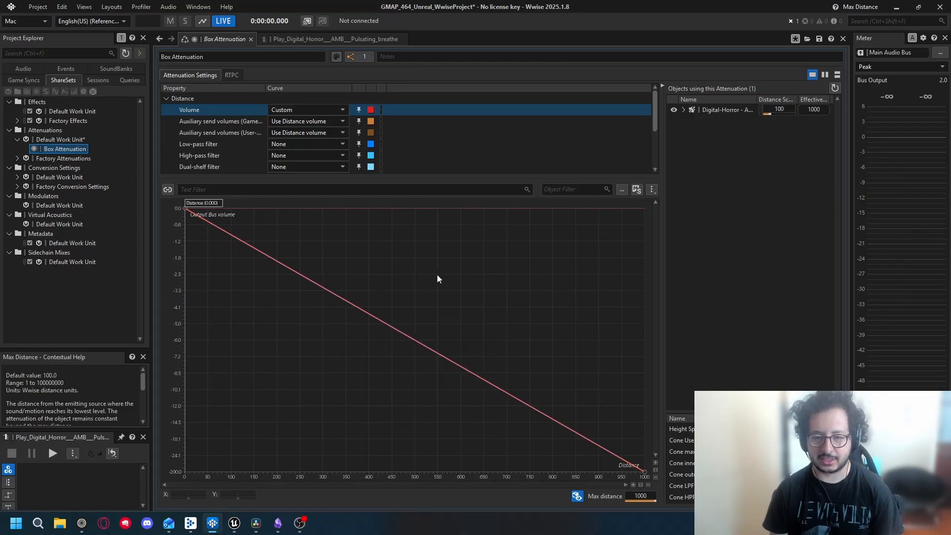
Try the Exponential (Base 3) shape for the volume curve and audition it by moving the distance to about 344.
{"action": "right_click", "coordinate": [374, 317]}
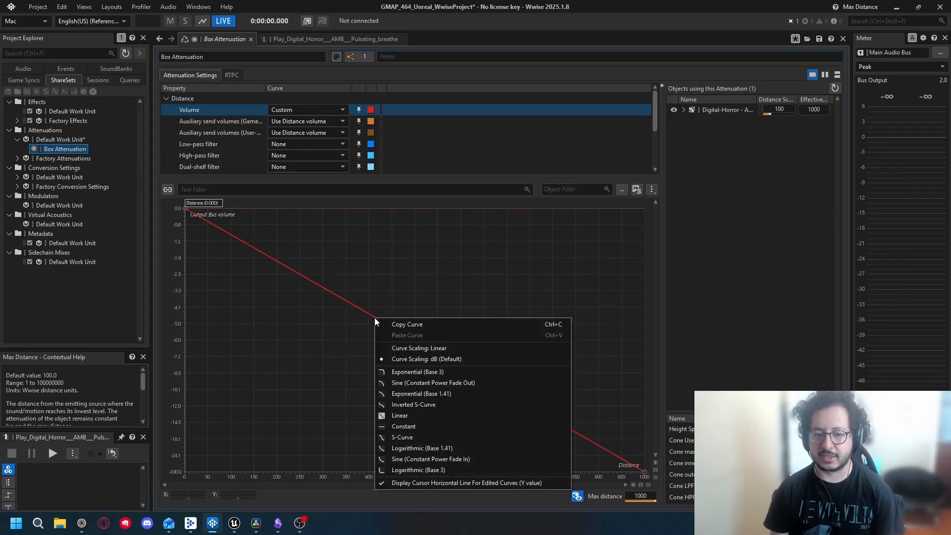
{"action": "left_click", "coordinate": [440, 376]}
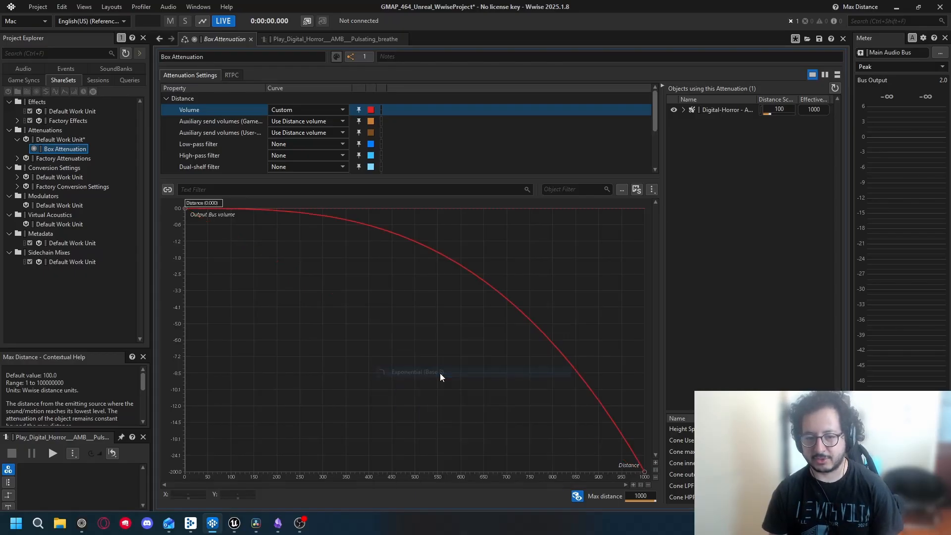
{"action": "key", "text": "space"}
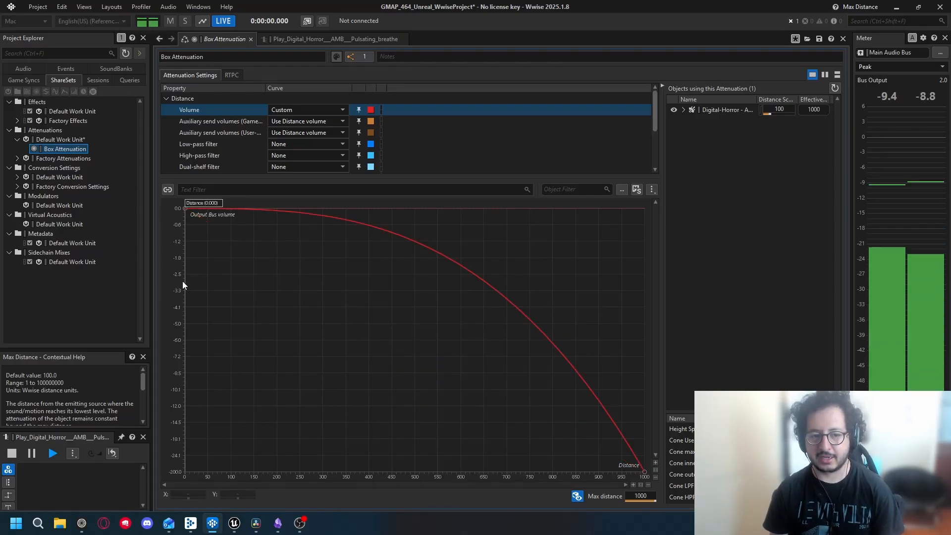
{"action": "mouse_move", "coordinate": [187, 282]}
{"action": "left_mouse_down"}
{"action": "mouse_move", "coordinate": [471, 278]}
{"action": "mouse_move", "coordinate": [622, 303]}
{"action": "mouse_move", "coordinate": [386, 312]}
{"action": "mouse_move", "coordinate": [569, 308]}
{"action": "mouse_move", "coordinate": [342, 304]}
{"action": "left_mouse_up"}
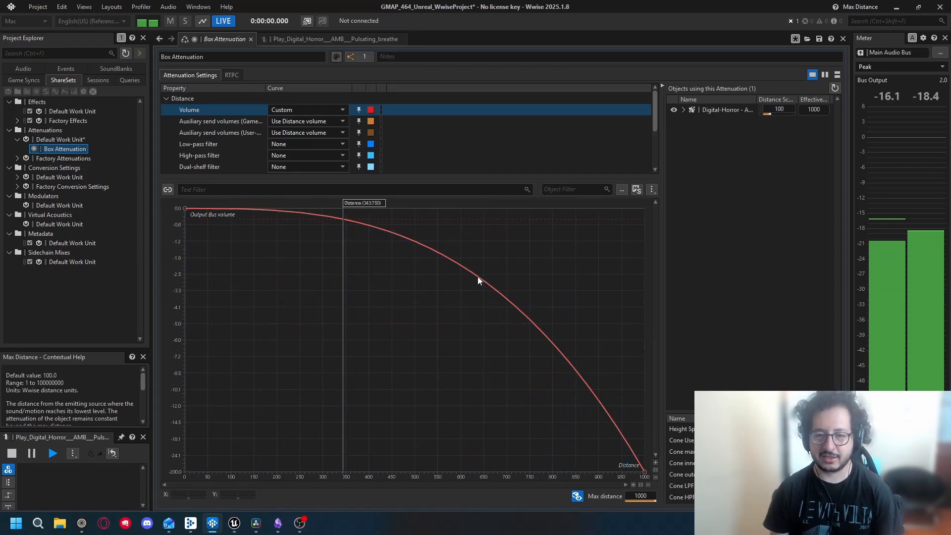
Try the S-Curve shape for the volume curve and audition it out to a distance of about 435.
{"action": "right_click", "coordinate": [478, 276]}
{"action": "left_click", "coordinate": [517, 397]}
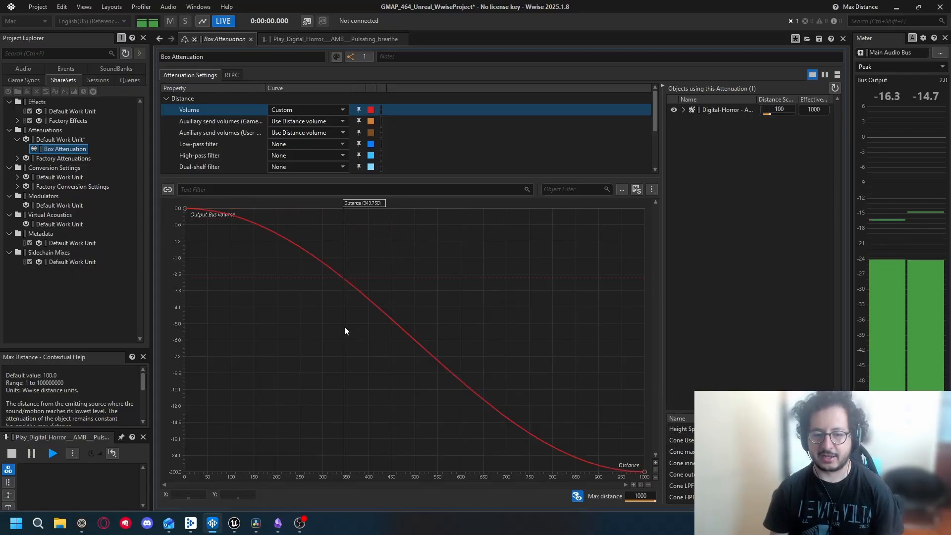
{"action": "mouse_move", "coordinate": [344, 326]}
{"action": "left_mouse_down"}
{"action": "mouse_move", "coordinate": [289, 329]}
{"action": "mouse_move", "coordinate": [594, 371]}
{"action": "mouse_move", "coordinate": [601, 397]}
{"action": "mouse_move", "coordinate": [452, 403]}
{"action": "mouse_move", "coordinate": [449, 373]}
{"action": "left_mouse_up"}
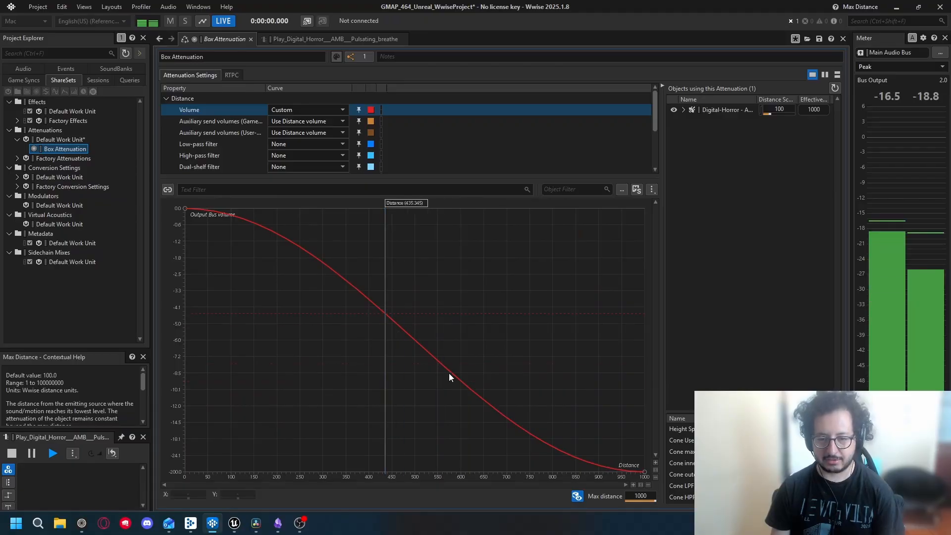
Set the volume curve to Logarithmic (Base 1.41), sweep the distance to about 975 and back to 0, and review the curve shape options.
{"action": "right_click", "coordinate": [451, 371]}
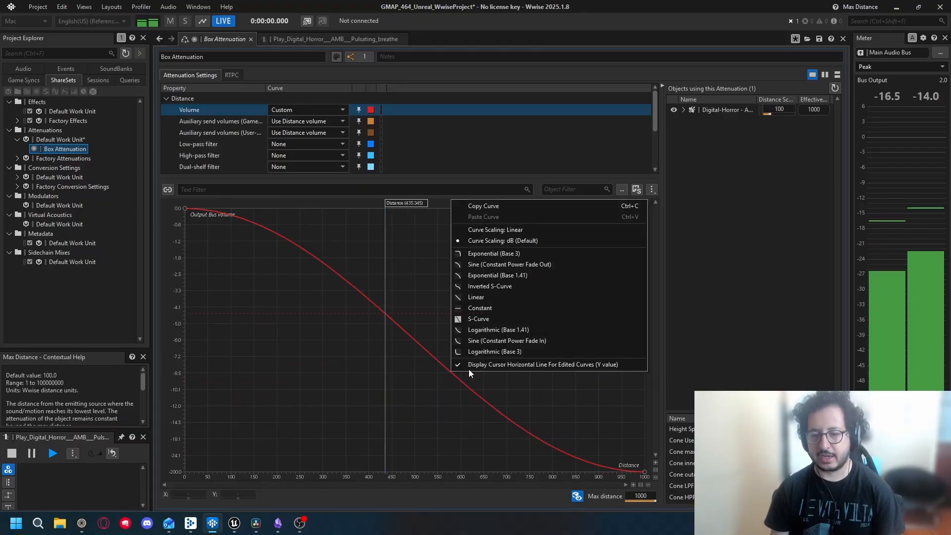
{"action": "left_click", "coordinate": [520, 339]}
{"action": "mouse_move", "coordinate": [385, 339]}
{"action": "left_mouse_down"}
{"action": "mouse_move", "coordinate": [226, 336]}
{"action": "mouse_move", "coordinate": [223, 325]}
{"action": "mouse_move", "coordinate": [320, 339]}
{"action": "mouse_move", "coordinate": [633, 346]}
{"action": "left_mouse_up"}
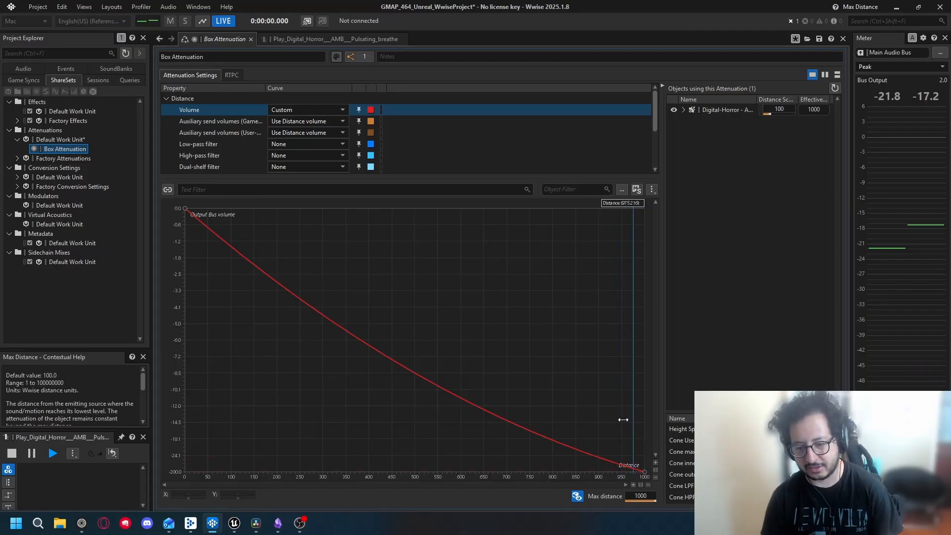
{"action": "mouse_move", "coordinate": [623, 419]}
{"action": "left_mouse_down"}
{"action": "mouse_move", "coordinate": [192, 391]}
{"action": "mouse_move", "coordinate": [287, 382]}
{"action": "mouse_move", "coordinate": [568, 413]}
{"action": "mouse_move", "coordinate": [531, 422]}
{"action": "mouse_move", "coordinate": [185, 399]}
{"action": "left_mouse_up"}
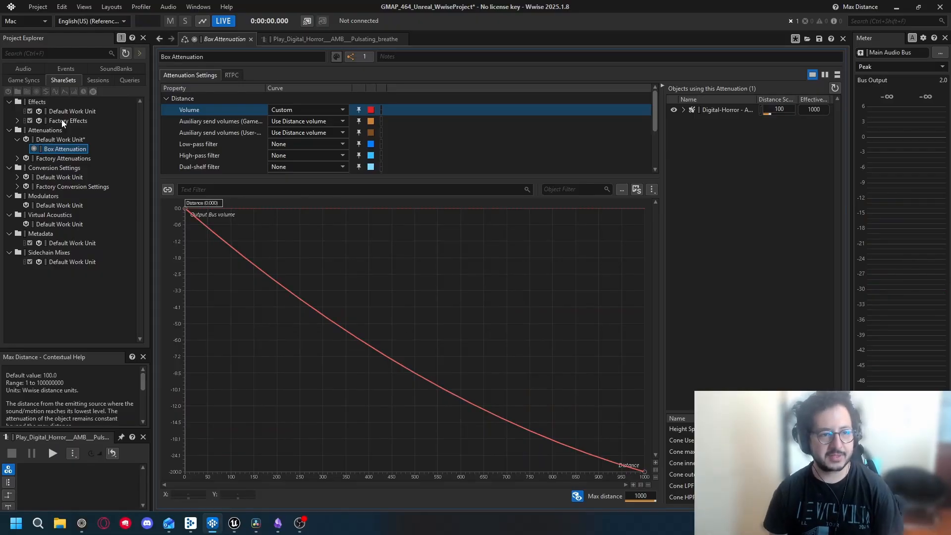
{"action": "right_click", "coordinate": [389, 360]}
{"action": "left_click", "coordinate": [379, 358]}
{"action": "right_click", "coordinate": [389, 355]}
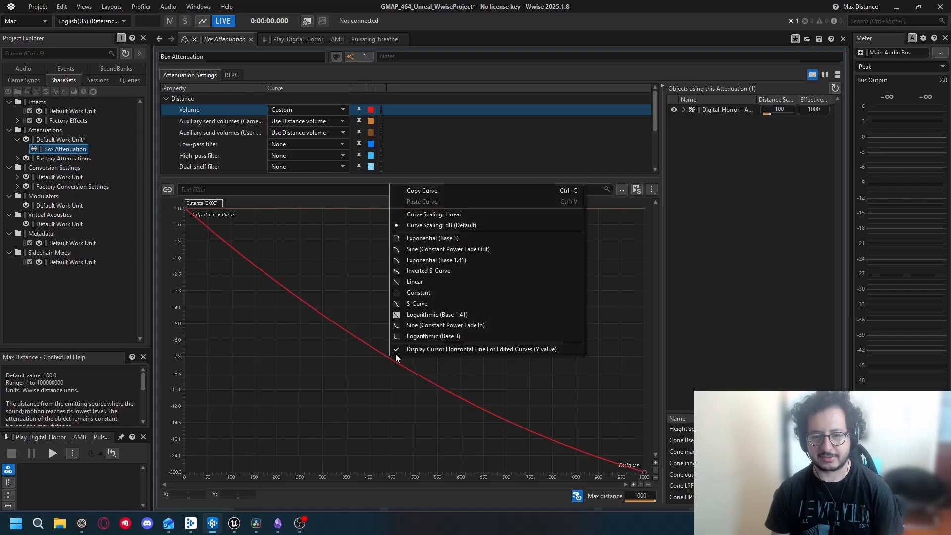
{"action": "left_click", "coordinate": [290, 247]}
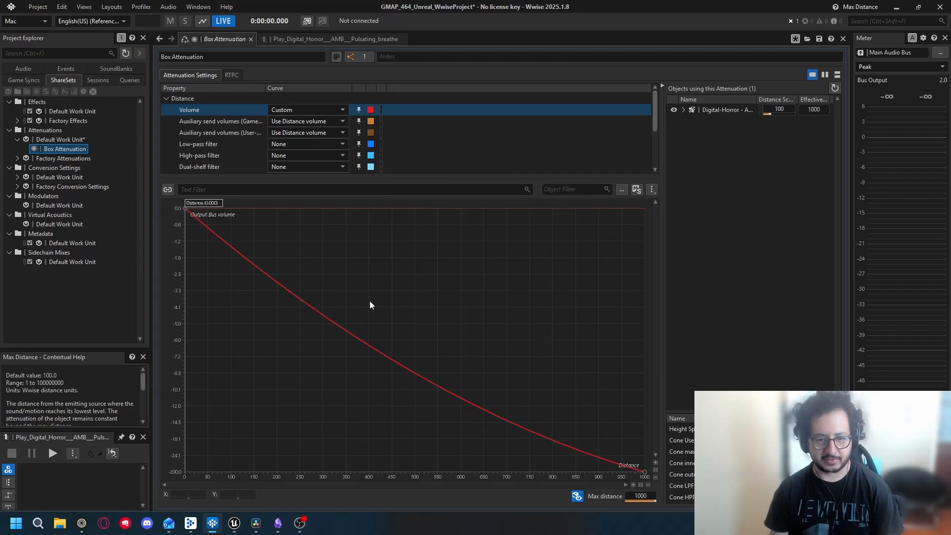
Reopen the Pulsating breathe sound in Week 1 and generate the Main SoundBank for Windows in English(US).
{"action": "left_click", "coordinate": [28, 66]}
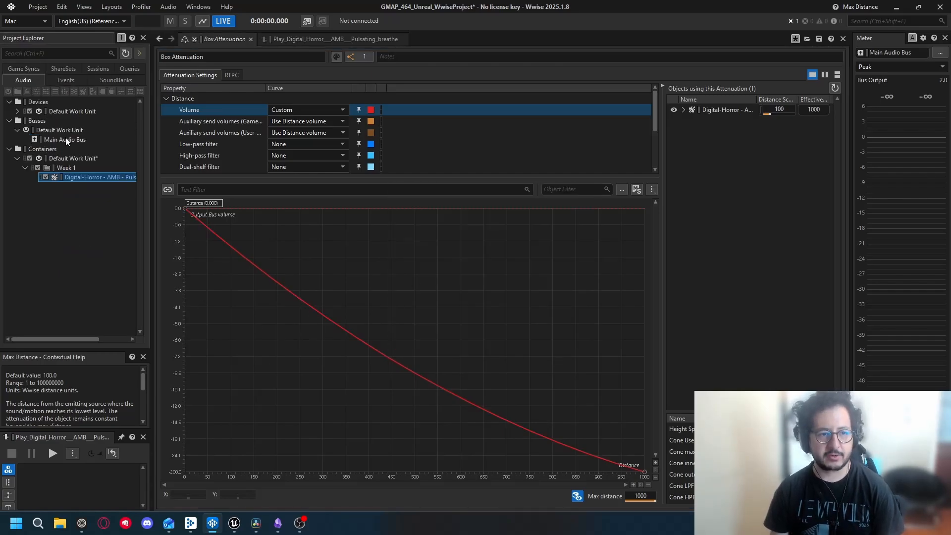
{"action": "double_click", "coordinate": [86, 178]}
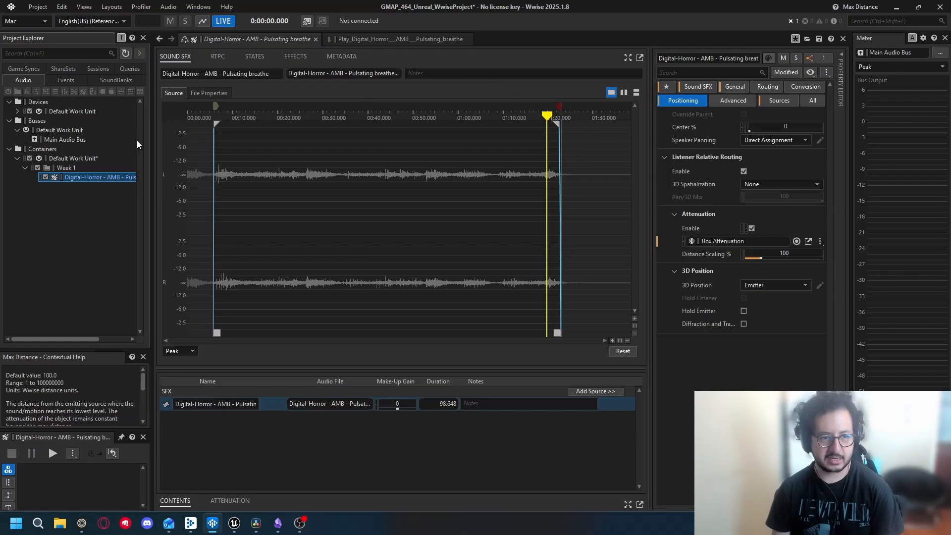
{"action": "left_click", "coordinate": [141, 6]}
{"action": "mouse_move", "coordinate": [111, 7]}
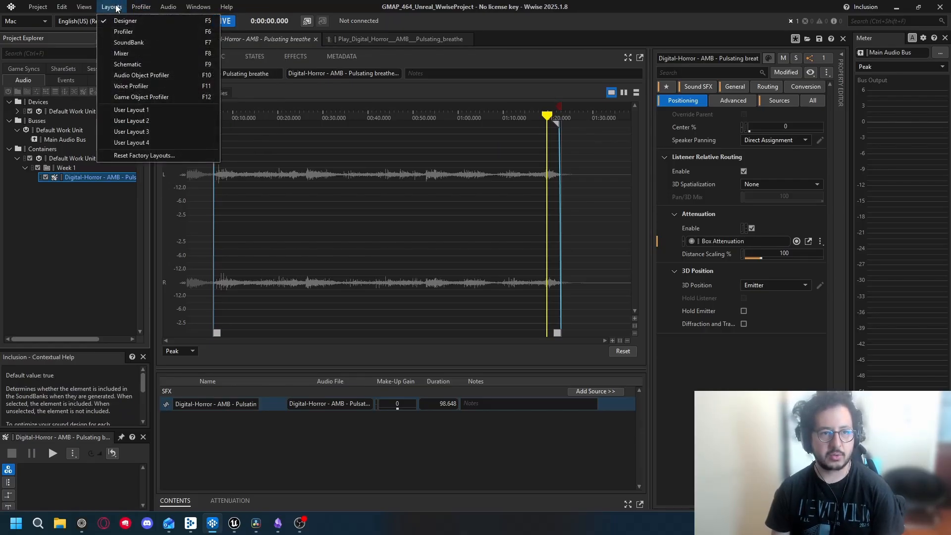
{"action": "left_click", "coordinate": [138, 43]}
{"action": "left_click", "coordinate": [292, 89]}
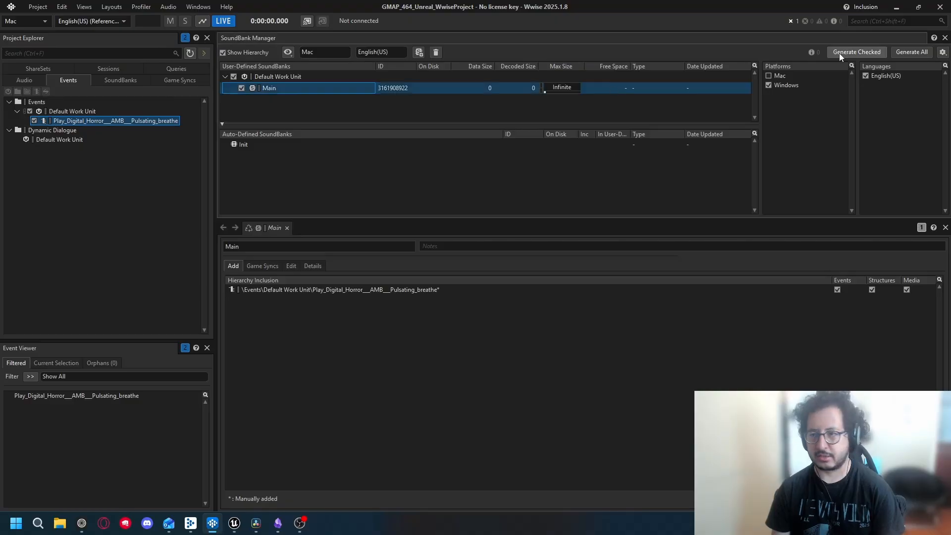
{"action": "left_click", "coordinate": [853, 53]}
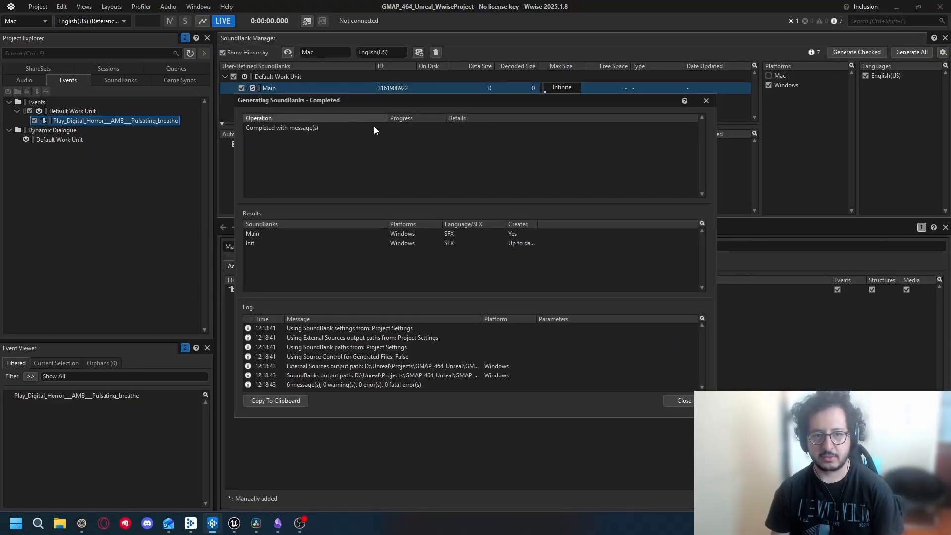
{"action": "left_click", "coordinate": [684, 401]}
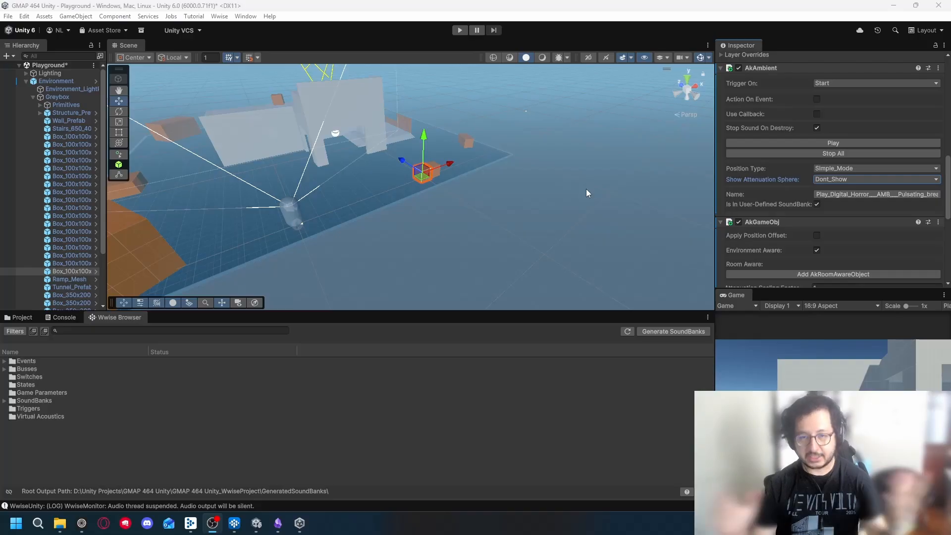
Switch to Unity, run the Playground scene and move around the box with the ambience to hear its sound up close.
{"action": "left_click_drag", "start_coordinate": [577, 212], "coordinate": [509, 207], "text": "alt"}
{"action": "right_click_drag", "start_coordinate": [509, 206], "coordinate": [509, 193]}
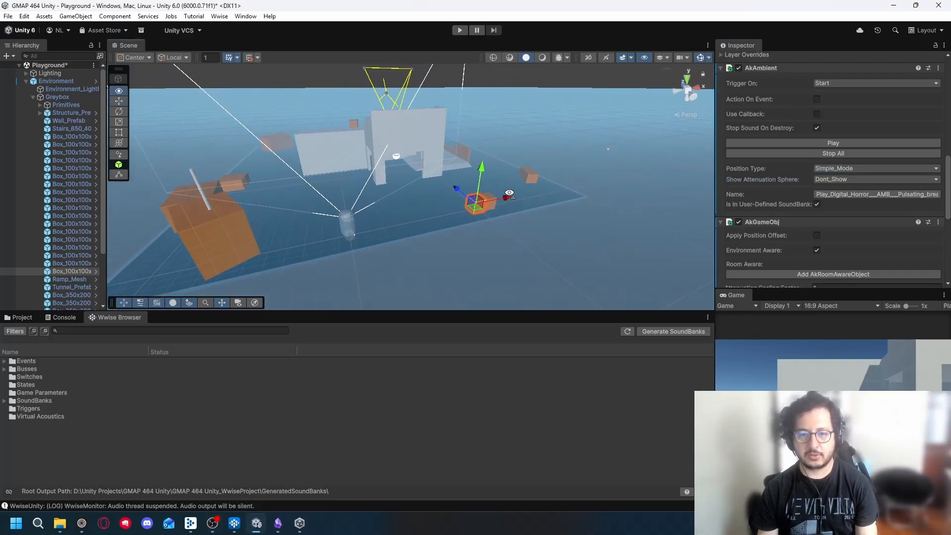
{"action": "scroll", "coordinate": [509, 193], "scroll_direction": "up", "scroll_amount": 4}
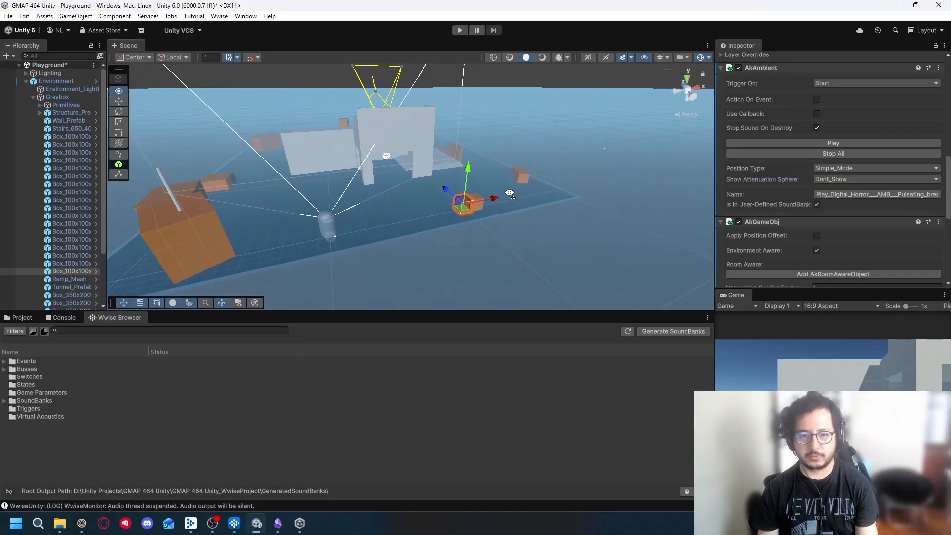
{"action": "left_click", "coordinate": [460, 29]}
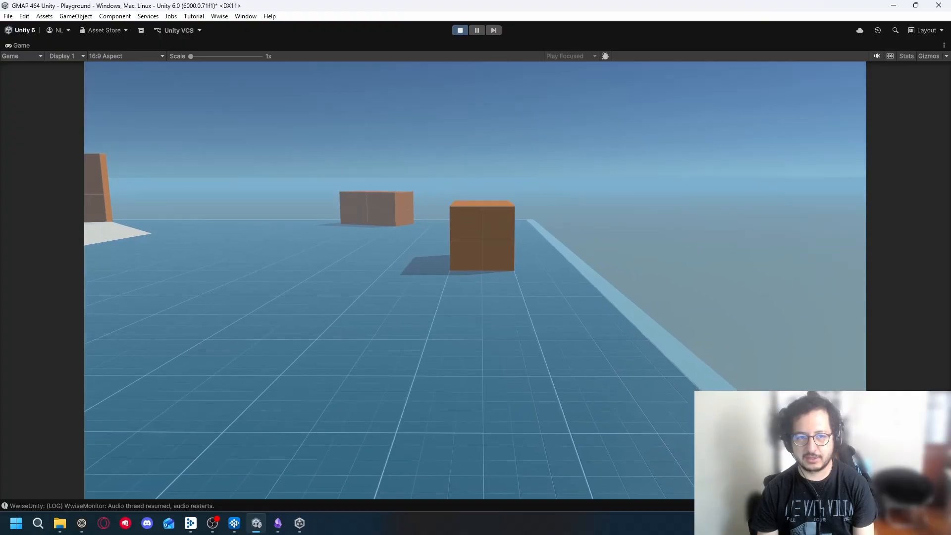
{"action": "key", "text": "w"}
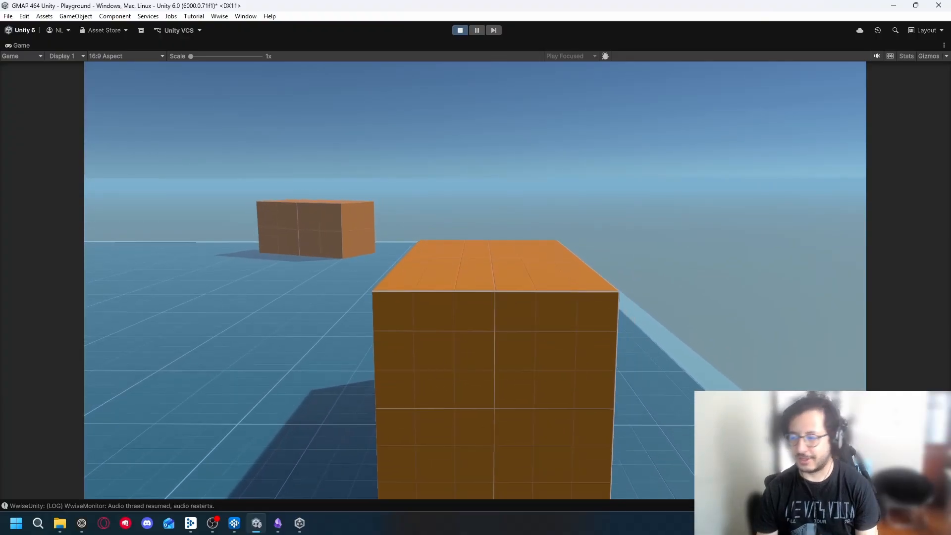
{"action": "key", "text": "s"}
{"action": "key", "text": "a"}
{"action": "key", "text": "w"}
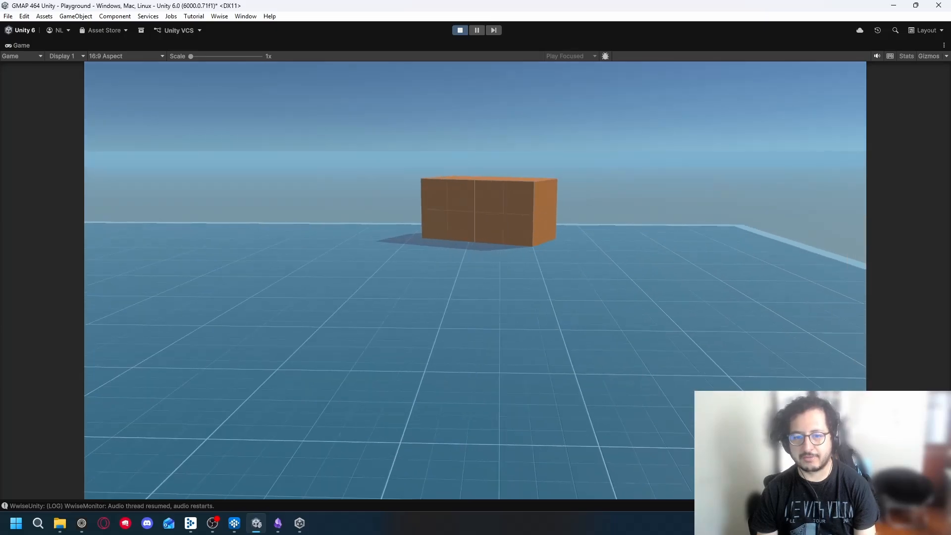
Walk away from the box and through the white structure to hear how the ambience attenuates with distance.
{"action": "key", "text": "s"}
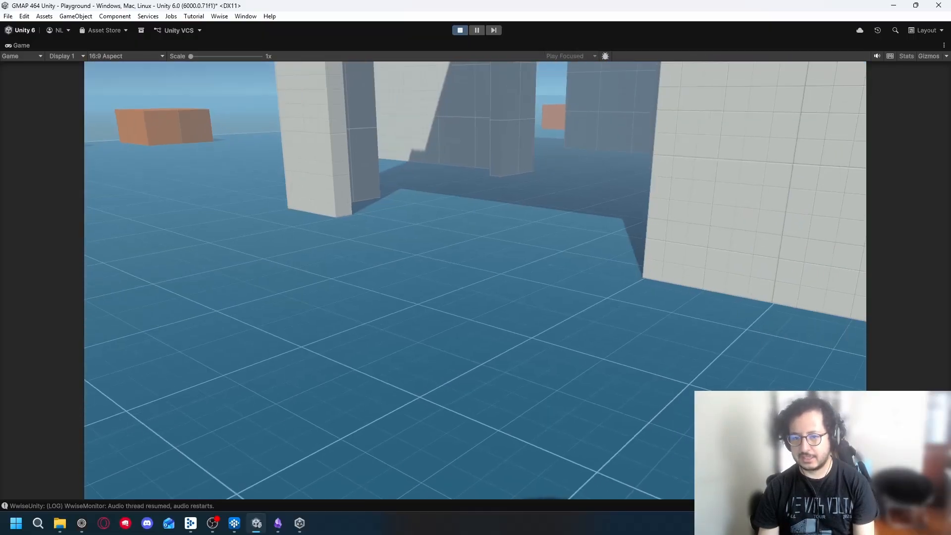
{"action": "key", "text": "w"}
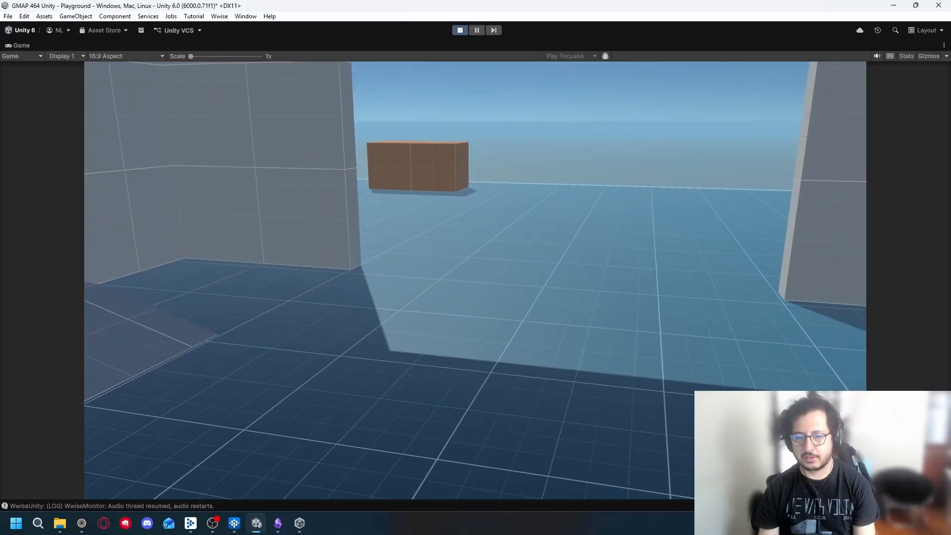
{"action": "key", "text": "w"}
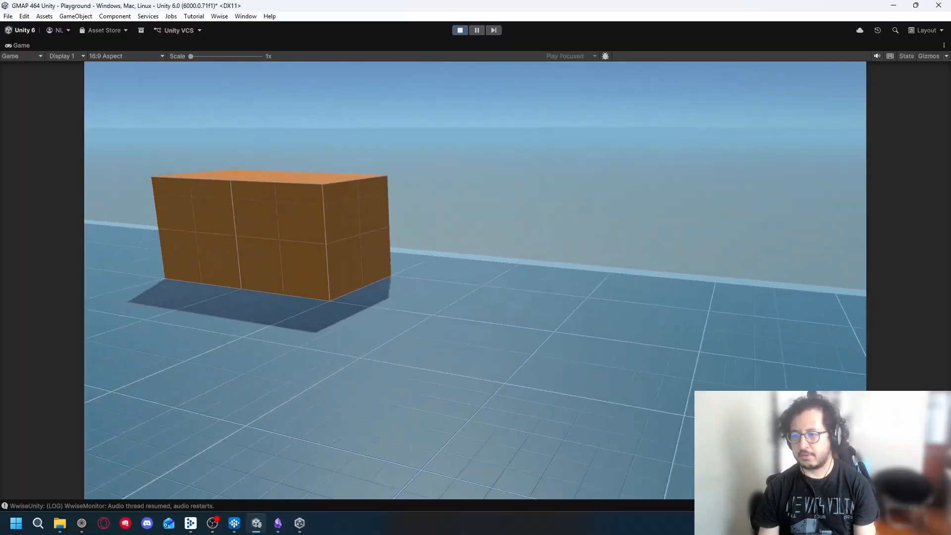
Return to the box, jump past it to the platform edge and circle away again to compare the sound level.
{"action": "key", "text": "d"}
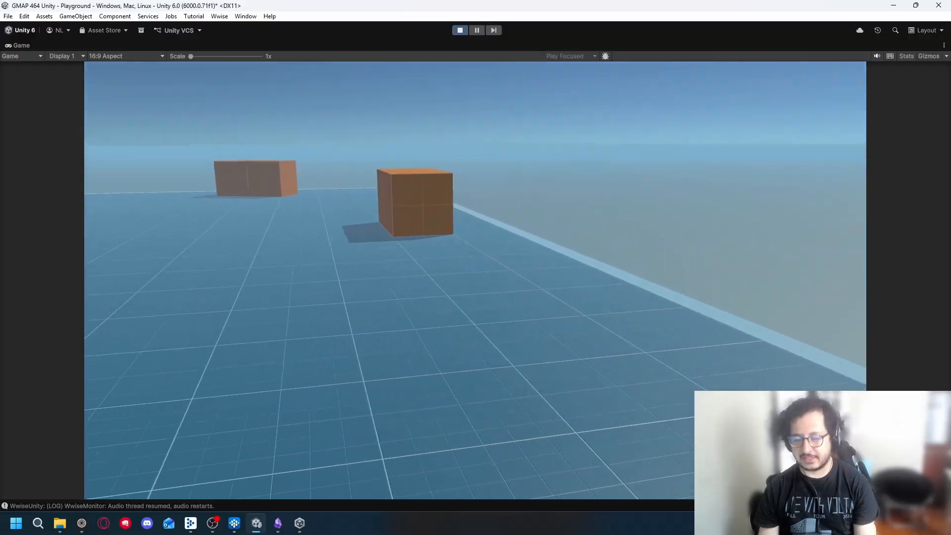
{"action": "key", "text": "w"}
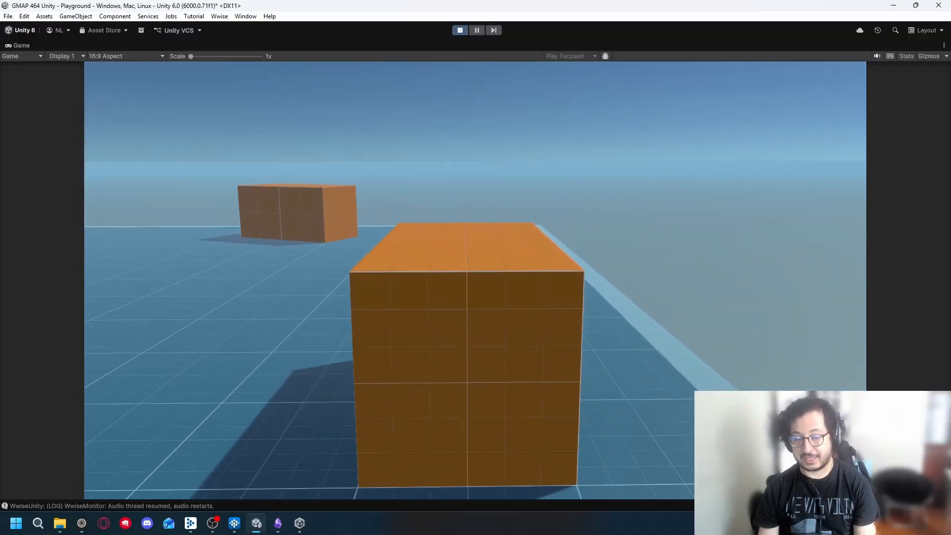
{"action": "key", "text": "w"}
{"action": "key", "text": "space"}
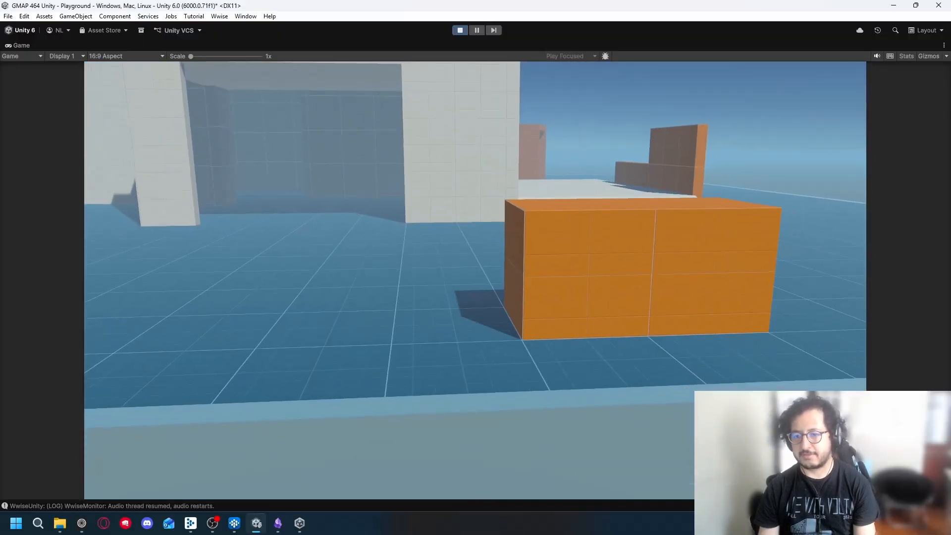
{"action": "key", "text": "s"}
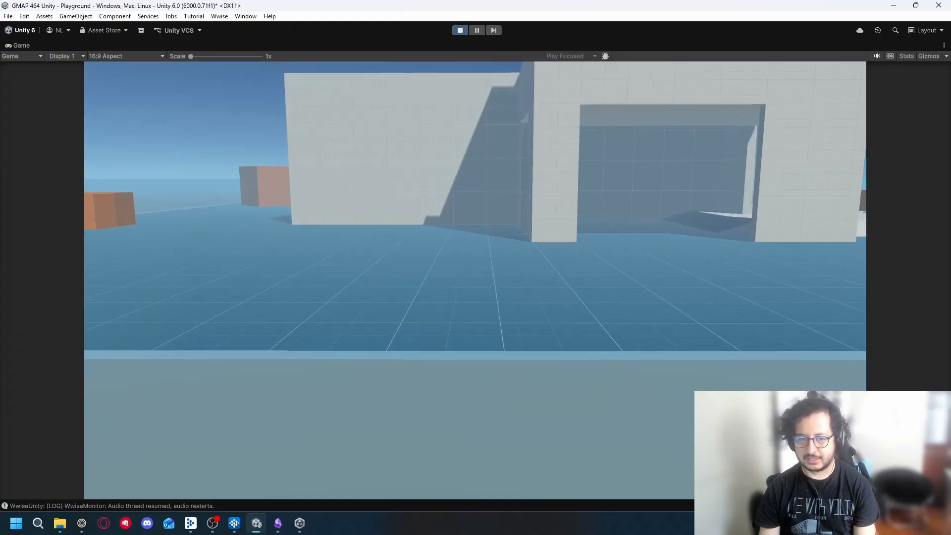
{"action": "key", "text": "w"}
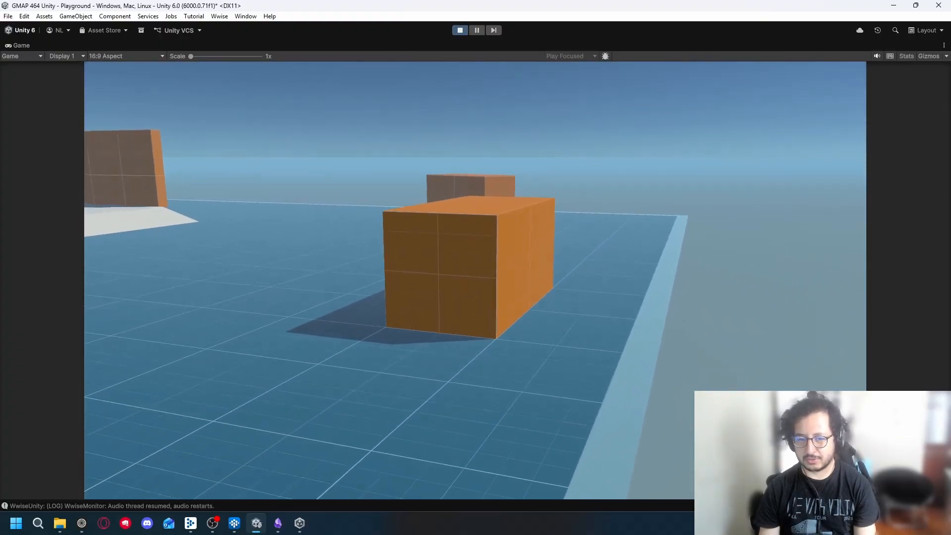
{"action": "key", "text": "w"}
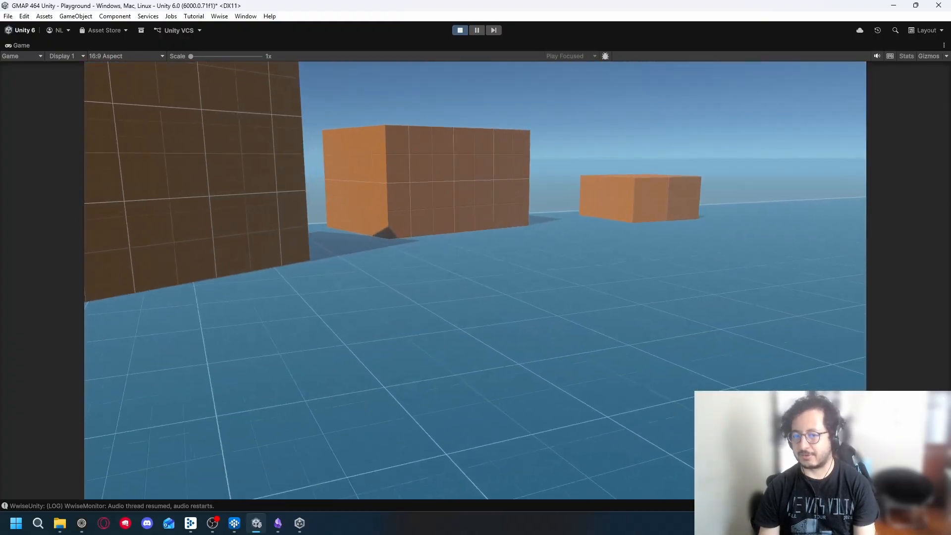
Walk and jump among the orange boxes to hear the ambience from different distances, and end the play test.
{"action": "key", "text": "w"}
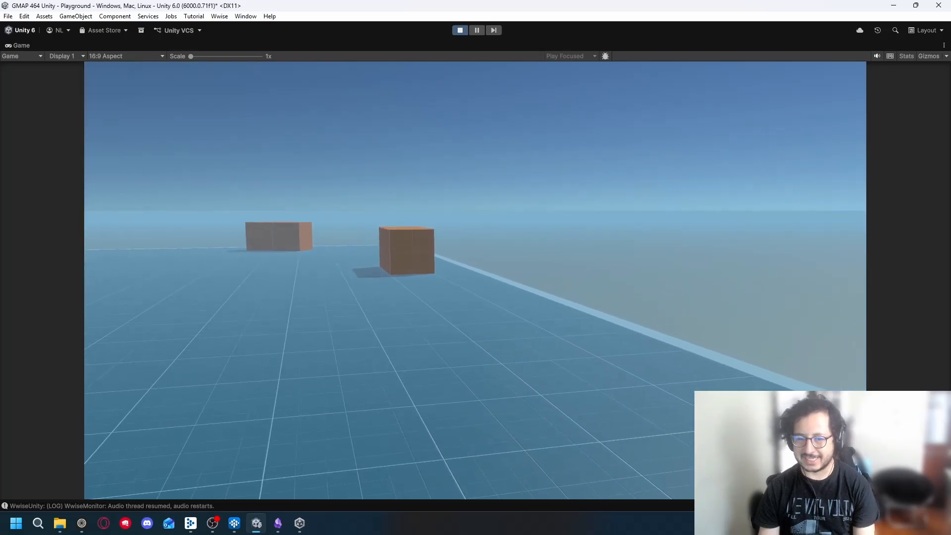
{"action": "key", "text": "w"}
{"action": "key", "text": "space"}
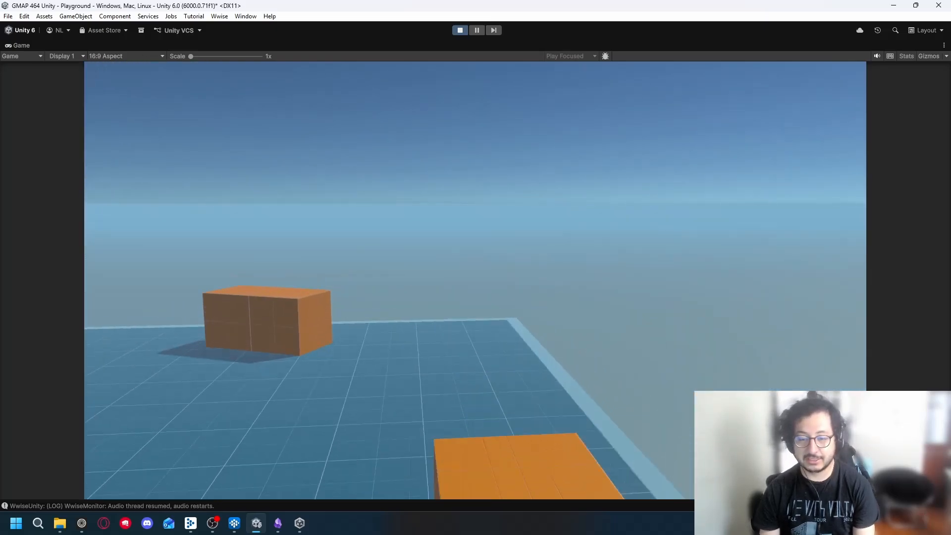
{"action": "key", "text": "w"}
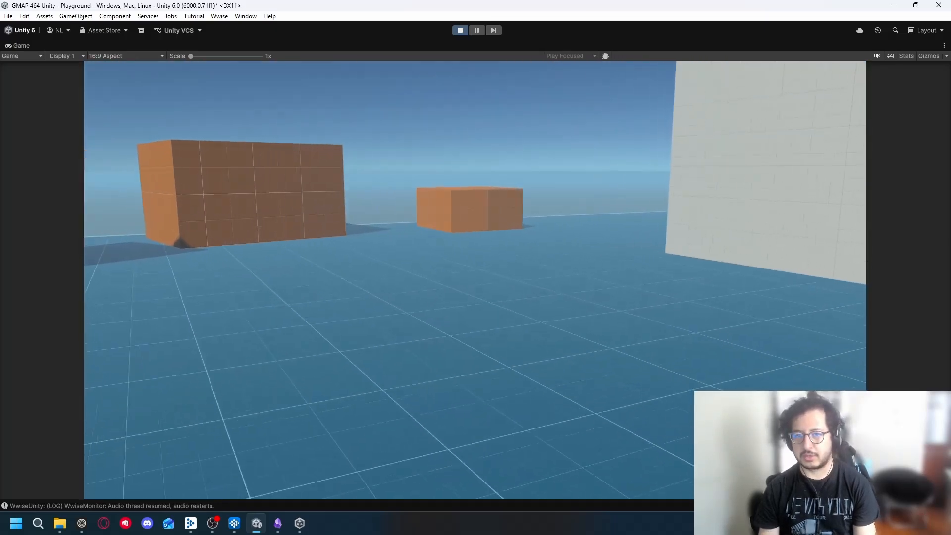
{"action": "key", "text": "w"}
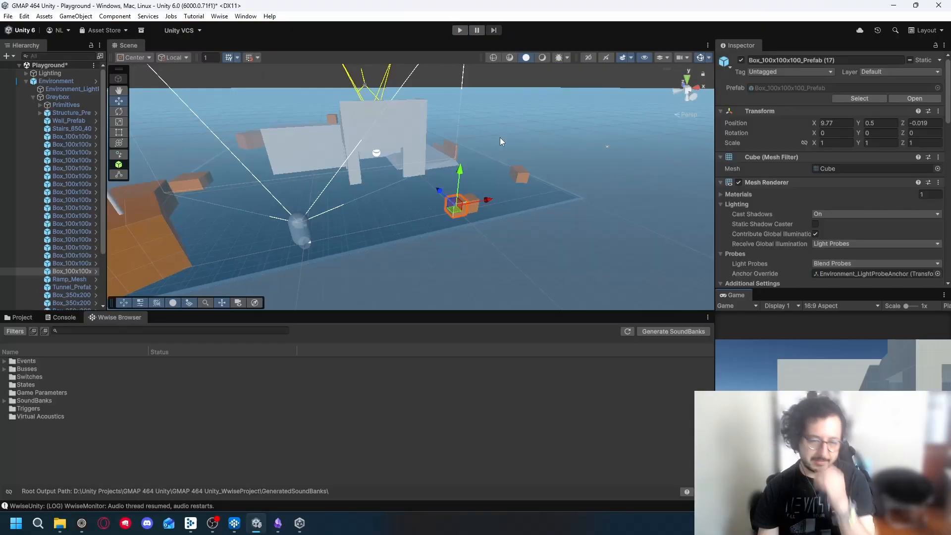
Examine the ambience box and its surroundings on the platform in the scene view, with nothing selected.
{"action": "right_click_drag", "start_coordinate": [500, 138], "coordinate": [217, 146]}
{"action": "key", "text": "w"}
{"action": "right_click_drag", "start_coordinate": [182, 149], "coordinate": [541, 226]}
{"action": "left_click", "coordinate": [344, 130]}
{"action": "right_click_drag", "start_coordinate": [450, 198], "coordinate": [325, 258]}
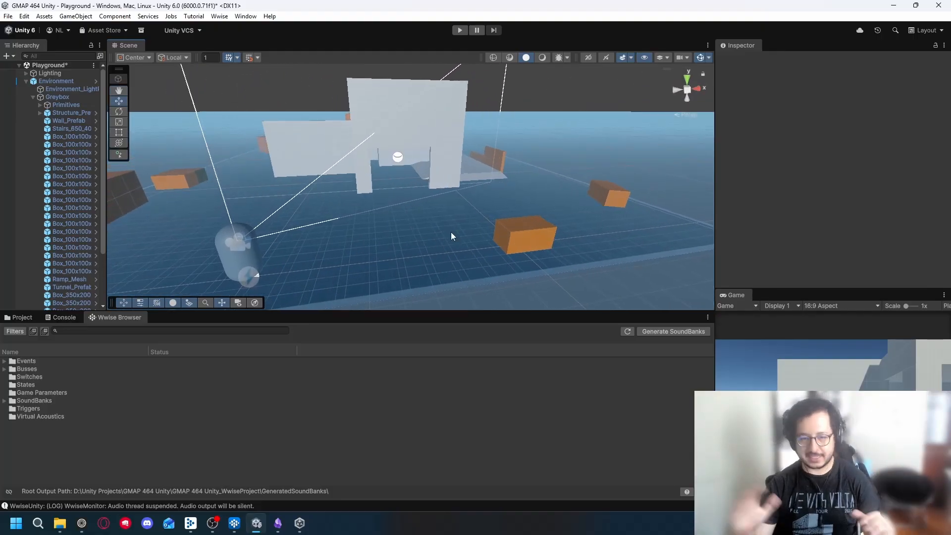
{"action": "right_click_drag", "start_coordinate": [519, 219], "coordinate": [526, 230]}
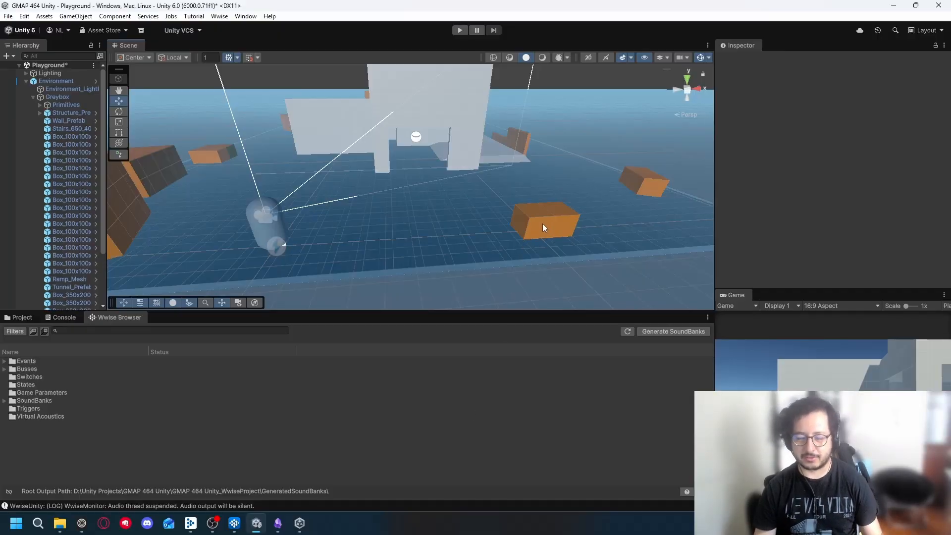
{"action": "right_click_drag", "start_coordinate": [542, 224], "coordinate": [547, 278]}
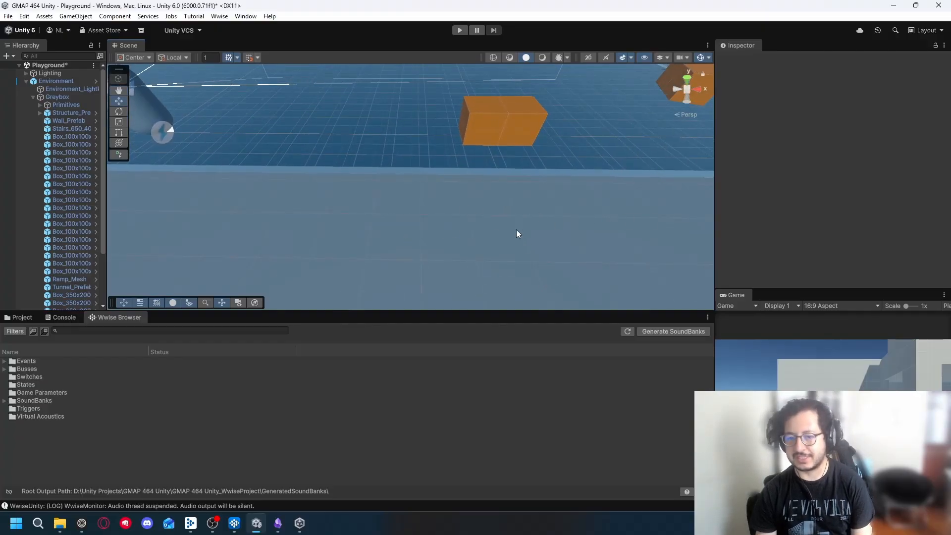
{"action": "right_click_drag", "start_coordinate": [518, 233], "coordinate": [528, 199]}
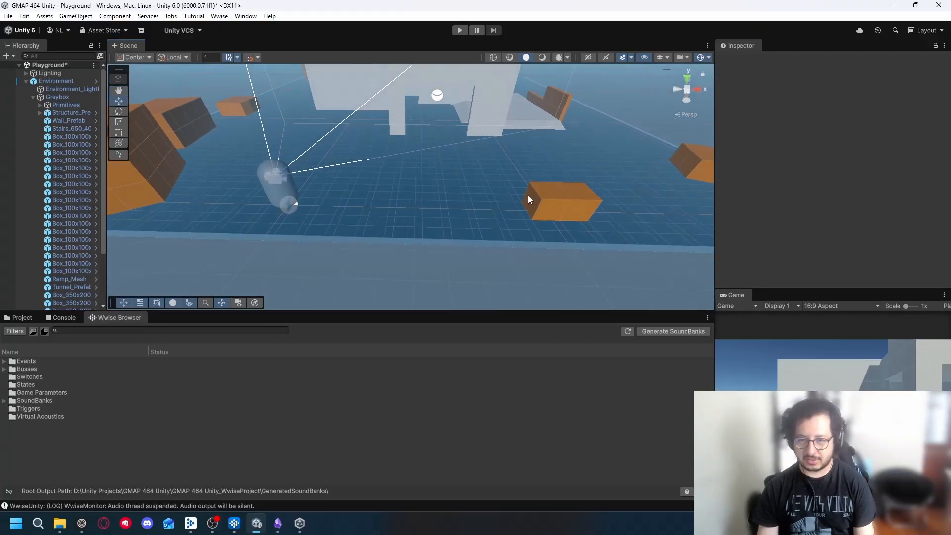
Select Box_100x100x100_Prefab (17) and set its AkAmbient Show Attenuation Sphere option to All_Events.
{"action": "left_click", "coordinate": [547, 212]}
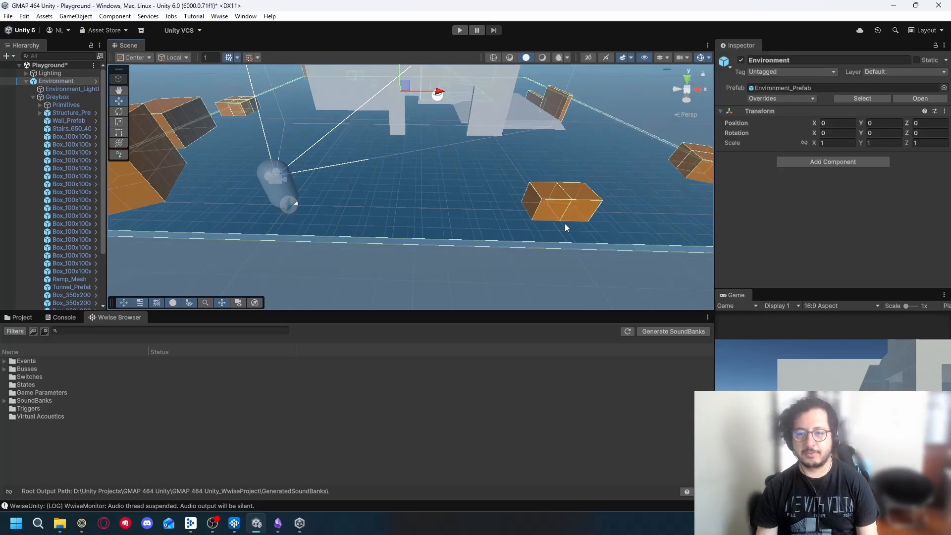
{"action": "left_click", "coordinate": [549, 199]}
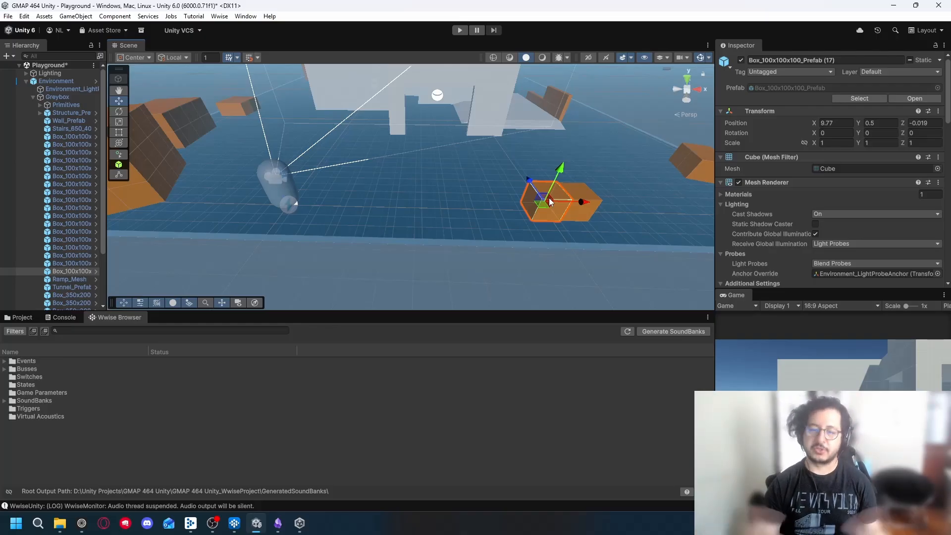
{"action": "scroll", "coordinate": [822, 202], "scroll_direction": "down", "scroll_amount": 10}
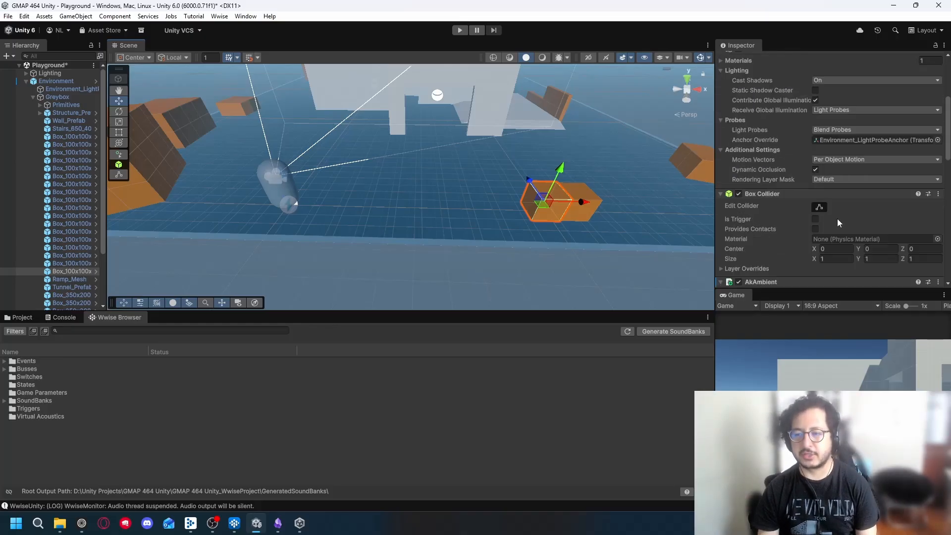
{"action": "scroll", "coordinate": [855, 198], "scroll_direction": "down", "scroll_amount": 4}
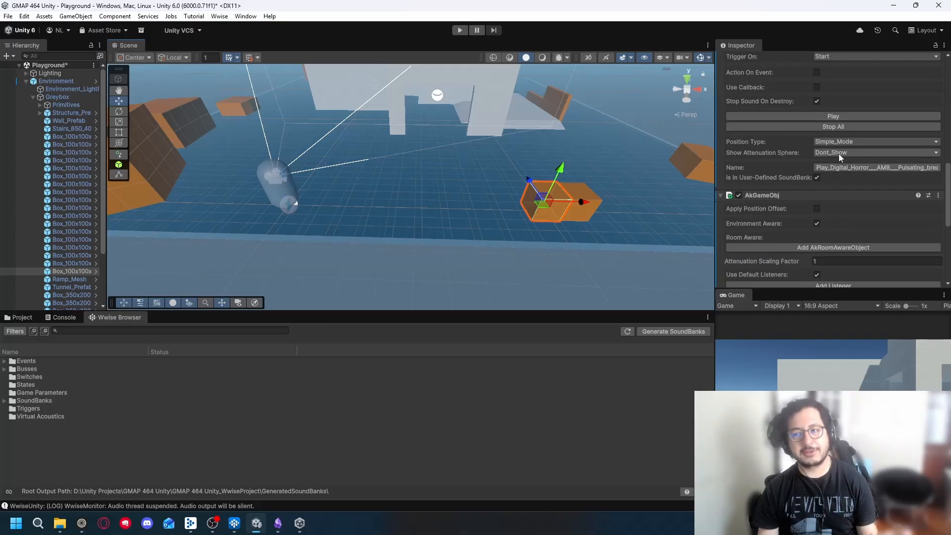
{"action": "left_click", "coordinate": [856, 155]}
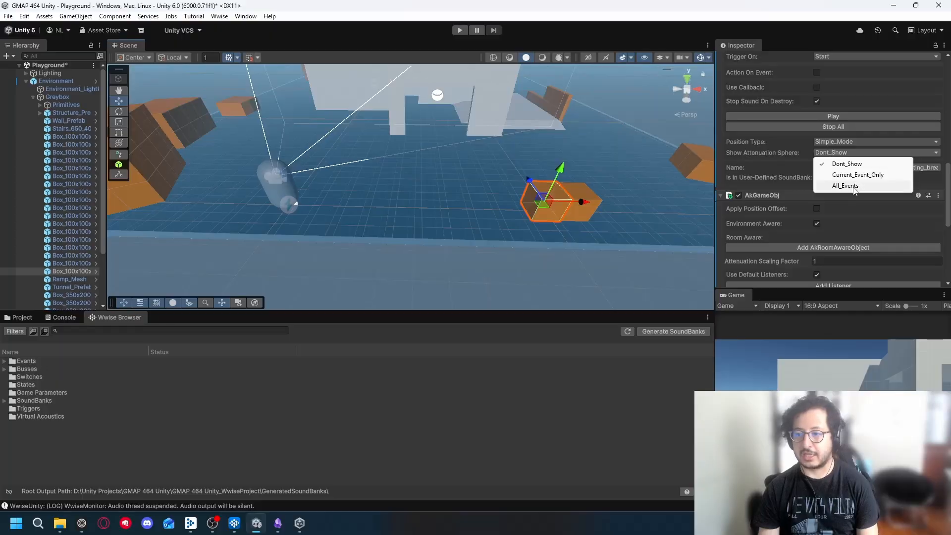
{"action": "left_click", "coordinate": [853, 188]}
Examine how far the red attenuation sphere reaches from the box towards the player start and the surrounding structures.
{"action": "right_click_drag", "start_coordinate": [550, 200], "coordinate": [516, 186]}
{"action": "key", "text": "s"}
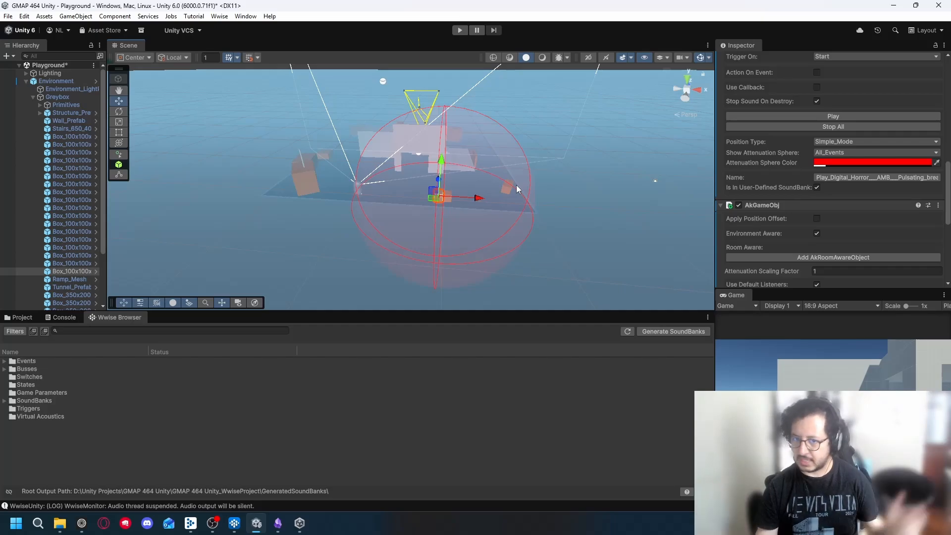
{"action": "key", "text": "w"}
{"action": "right_click_drag", "start_coordinate": [520, 186], "coordinate": [568, 197]}
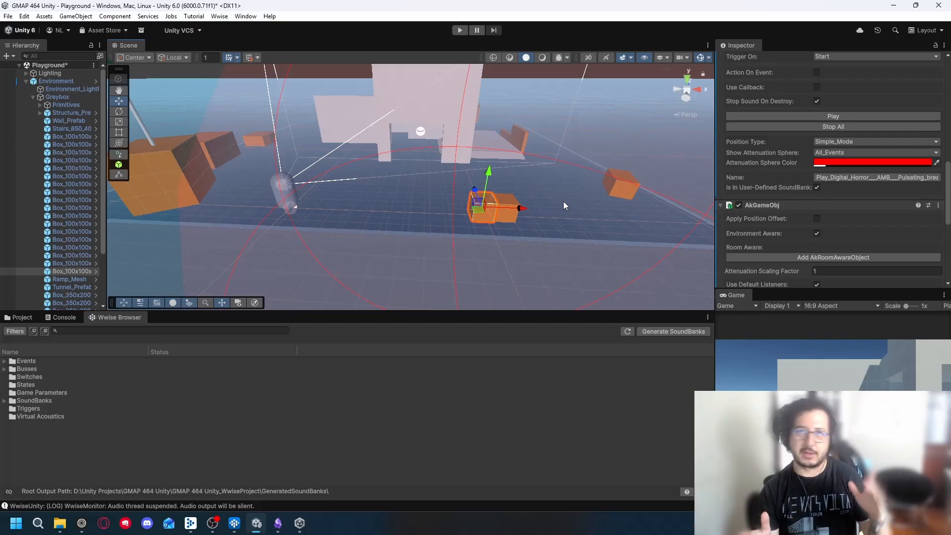
{"action": "right_click_drag", "start_coordinate": [548, 206], "coordinate": [484, 203]}
{"action": "key", "text": "w"}
{"action": "right_click_drag", "start_coordinate": [325, 207], "coordinate": [335, 214]}
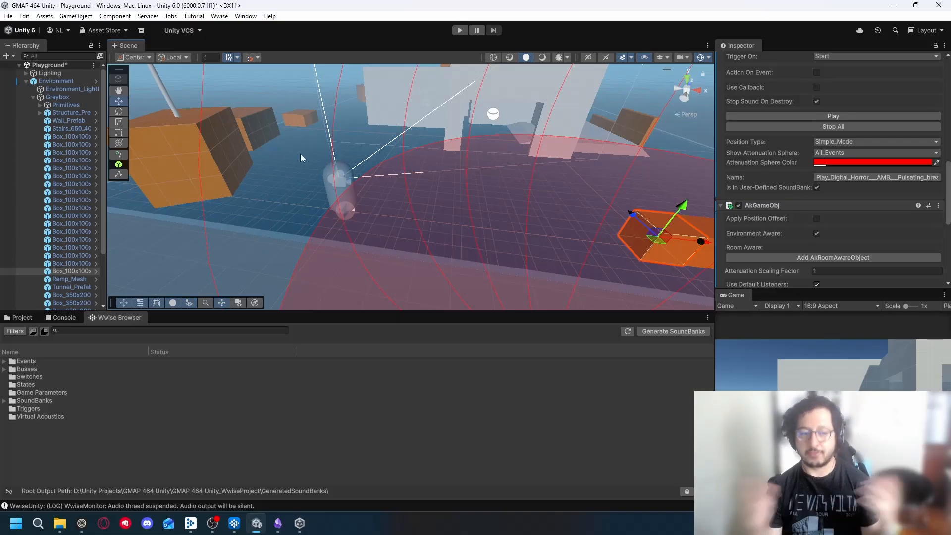
{"action": "right_click_drag", "start_coordinate": [392, 207], "coordinate": [355, 199]}
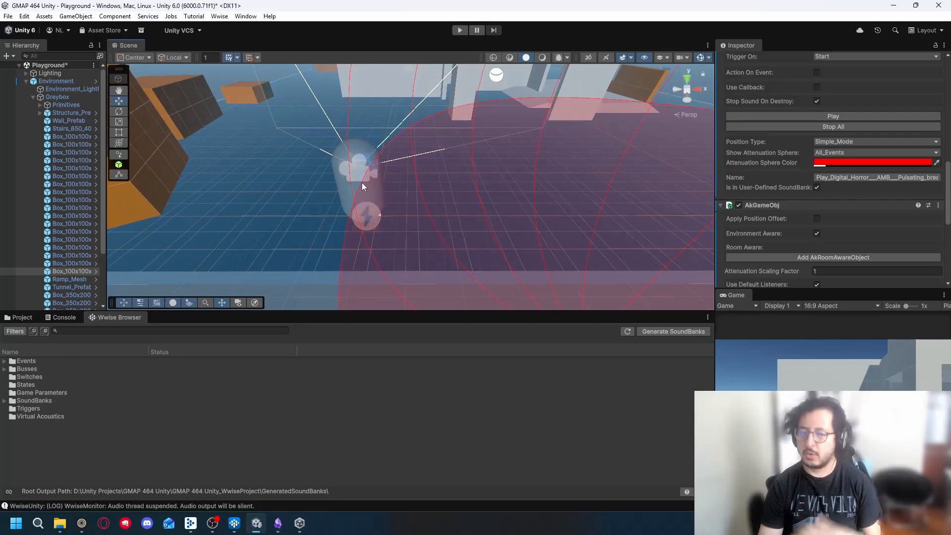
{"action": "right_click_drag", "start_coordinate": [363, 182], "coordinate": [415, 191]}
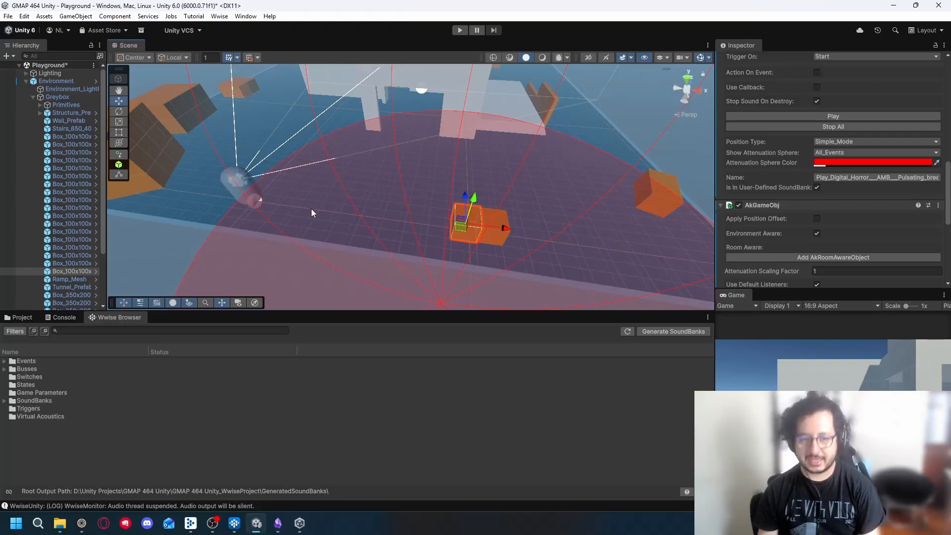
{"action": "right_click_drag", "start_coordinate": [311, 209], "coordinate": [291, 233]}
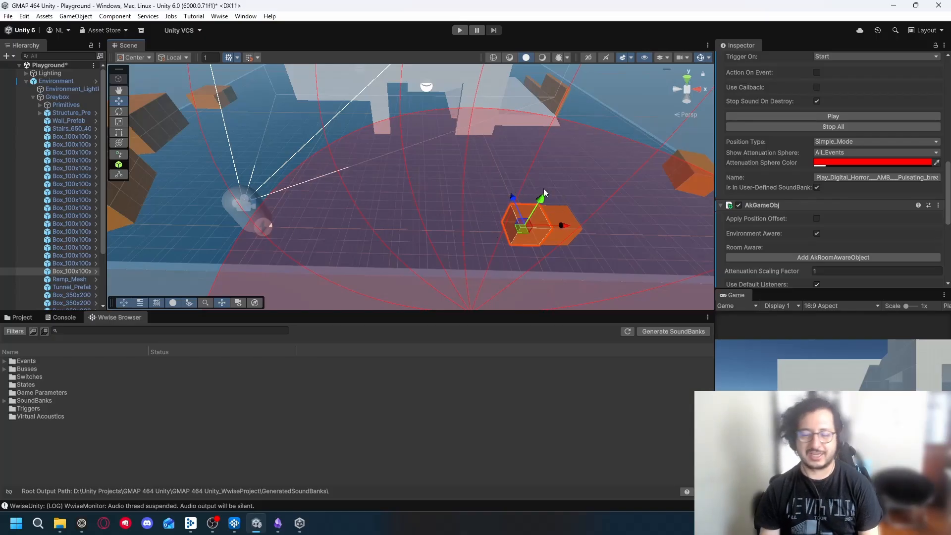
{"action": "right_click_drag", "start_coordinate": [551, 185], "coordinate": [485, 185]}
{"action": "right_click_drag", "start_coordinate": [513, 226], "coordinate": [570, 223]}
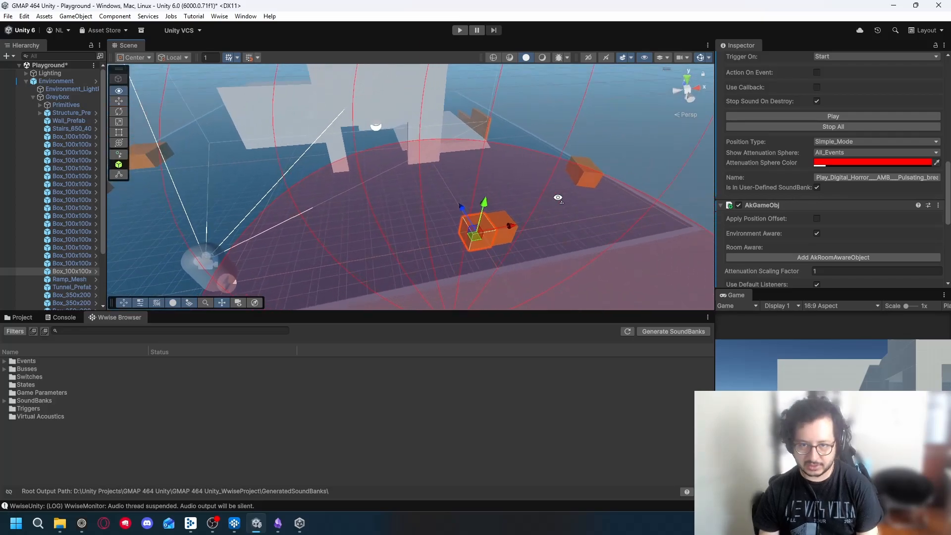
Inspect the whole attenuation sphere from farther away and hide it by setting Show Attenuation Sphere to Dont_Show.
{"action": "scroll", "coordinate": [402, 148], "scroll_direction": "down", "scroll_amount": 5}
{"action": "scroll", "coordinate": [381, 112], "scroll_direction": "down", "scroll_amount": 2}
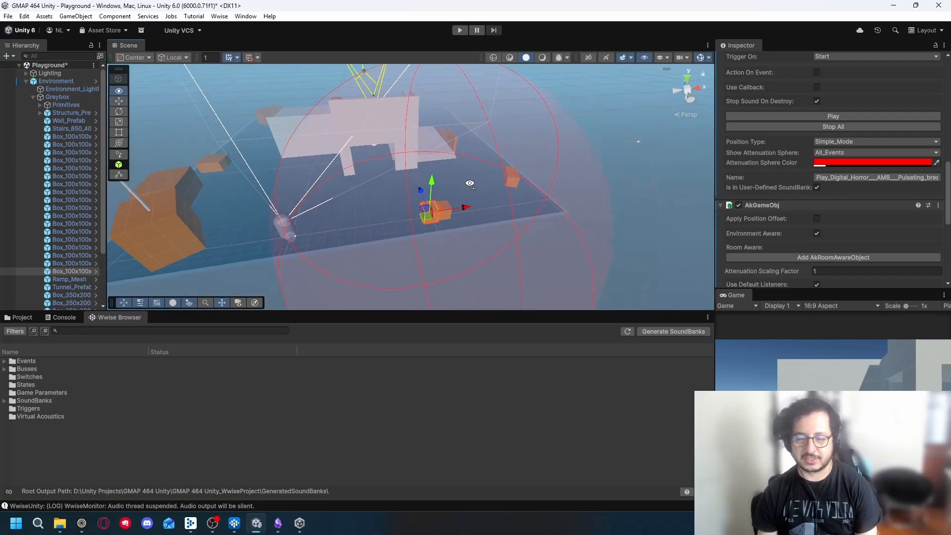
{"action": "right_click_drag", "start_coordinate": [381, 111], "coordinate": [489, 179]}
{"action": "right_click_drag", "start_coordinate": [538, 152], "coordinate": [542, 143]}
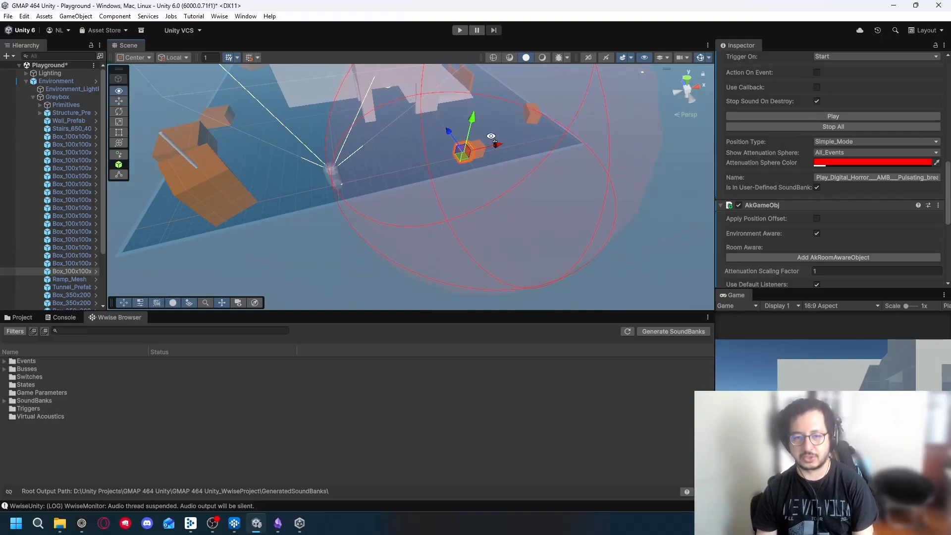
{"action": "right_click_drag", "start_coordinate": [492, 139], "coordinate": [602, 84]}
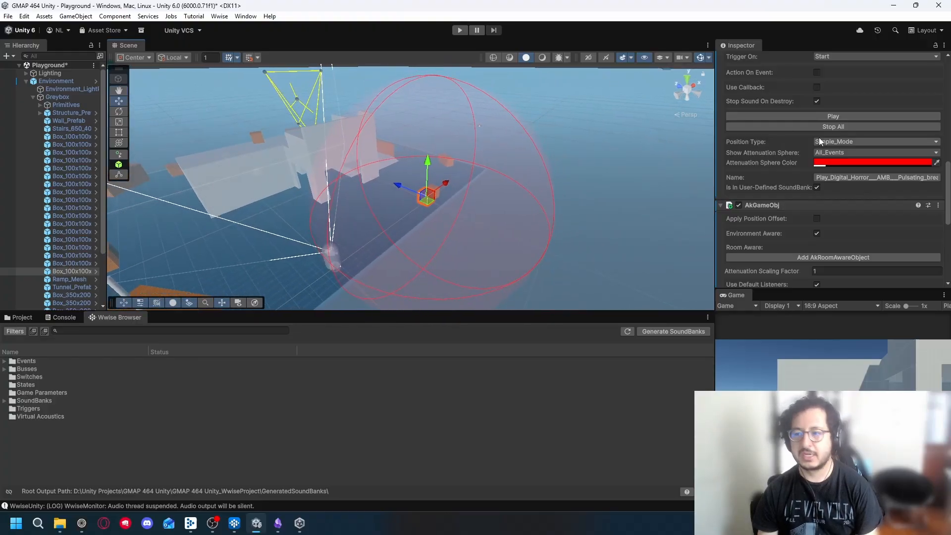
{"action": "left_click", "coordinate": [842, 152]}
{"action": "left_click", "coordinate": [842, 161]}
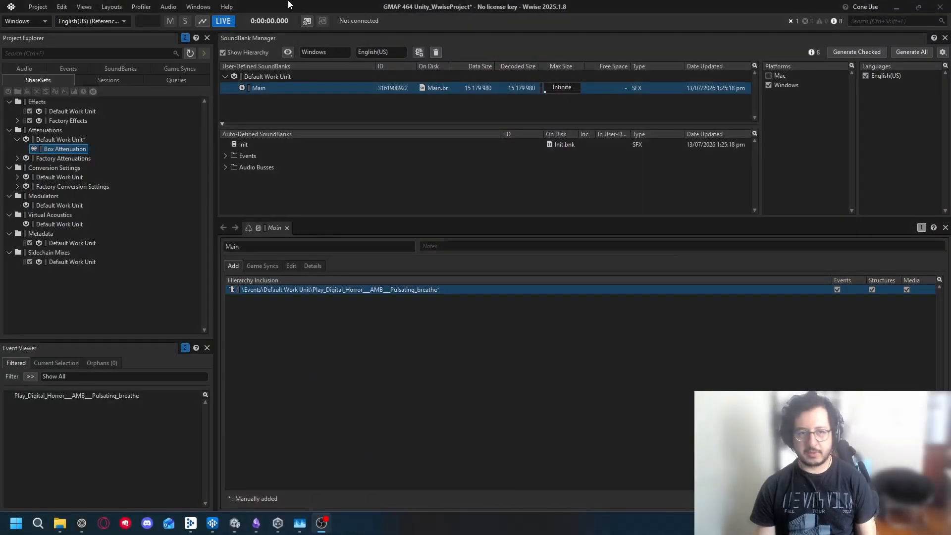
Leave Wwise's SoundBank layout for the main editing layout and show the attenuation settings of the Digital-Horror - AMB - Pulsating breathe sound.
{"action": "left_click", "coordinate": [25, 68]}
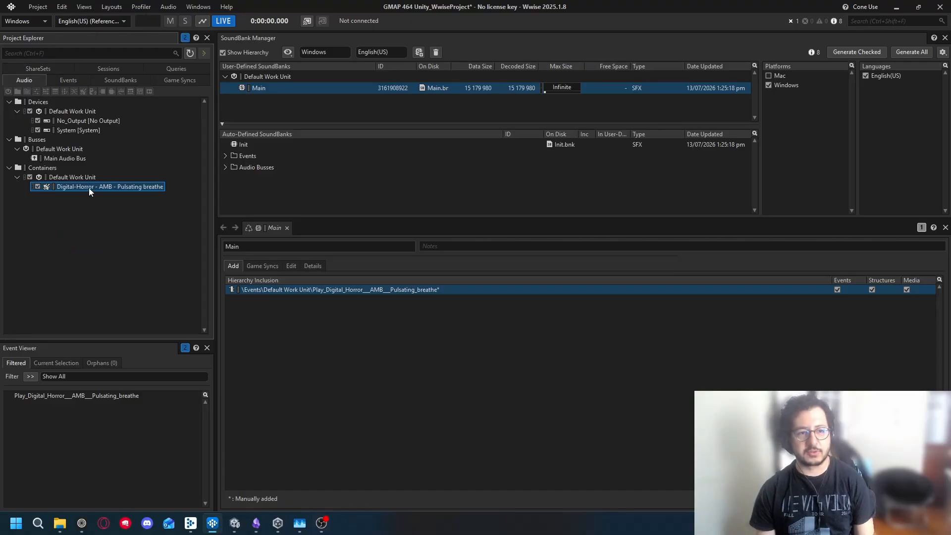
{"action": "left_click", "coordinate": [109, 7]}
{"action": "left_click", "coordinate": [126, 20]}
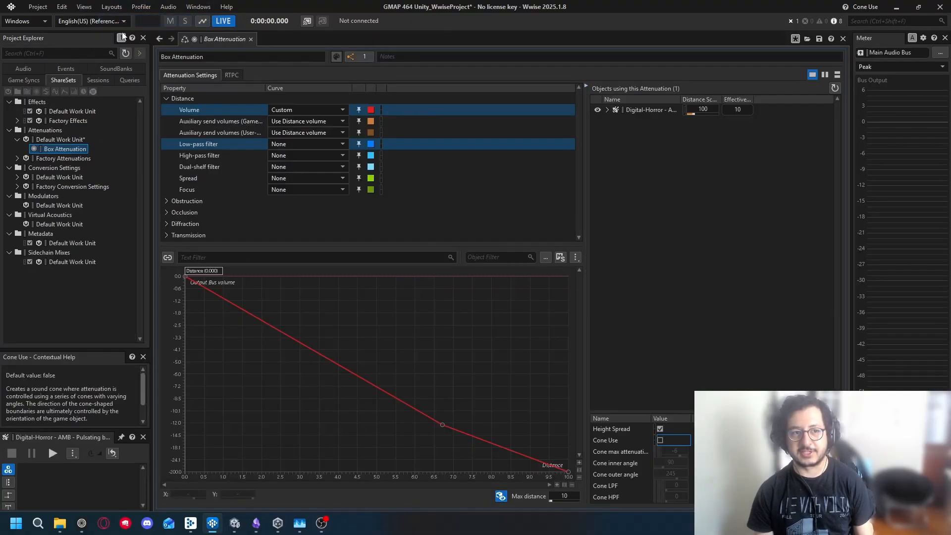
{"action": "left_click", "coordinate": [25, 69]}
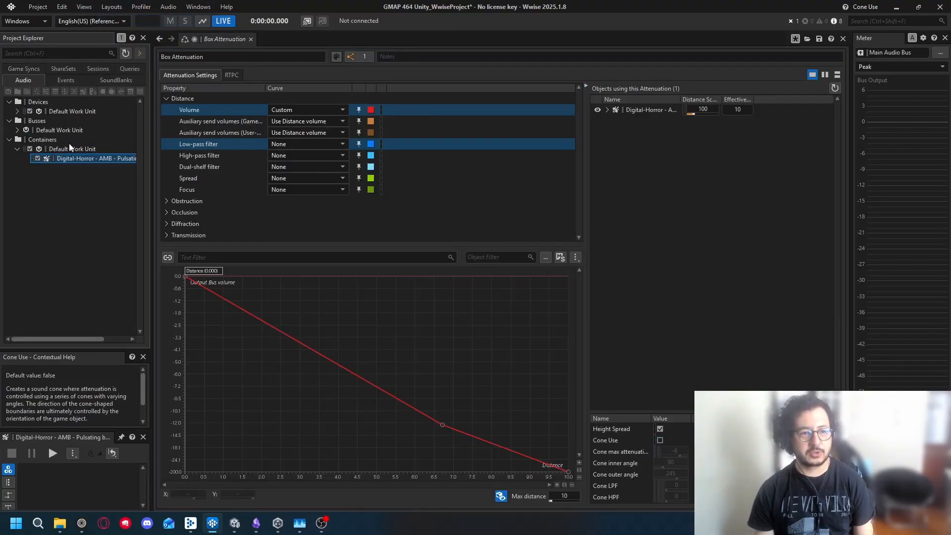
{"action": "left_click", "coordinate": [64, 157]}
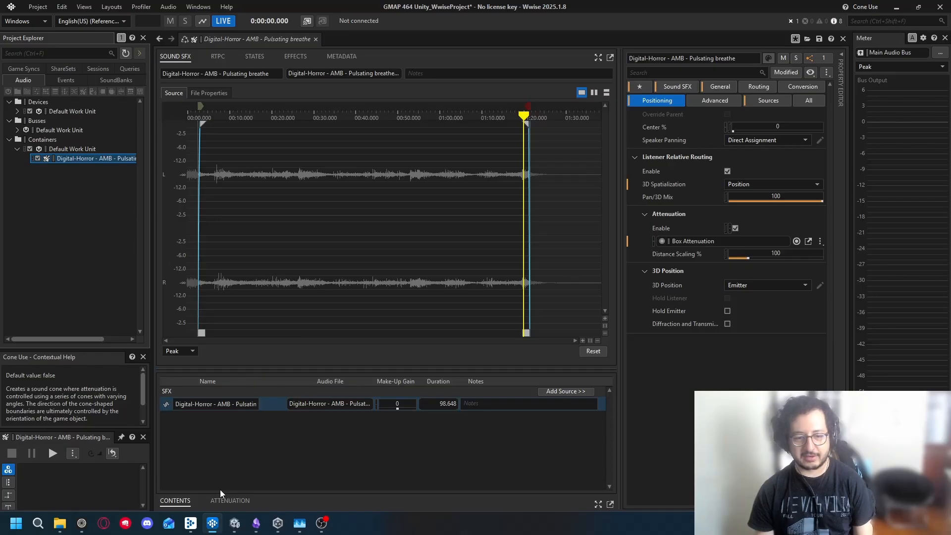
{"action": "left_click", "coordinate": [225, 500]}
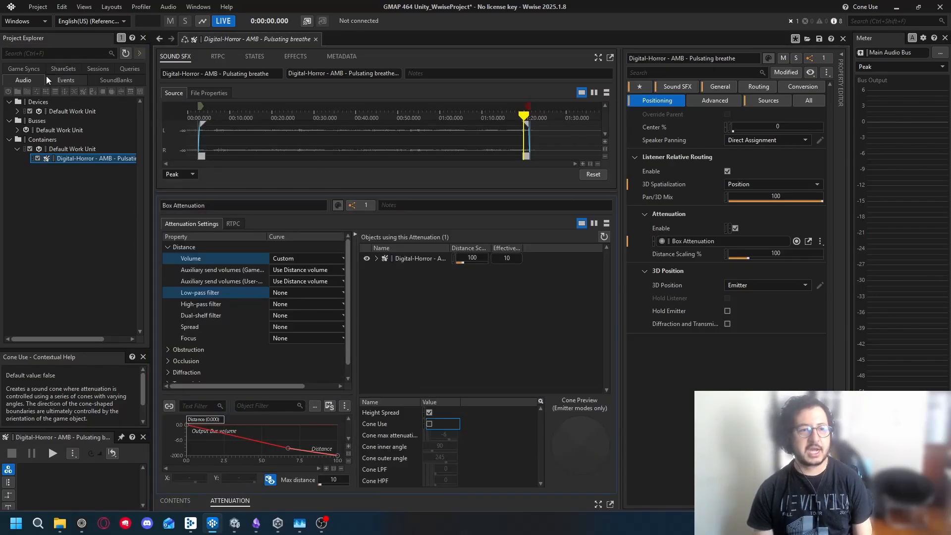
Open the Box Attenuation ShareSet and set its distance Low-pass filter curve to Custom.
{"action": "left_click", "coordinate": [67, 68]}
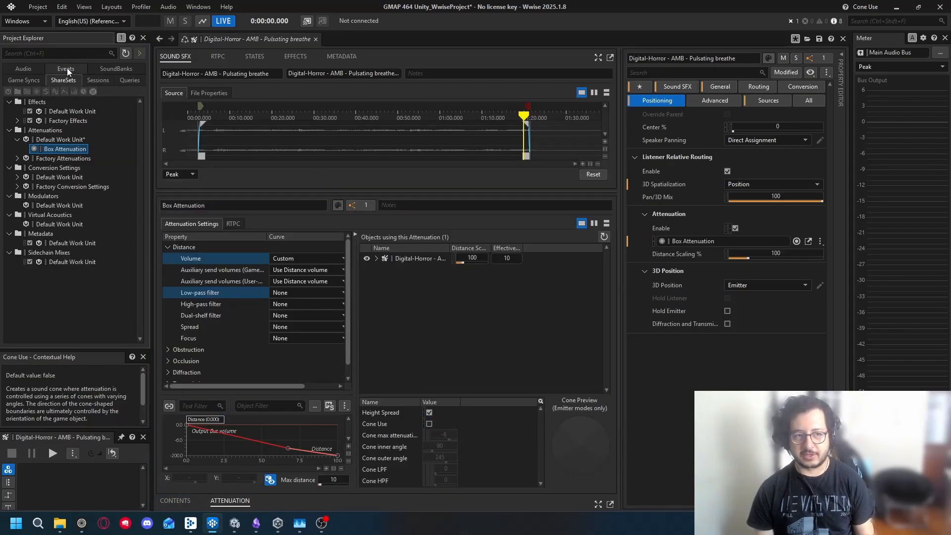
{"action": "double_click", "coordinate": [62, 151]}
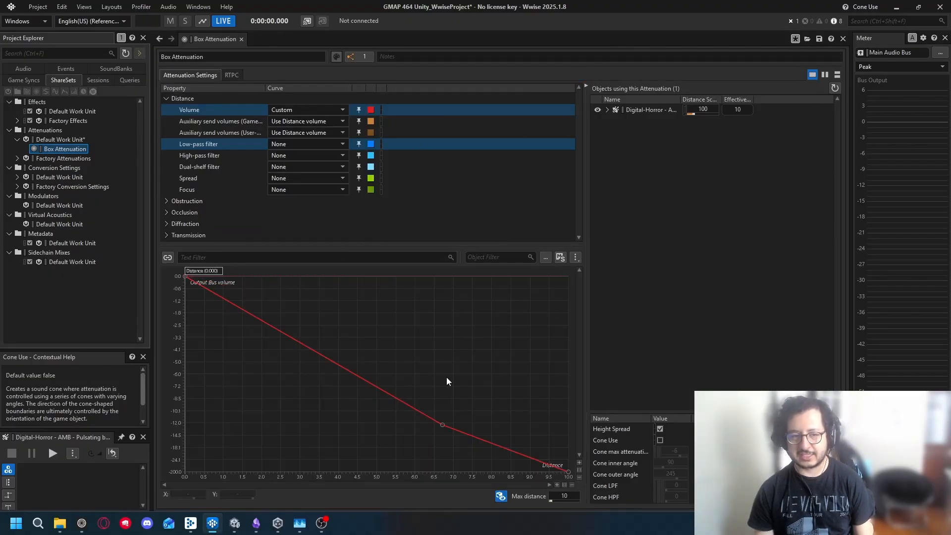
{"action": "left_click", "coordinate": [229, 109]}
{"action": "left_click", "coordinate": [227, 147]}
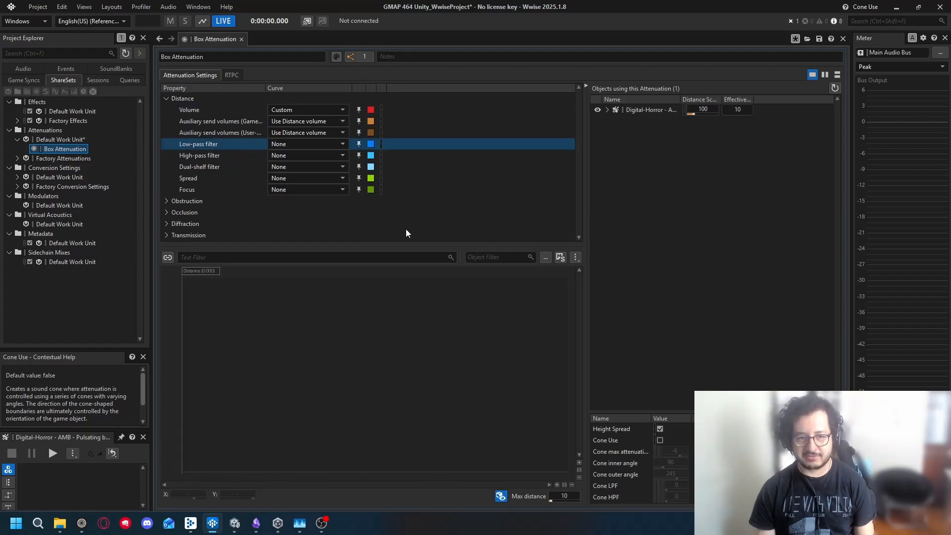
{"action": "left_click", "coordinate": [296, 144]}
{"action": "left_click", "coordinate": [290, 163]}
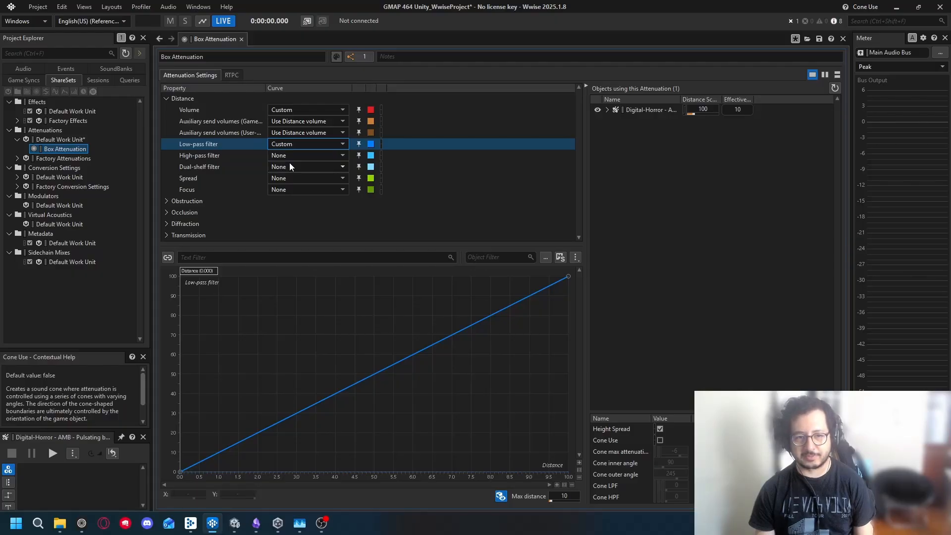
Overlay the distance Volume and Low-pass filter curves and audition the sound from distance 0 to about 6.3.
{"action": "left_click", "coordinate": [221, 110], "text": "ctrl"}
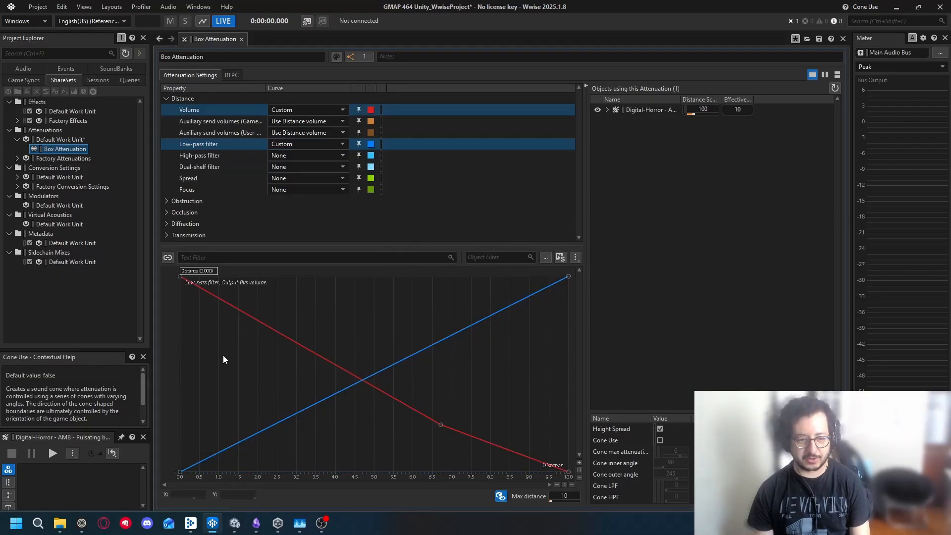
{"action": "key", "text": "space"}
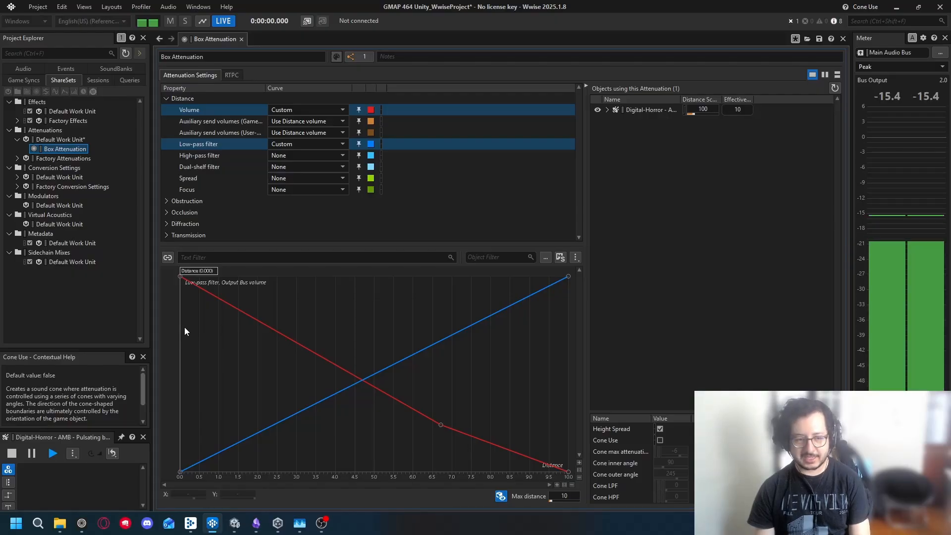
{"action": "left_click_drag", "start_coordinate": [180, 327], "coordinate": [425, 325]}
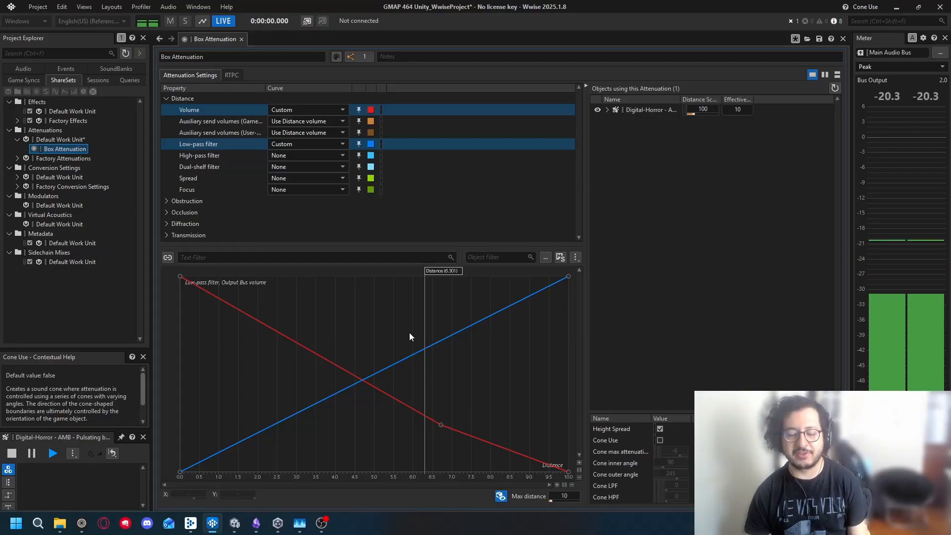
Shape the low-pass filter curve as Exponential (Base 1.41) and audition it at a distance of about 6.2.
{"action": "right_click", "coordinate": [415, 354]}
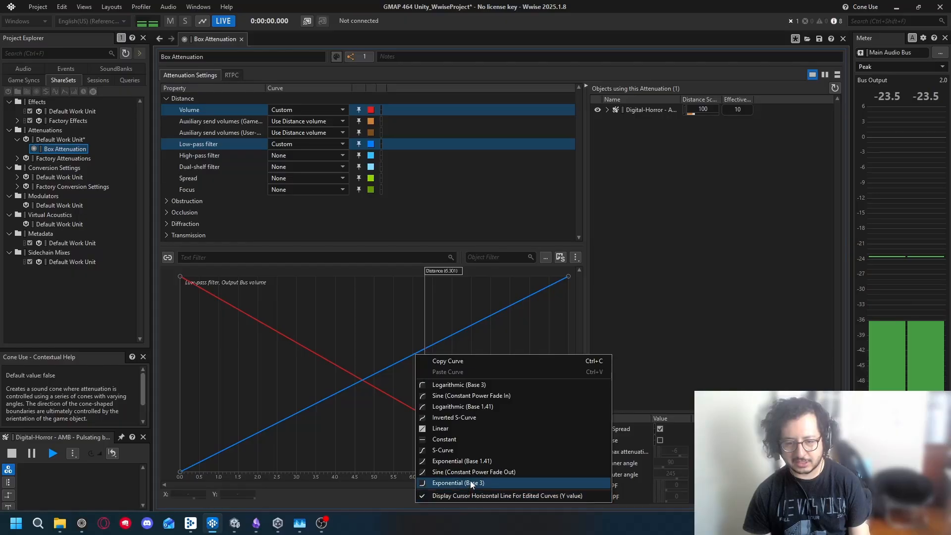
{"action": "left_click", "coordinate": [470, 462]}
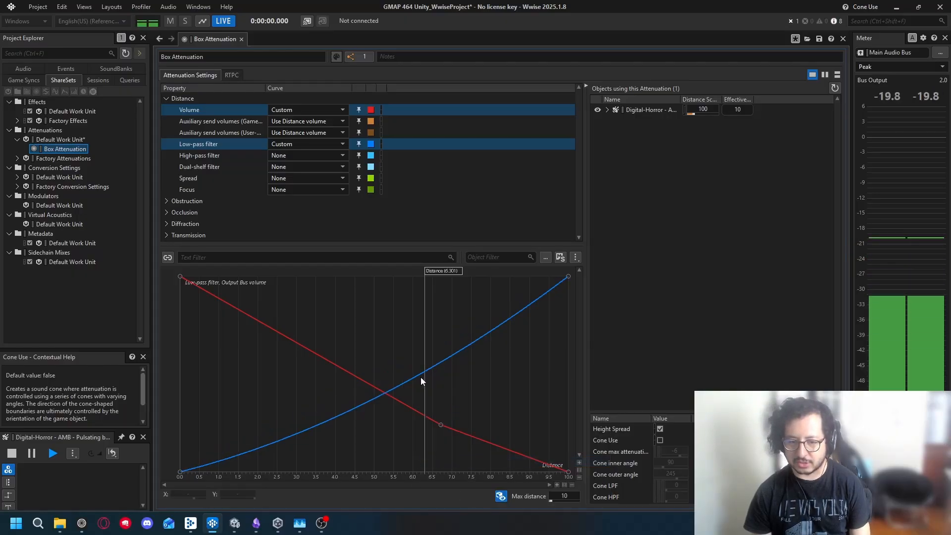
{"action": "mouse_move", "coordinate": [425, 378]}
{"action": "left_mouse_down"}
{"action": "mouse_move", "coordinate": [439, 380]}
{"action": "mouse_move", "coordinate": [393, 389]}
{"action": "mouse_move", "coordinate": [439, 395]}
{"action": "mouse_move", "coordinate": [420, 393]}
{"action": "left_mouse_up"}
Set both the distance Volume and Low-pass filter curves to None and stop the playback.
{"action": "left_click", "coordinate": [297, 110]}
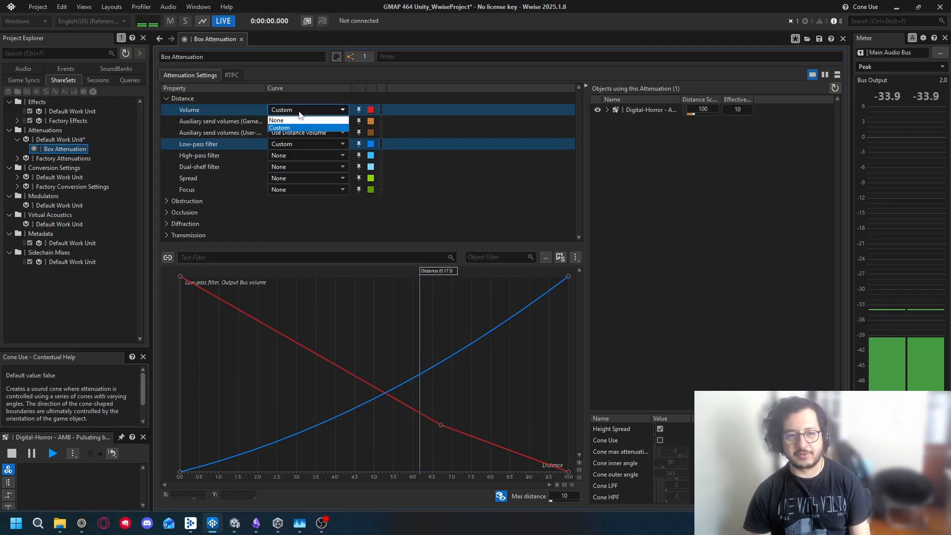
{"action": "left_click", "coordinate": [300, 121]}
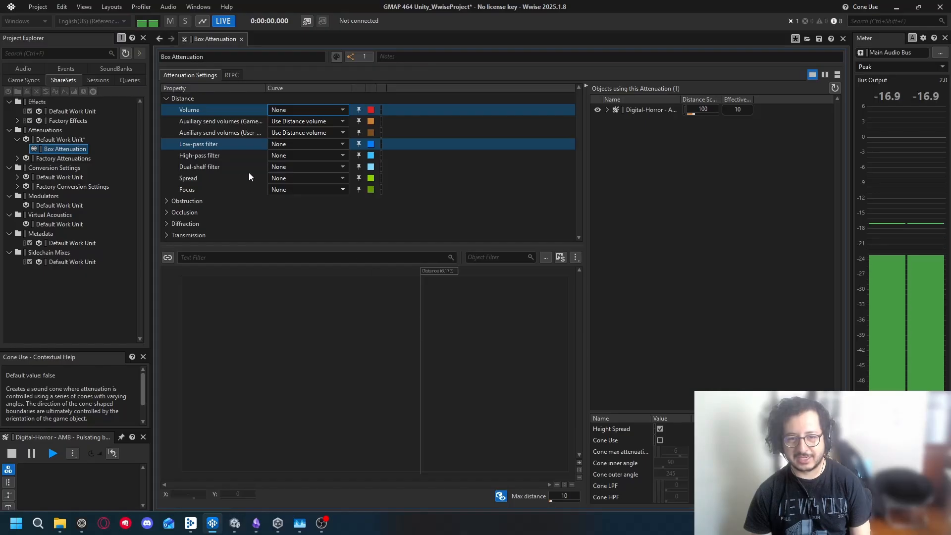
{"action": "left_click", "coordinate": [224, 147]}
{"action": "left_click", "coordinate": [218, 133]}
{"action": "left_click", "coordinate": [212, 145]}
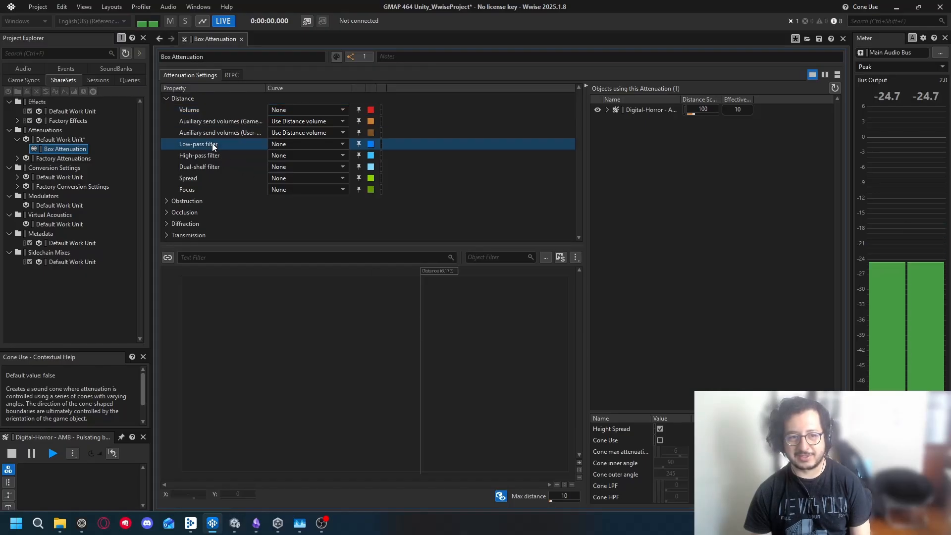
{"action": "key", "text": "space"}
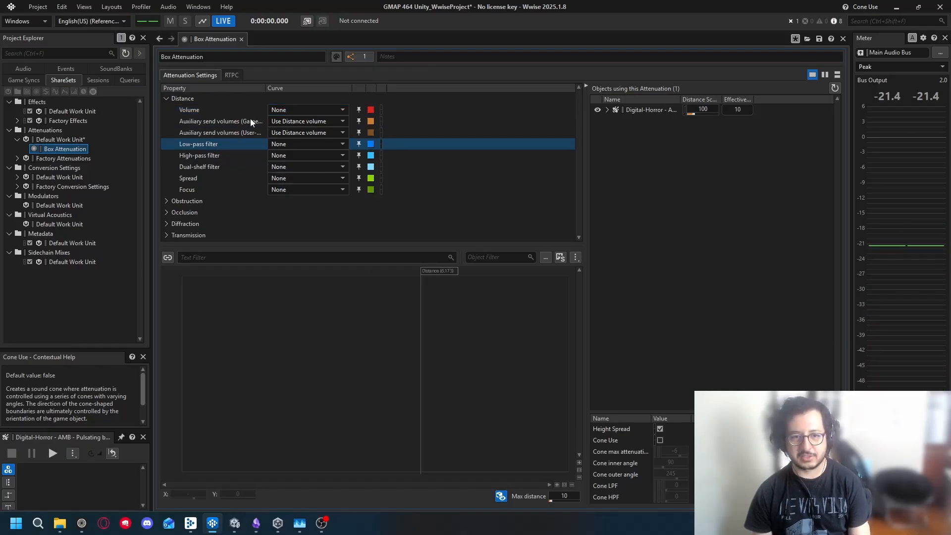
{"action": "left_click", "coordinate": [236, 113]}
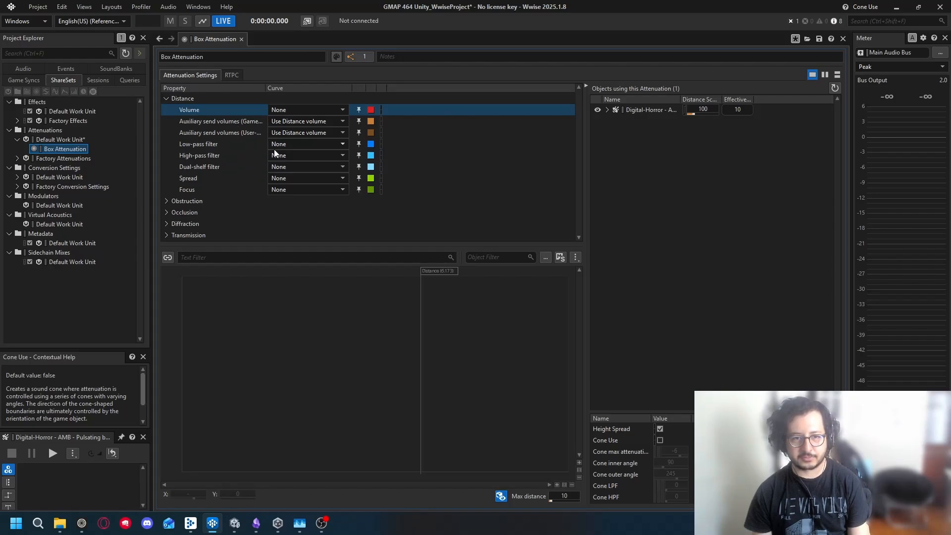
{"action": "left_click", "coordinate": [287, 128]}
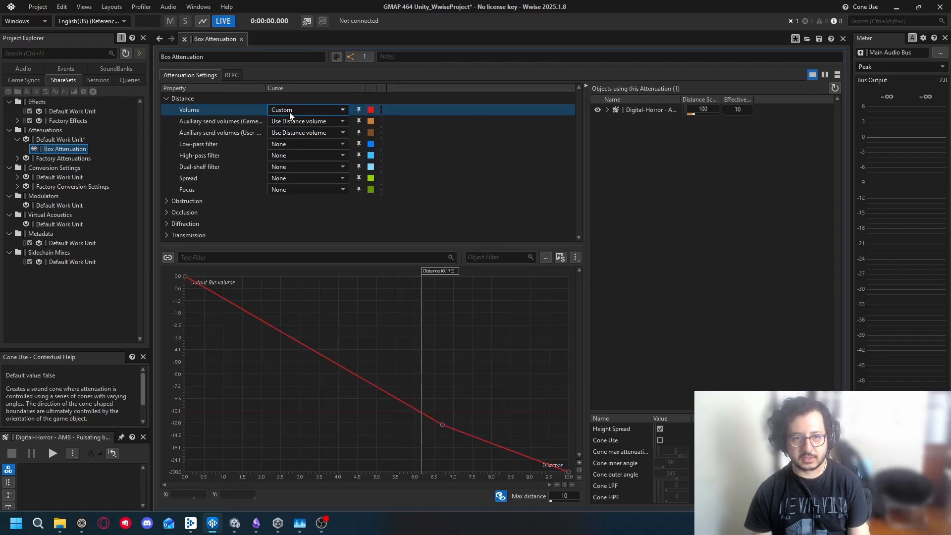
{"action": "left_click", "coordinate": [286, 110]}
{"action": "left_click", "coordinate": [280, 122]}
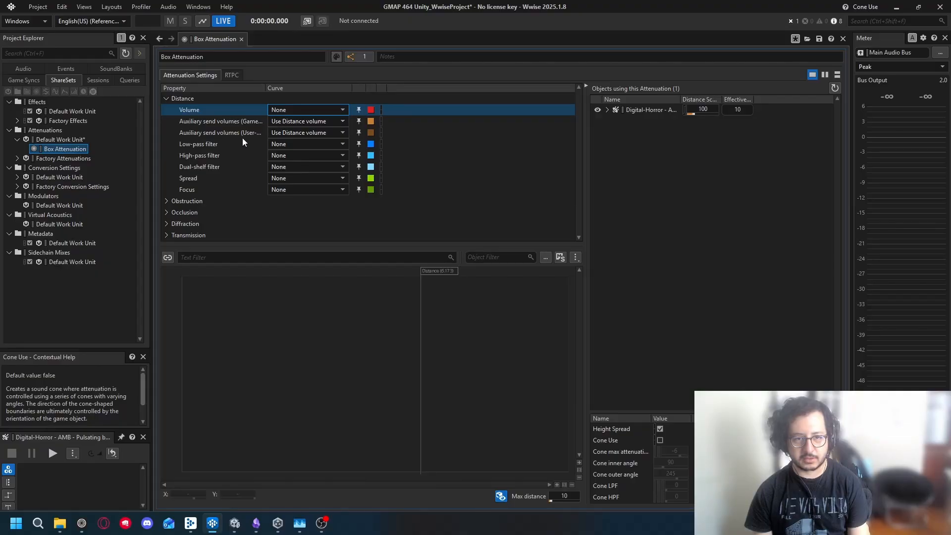
Set the distance Low-pass filter curve to Custom while leaving Volume at None.
{"action": "left_click", "coordinate": [222, 155]}
{"action": "left_click", "coordinate": [286, 142]}
{"action": "left_click", "coordinate": [290, 144]}
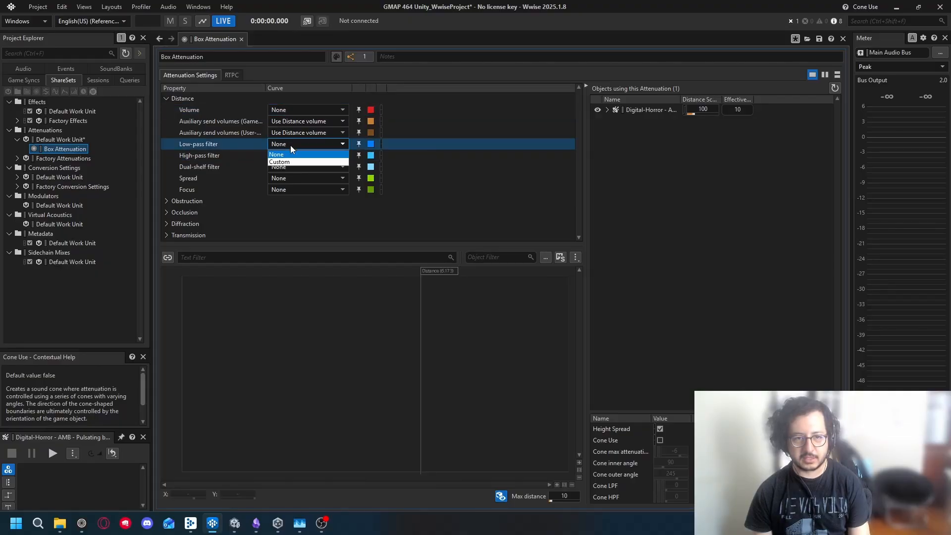
{"action": "left_click", "coordinate": [287, 162]}
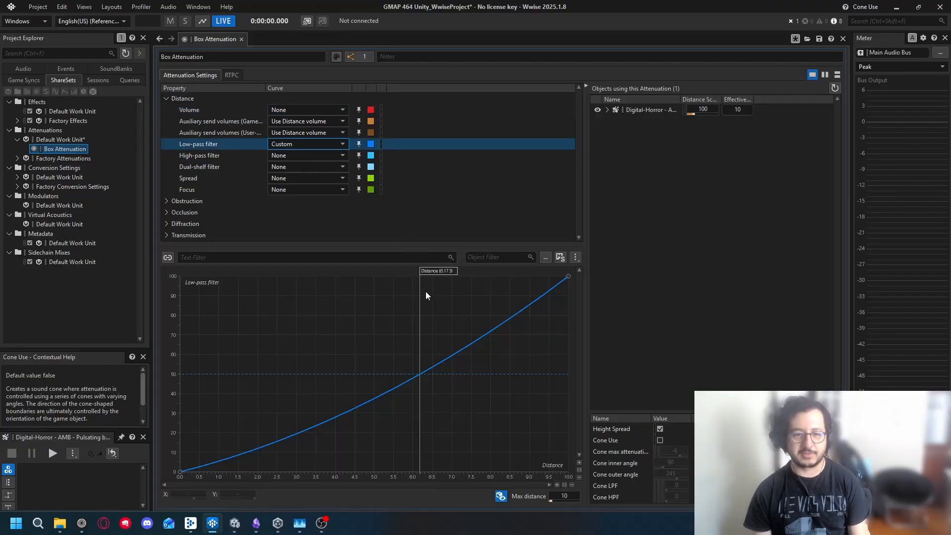
Audition the sound with only the low-pass filter curve, sweeping the distance between about 3.6 and 7.7.
{"action": "key", "text": "space"}
{"action": "left_click_drag", "start_coordinate": [420, 306], "coordinate": [472, 327]}
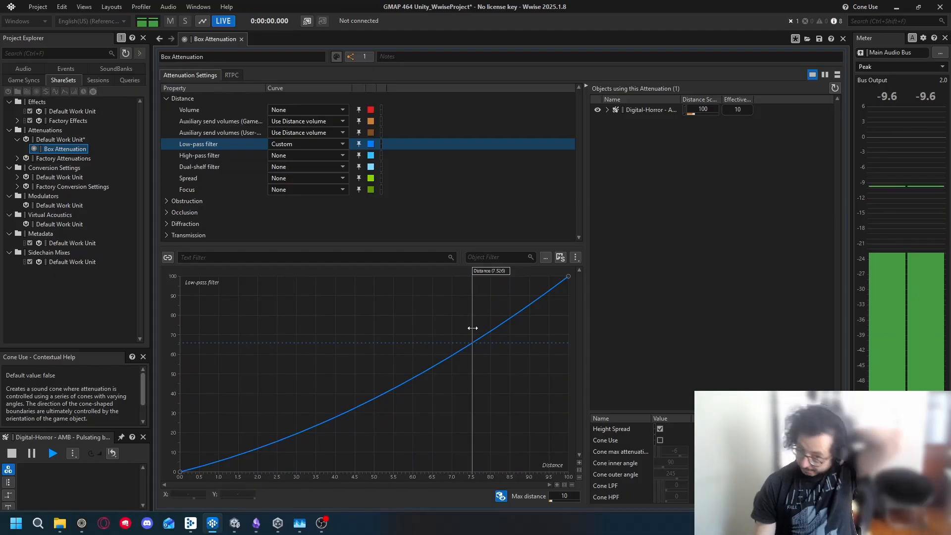
{"action": "left_click_drag", "start_coordinate": [472, 328], "coordinate": [321, 336]}
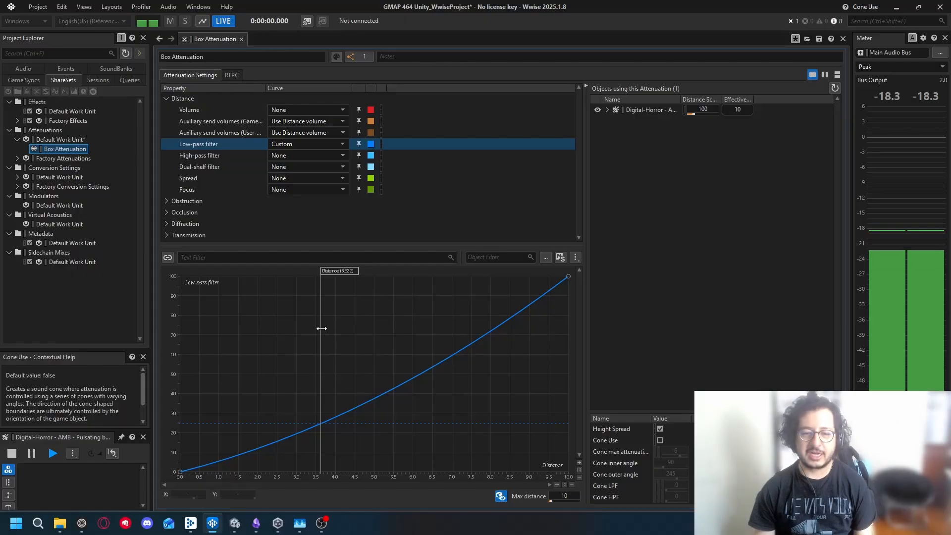
{"action": "left_click_drag", "start_coordinate": [321, 328], "coordinate": [480, 317]}
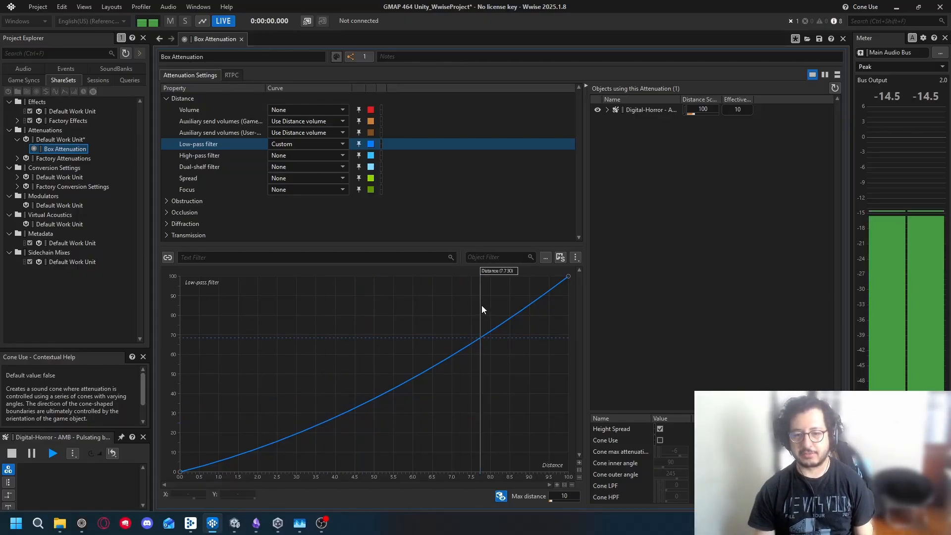
{"action": "key", "text": "space"}
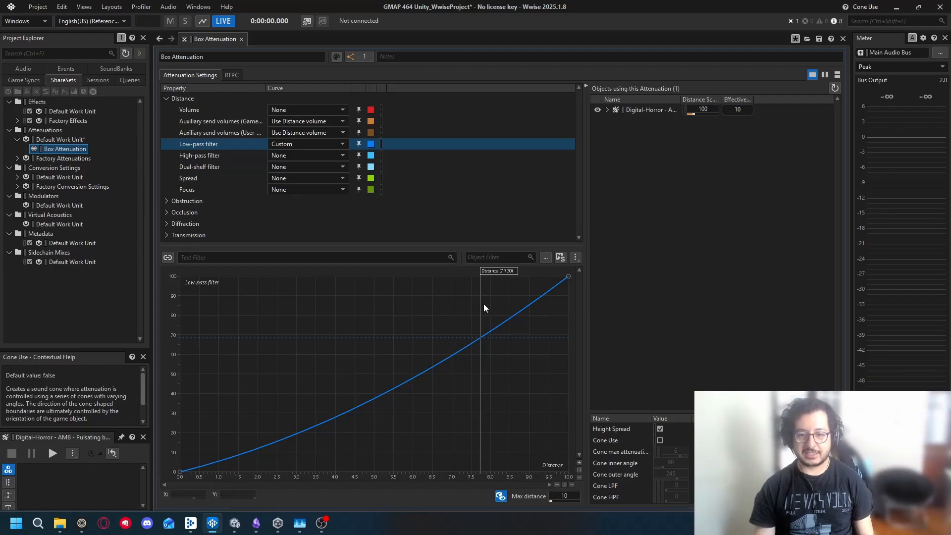
Play the sound again and compare the low-pass effect at the maximum distance of 10 with about 6.9.
{"action": "mouse_move", "coordinate": [483, 307]}
{"action": "left_mouse_down"}
{"action": "mouse_move", "coordinate": [182, 328]}
{"action": "mouse_move", "coordinate": [269, 328]}
{"action": "mouse_move", "coordinate": [575, 283]}
{"action": "mouse_move", "coordinate": [495, 295]}
{"action": "left_mouse_up"}
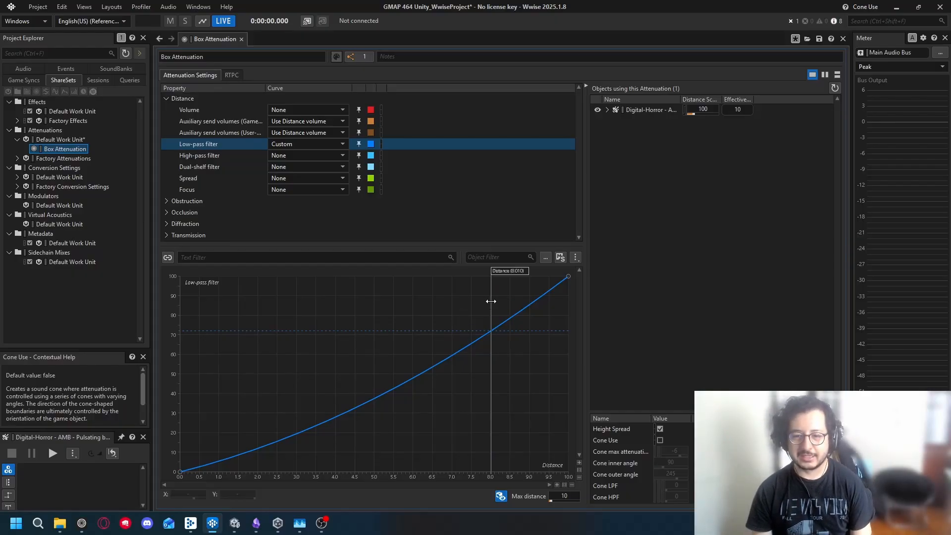
{"action": "key", "text": "space"}
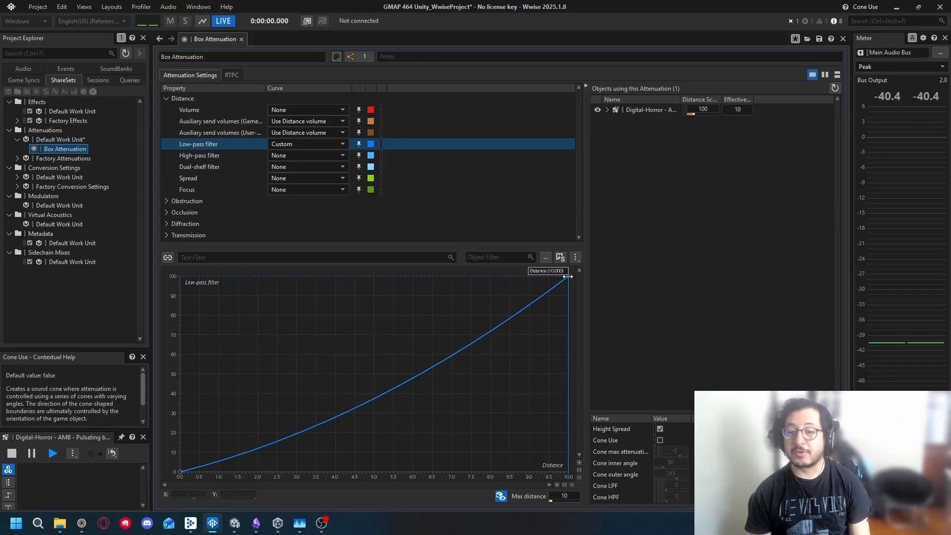
{"action": "left_click_drag", "start_coordinate": [568, 300], "coordinate": [447, 301]}
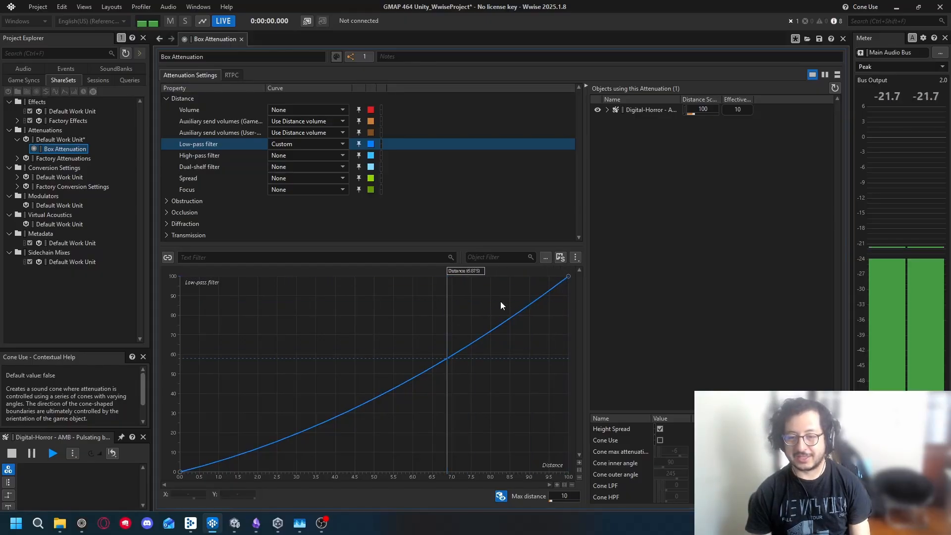
Lower the low-pass filter curve's end point at distance 10 to 81 and audition it near distance 9.3.
{"action": "left_click_drag", "start_coordinate": [569, 277], "coordinate": [567, 378]}
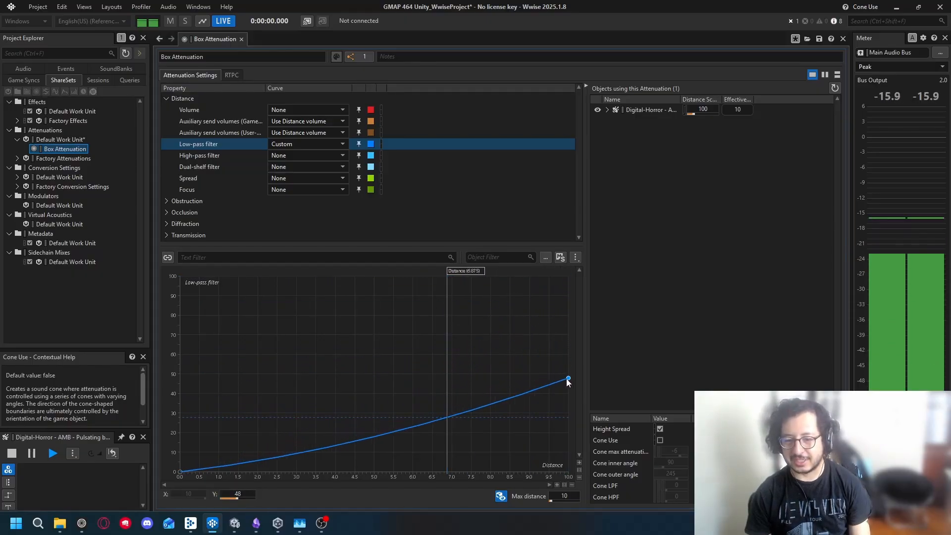
{"action": "left_click_drag", "start_coordinate": [447, 386], "coordinate": [585, 312]}
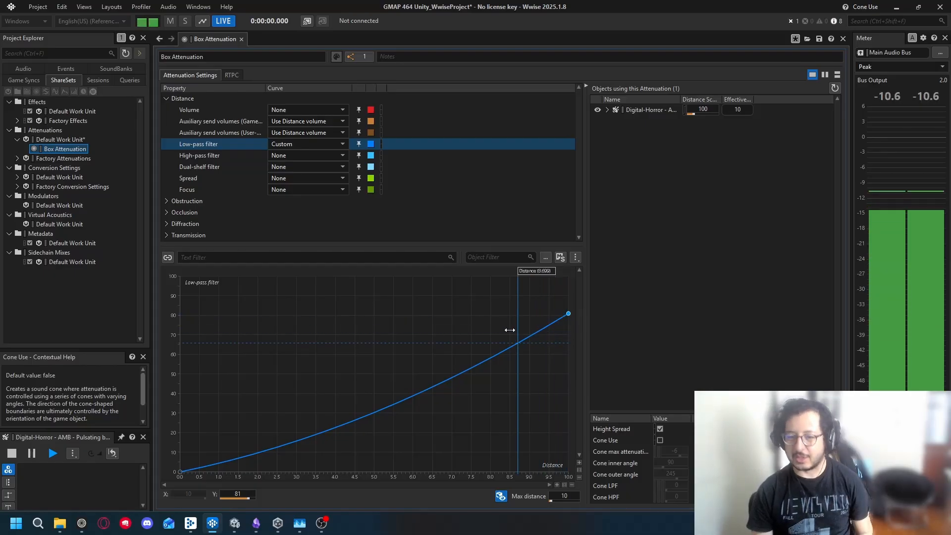
{"action": "mouse_move", "coordinate": [568, 313]}
{"action": "left_mouse_down"}
{"action": "mouse_move", "coordinate": [569, 295]}
{"action": "mouse_move", "coordinate": [570, 314]}
{"action": "left_mouse_up"}
{"action": "left_click_drag", "start_coordinate": [506, 371], "coordinate": [540, 391]}
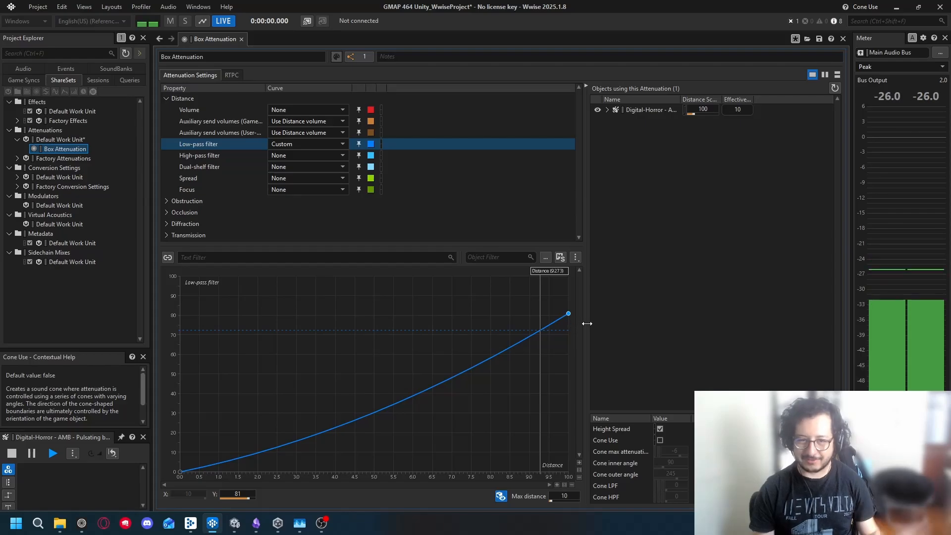
Set the distance Volume curve to Custom, display it, and audition the sound at a distance of about 8.2.
{"action": "left_click", "coordinate": [301, 110]}
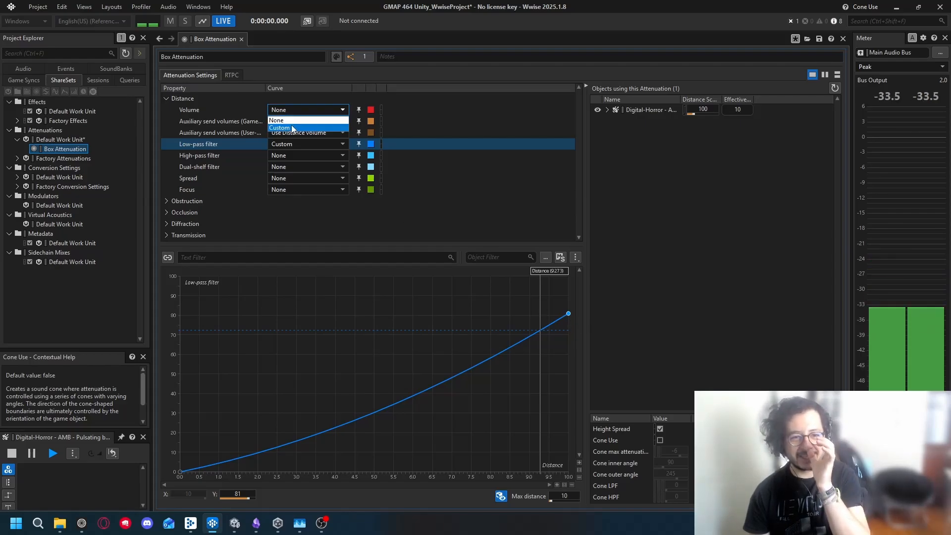
{"action": "left_click", "coordinate": [295, 127]}
{"action": "left_click", "coordinate": [230, 111]}
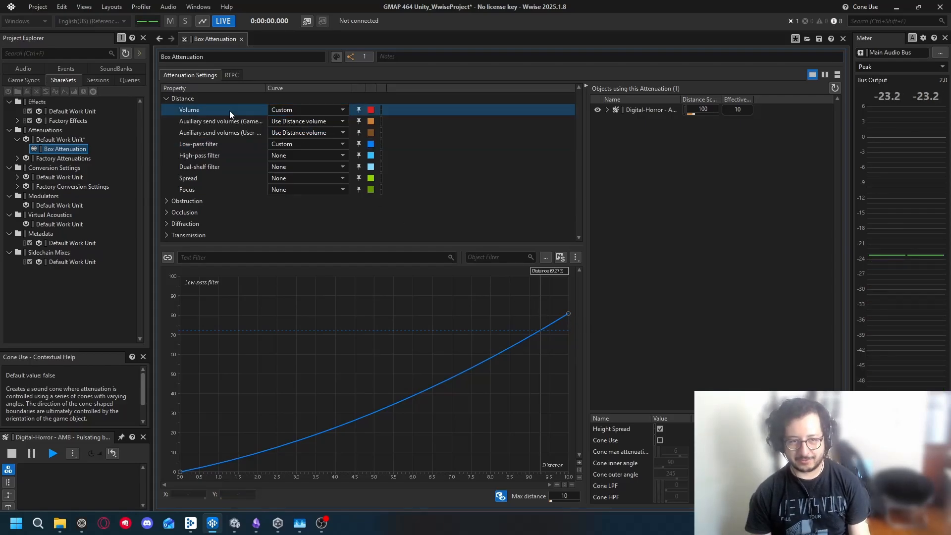
{"action": "mouse_move", "coordinate": [538, 327]}
{"action": "left_mouse_down"}
{"action": "mouse_move", "coordinate": [340, 337]}
{"action": "mouse_move", "coordinate": [498, 348]}
{"action": "left_mouse_up"}
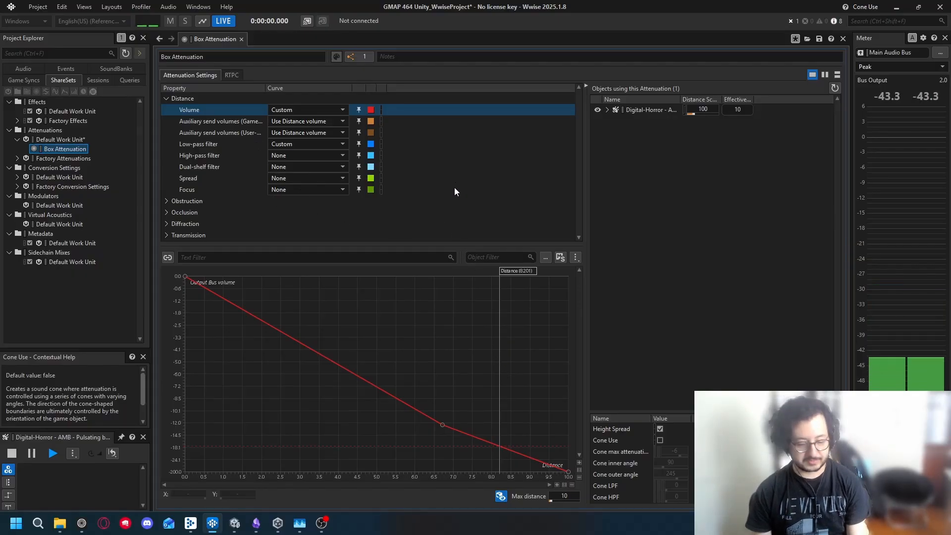
Save the Wwise project and generate the checked Main SoundBank for Windows from the SoundBank layout.
{"action": "key", "text": "ctrl+s"}
{"action": "left_click", "coordinate": [112, 6]}
{"action": "left_click", "coordinate": [124, 42]}
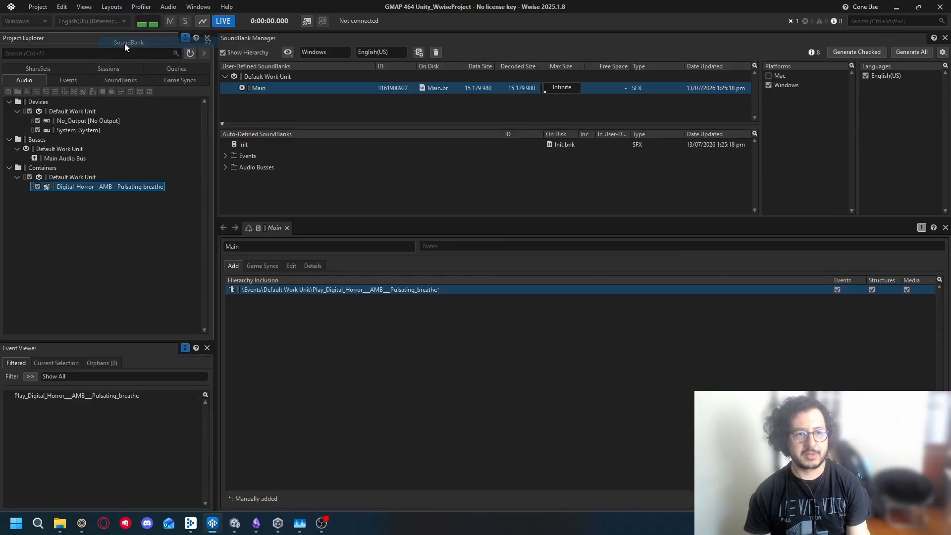
{"action": "left_click", "coordinate": [845, 54]}
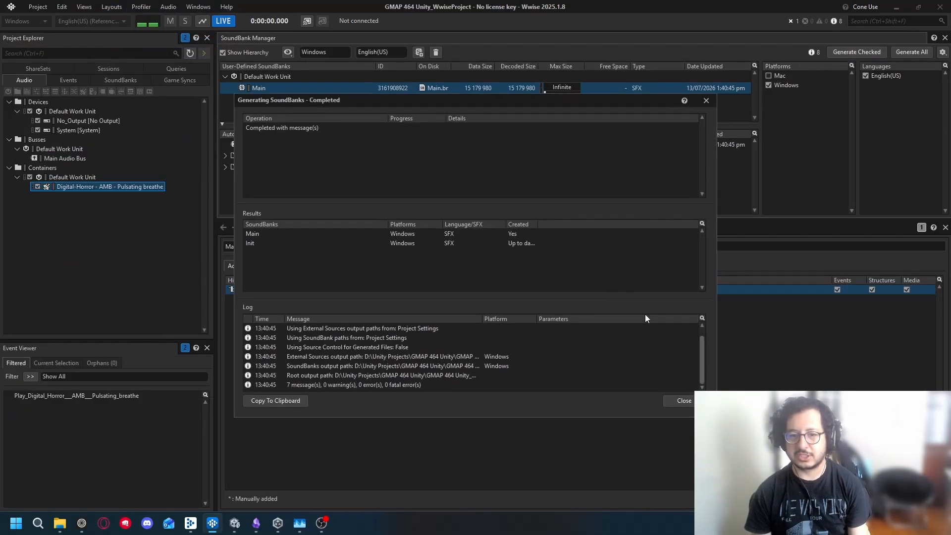
{"action": "left_click", "coordinate": [678, 400]}
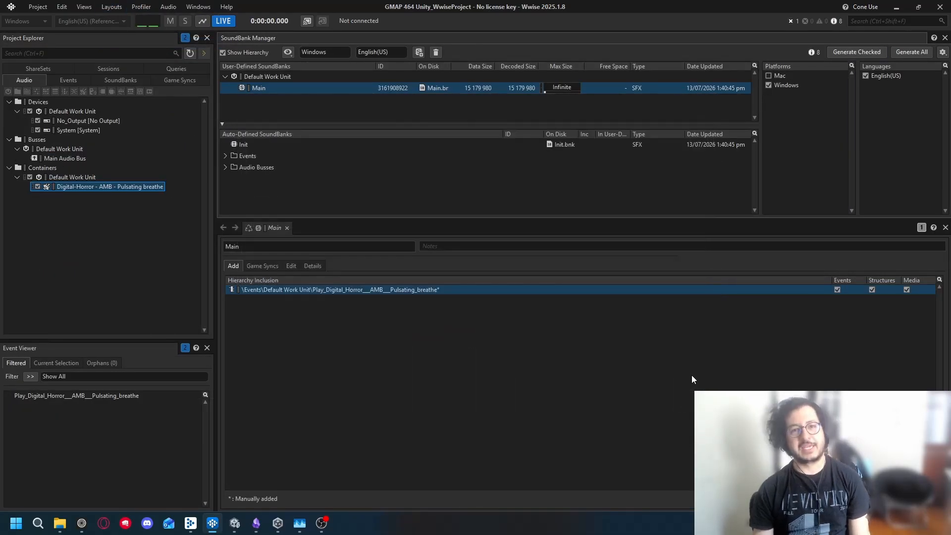
Switch to Unity and play the scene in a maximized Game view, walking towards the sounding box and back away.
{"action": "key", "text": "alt+Tab"}
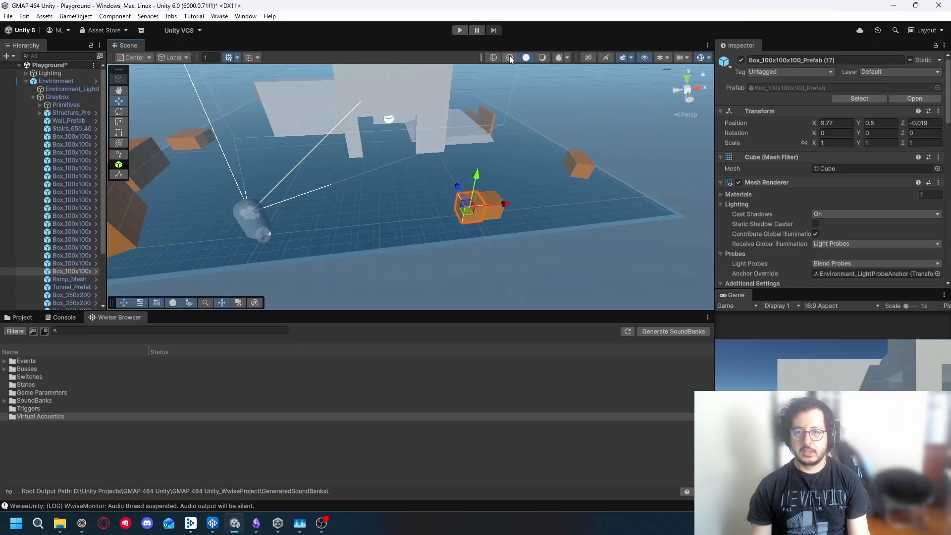
{"action": "left_click", "coordinate": [459, 30]}
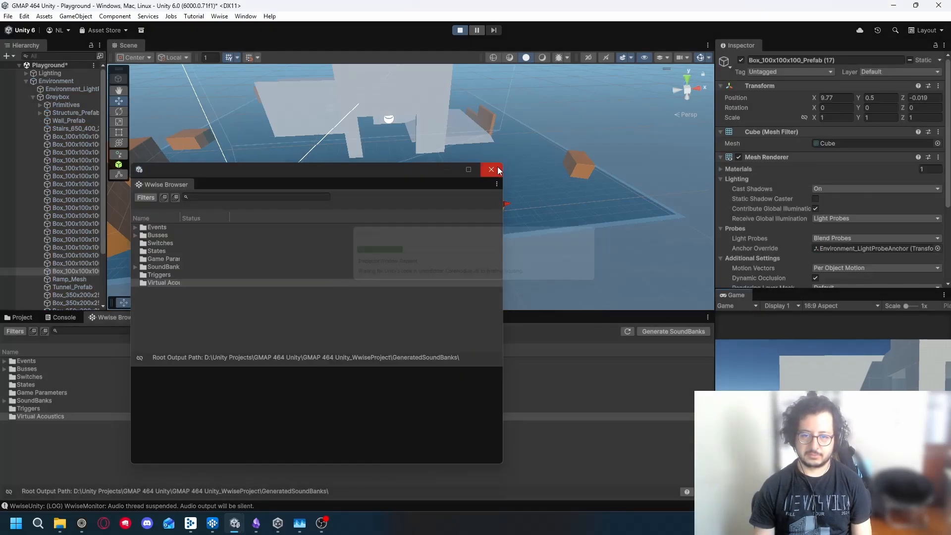
{"action": "left_click", "coordinate": [490, 169]}
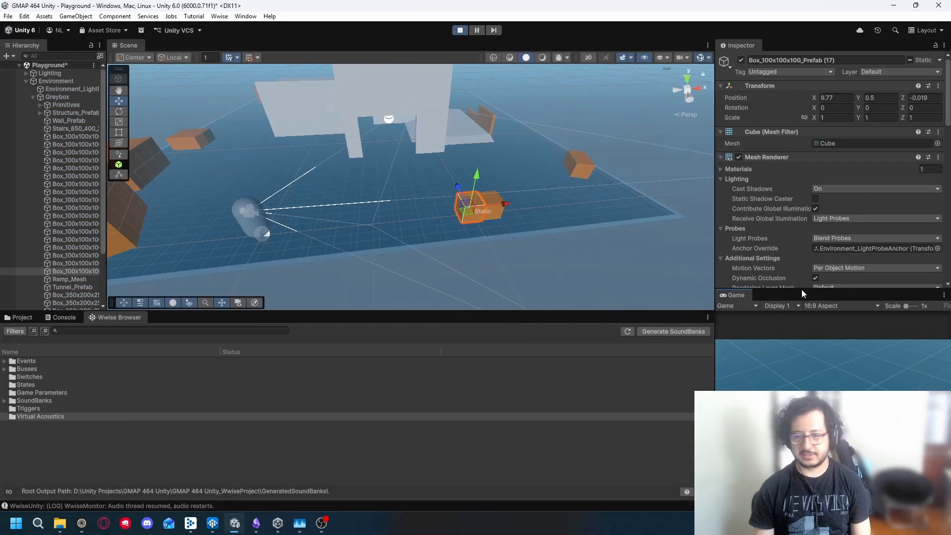
{"action": "double_click", "coordinate": [728, 295]}
{"action": "key", "text": "w"}
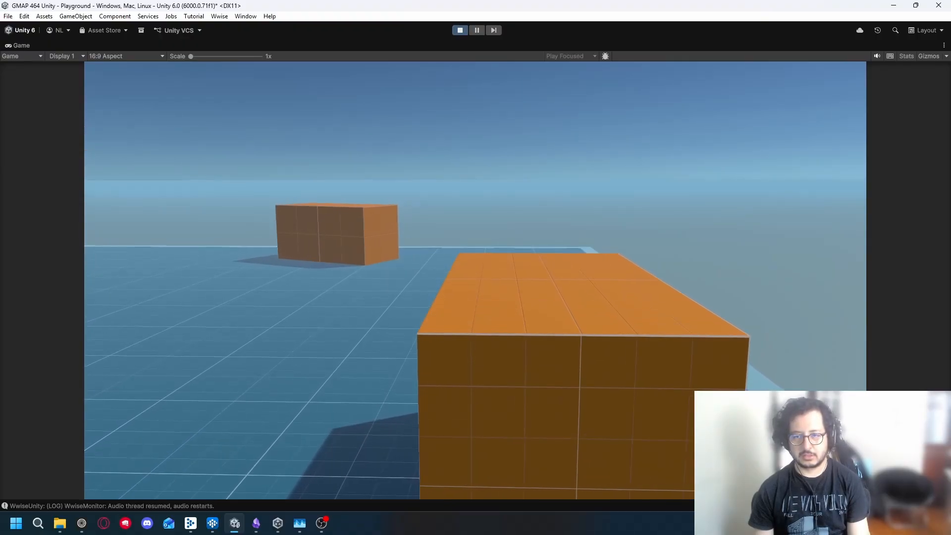
{"action": "key", "text": "s"}
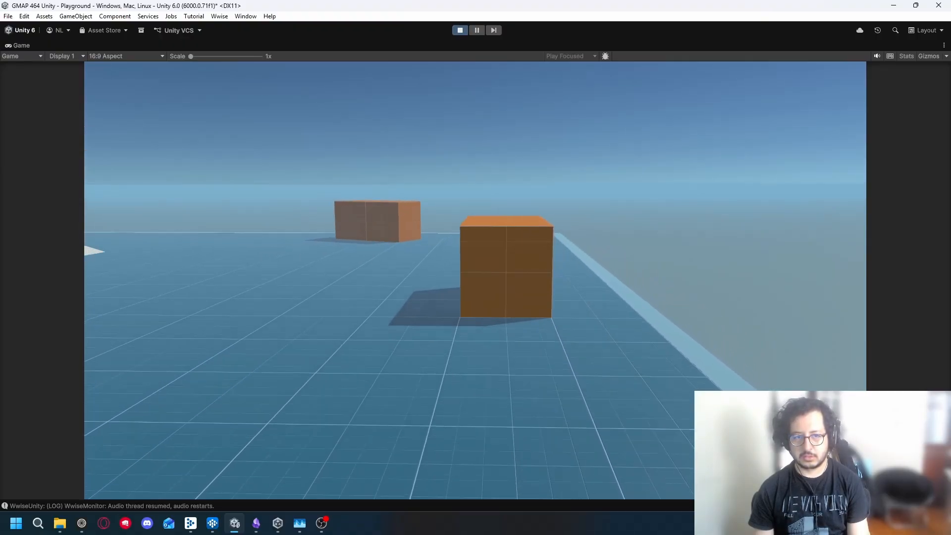
Continue walking away from and towards the sounding box to hear the attenuation, and stop playing the scene.
{"action": "key", "text": "s"}
{"action": "key", "text": "s"}
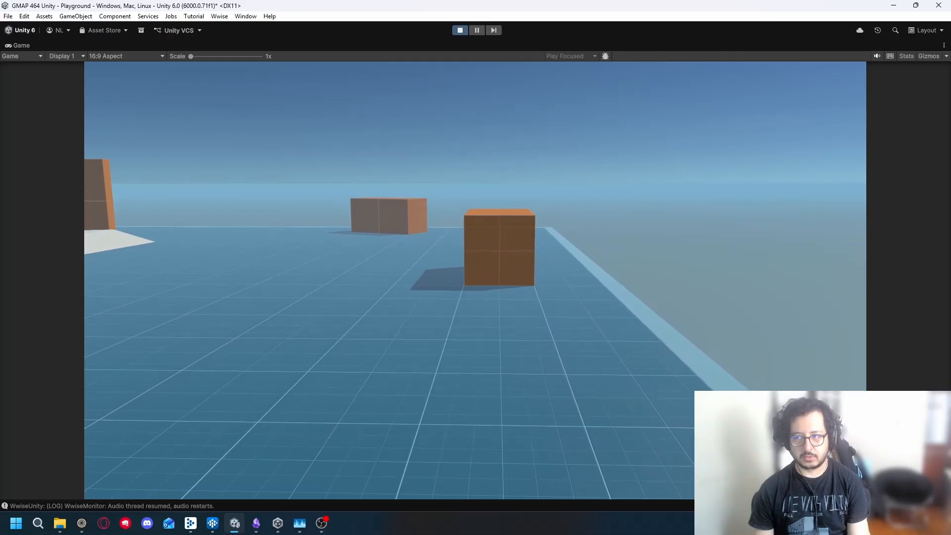
{"action": "key", "text": "w"}
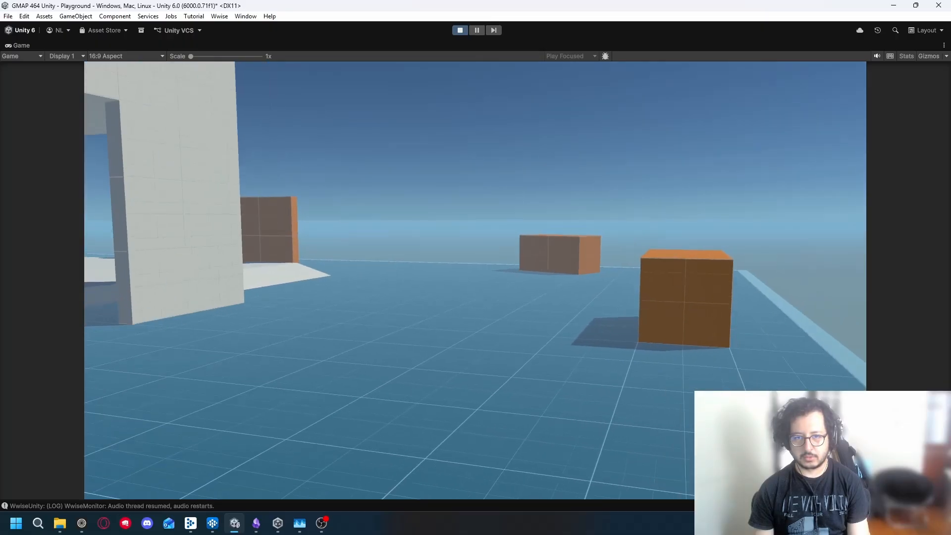
{"action": "key", "text": "s"}
{"action": "key", "text": "Escape"}
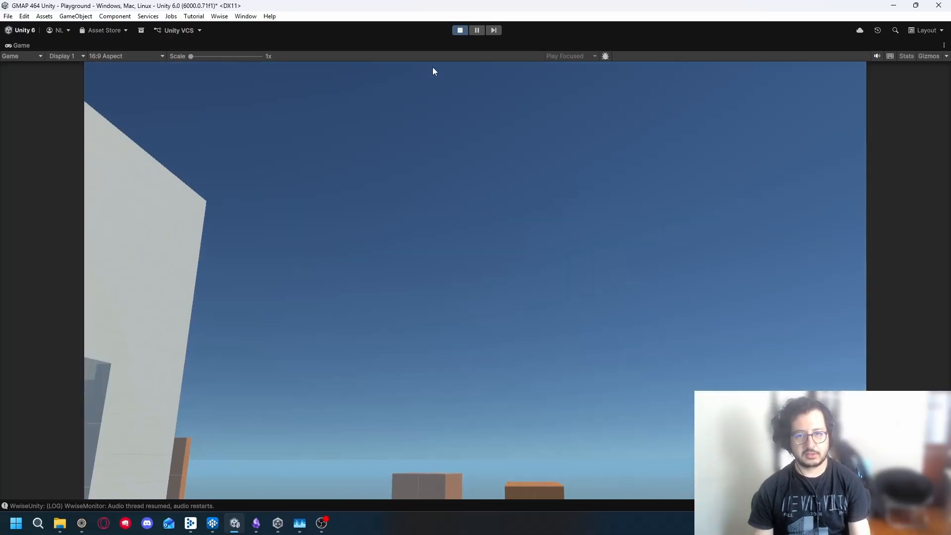
{"action": "left_click", "coordinate": [459, 30]}
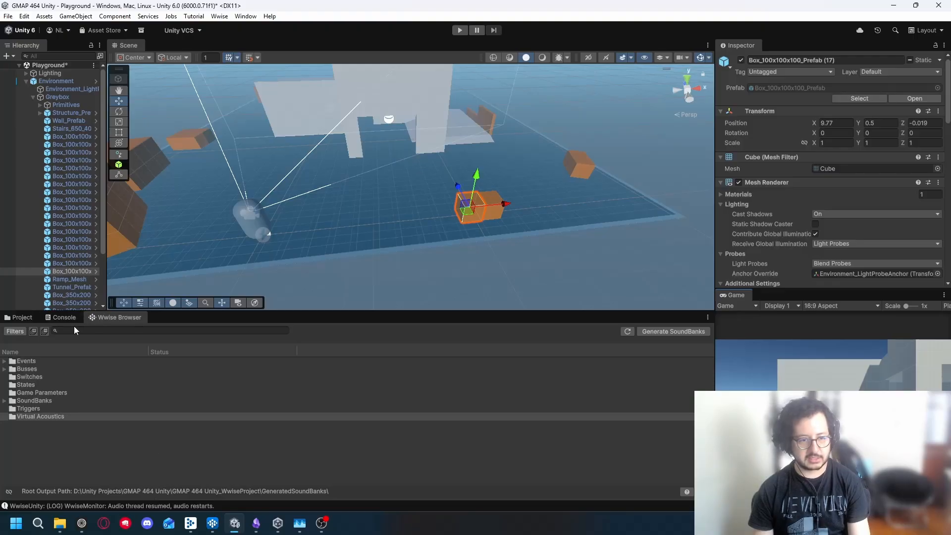
Generate the SoundBanks from Unity's Wwise Browser and replay the scene, walking around the sounding box before stopping playback.
{"action": "left_click", "coordinate": [686, 331]}
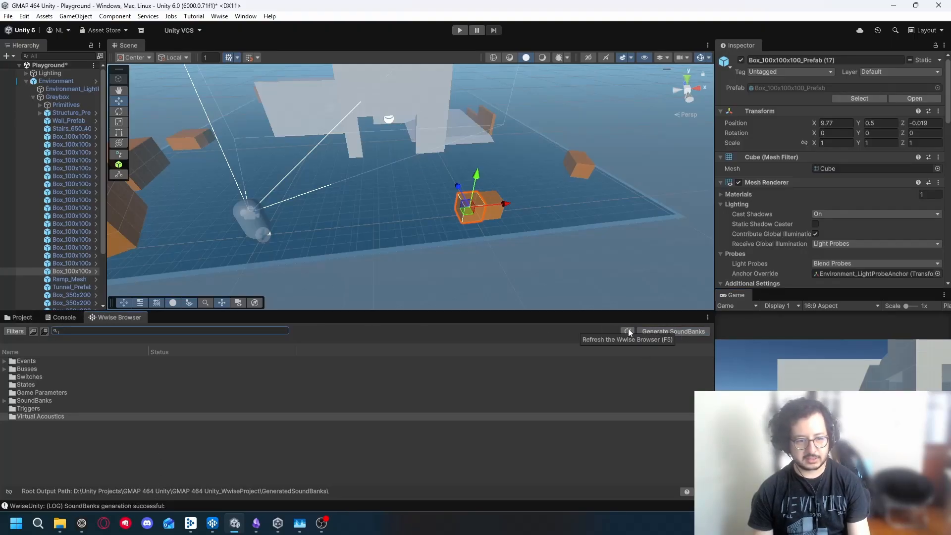
{"action": "left_click", "coordinate": [459, 30]}
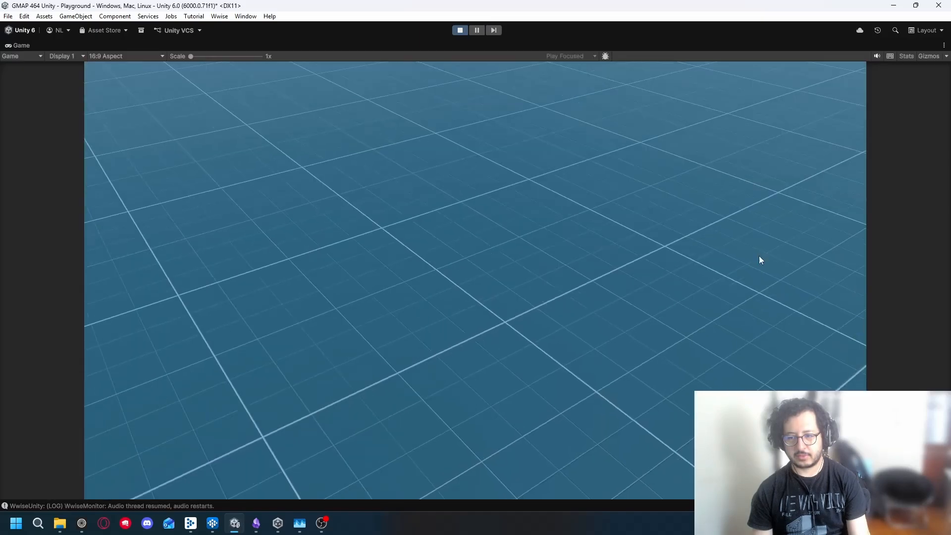
{"action": "left_click", "coordinate": [759, 256]}
{"action": "key", "text": "w"}
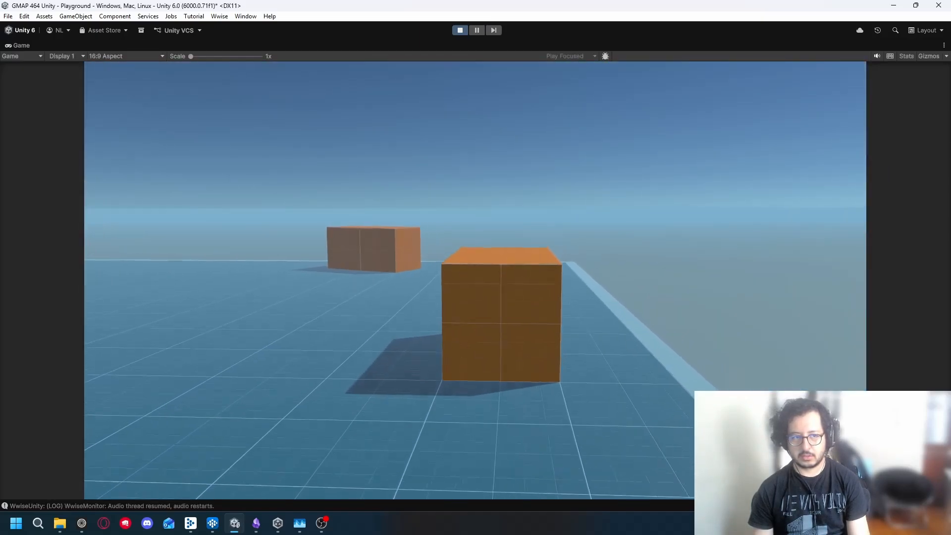
{"action": "key", "text": "d"}
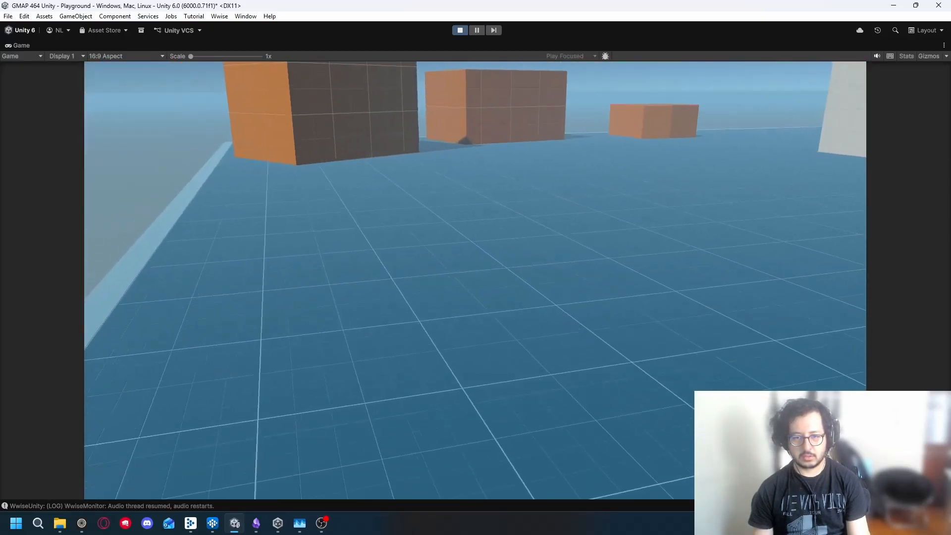
{"action": "key", "text": "Escape"}
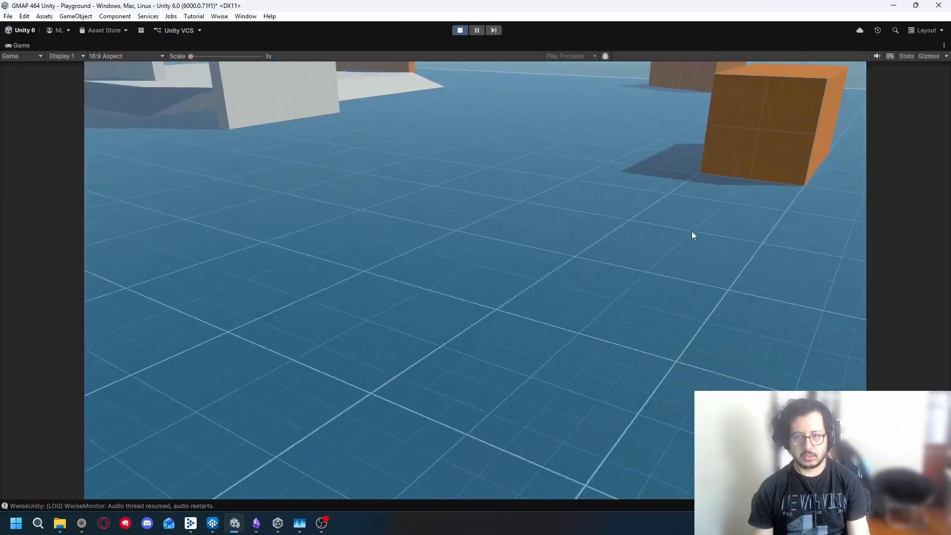
{"action": "key", "text": "a"}
{"action": "key", "text": "w"}
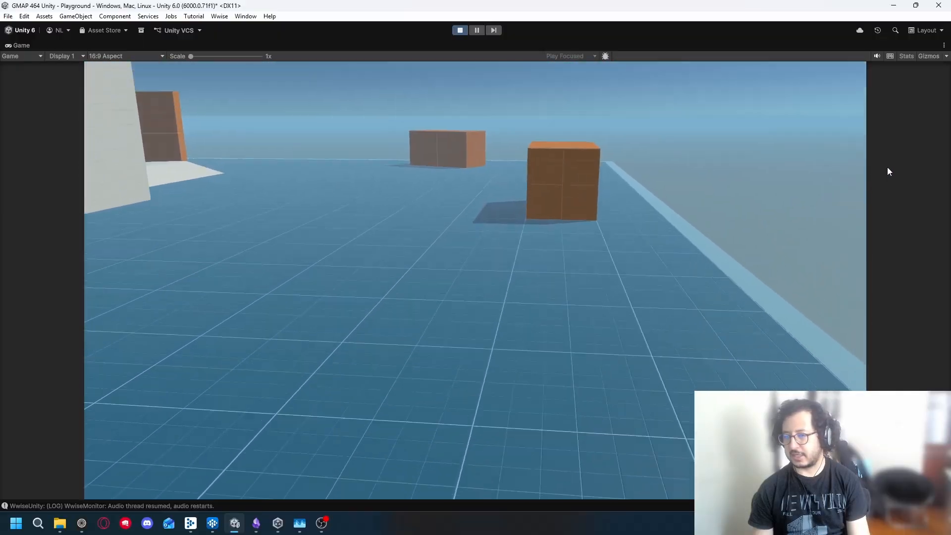
{"action": "key", "text": "w"}
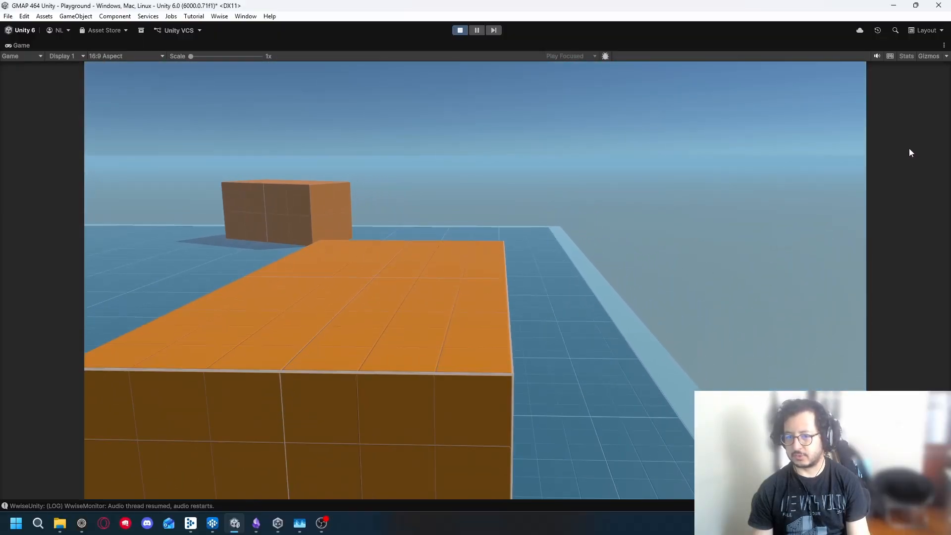
{"action": "key", "text": "s"}
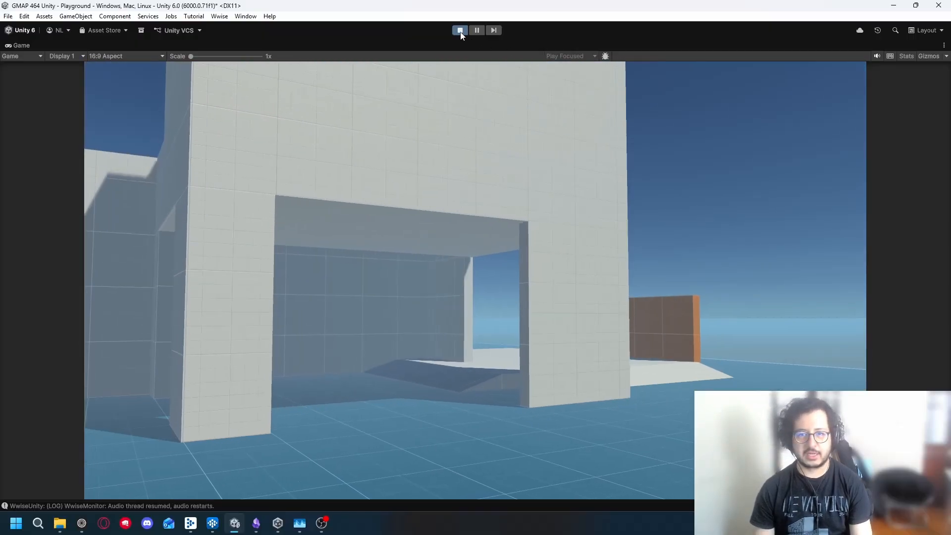
{"action": "left_click", "coordinate": [460, 30]}
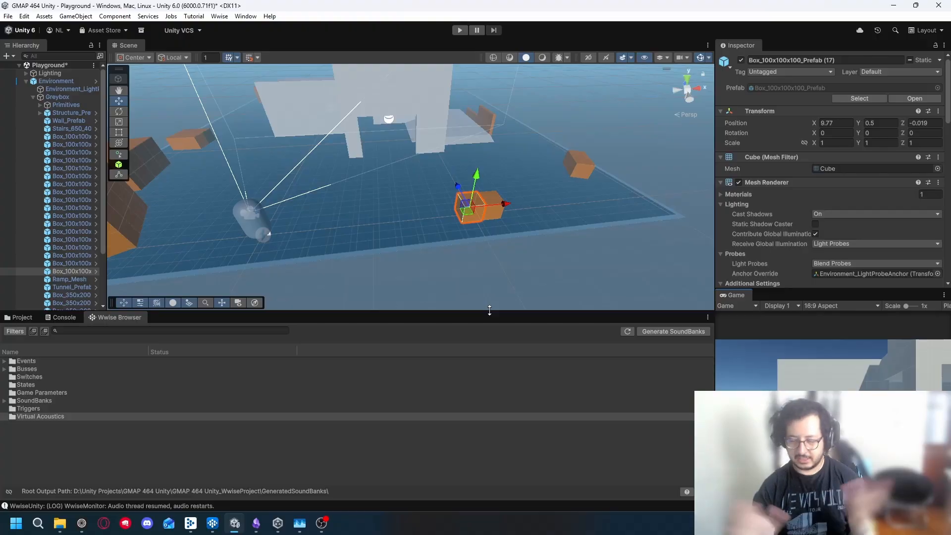
Switch to Wwise's Designer layout, set Box Attenuation's distance Volume curve to None, and display the Low-pass filter curve.
{"action": "key", "text": "alt+Tab"}
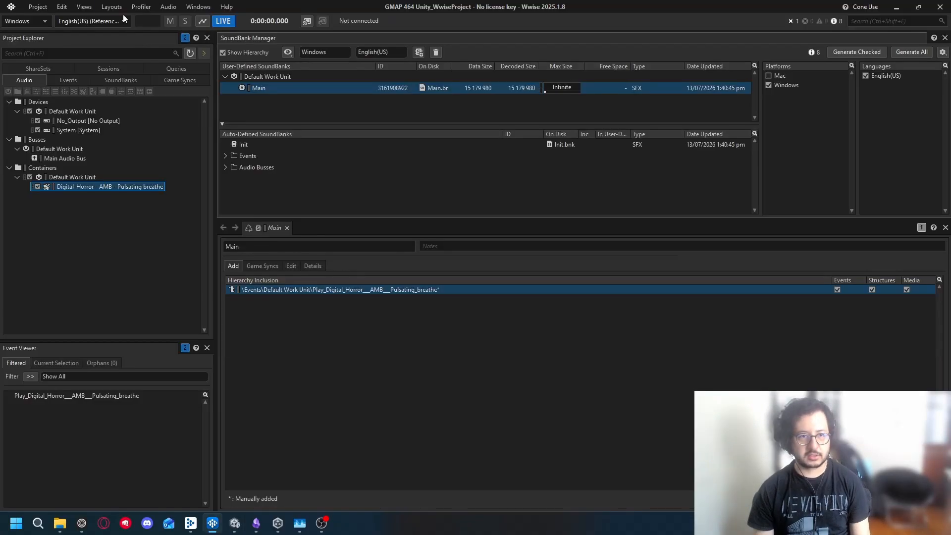
{"action": "left_click", "coordinate": [119, 10]}
{"action": "left_click", "coordinate": [120, 11]}
{"action": "left_click", "coordinate": [122, 8]}
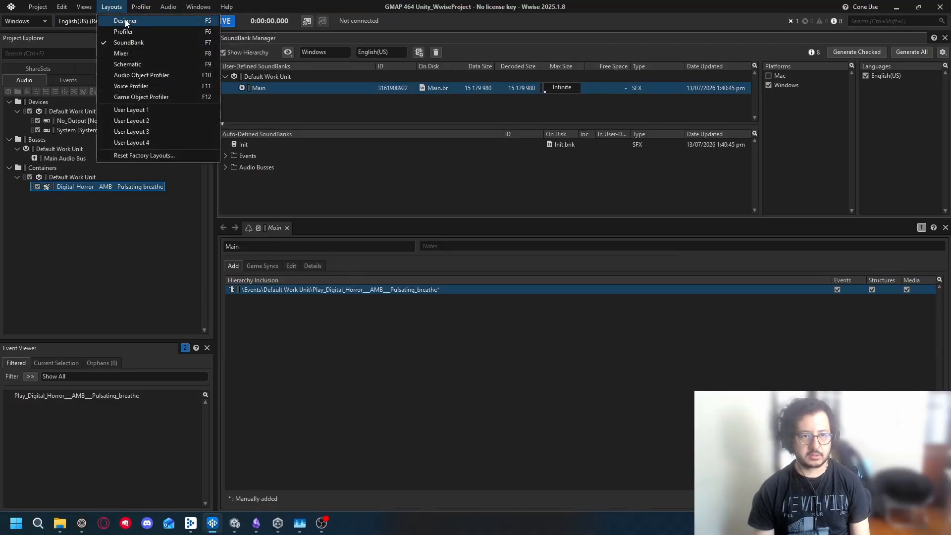
{"action": "left_click", "coordinate": [125, 20]}
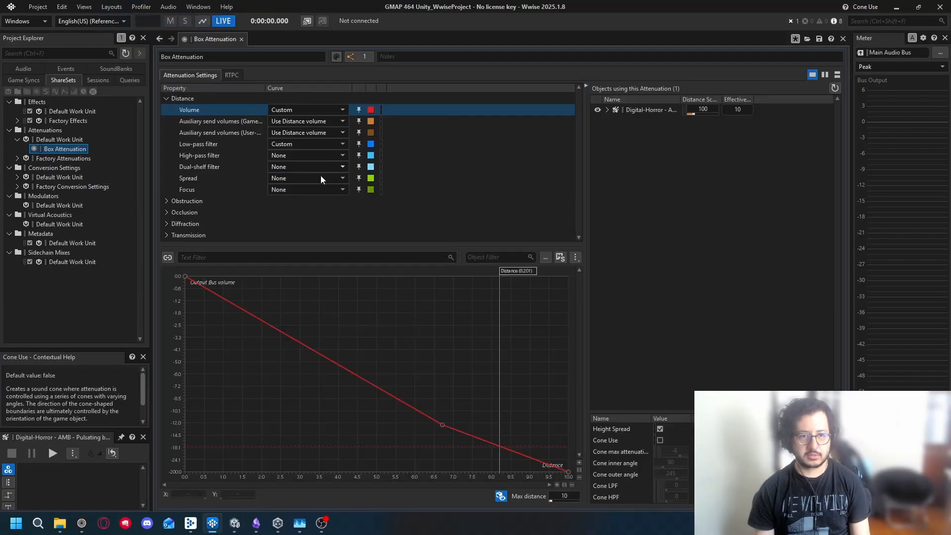
{"action": "left_click", "coordinate": [297, 110]}
{"action": "left_click", "coordinate": [284, 124]}
{"action": "left_click", "coordinate": [252, 144]}
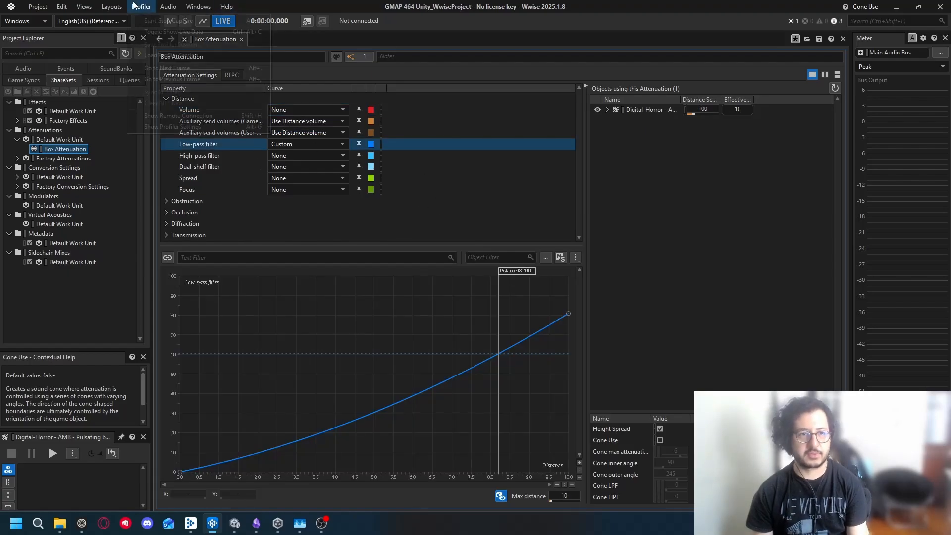
Generate the checked Main SoundBank for Windows from the SoundBank layout and close the generation dialog.
{"action": "left_click", "coordinate": [111, 7]}
{"action": "left_click", "coordinate": [128, 42]}
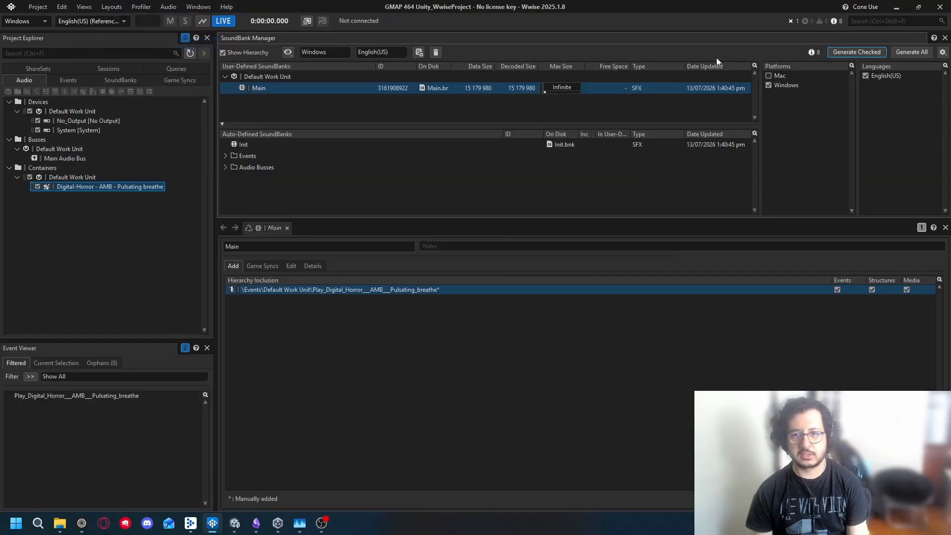
{"action": "left_click", "coordinate": [836, 55]}
{"action": "left_click", "coordinate": [678, 401]}
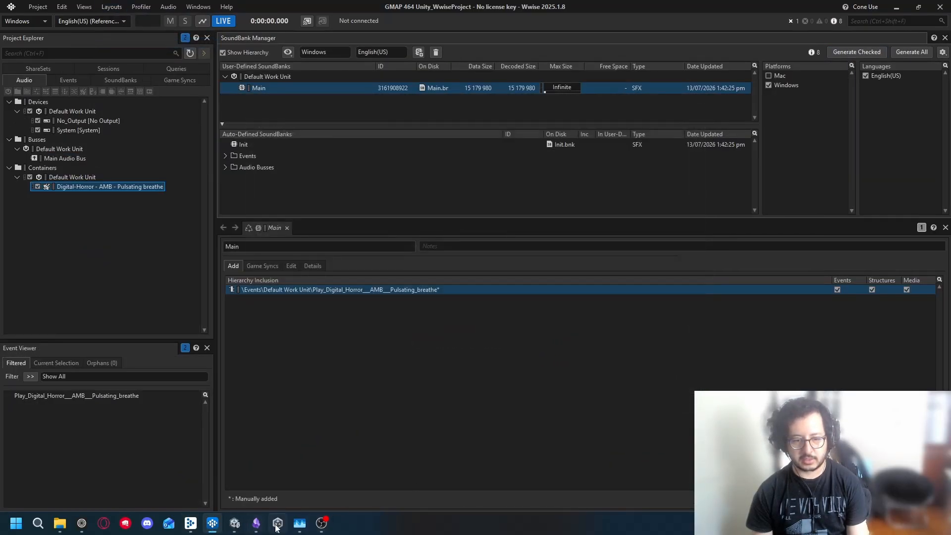
Switch to Unity and play the scene, repeatedly walking towards and away from the box to hear the low-pass filtering alone.
{"action": "left_click", "coordinate": [235, 528]}
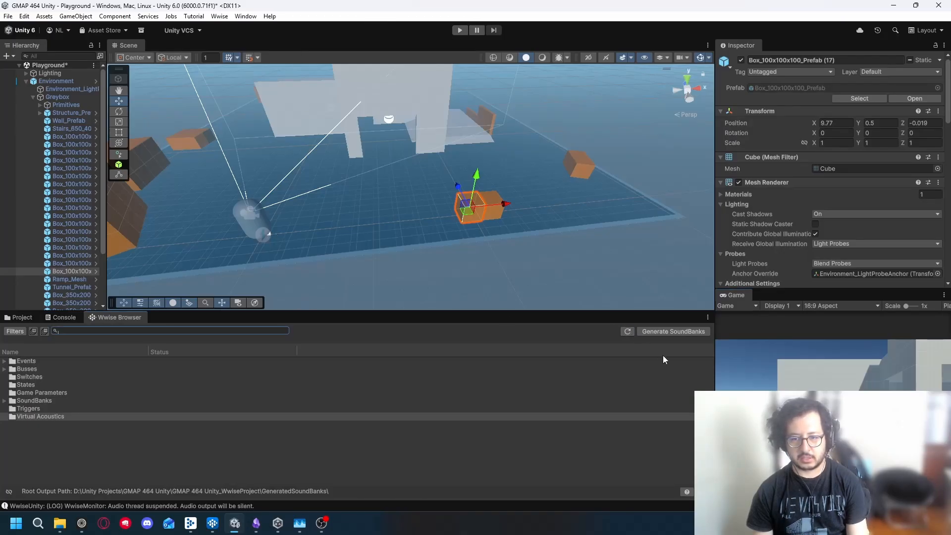
{"action": "left_click", "coordinate": [459, 31]}
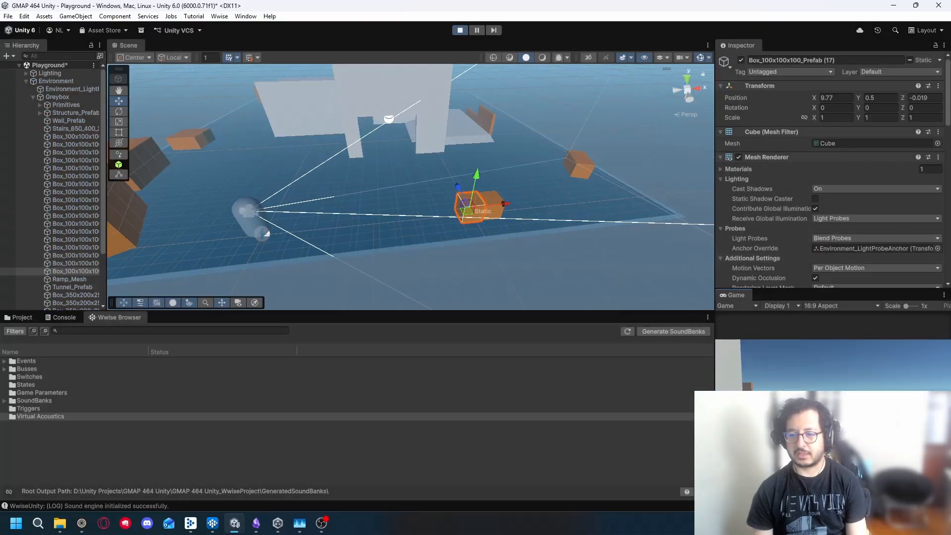
{"action": "key", "text": "w"}
{"action": "key", "text": "s"}
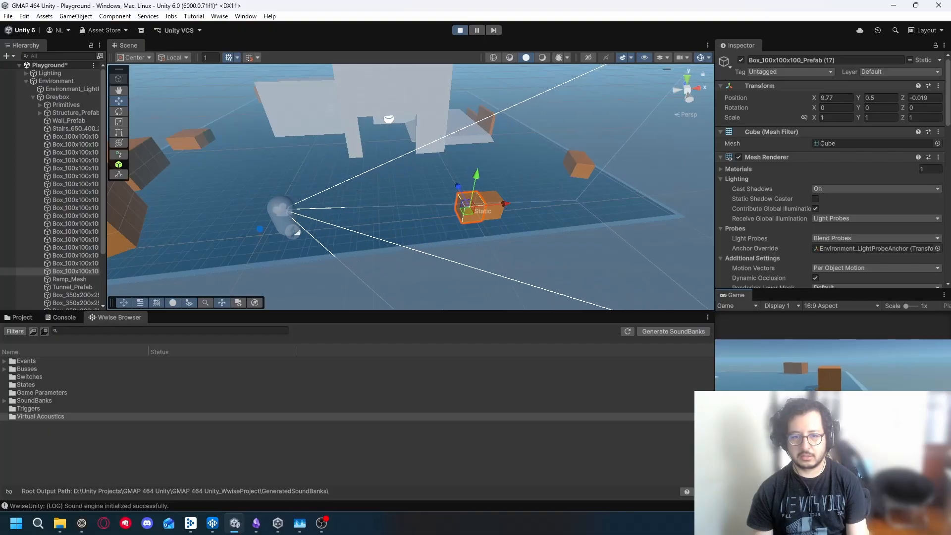
{"action": "key", "text": "s"}
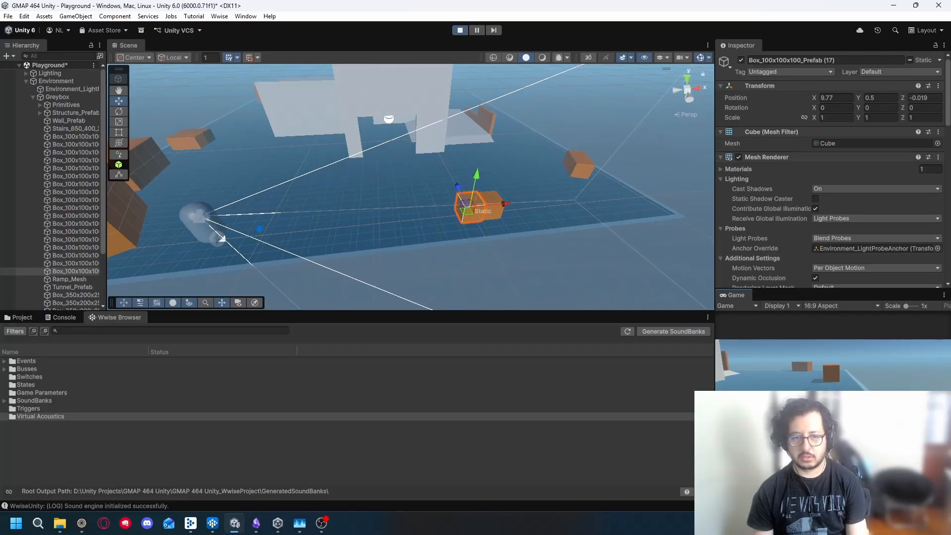
{"action": "key", "text": "s"}
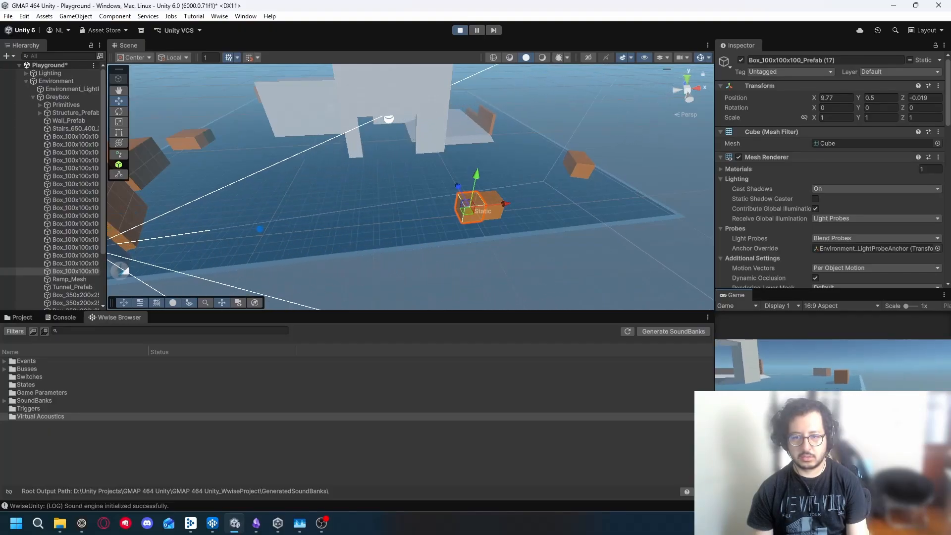
{"action": "key", "text": "s"}
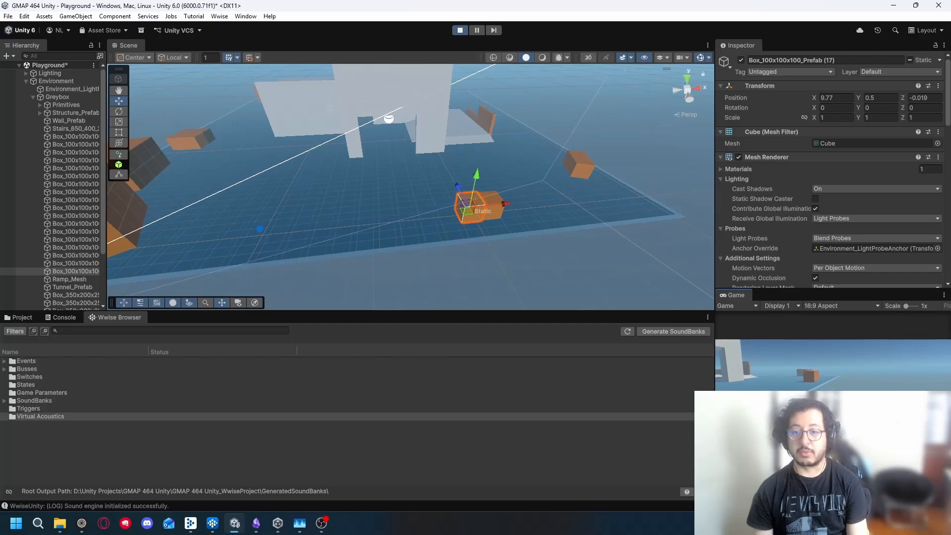
{"action": "key", "text": "w"}
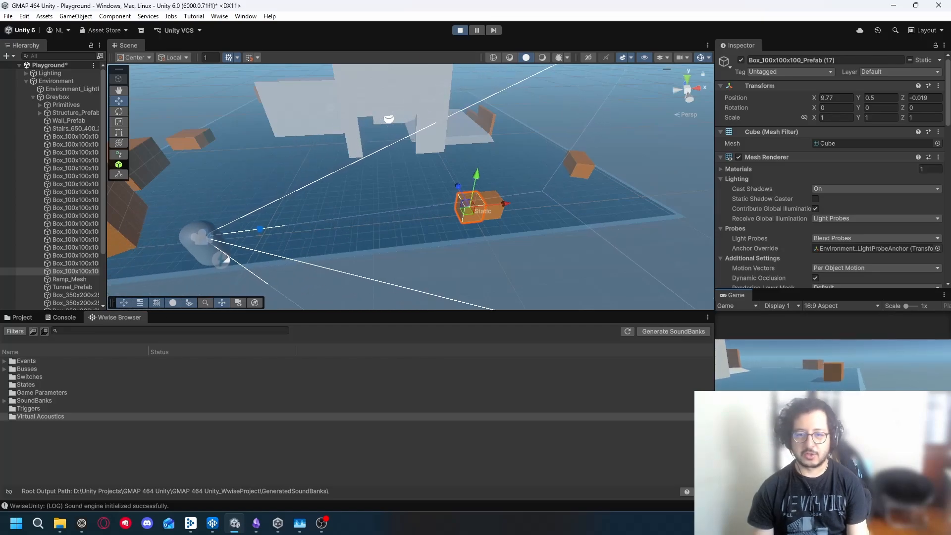
{"action": "key", "text": "s"}
{"action": "key", "text": "w"}
{"action": "key", "text": "a"}
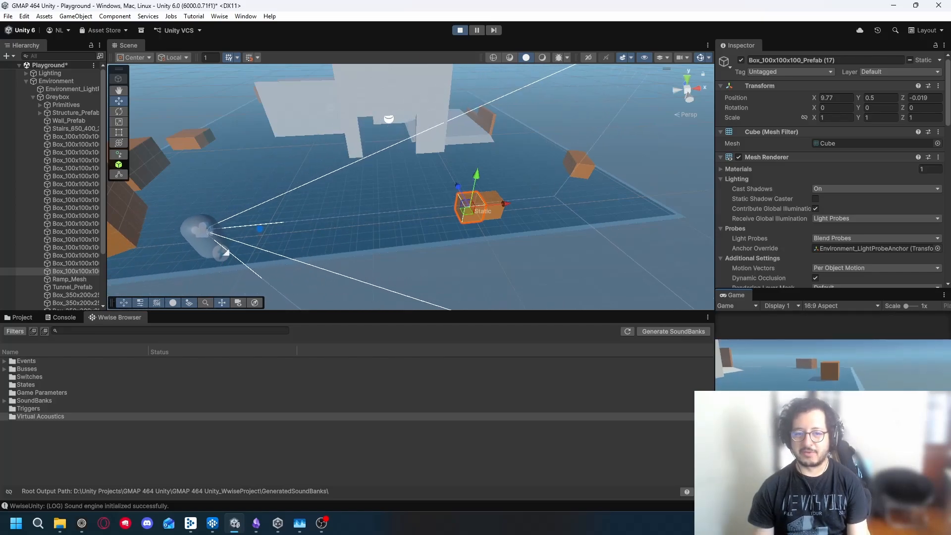
{"action": "key", "text": "s"}
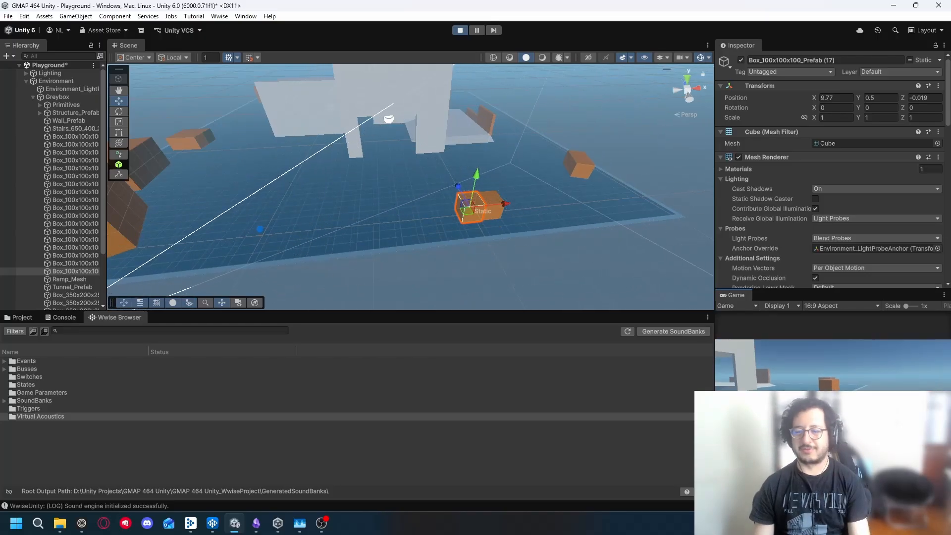
{"action": "key", "text": "w"}
{"action": "key", "text": "s"}
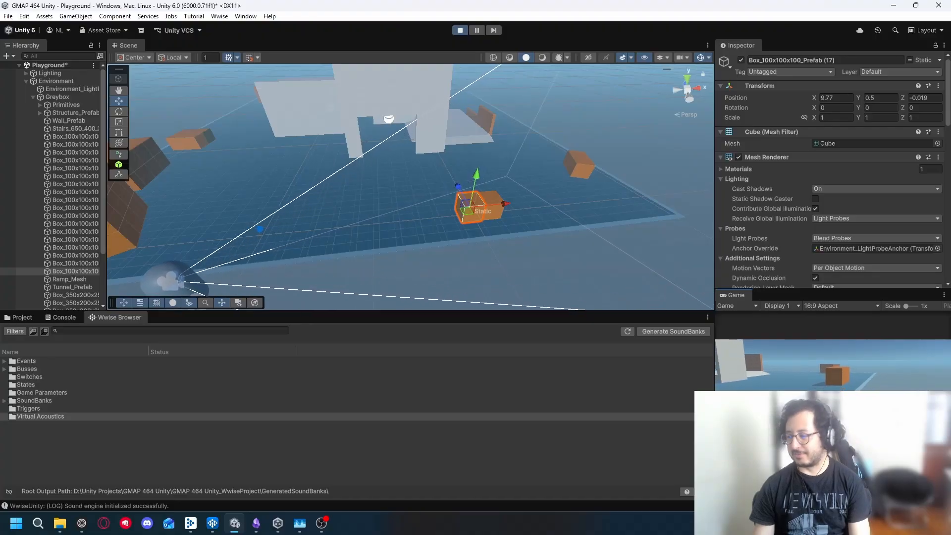
{"action": "key", "text": "a"}
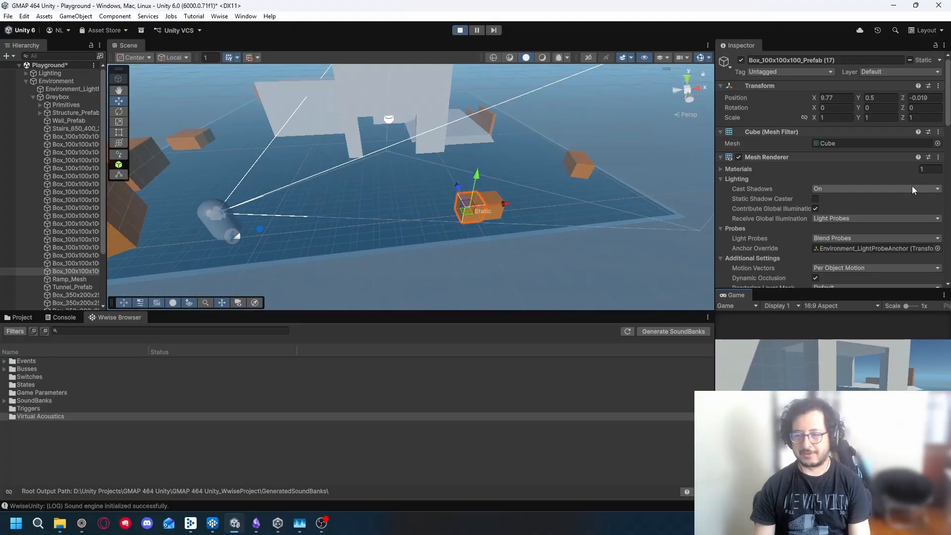
{"action": "scroll", "coordinate": [859, 216], "scroll_direction": "down", "scroll_amount": 3}
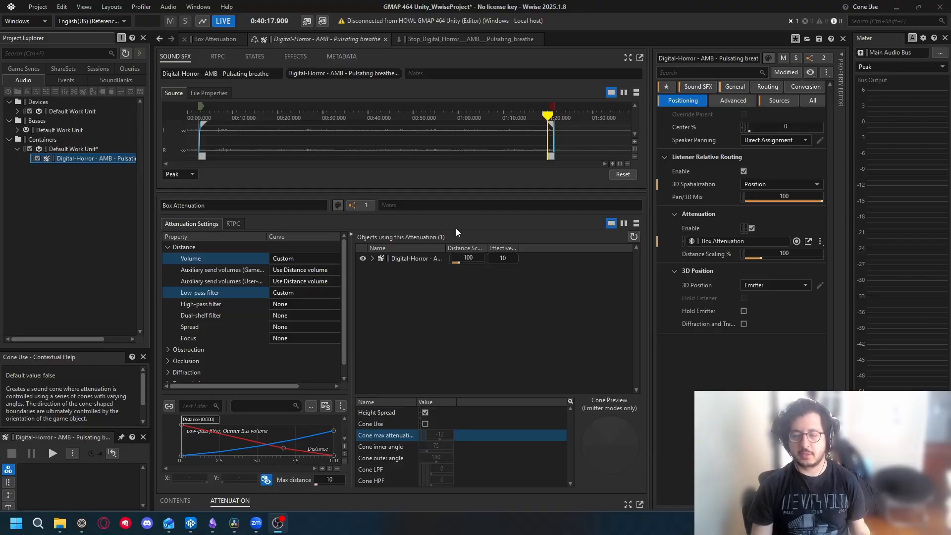
{"action": "left_click", "coordinate": [111, 5]}
{"action": "left_click", "coordinate": [85, 6]}
{"action": "left_click", "coordinate": [8, 143]}
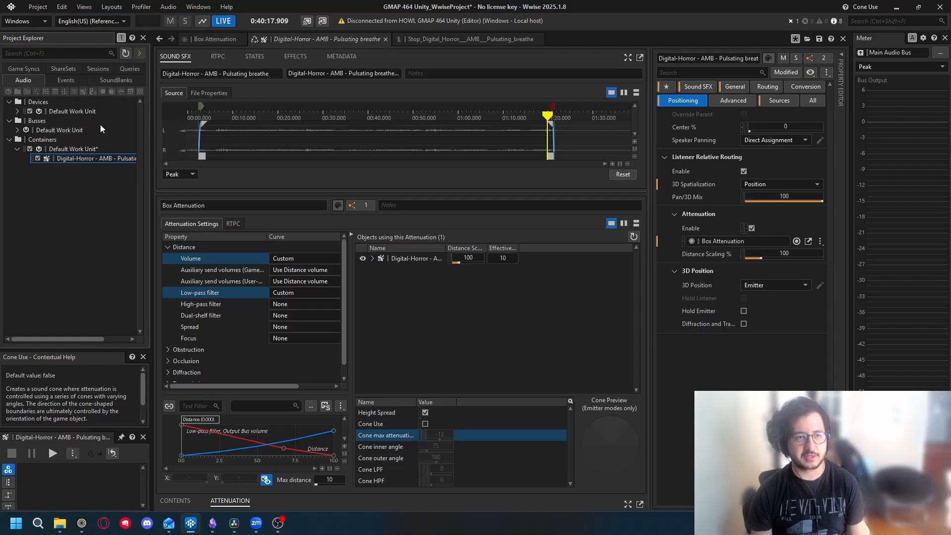
Open the ambience's Box Attenuation in Wwise for editing, enable Cone Use, and start playing the sound.
{"action": "double_click", "coordinate": [731, 242]}
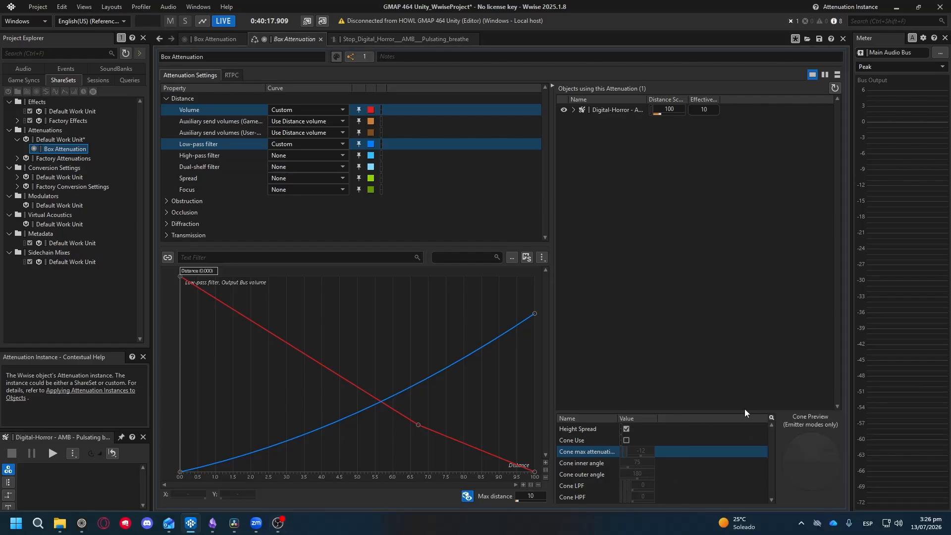
{"action": "left_click", "coordinate": [625, 439]}
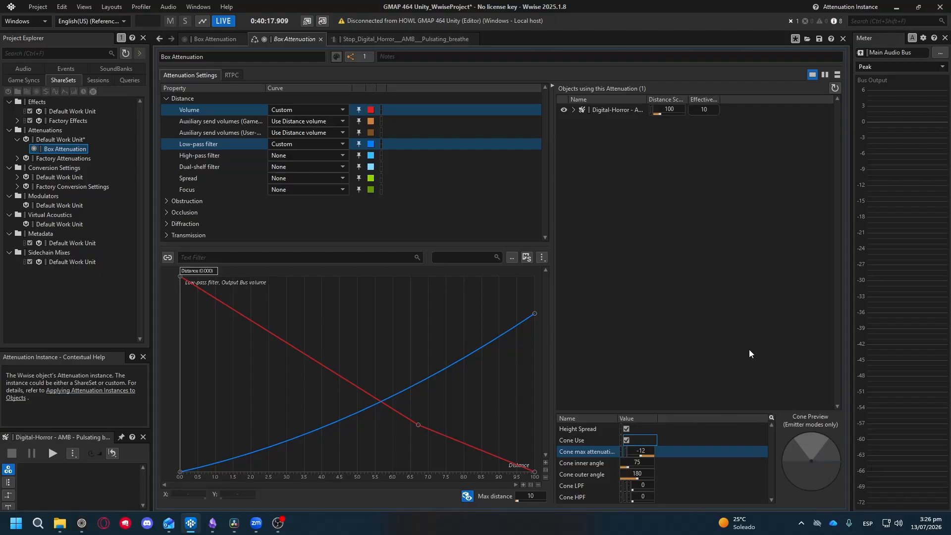
{"action": "key", "text": "space"}
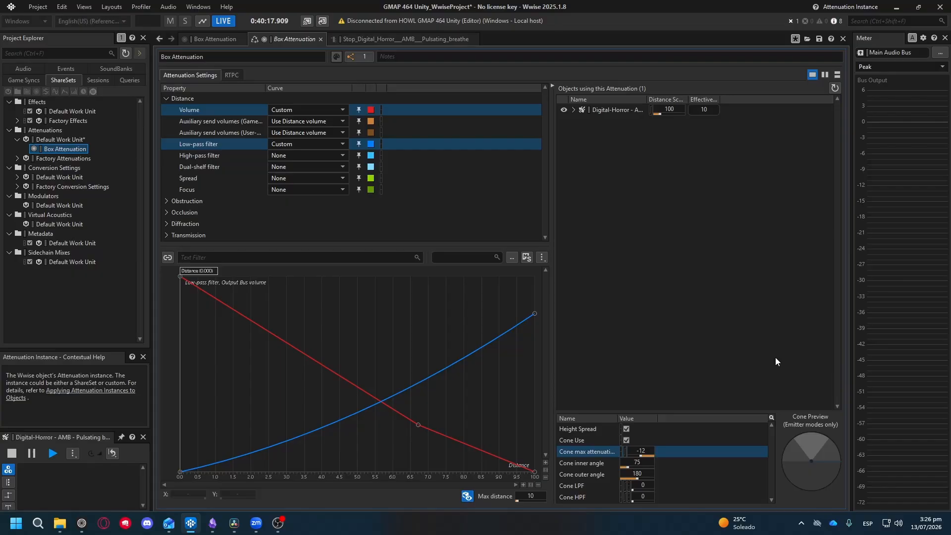
Move the emitter point around Box Attenuation's cone preview to hear the sound inside and outside the cone.
{"action": "mouse_move", "coordinate": [813, 454]}
{"action": "left_mouse_down"}
{"action": "mouse_move", "coordinate": [829, 456]}
{"action": "mouse_move", "coordinate": [813, 444]}
{"action": "mouse_move", "coordinate": [802, 477]}
{"action": "mouse_move", "coordinate": [820, 465]}
{"action": "mouse_move", "coordinate": [809, 434]}
{"action": "mouse_move", "coordinate": [828, 437]}
{"action": "mouse_move", "coordinate": [802, 519]}
{"action": "left_mouse_up"}
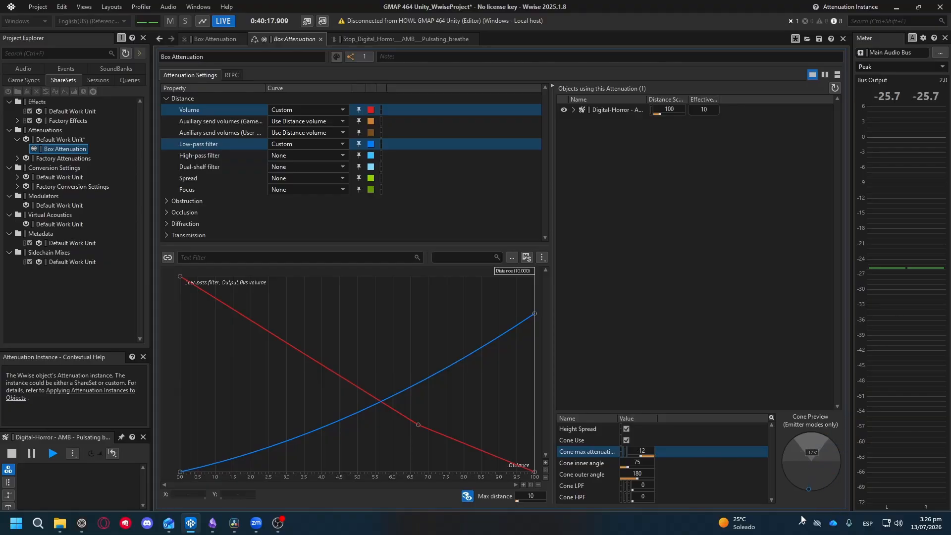
{"action": "mouse_move", "coordinate": [850, 439]}
{"action": "left_mouse_down"}
{"action": "mouse_move", "coordinate": [810, 446]}
{"action": "mouse_move", "coordinate": [825, 453]}
{"action": "mouse_move", "coordinate": [800, 439]}
{"action": "mouse_move", "coordinate": [821, 432]}
{"action": "mouse_move", "coordinate": [792, 452]}
{"action": "mouse_move", "coordinate": [803, 471]}
{"action": "left_mouse_up"}
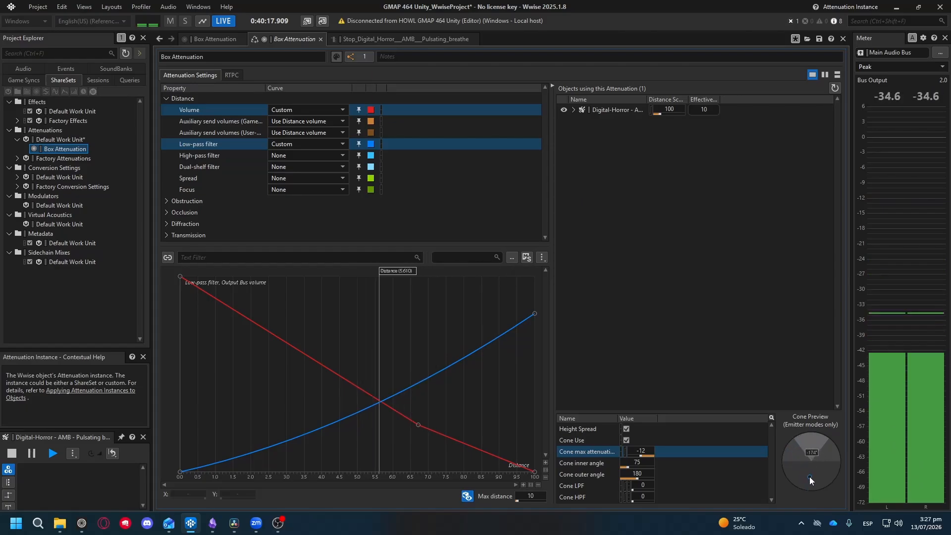
Try a cone max attenuation of -8 and set it back to -12.
{"action": "left_click", "coordinate": [649, 452]}
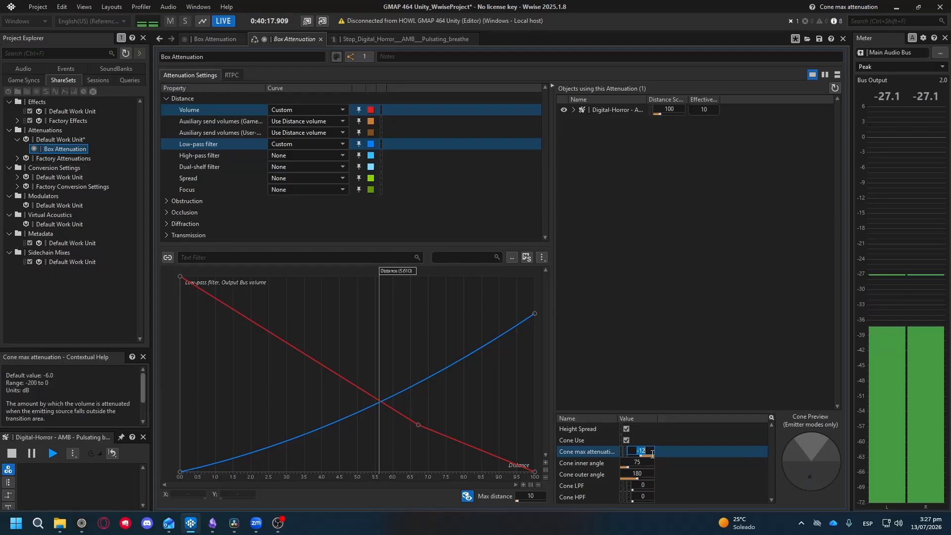
{"action": "type", "text": "8"}
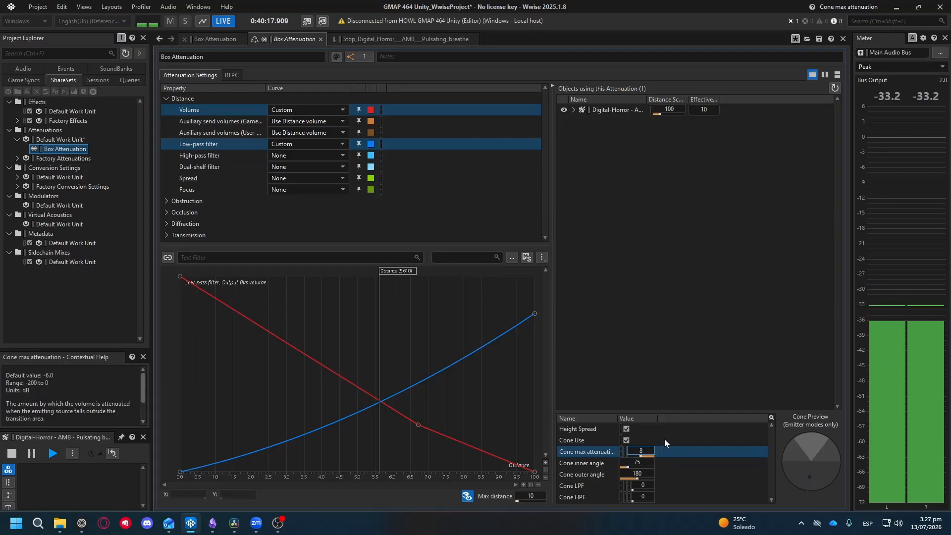
{"action": "key", "text": "BackSpace"}
{"action": "type", "text": "-8"}
{"action": "key", "text": "Return"}
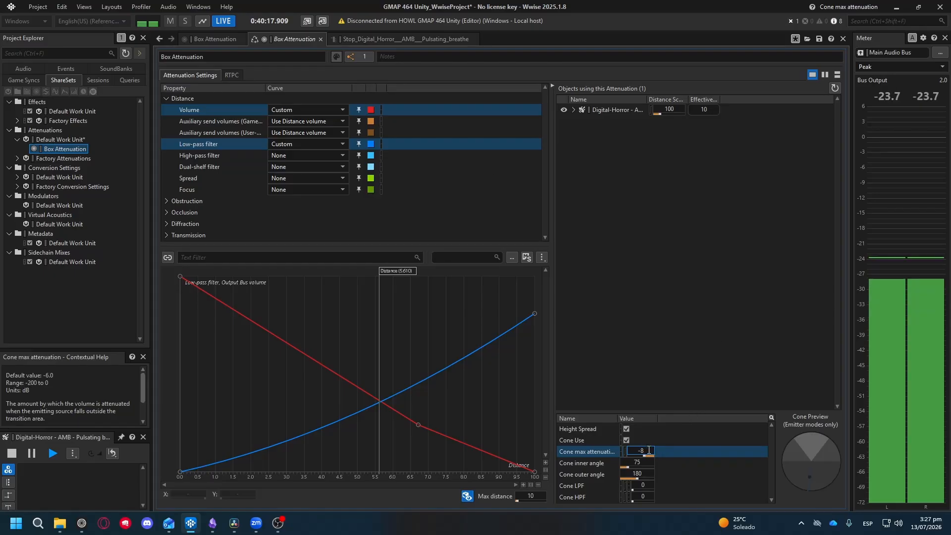
{"action": "type", "text": "12"}
{"action": "key", "text": "BackSpace"}
{"action": "key", "text": "BackSpace"}
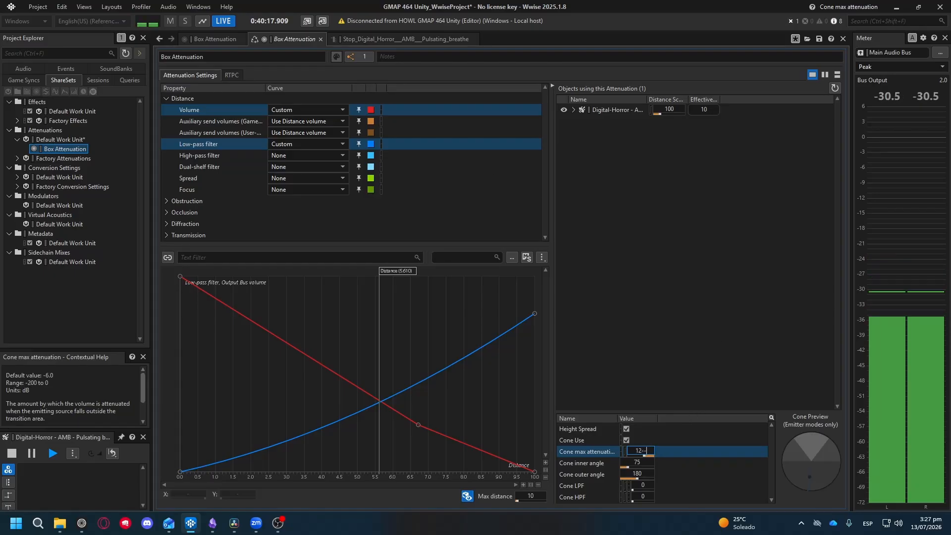
{"action": "type", "text": "-1"}
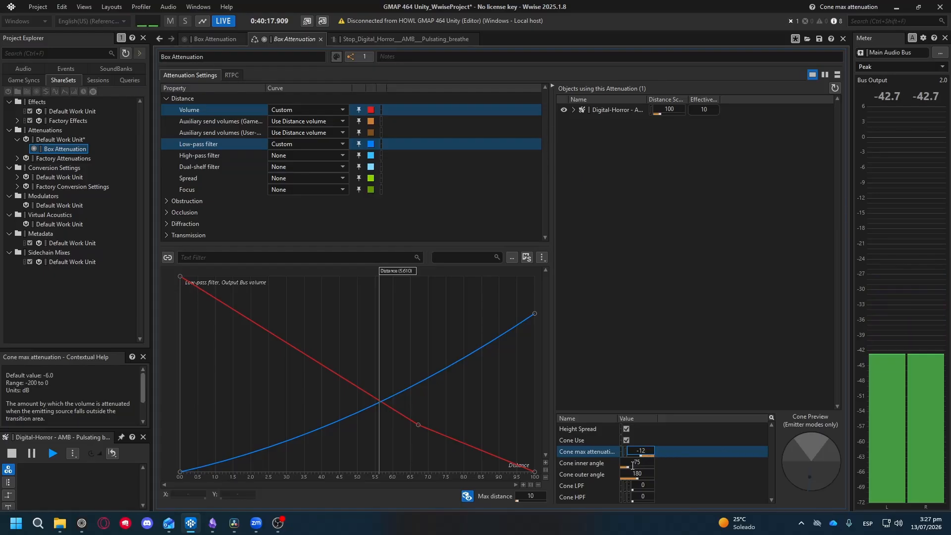
Audition different cone angles by moving the point in the cone preview, ending with inner angle 60 and outer angle 145.
{"action": "left_click_drag", "start_coordinate": [628, 467], "coordinate": [615, 474]}
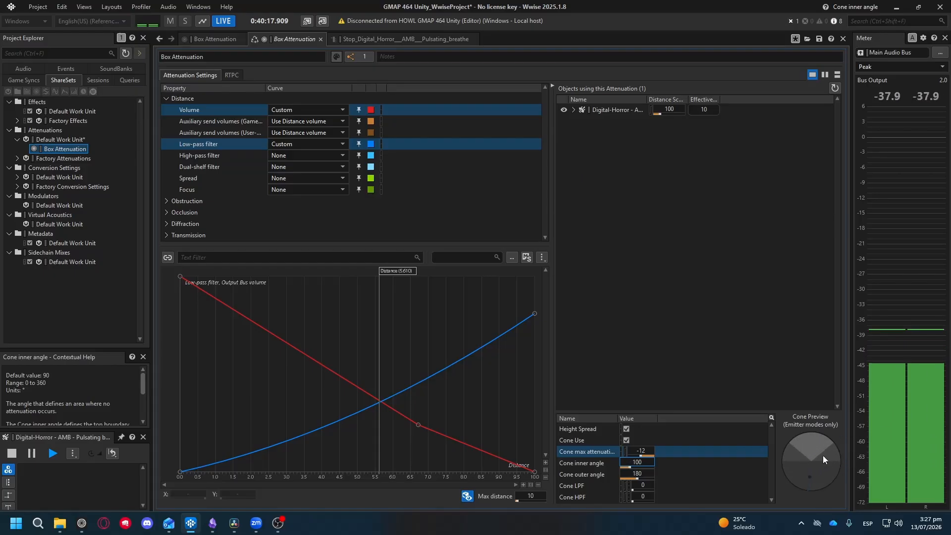
{"action": "mouse_move", "coordinate": [635, 479]}
{"action": "left_mouse_down"}
{"action": "mouse_move", "coordinate": [660, 478]}
{"action": "mouse_move", "coordinate": [636, 479]}
{"action": "left_mouse_up"}
{"action": "left_click_drag", "start_coordinate": [810, 473], "coordinate": [800, 456]}
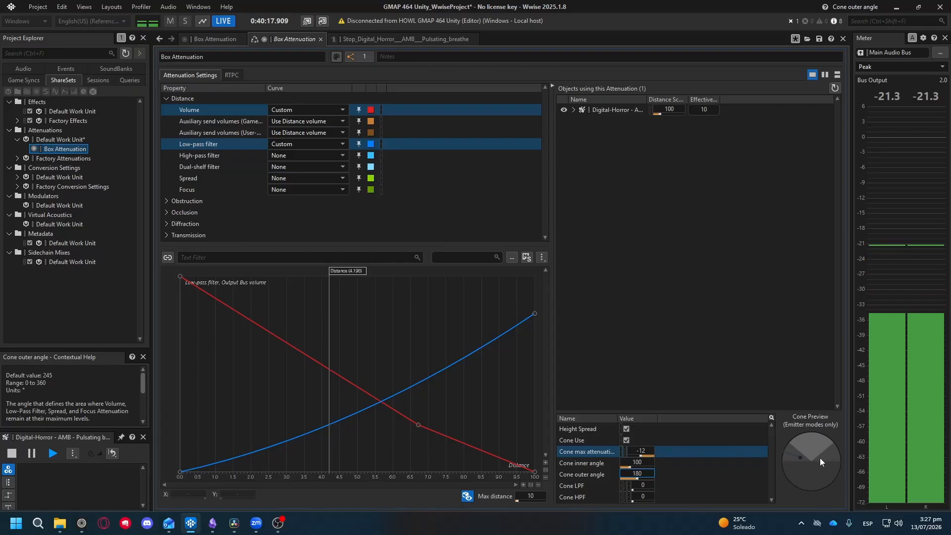
{"action": "mouse_move", "coordinate": [798, 457]}
{"action": "left_mouse_down"}
{"action": "mouse_move", "coordinate": [813, 452]}
{"action": "mouse_move", "coordinate": [794, 455]}
{"action": "mouse_move", "coordinate": [808, 471]}
{"action": "left_mouse_up"}
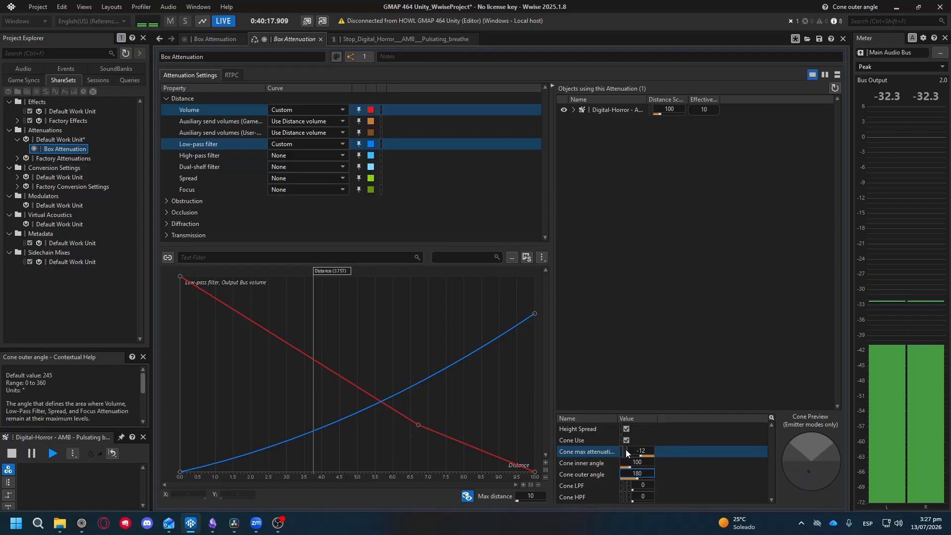
{"action": "mouse_move", "coordinate": [811, 471]}
{"action": "left_mouse_down"}
{"action": "mouse_move", "coordinate": [807, 493]}
{"action": "mouse_move", "coordinate": [809, 476]}
{"action": "left_mouse_up"}
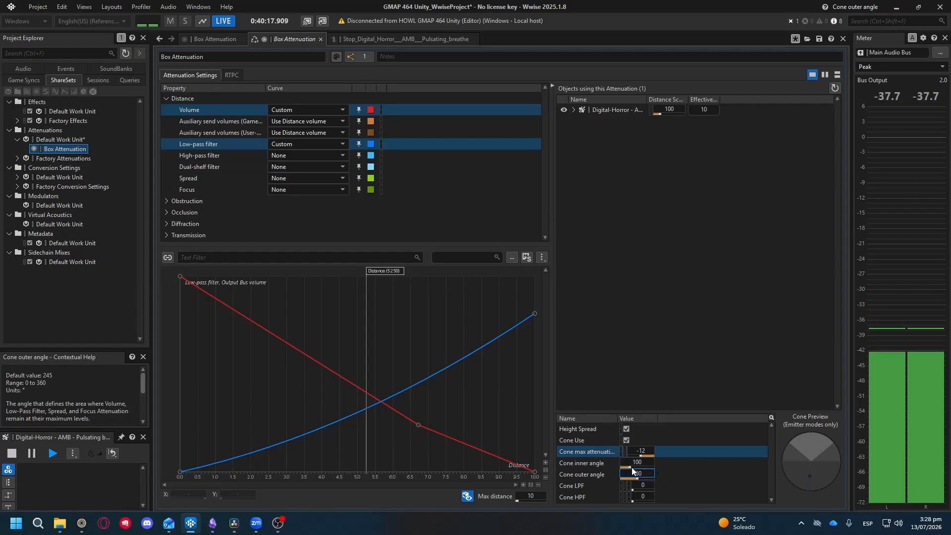
{"action": "mouse_move", "coordinate": [631, 467]}
{"action": "left_mouse_down"}
{"action": "mouse_move", "coordinate": [611, 475]}
{"action": "mouse_move", "coordinate": [631, 486]}
{"action": "left_mouse_up"}
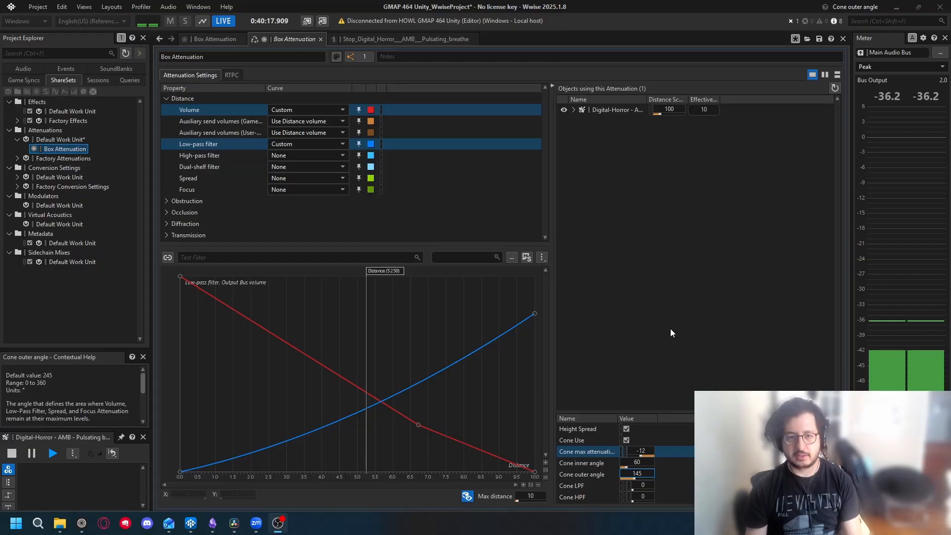
Switch to the SoundBank layout and generate the checked Main SoundBank for Windows.
{"action": "left_click", "coordinate": [111, 7]}
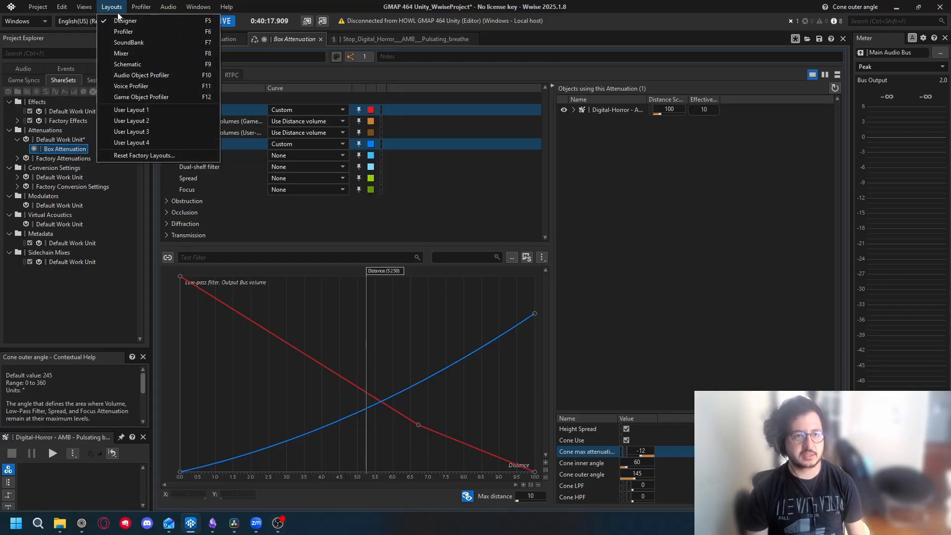
{"action": "left_click", "coordinate": [138, 43]}
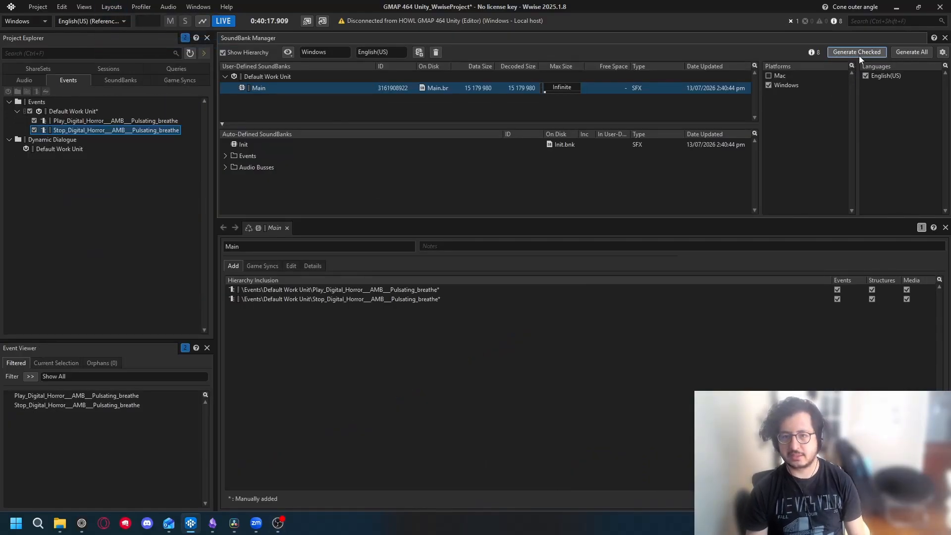
{"action": "left_click", "coordinate": [846, 53]}
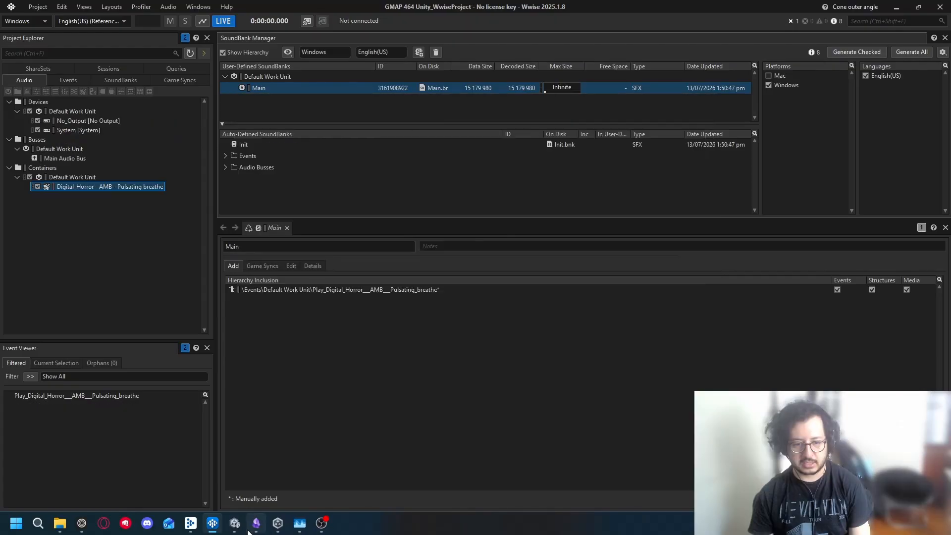
Switch to Unity and move the selected box along its Z axis beyond the platform's edge, to about Z -12.18.
{"action": "left_click", "coordinate": [235, 524]}
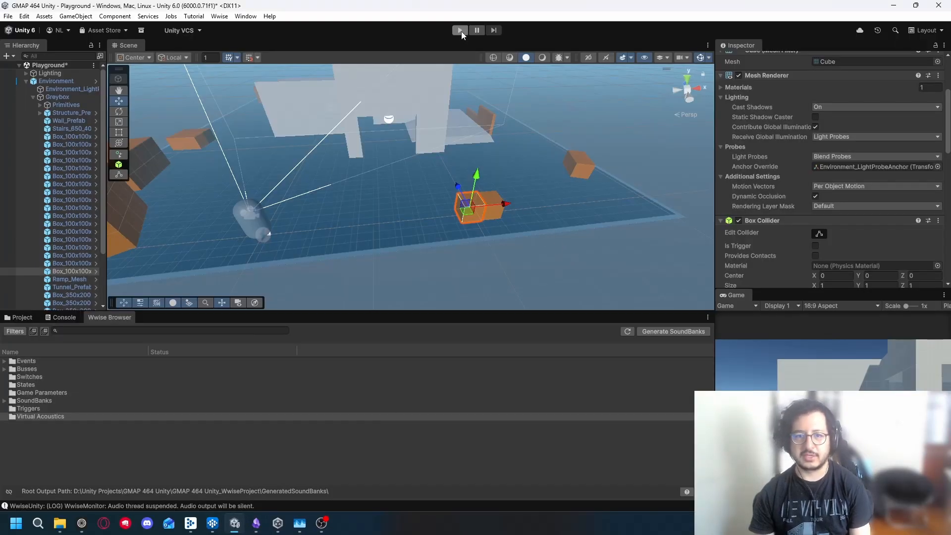
{"action": "left_click_drag", "start_coordinate": [473, 213], "coordinate": [705, 260], "text": "alt"}
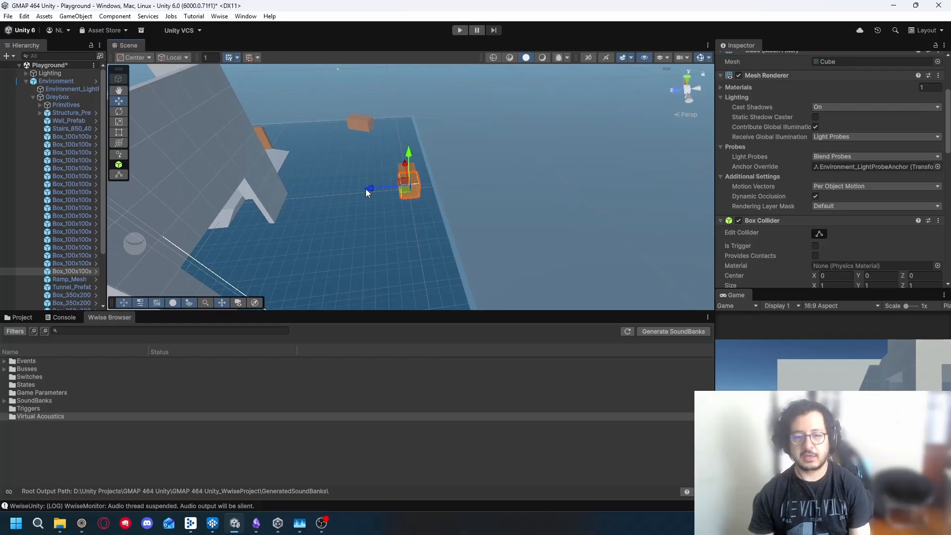
{"action": "left_click_drag", "start_coordinate": [367, 189], "coordinate": [489, 83]}
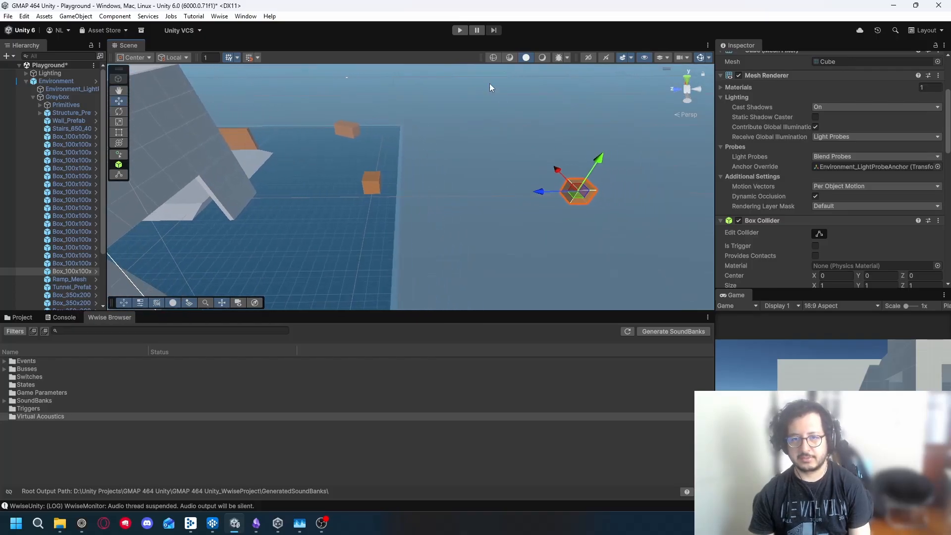
Play the scene and maximize the Game view.
{"action": "left_click", "coordinate": [461, 30]}
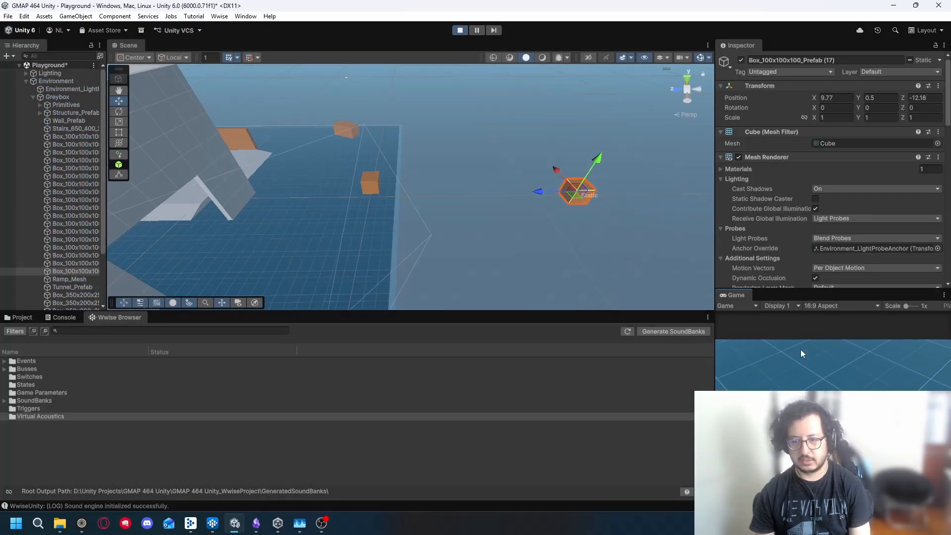
{"action": "left_click", "coordinate": [802, 353]}
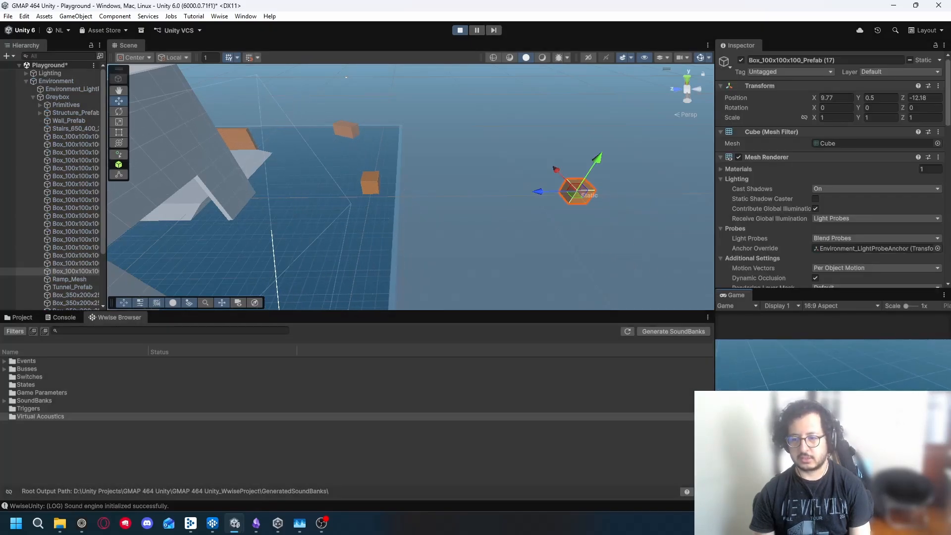
{"action": "double_click", "coordinate": [733, 295]}
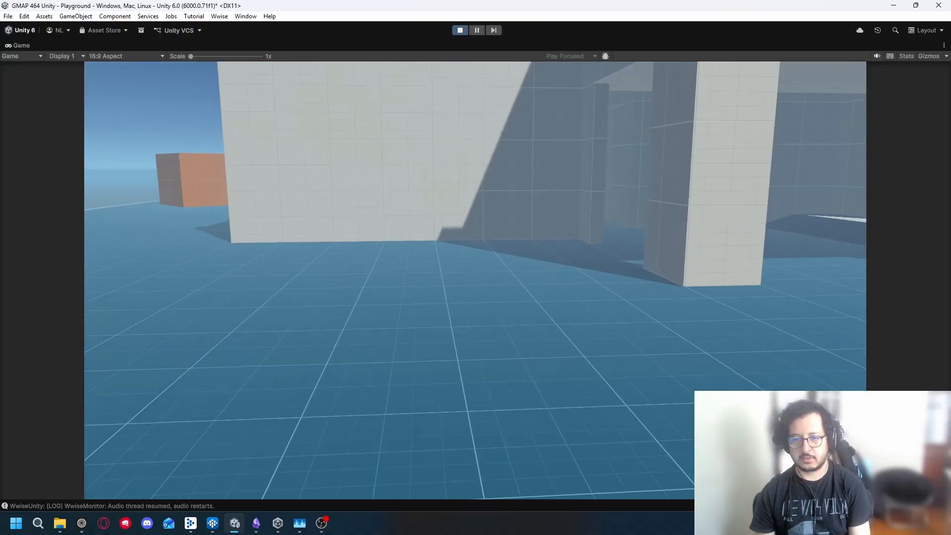
Walk up to the relocated box, circle its sides and move closer and farther to hear the cone attenuation.
{"action": "key", "text": "w"}
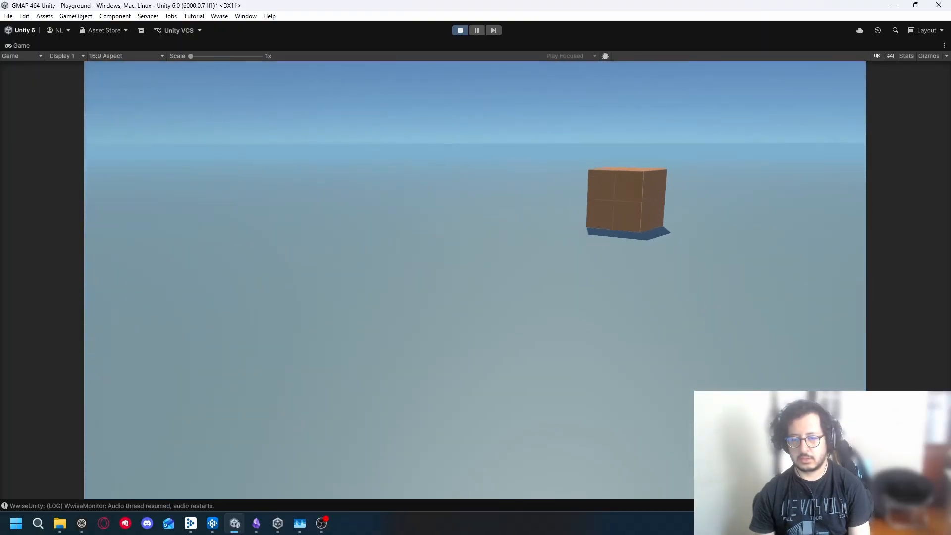
{"action": "key", "text": "w"}
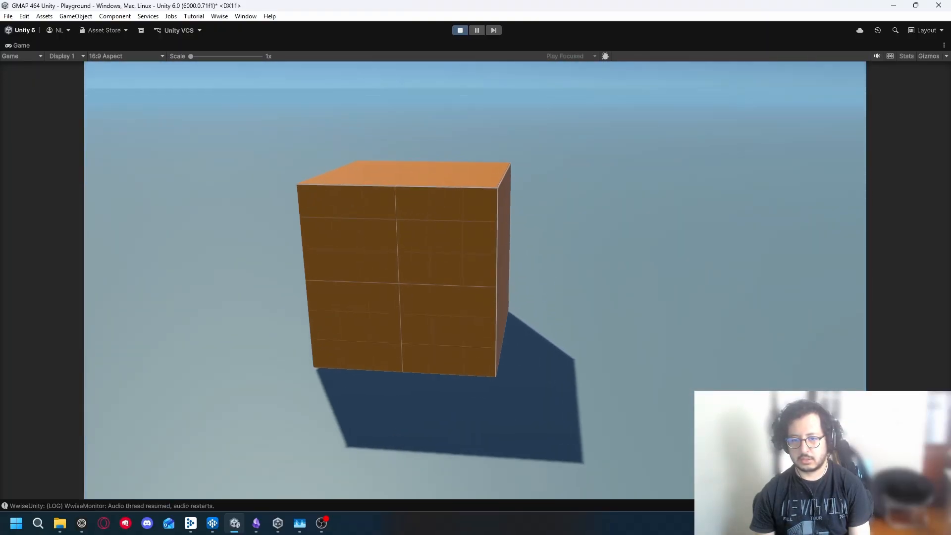
{"action": "key", "text": "w"}
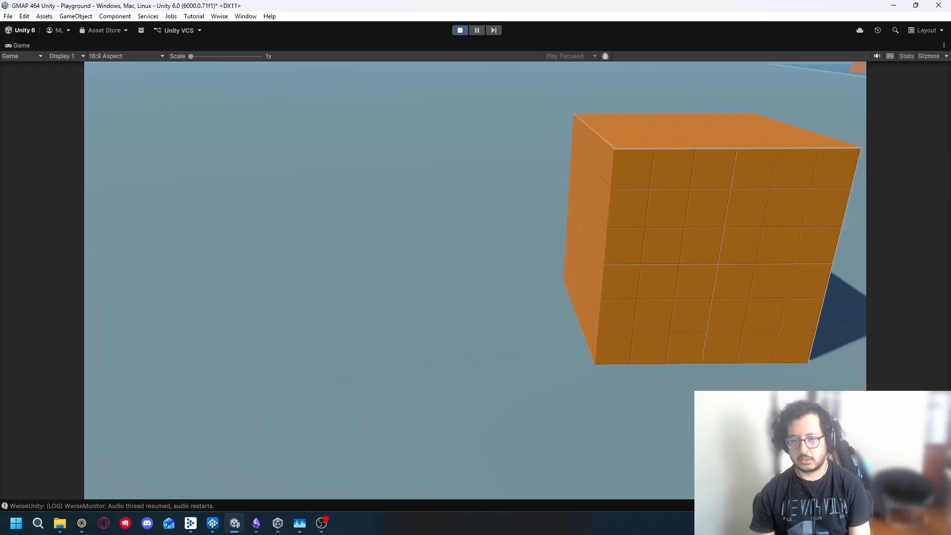
{"action": "key", "text": "a"}
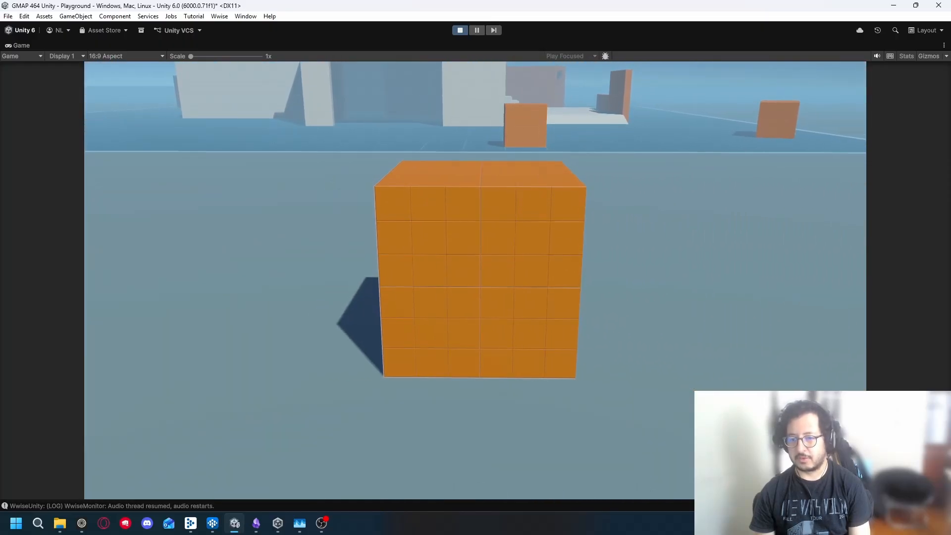
{"action": "key", "text": "s"}
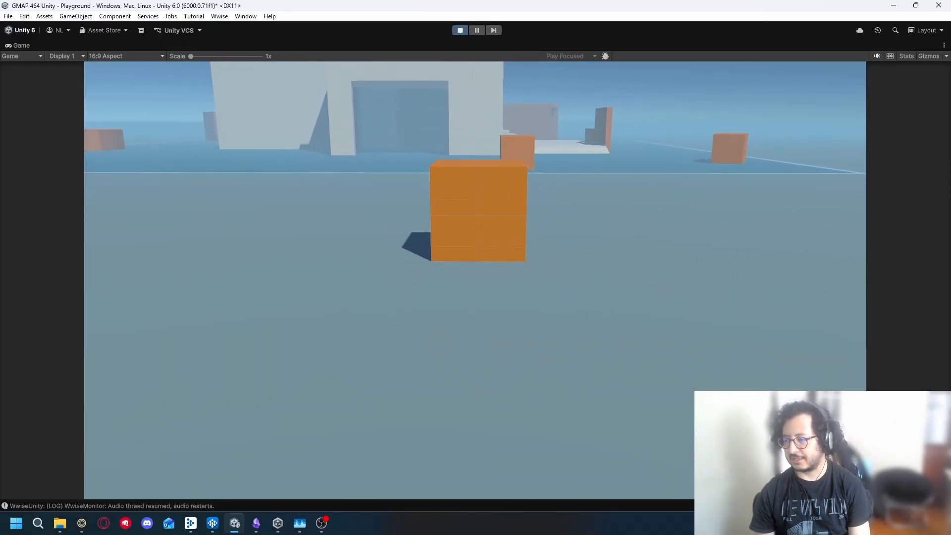
{"action": "key", "text": "w"}
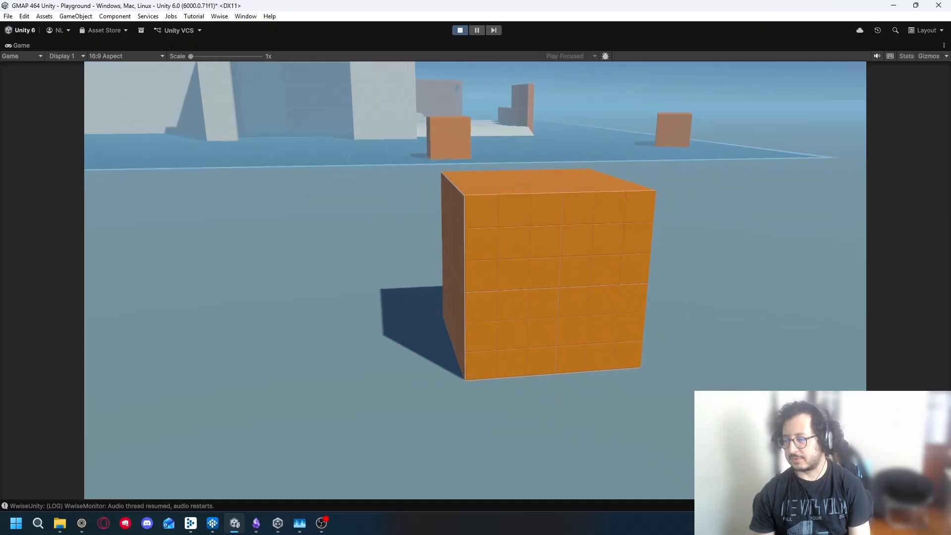
{"action": "key", "text": "a"}
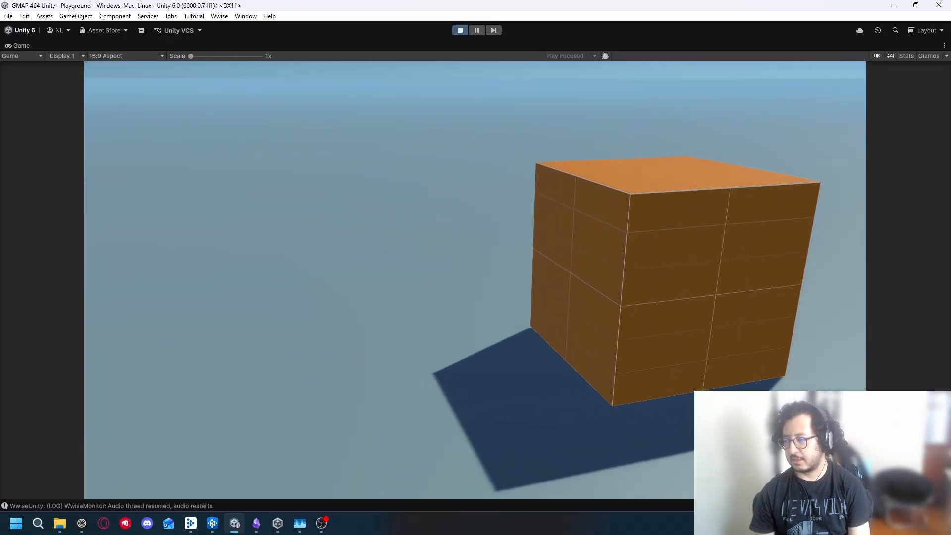
{"action": "key", "text": "d"}
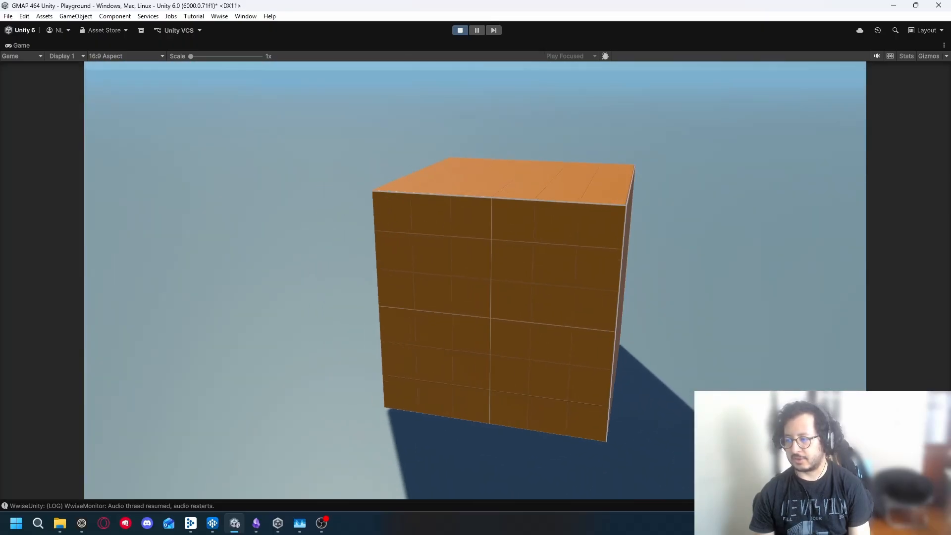
{"action": "key", "text": "w"}
{"action": "key", "text": "s"}
{"action": "key", "text": "s"}
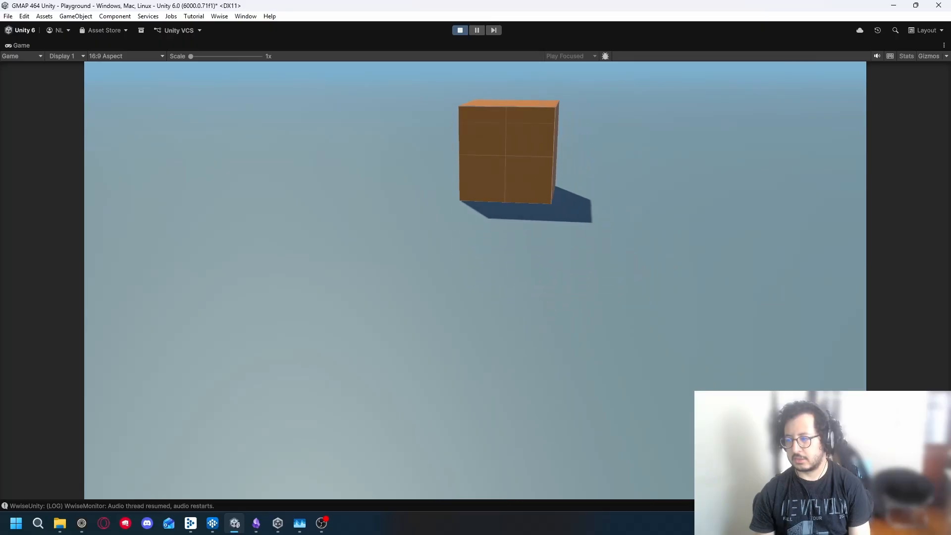
{"action": "key", "text": "w"}
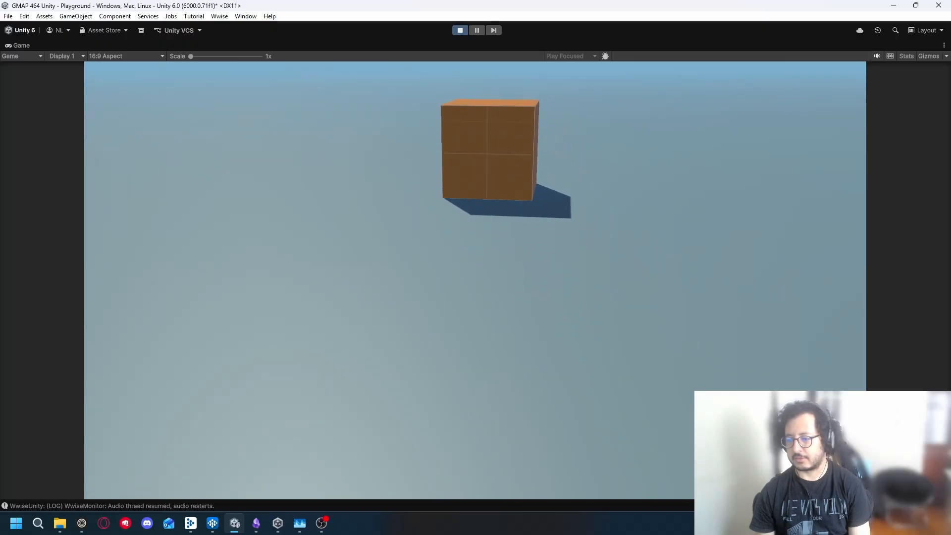
{"action": "key", "text": "w"}
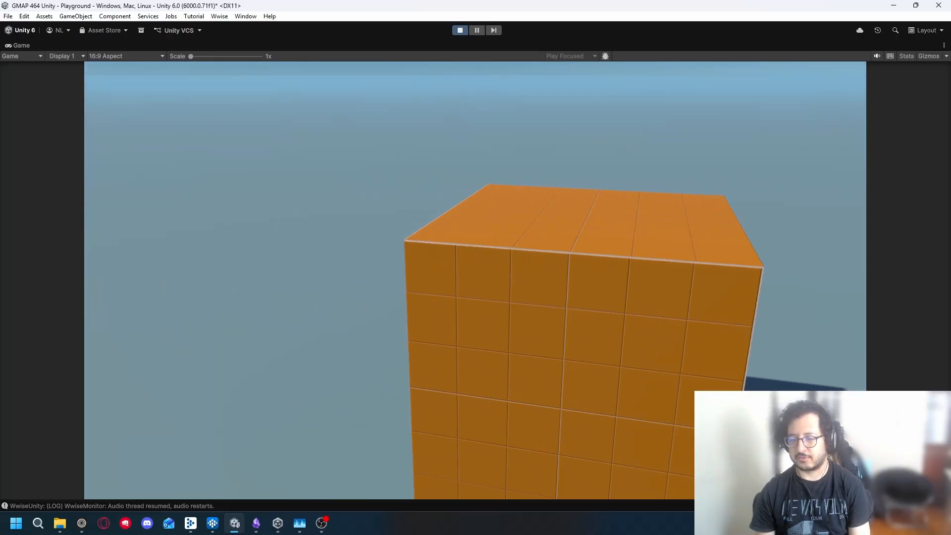
Switch to Wwise's Designer layout and open the Digital-Horror - AMB - Pulsating breathe container's properties for editing.
{"action": "left_click", "coordinate": [212, 523]}
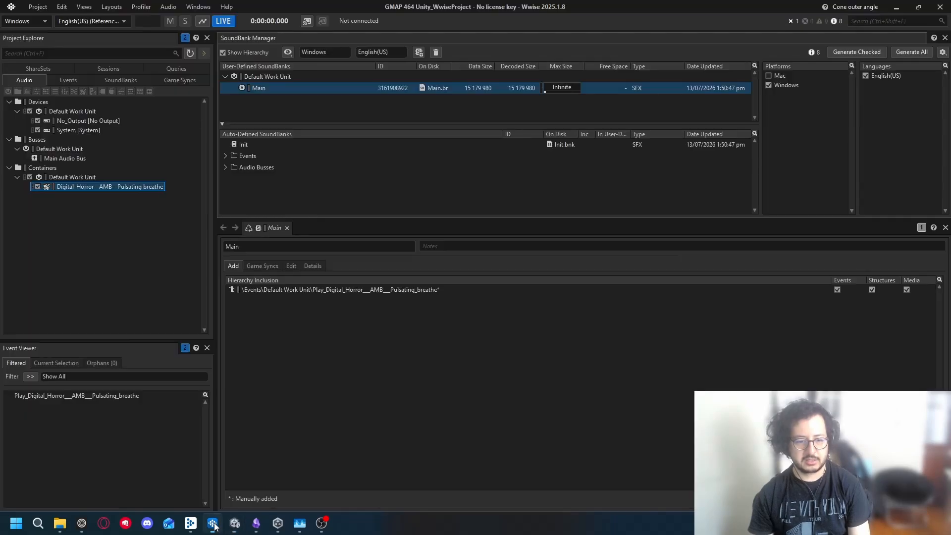
{"action": "left_click", "coordinate": [111, 6]}
{"action": "left_click", "coordinate": [185, 138]}
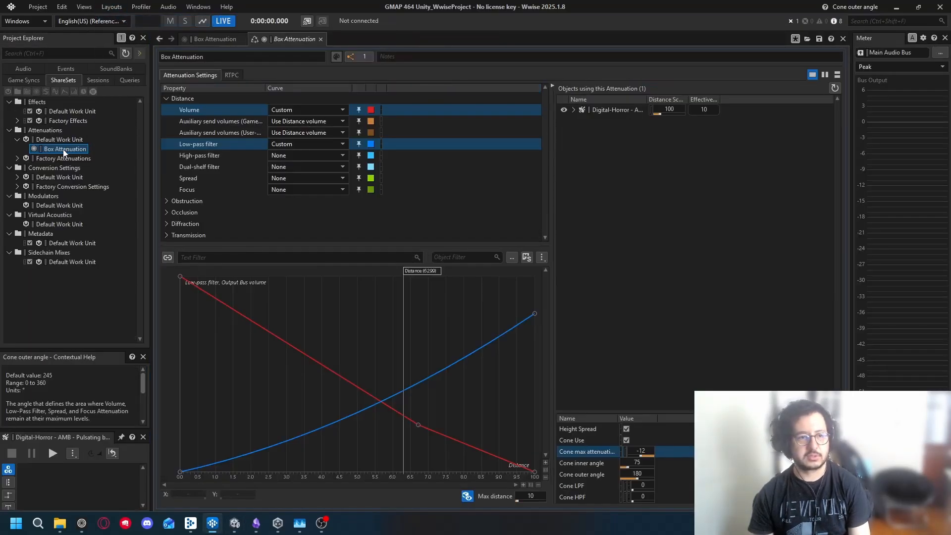
{"action": "left_click", "coordinate": [23, 68]}
{"action": "double_click", "coordinate": [73, 159]}
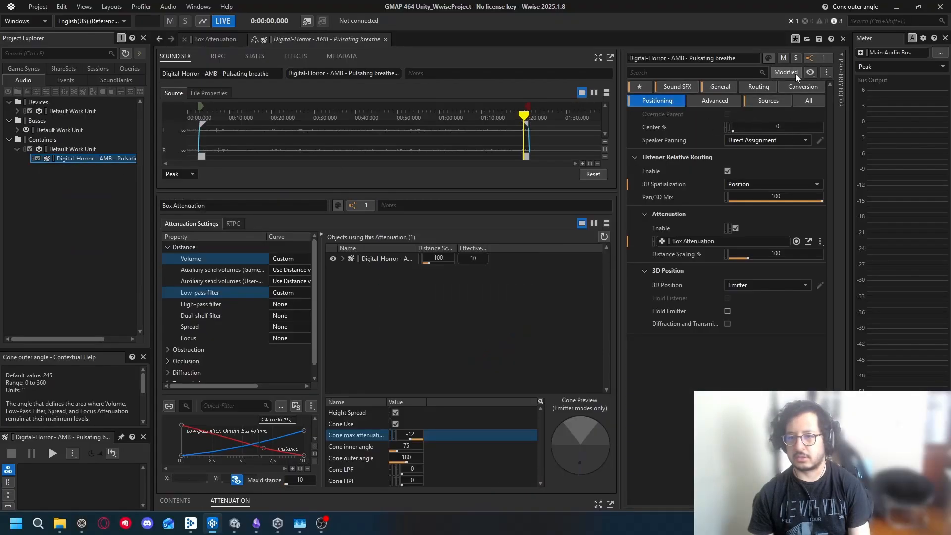
Set the Digital-Horror - AMB - Pulsating breathe Voice Volume to 12 and regenerate the checked Main SoundBank for Windows.
{"action": "left_click", "coordinate": [787, 73]}
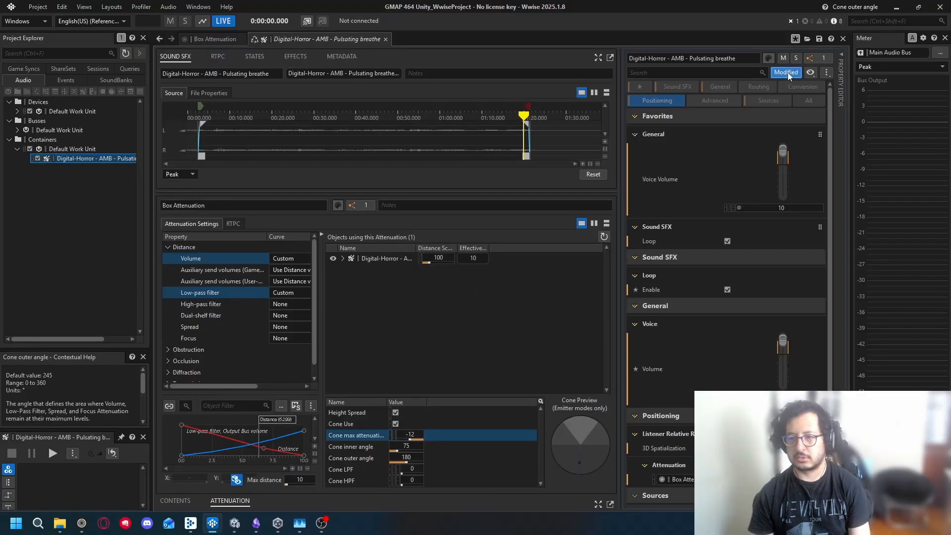
{"action": "left_click", "coordinate": [774, 209]}
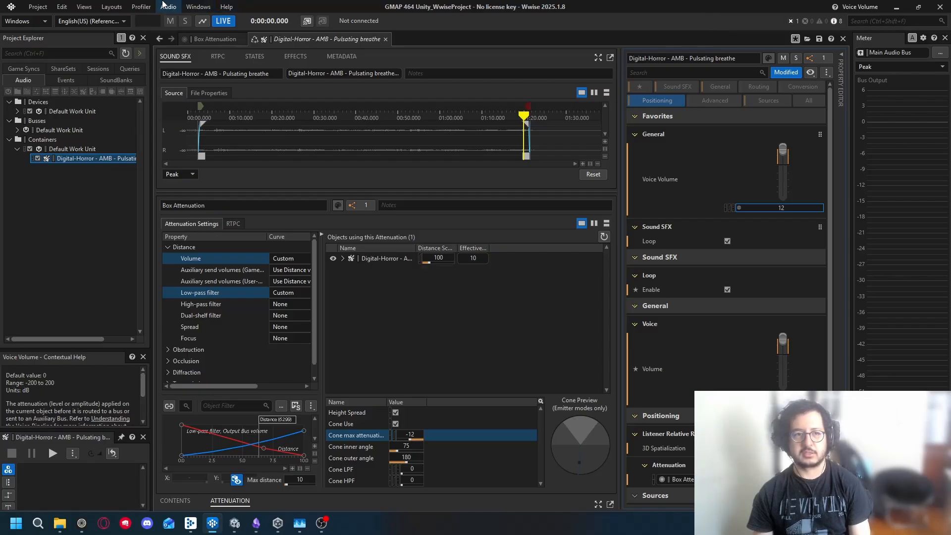
{"action": "left_click", "coordinate": [111, 6]}
{"action": "left_click", "coordinate": [124, 41]}
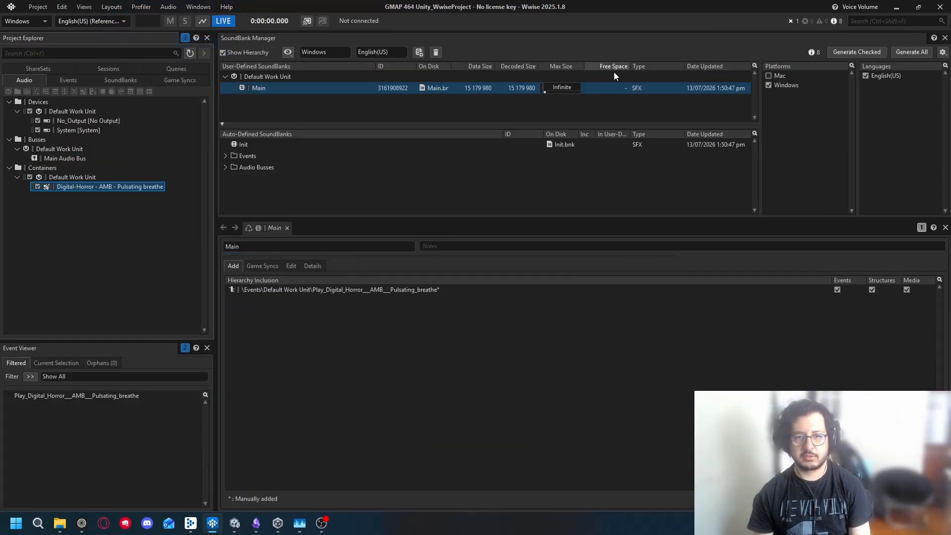
{"action": "left_click", "coordinate": [854, 52]}
{"action": "left_click", "coordinate": [682, 401]}
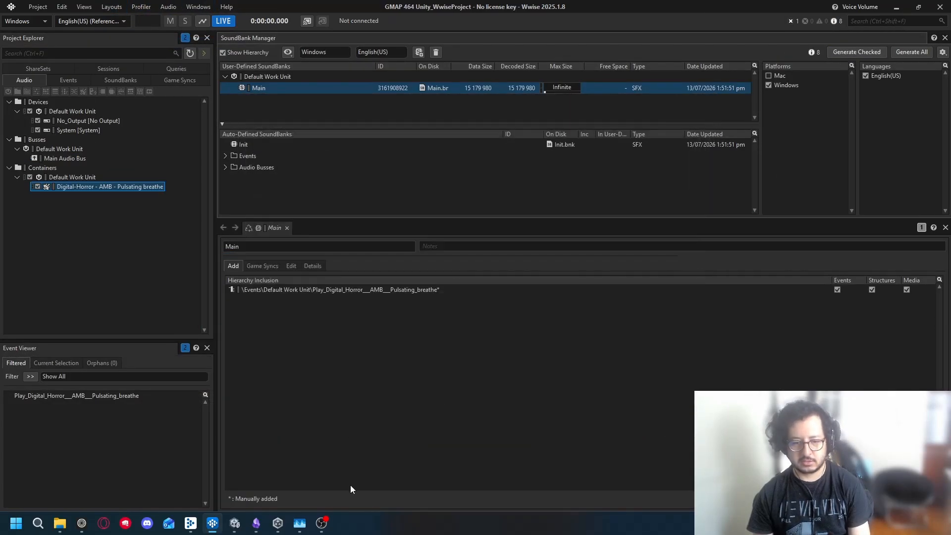
Switch to Unity, stop the running scene and play it again with the regenerated SoundBank.
{"action": "left_click", "coordinate": [256, 525]}
{"action": "left_click", "coordinate": [234, 524]}
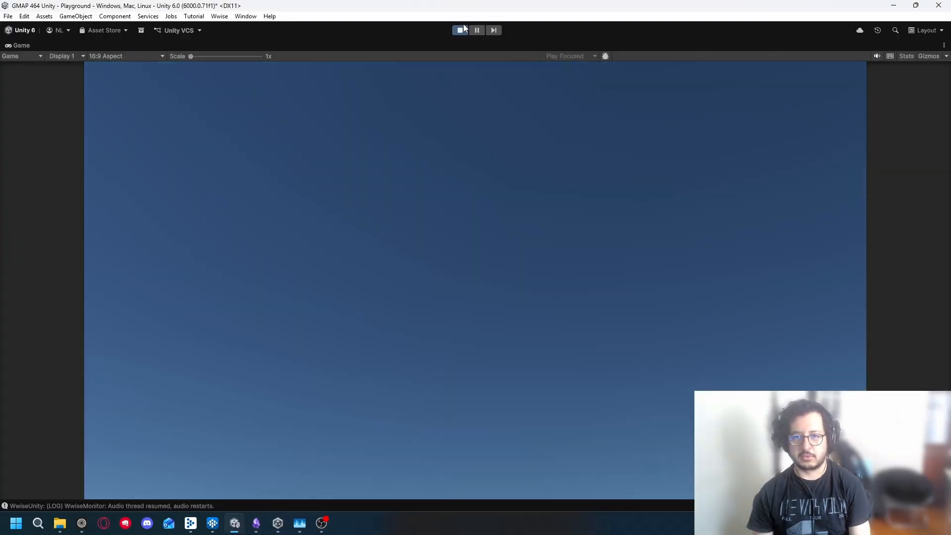
{"action": "left_click", "coordinate": [460, 30]}
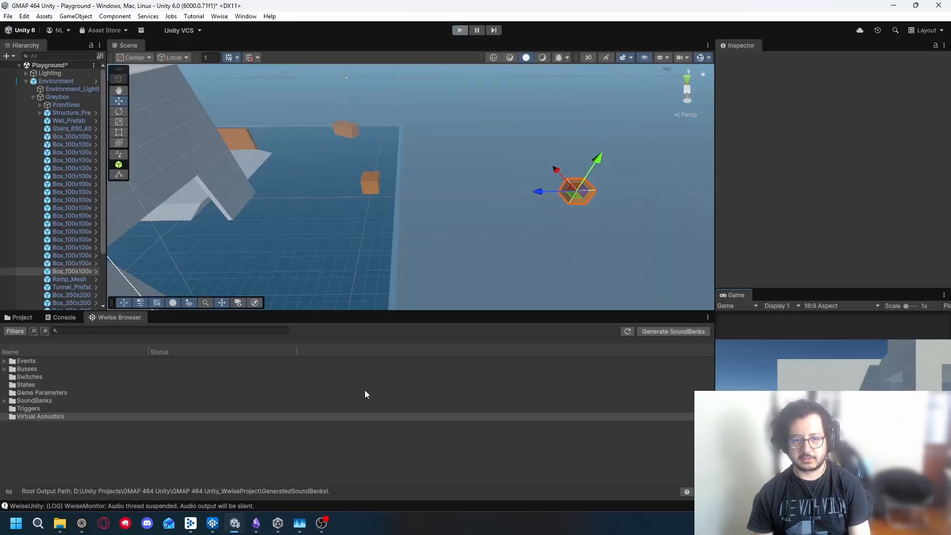
{"action": "left_click", "coordinate": [458, 30]}
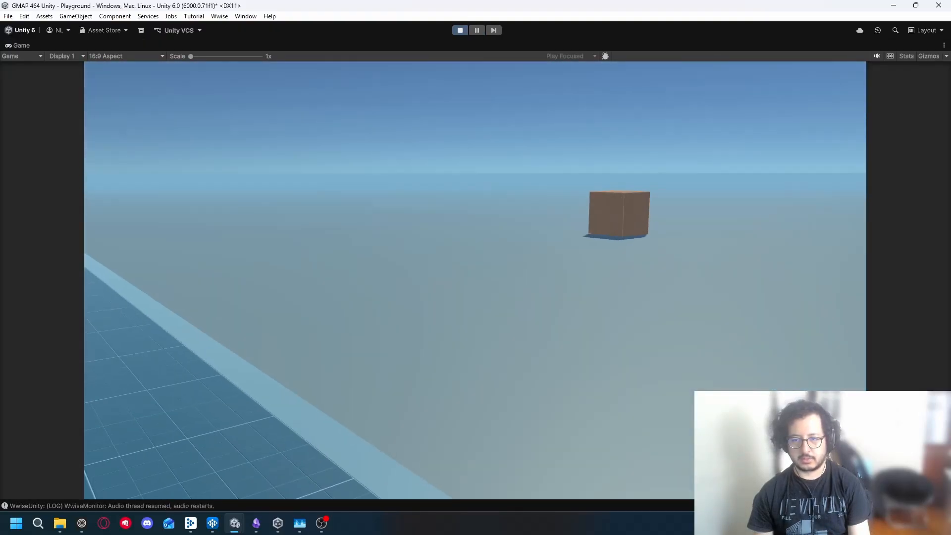
Walk up to the relocated box, circle it and back away to hear the louder ambience, and stop playing the scene.
{"action": "key", "text": "w"}
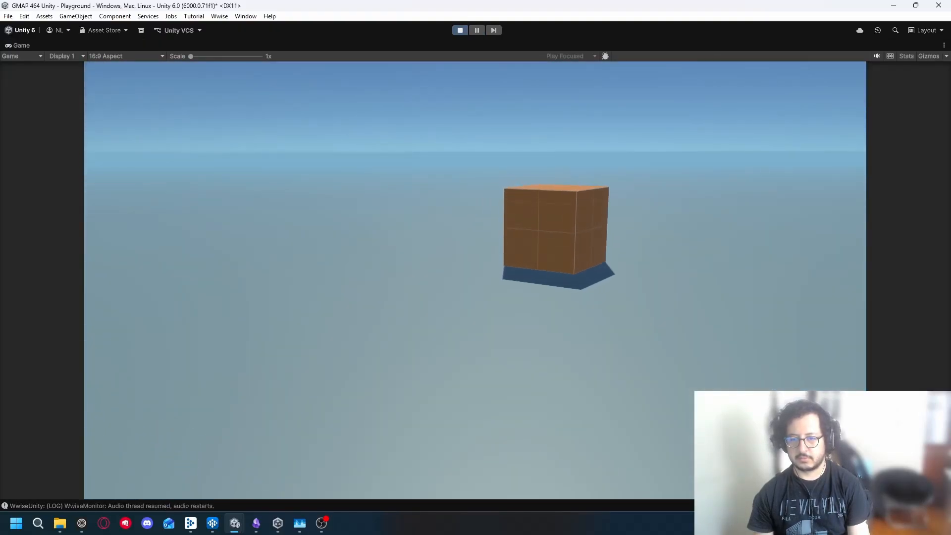
{"action": "key", "text": "w"}
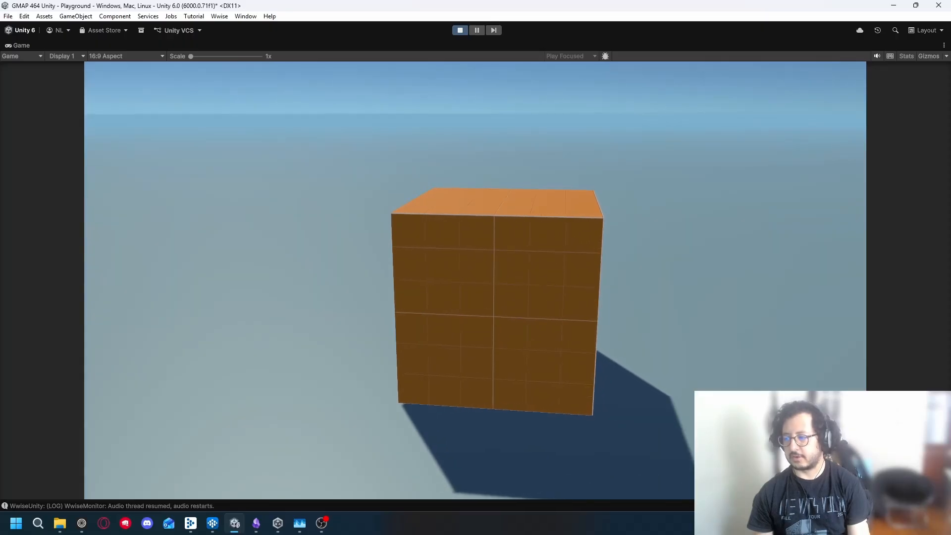
{"action": "key", "text": "a"}
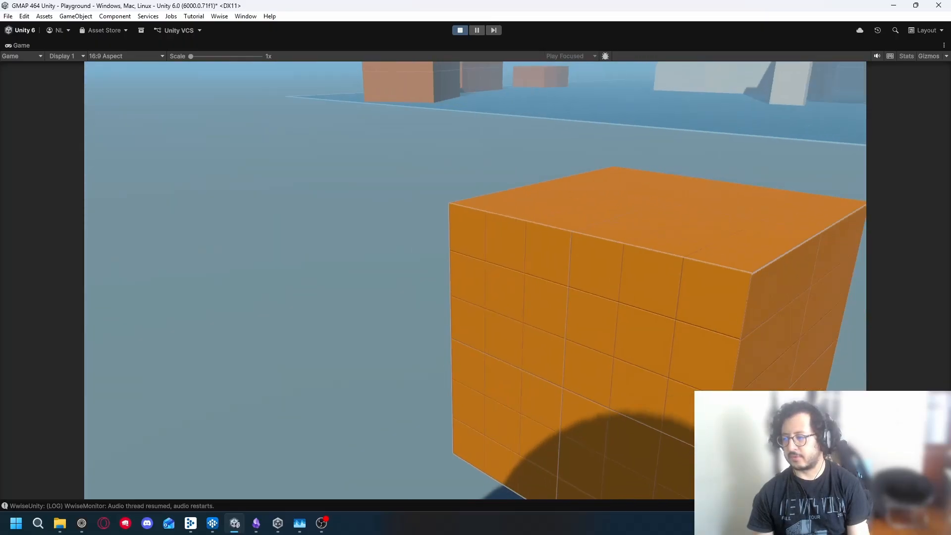
{"action": "key", "text": "s"}
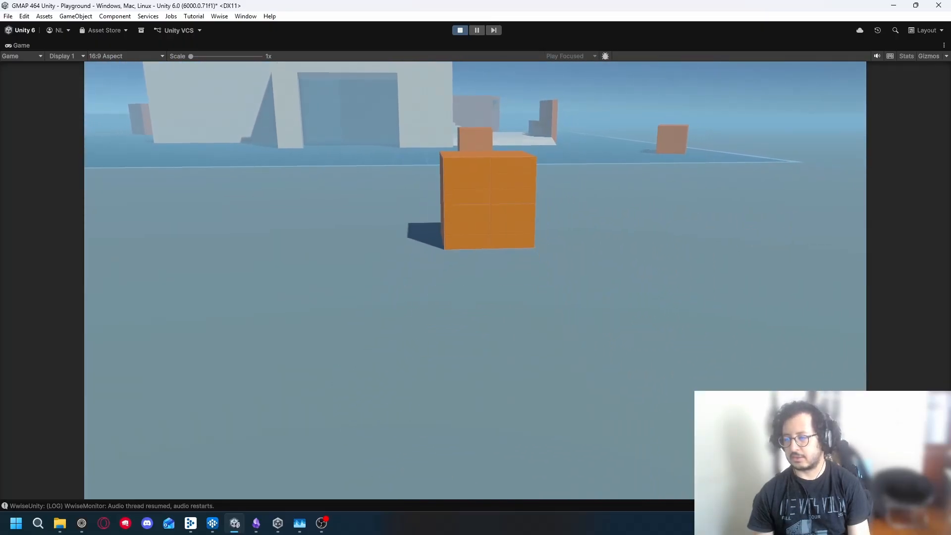
{"action": "key", "text": "w"}
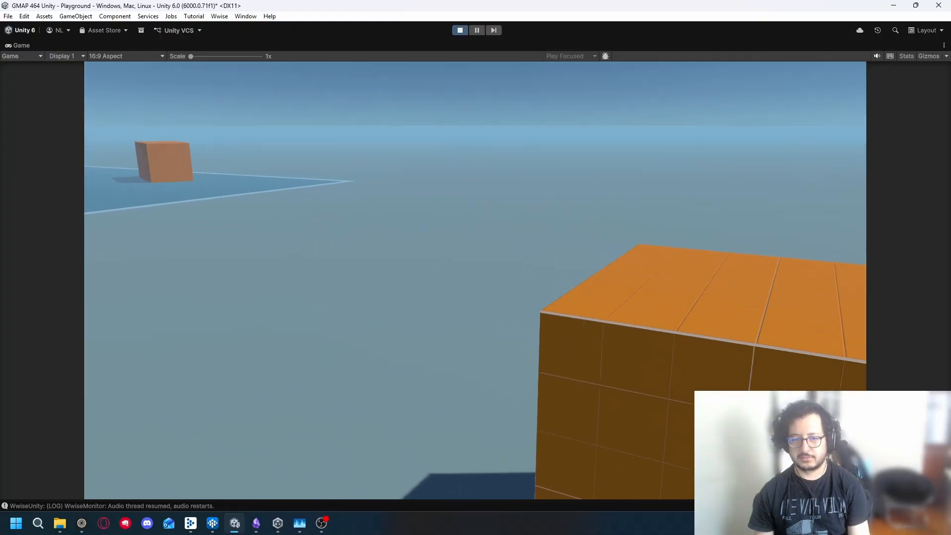
{"action": "key", "text": "Escape"}
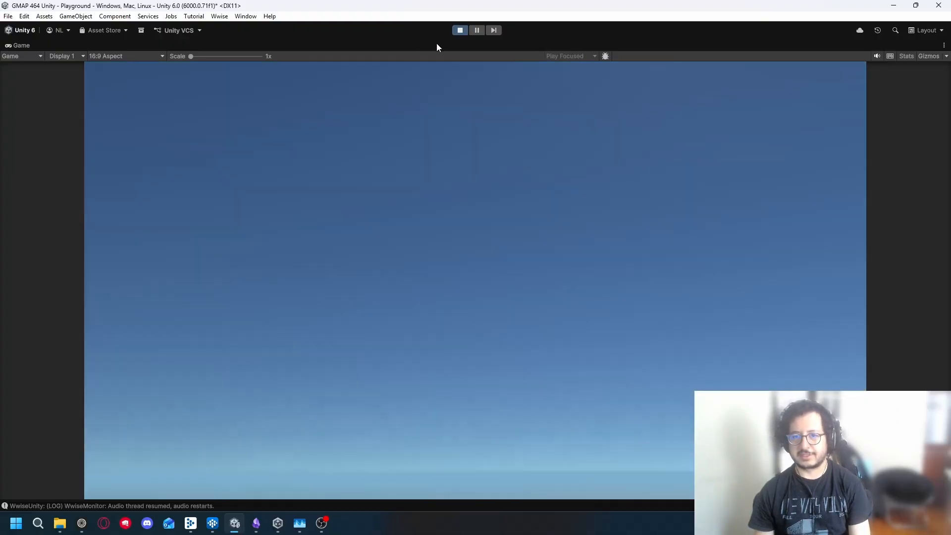
{"action": "key", "text": "ctrl+p"}
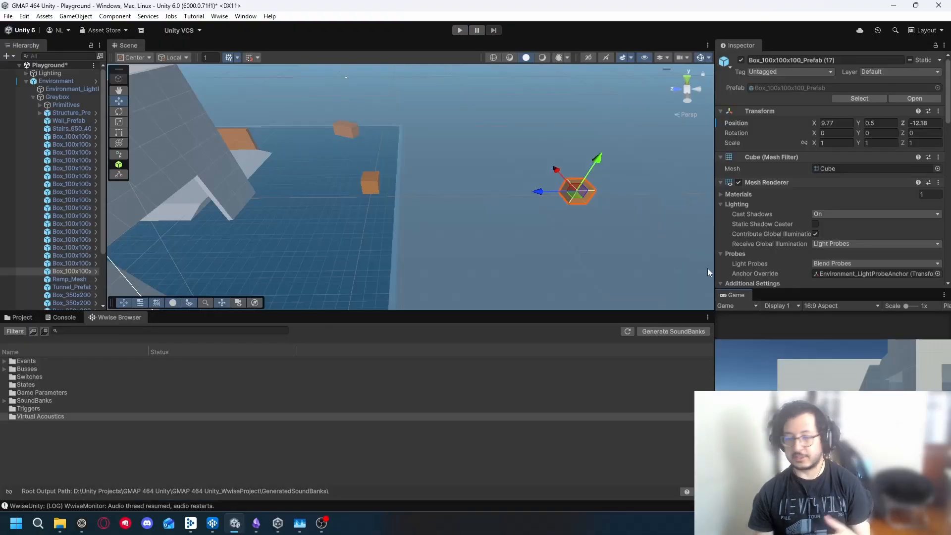
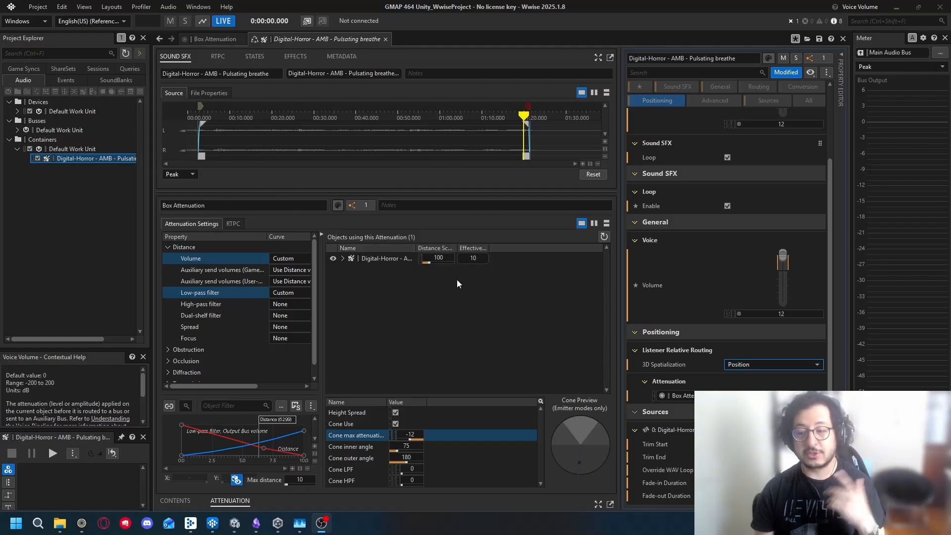
In Wwise, widen the Property Editor and display the ambience's Positioning properties without the modified-only filter.
{"action": "left_click_drag", "start_coordinate": [621, 288], "coordinate": [541, 302]}
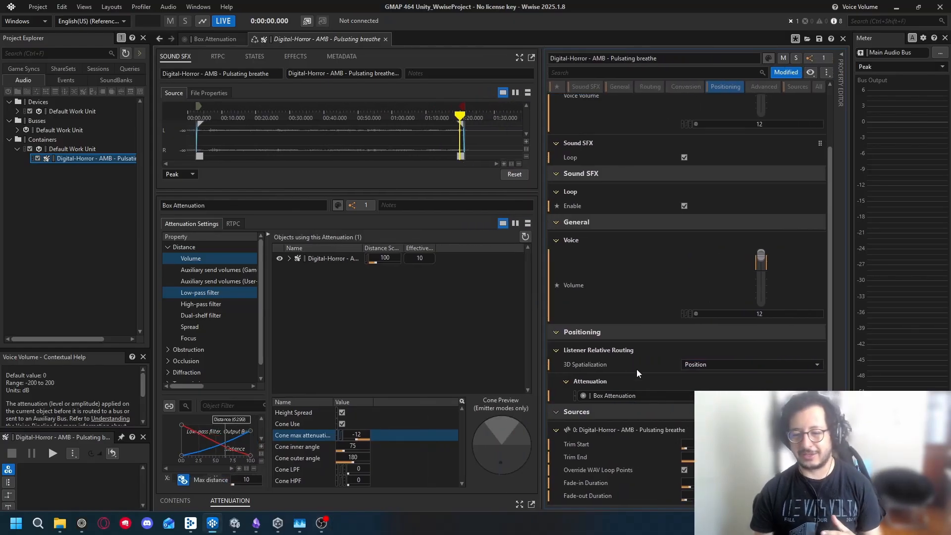
{"action": "left_click", "coordinate": [175, 501]}
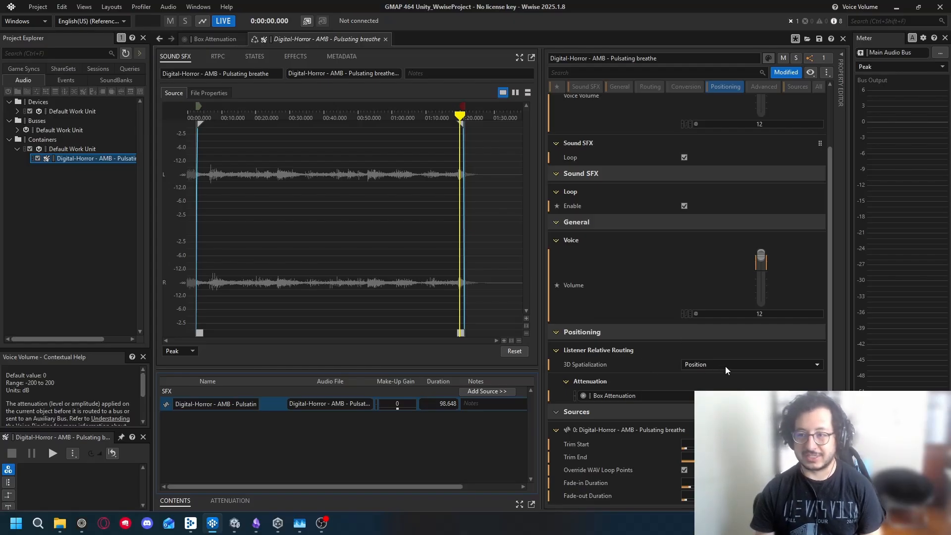
{"action": "left_click", "coordinate": [786, 73]}
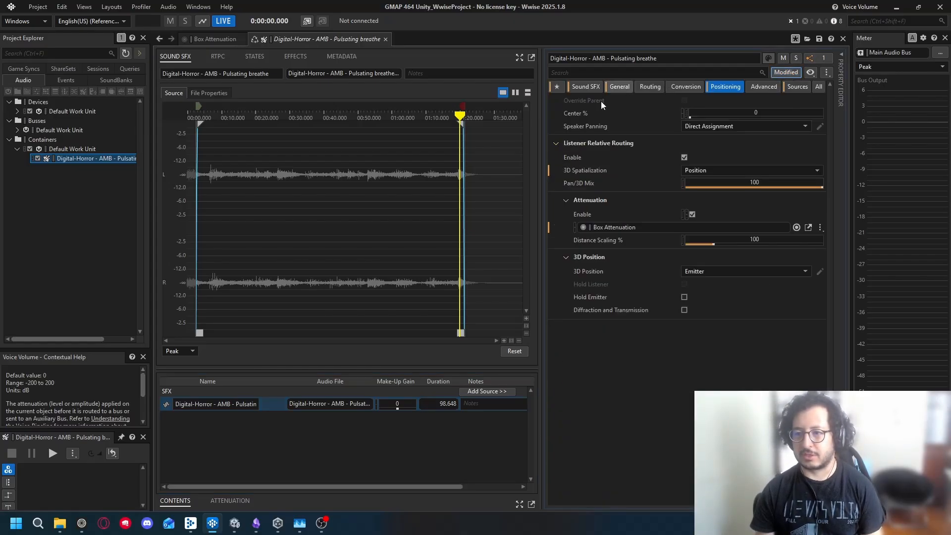
{"action": "left_click", "coordinate": [556, 88]}
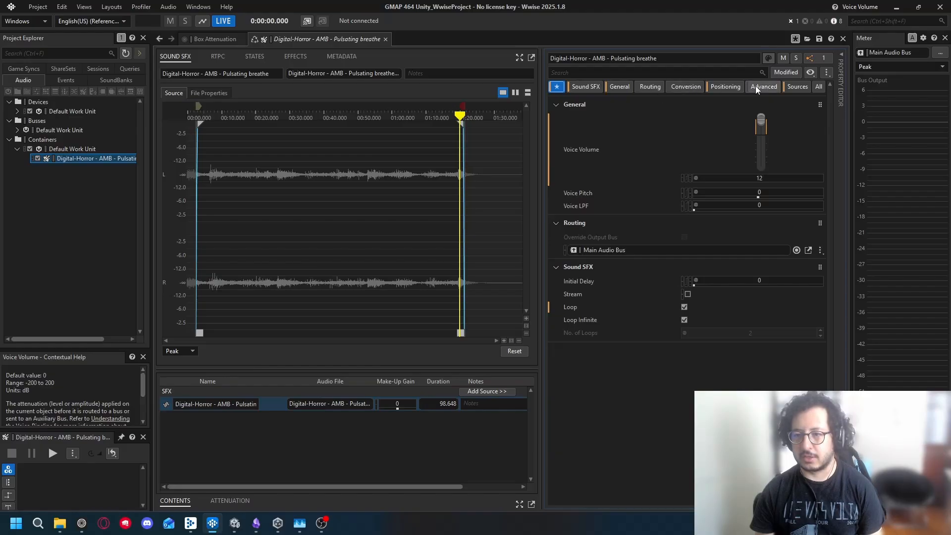
{"action": "left_click", "coordinate": [725, 87]}
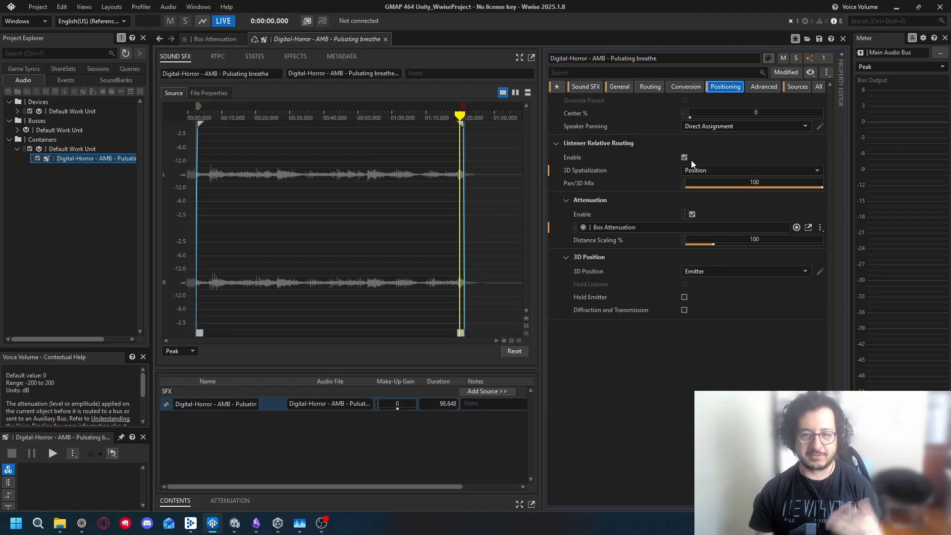
Try Position + Orientation and None as the ambience's 3D Spatialization.
{"action": "left_click", "coordinate": [711, 171]}
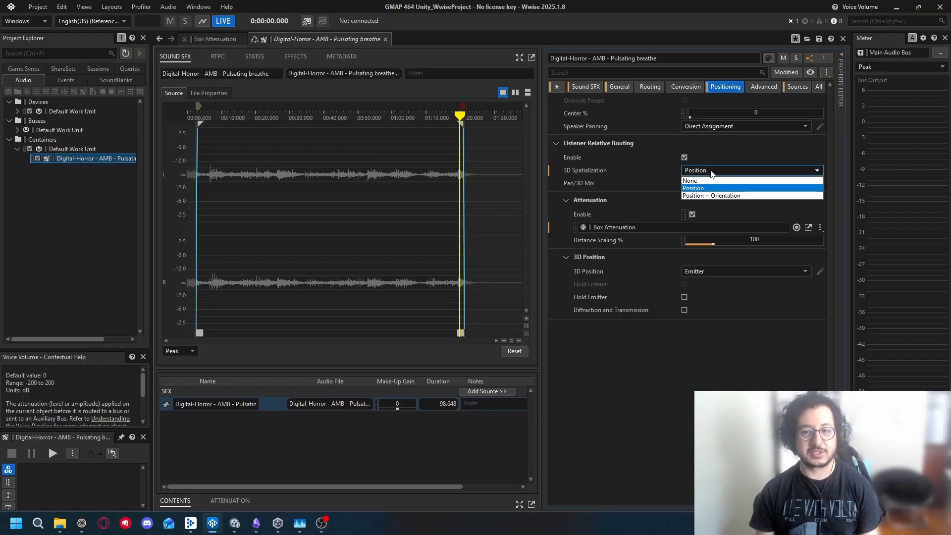
{"action": "left_click", "coordinate": [711, 170]}
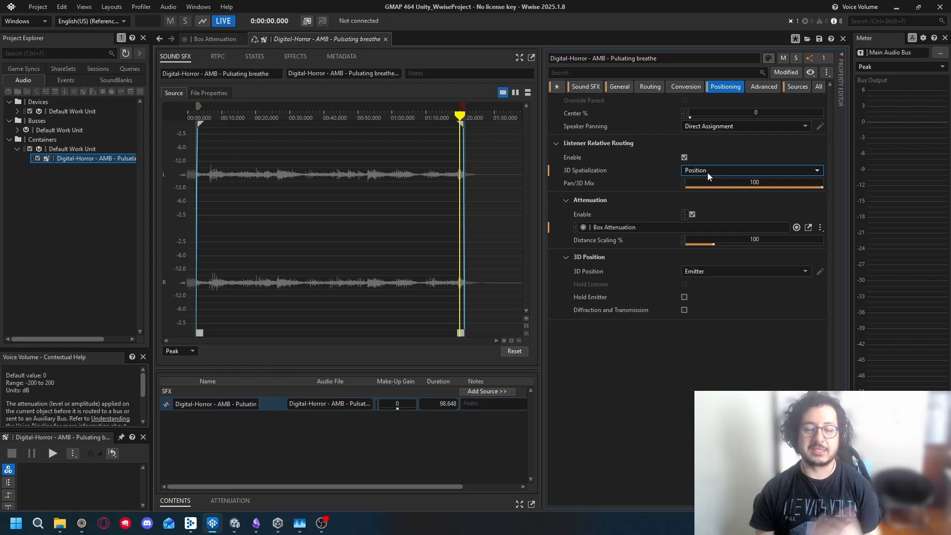
{"action": "left_click", "coordinate": [708, 173]}
{"action": "left_click", "coordinate": [702, 195]}
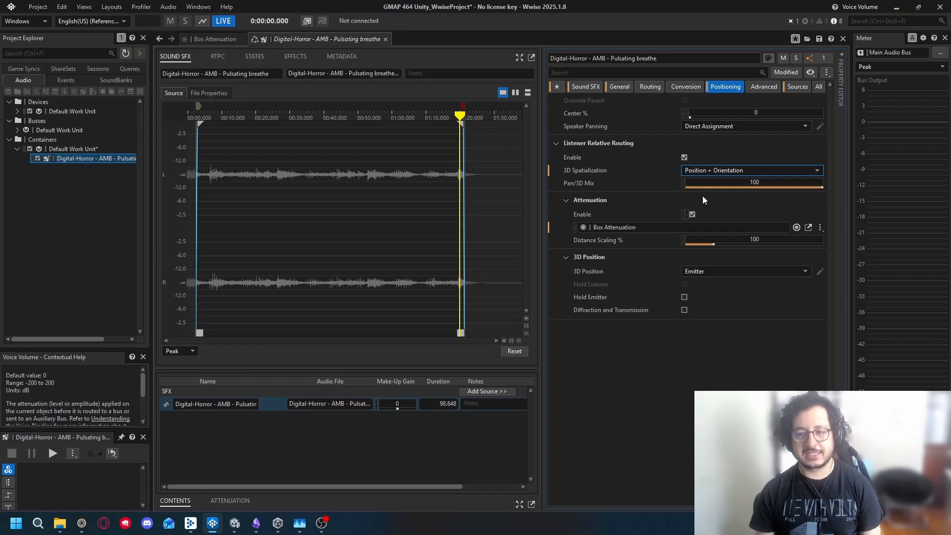
{"action": "left_click", "coordinate": [709, 172]}
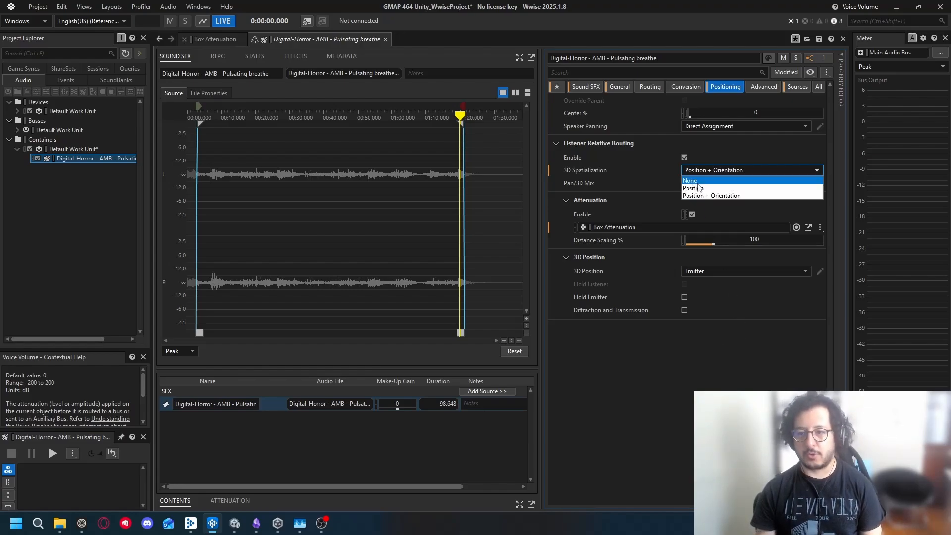
{"action": "left_click", "coordinate": [721, 182]}
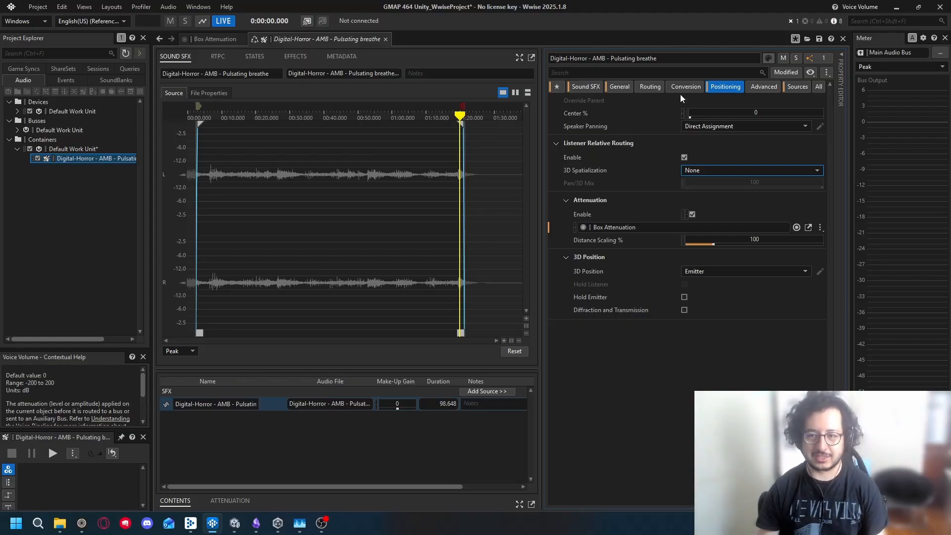
Play the ambience with 3D Spatialization off and compare it with Position and Position + Orientation on the meter.
{"action": "key", "text": "space"}
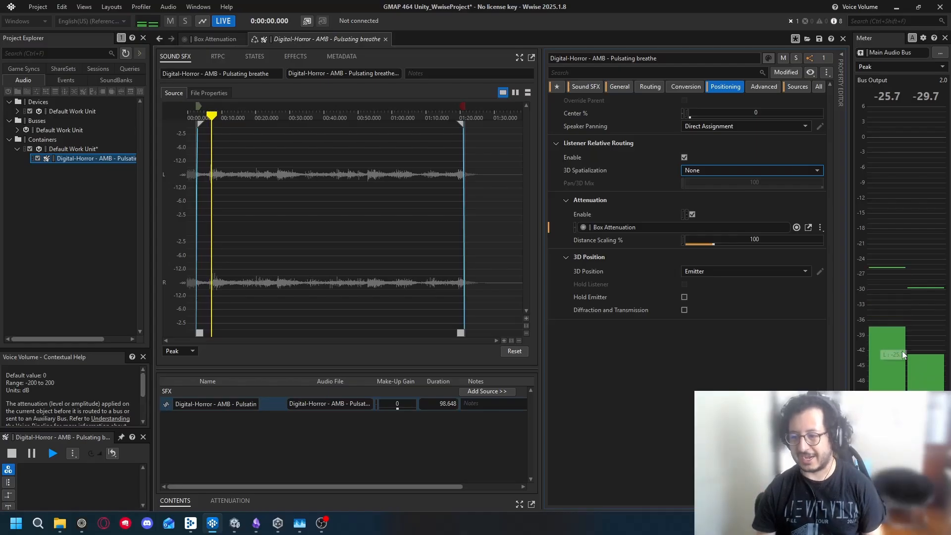
{"action": "left_click", "coordinate": [707, 170]}
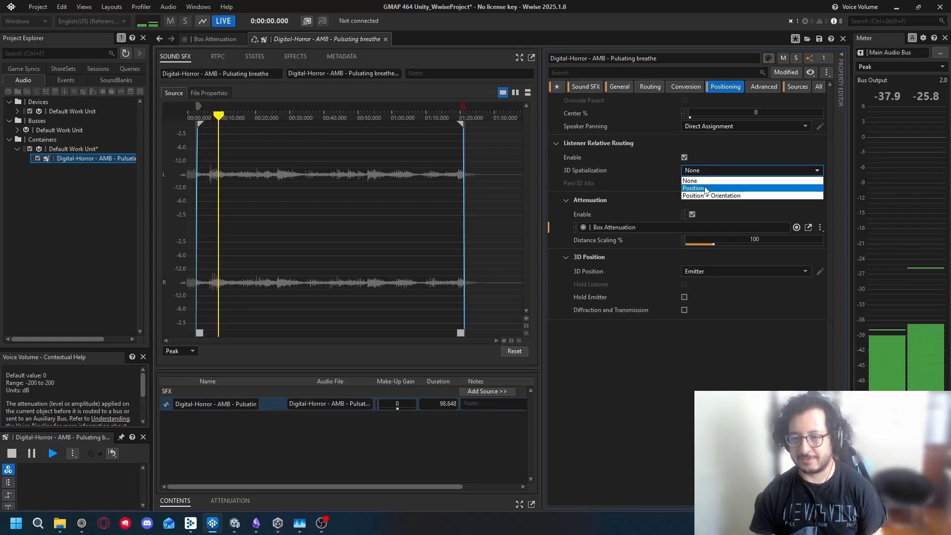
{"action": "left_click", "coordinate": [704, 188]}
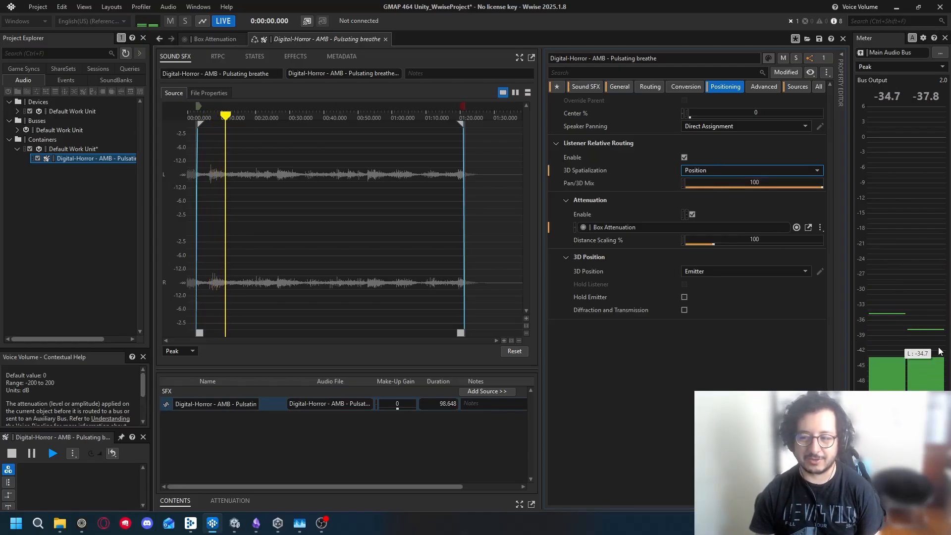
{"action": "left_click", "coordinate": [711, 170]}
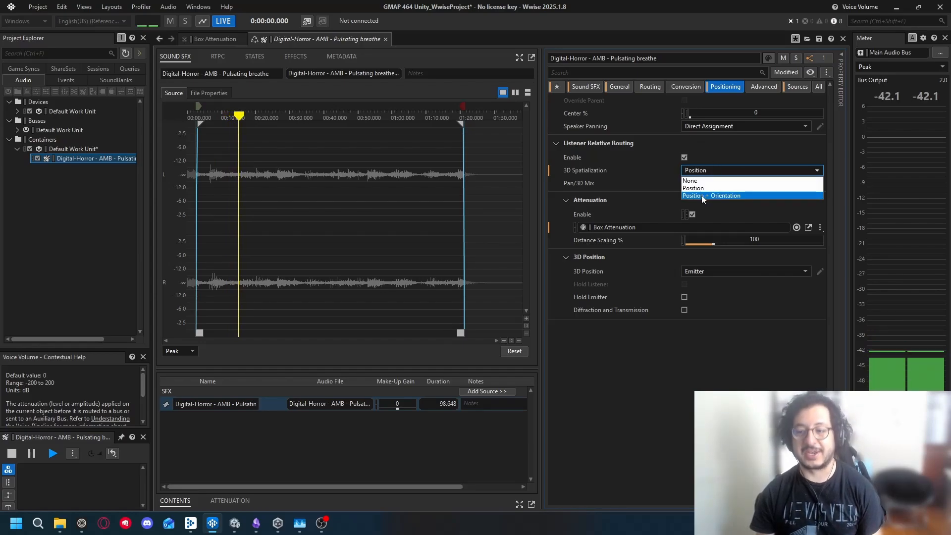
{"action": "left_click", "coordinate": [704, 196]}
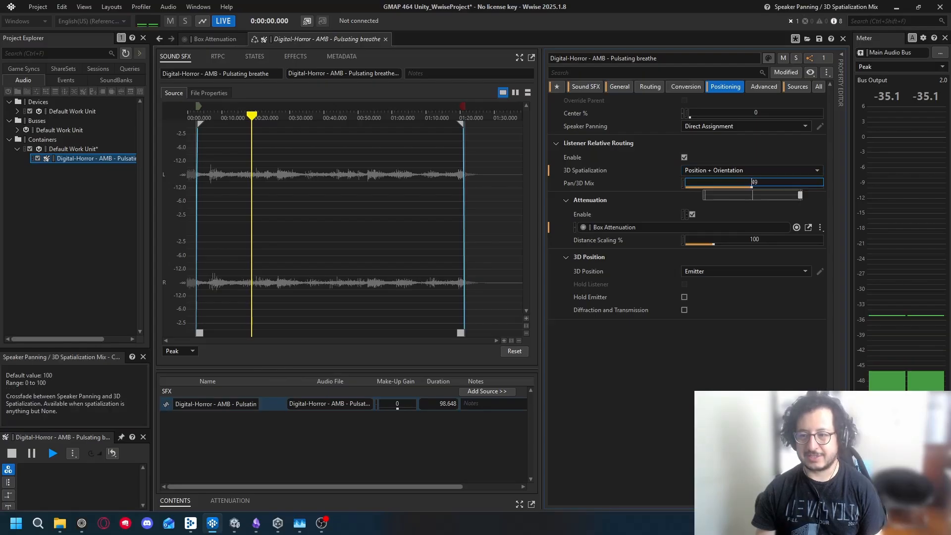
Sweep the Pan/3D Mix down to 0 and return it to 100 while the ambience plays.
{"action": "left_click", "coordinate": [817, 185]}
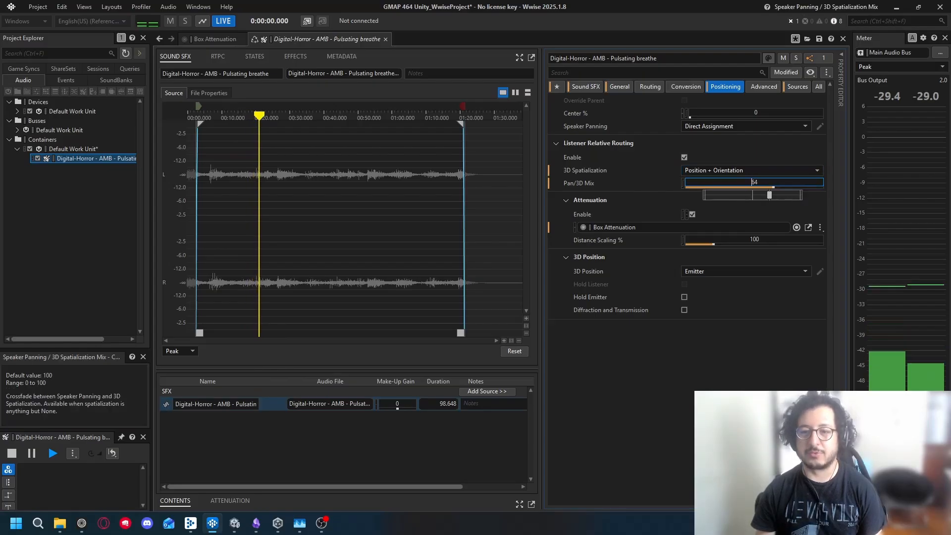
{"action": "left_click_drag", "start_coordinate": [800, 195], "coordinate": [705, 195]}
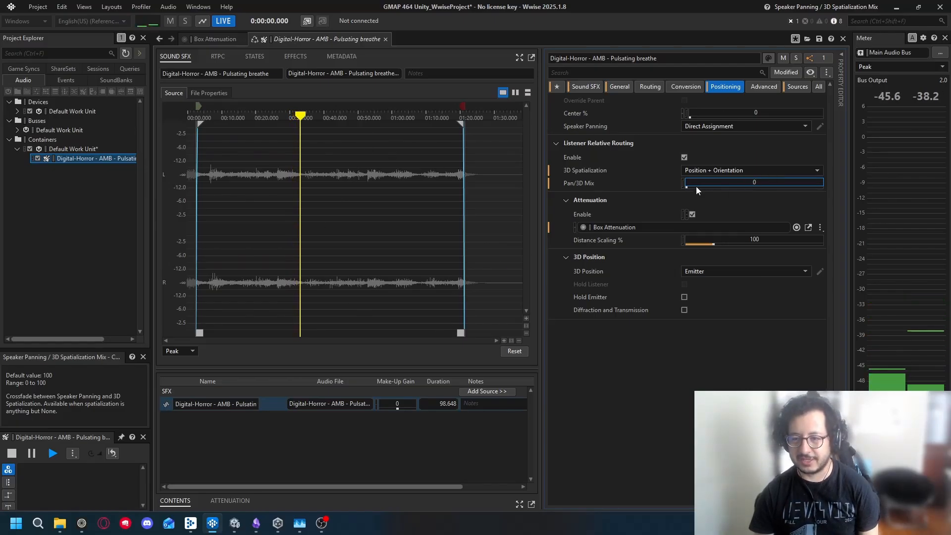
{"action": "left_click_drag", "start_coordinate": [687, 187], "coordinate": [800, 195]}
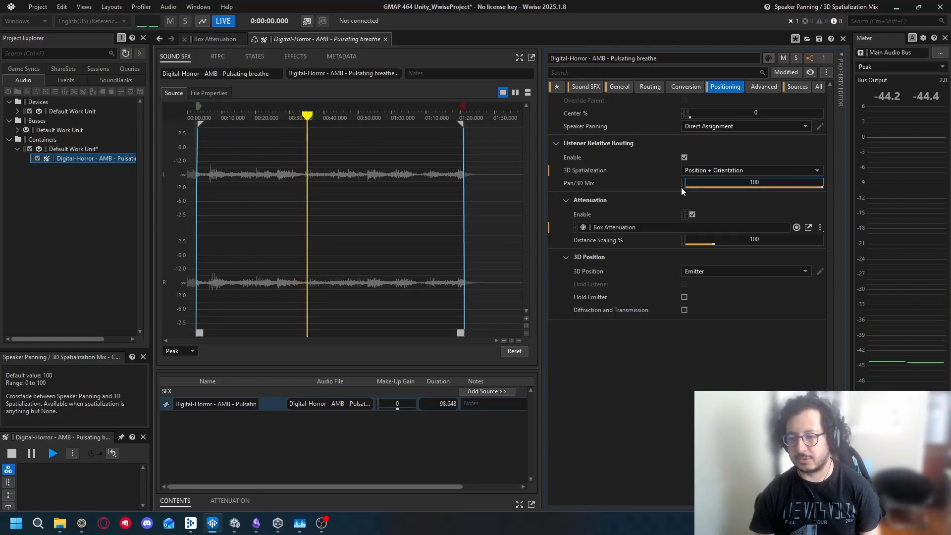
Set the ambience's 3D Spatialization back to Position and stop the playback.
{"action": "left_click", "coordinate": [733, 170]}
{"action": "left_click", "coordinate": [707, 189]}
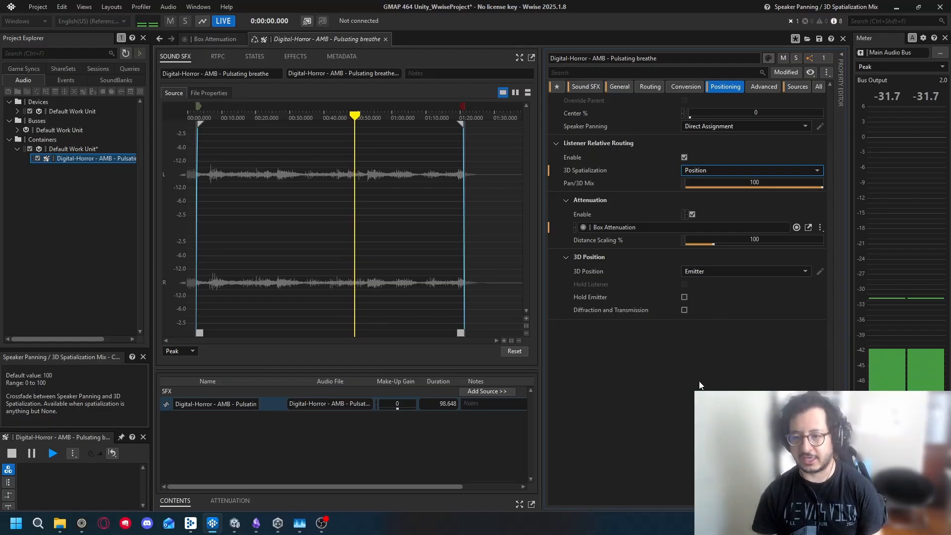
{"action": "key", "text": "space"}
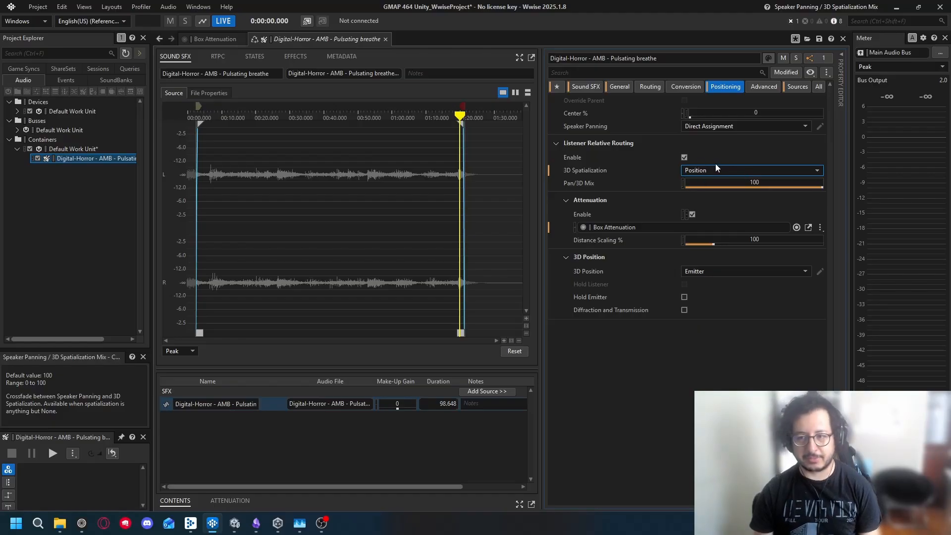
Try Position + Orientation as the ambience's 3D Spatialization with a lowered Pan/3D Mix, and return to Position with the mix at 100.
{"action": "left_click", "coordinate": [710, 171]}
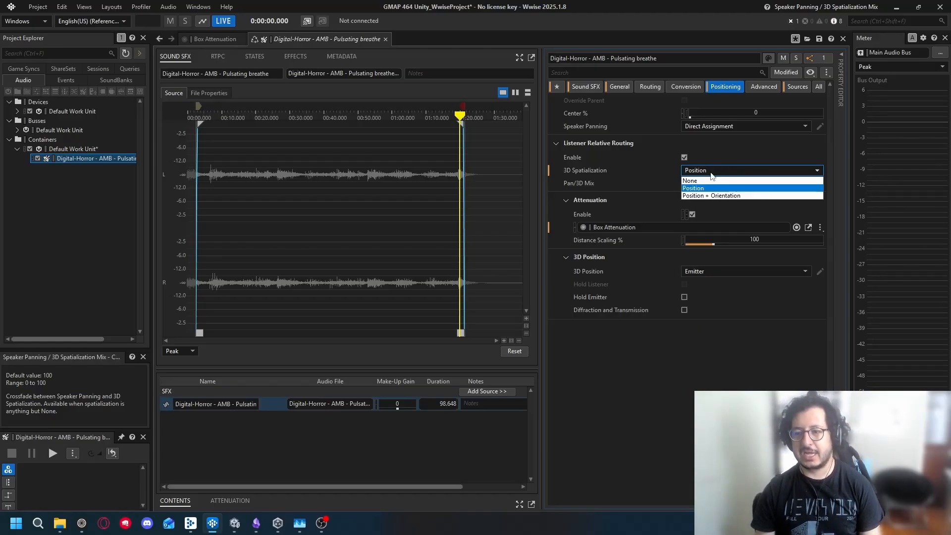
{"action": "left_click", "coordinate": [706, 196]}
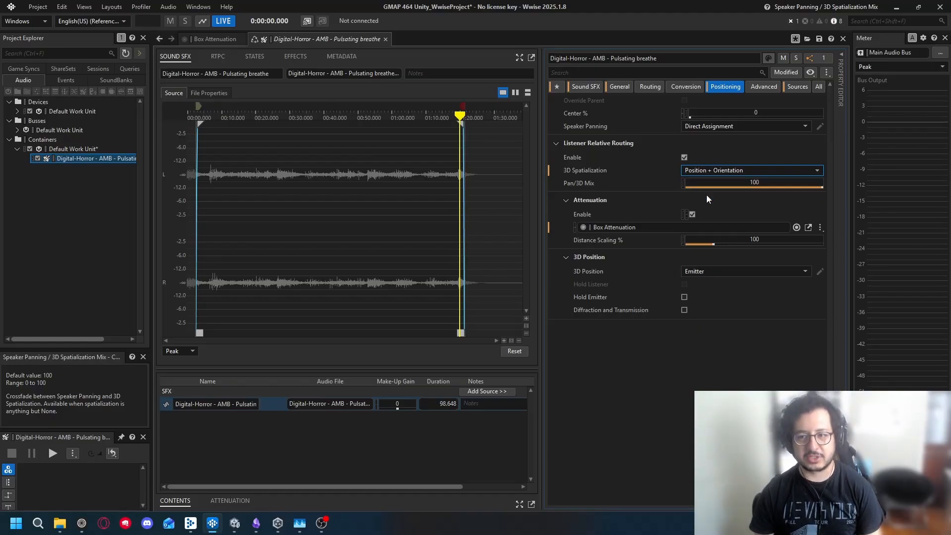
{"action": "left_click", "coordinate": [786, 189]}
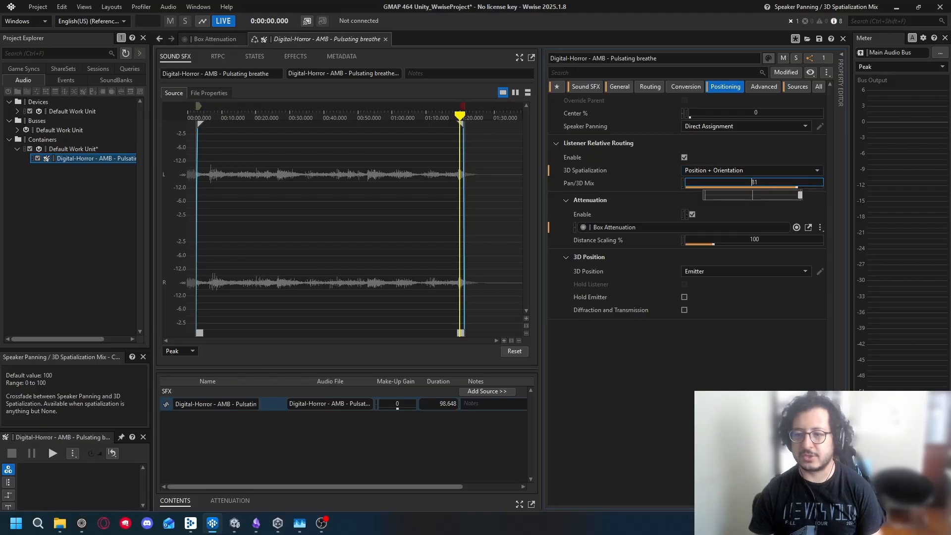
{"action": "left_click", "coordinate": [708, 172]}
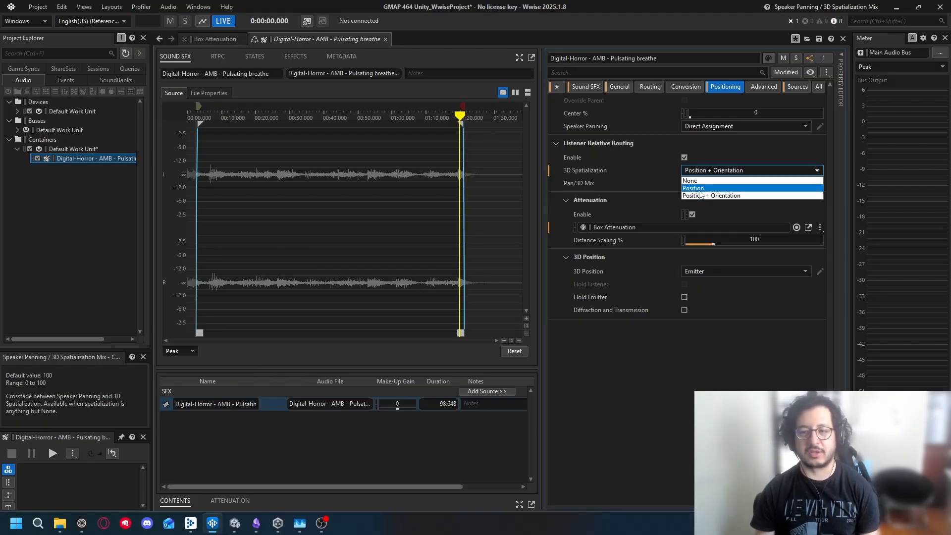
{"action": "left_click", "coordinate": [700, 189]}
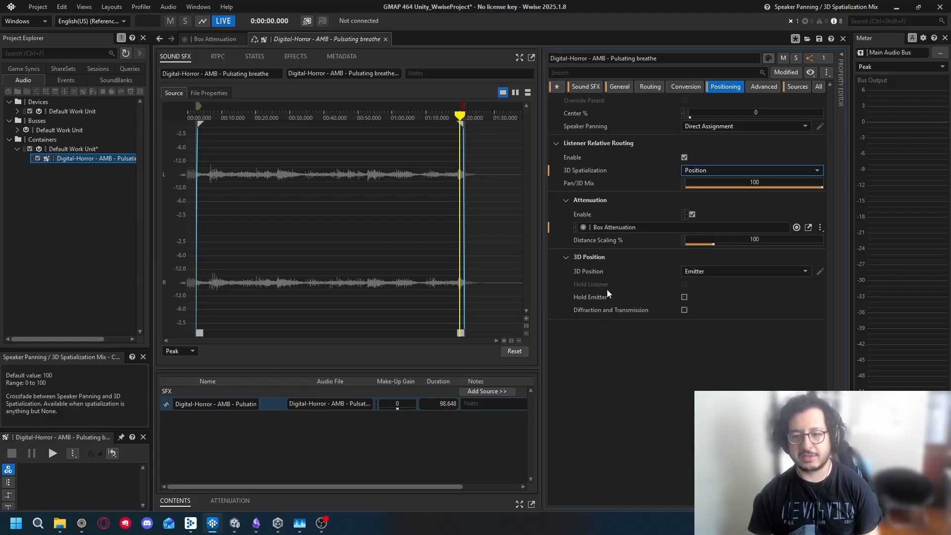
Set the ambience's 3D Position to Emitter with Automation and open its Position Editor.
{"action": "left_click", "coordinate": [720, 275]}
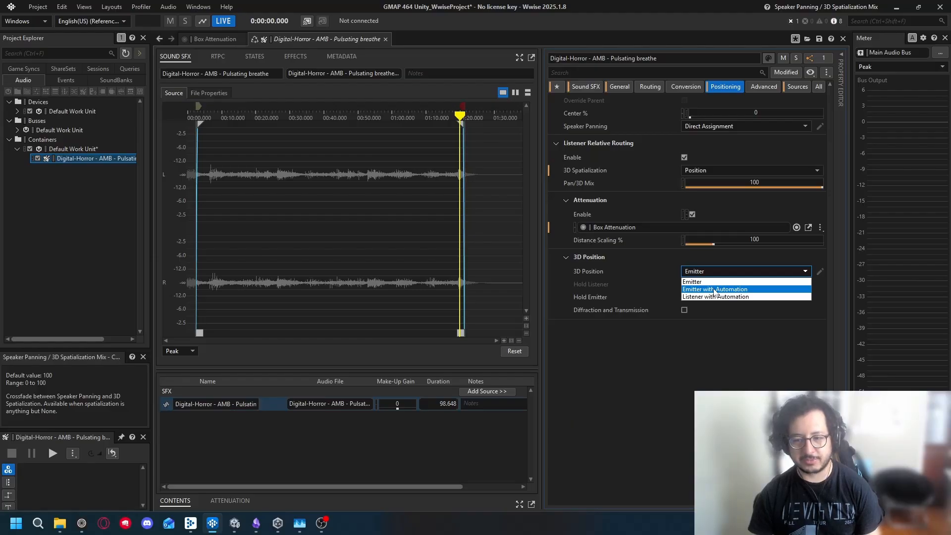
{"action": "left_click", "coordinate": [714, 289]}
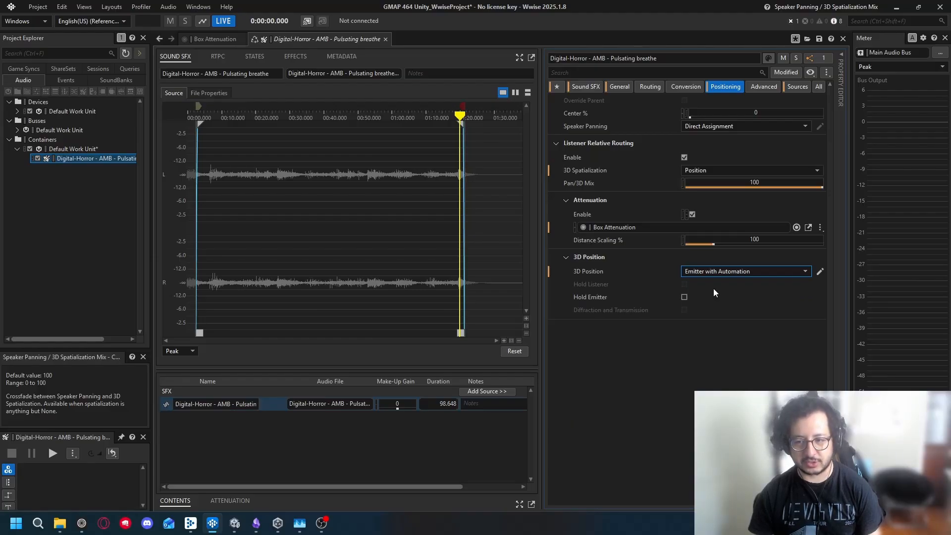
{"action": "left_click", "coordinate": [820, 272]}
{"action": "left_click_drag", "start_coordinate": [209, 11], "coordinate": [463, 132]}
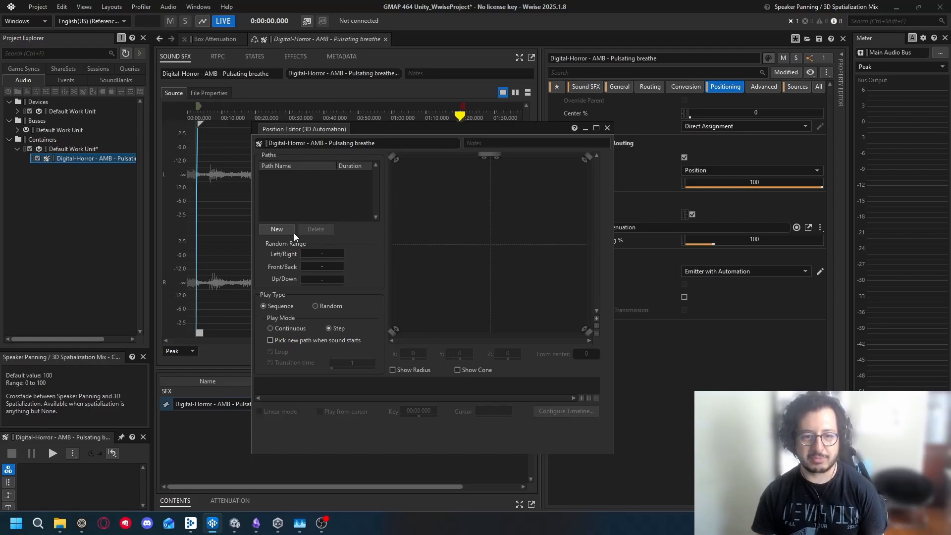
Add three position paths, placing the second's point at about X -68, Y 48 and the third's at about X 60, Y 52.
{"action": "left_click", "coordinate": [277, 230]}
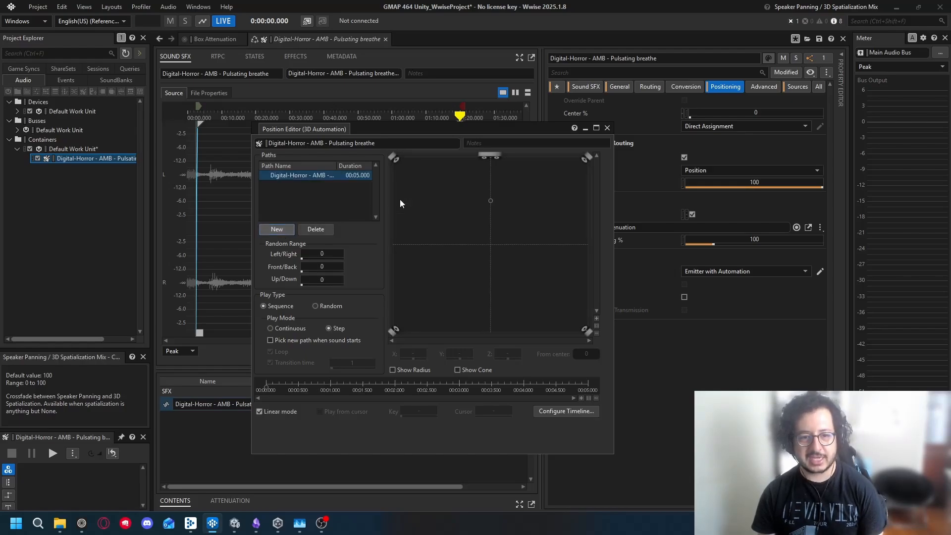
{"action": "left_click", "coordinate": [280, 229]}
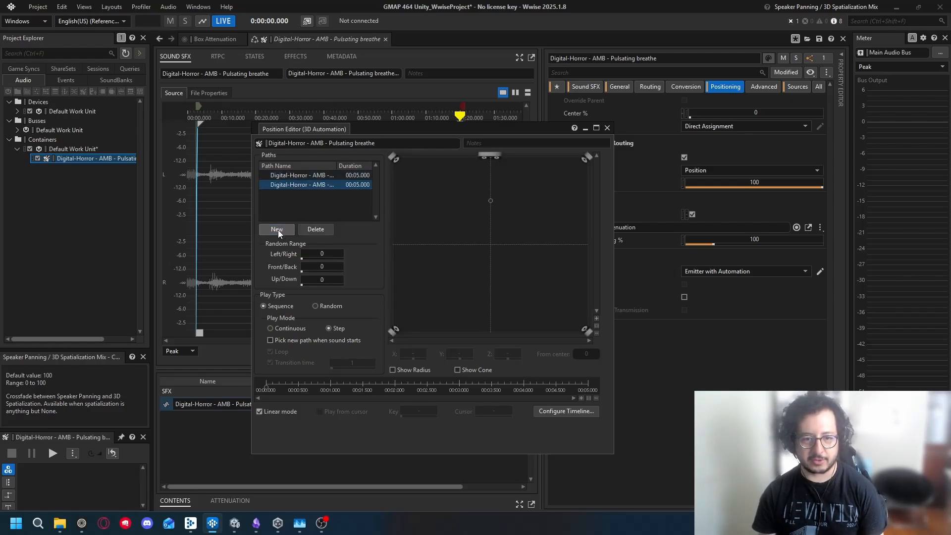
{"action": "left_click", "coordinate": [278, 229]}
{"action": "left_click", "coordinate": [319, 185]}
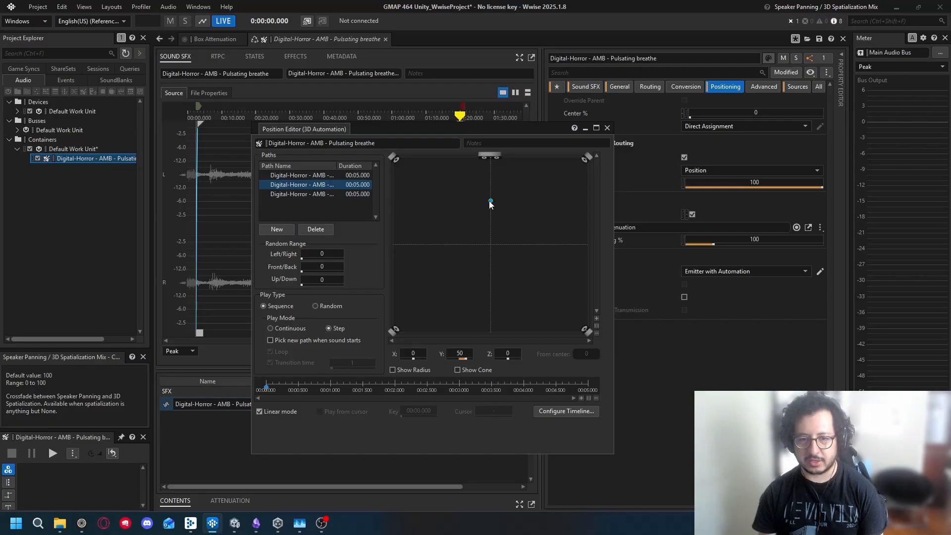
{"action": "left_click", "coordinate": [324, 195]}
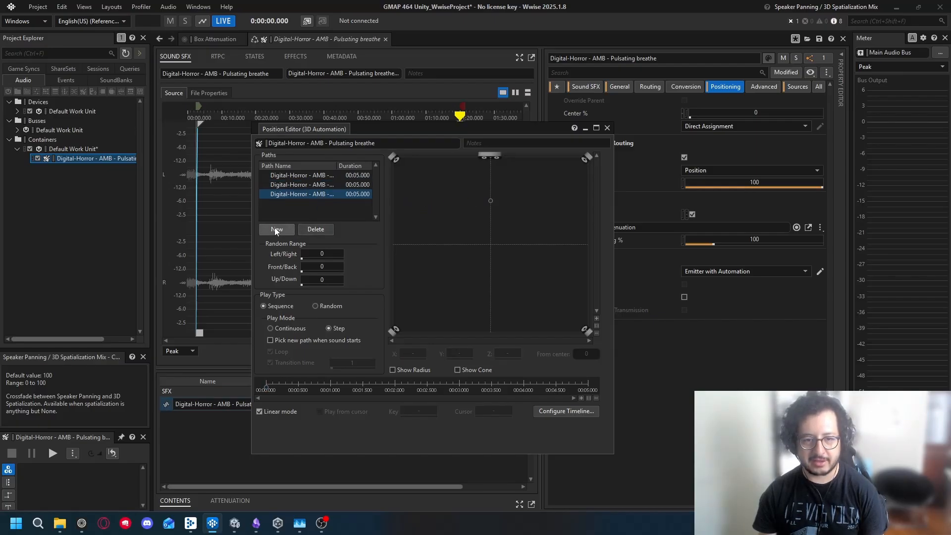
{"action": "left_click_drag", "start_coordinate": [495, 200], "coordinate": [532, 200]}
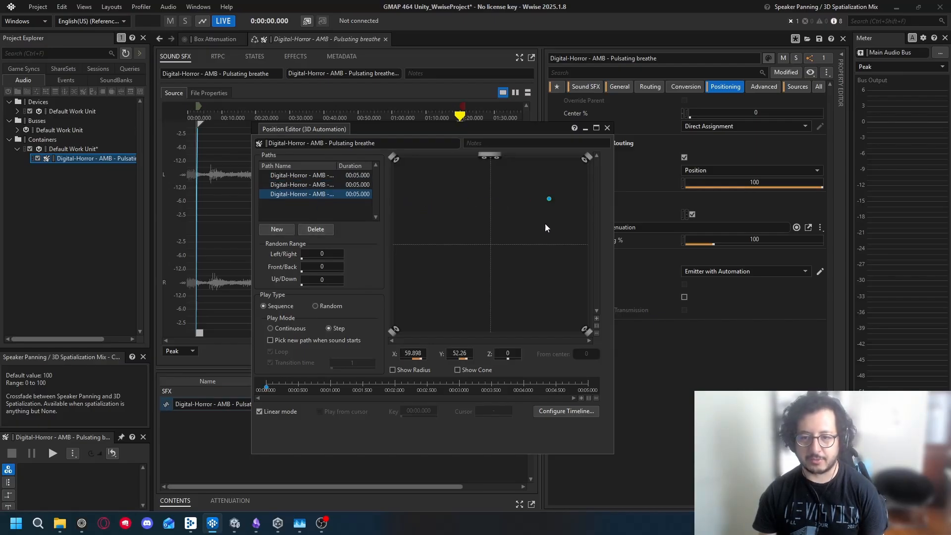
Play the ambience repeatedly to audition the three position paths in sequence, keeping the waveform and the editor in view.
{"action": "left_click", "coordinate": [305, 176]}
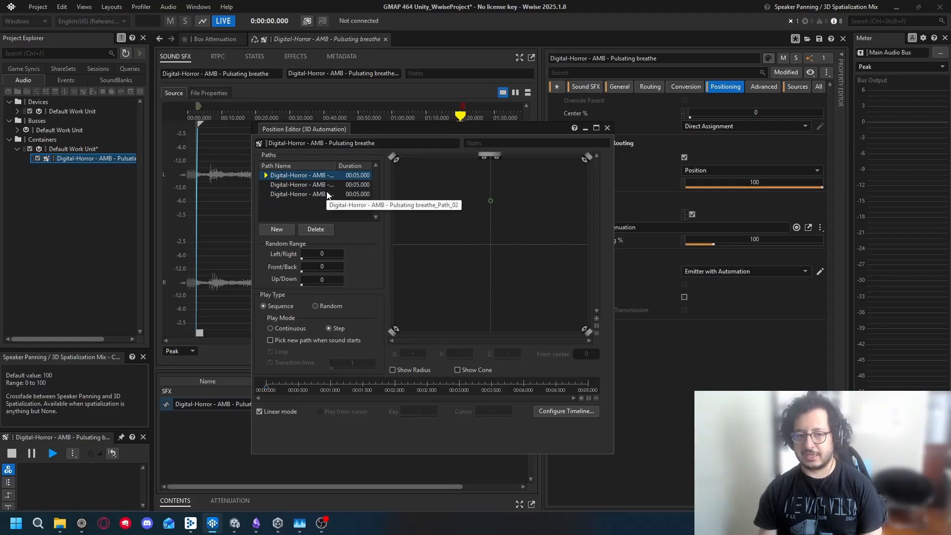
{"action": "key", "text": "space"}
{"action": "key", "text": "space"}
{"action": "key", "text": "space"}
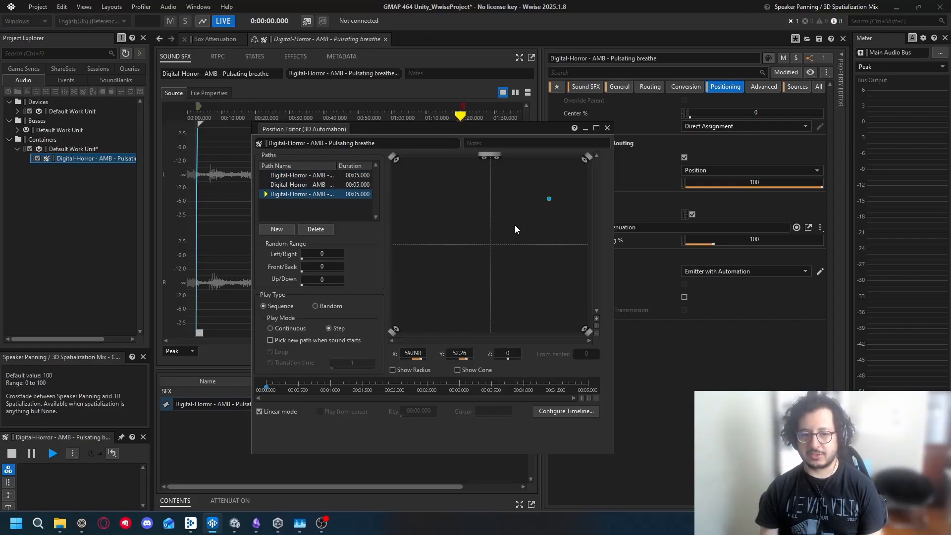
{"action": "key", "text": "space"}
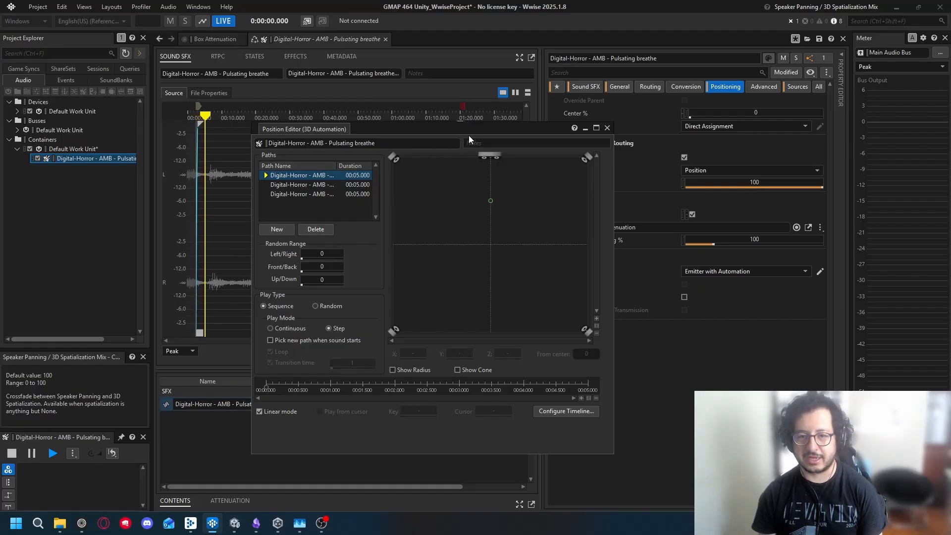
{"action": "left_click_drag", "start_coordinate": [478, 135], "coordinate": [467, 235]}
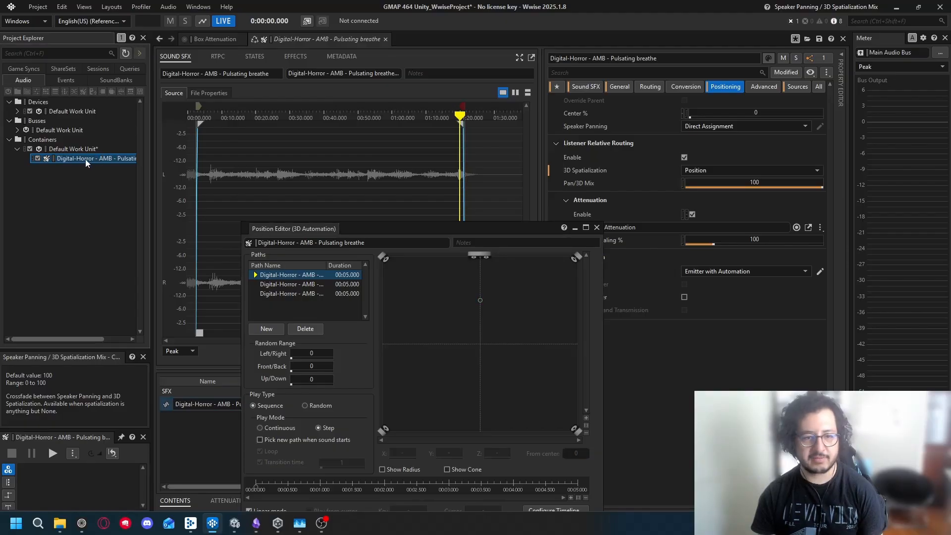
{"action": "key", "text": "space"}
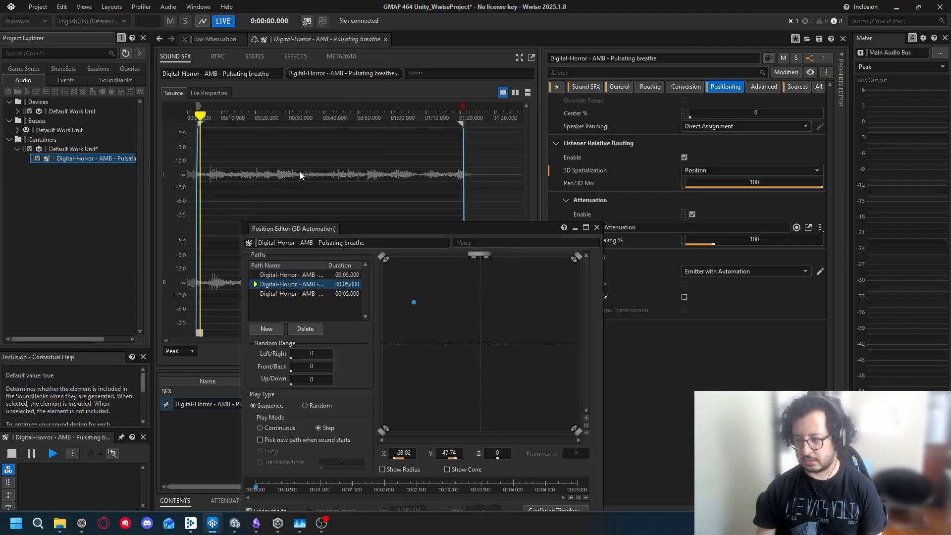
{"action": "key", "text": "space"}
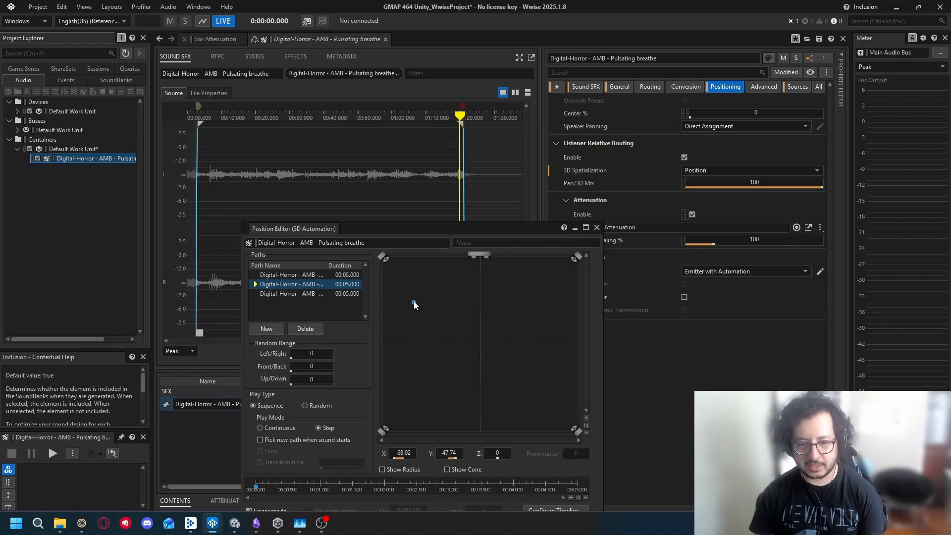
Move the second and third paths' points closer to the centre, the third to about X 35, Y 23, and replay the paths.
{"action": "key", "text": "space"}
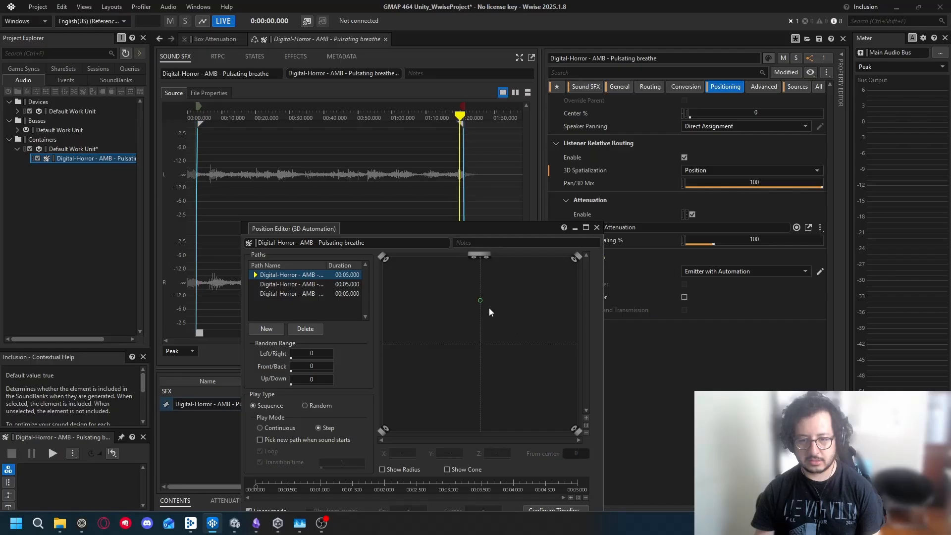
{"action": "key", "text": "space"}
{"action": "key", "text": "space"}
{"action": "key", "text": "space"}
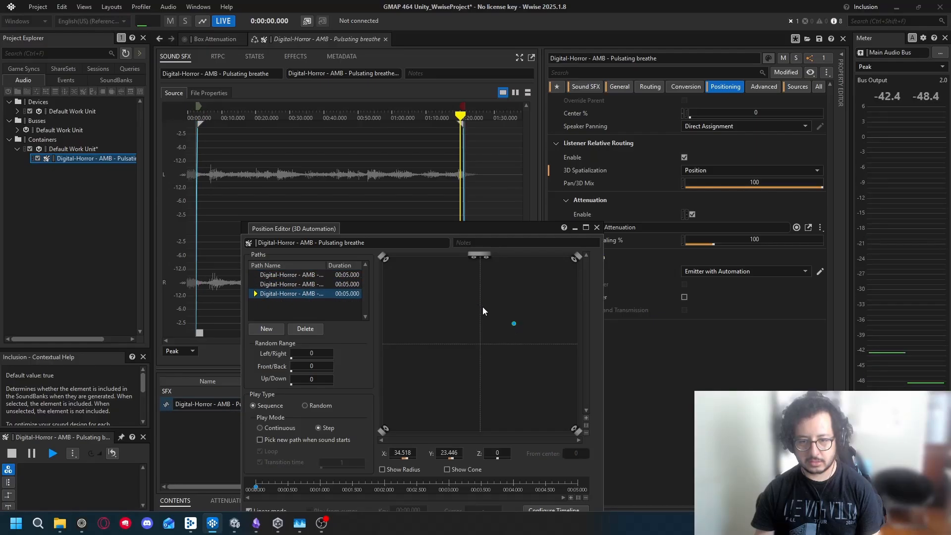
{"action": "key", "text": "space"}
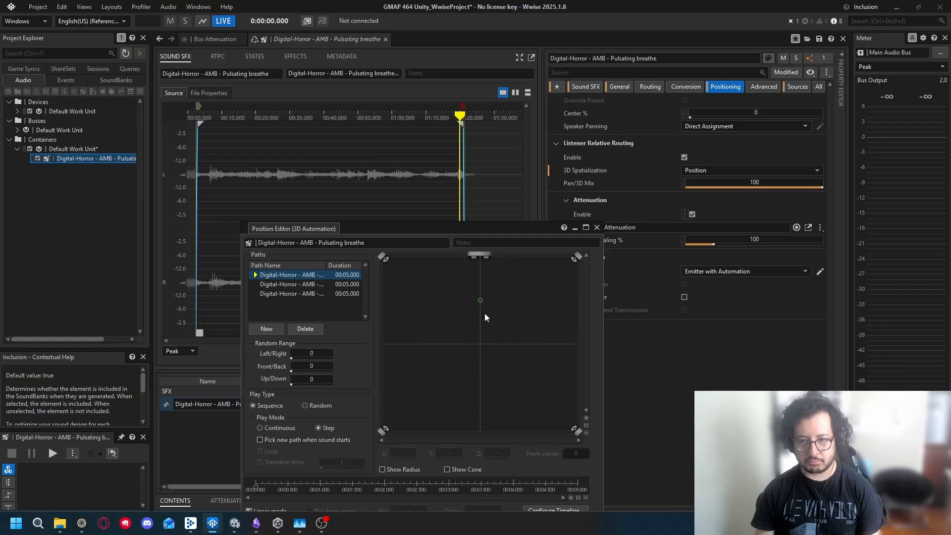
Close the Position Editor and check the Box Attenuation settings while the ambience plays, then stop the playback.
{"action": "left_click", "coordinate": [597, 228]}
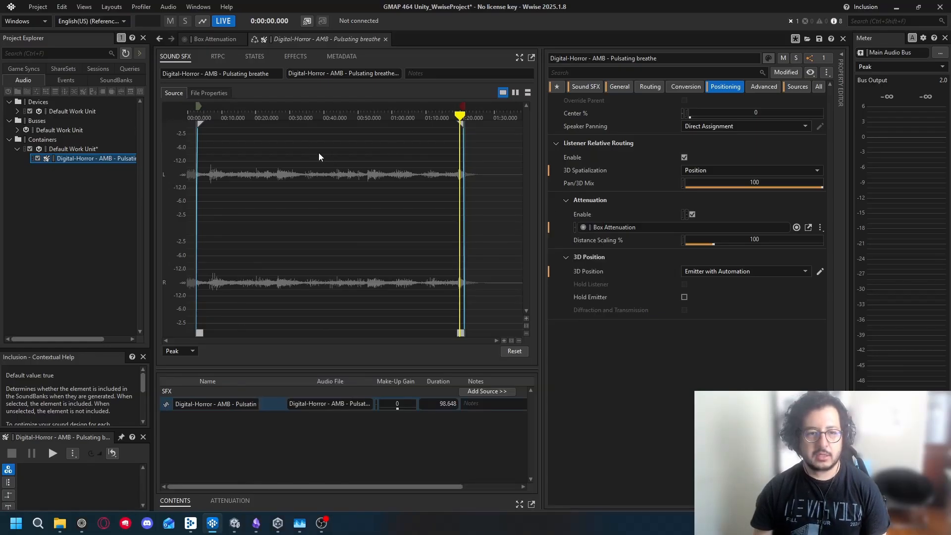
{"action": "key", "text": "space"}
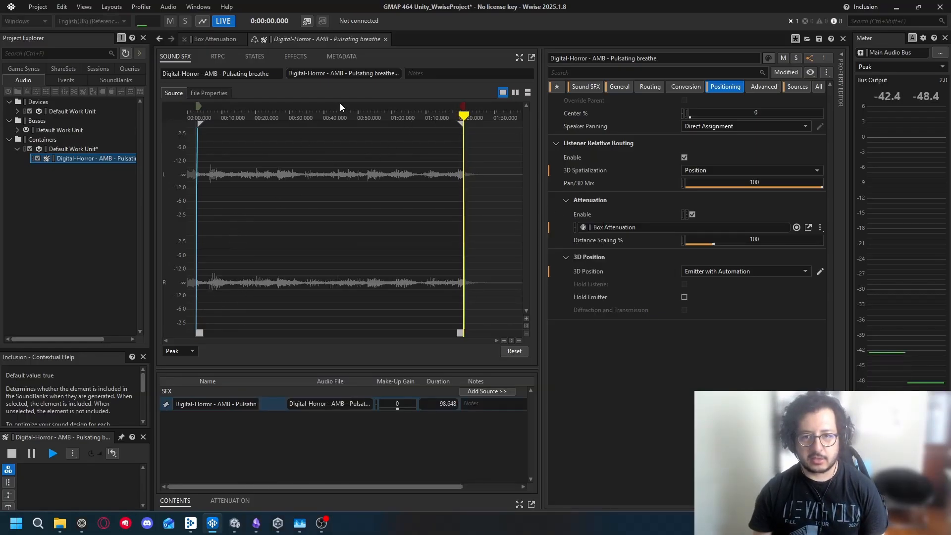
{"action": "left_click", "coordinate": [241, 501]}
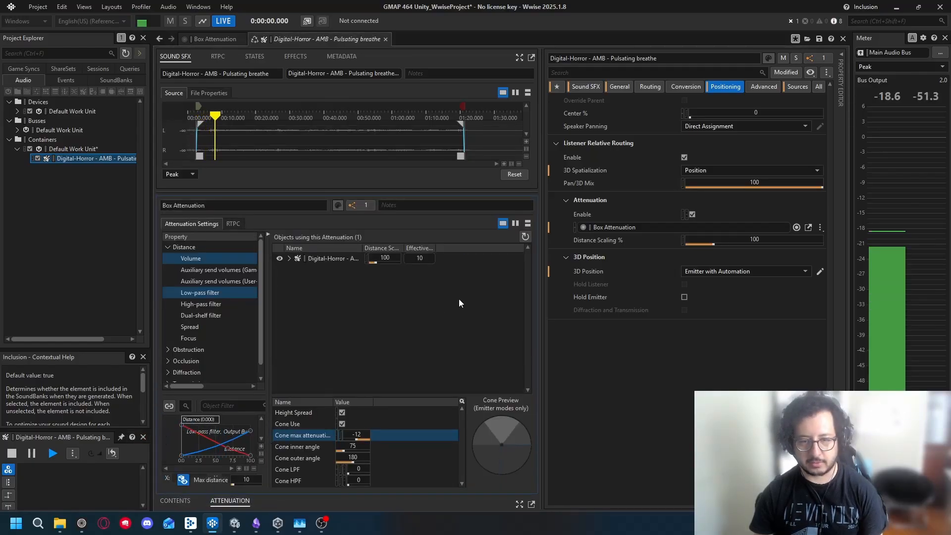
{"action": "key", "text": "space"}
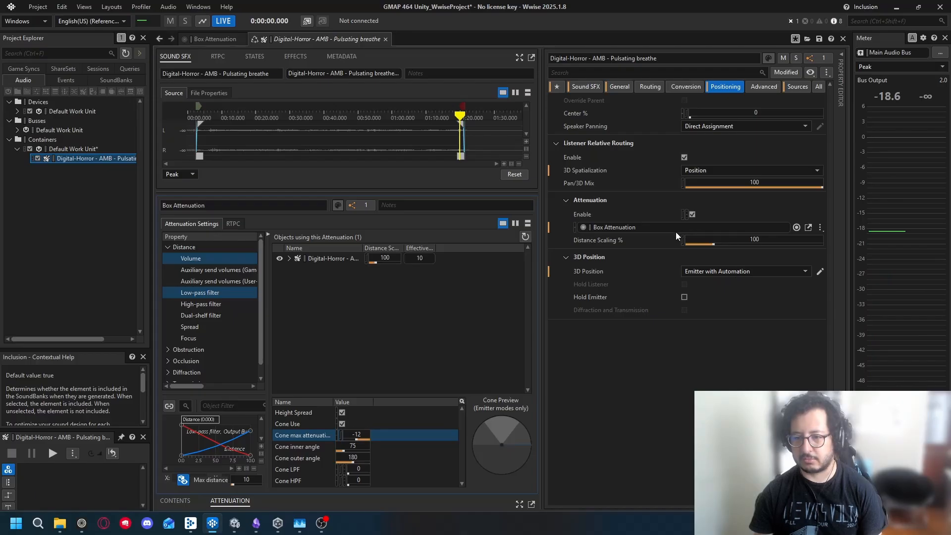
Reopen the Position Editor and compare the three paths' left and right levels on the meter by replaying the ambience.
{"action": "left_click", "coordinate": [820, 271]}
{"action": "key", "text": "space"}
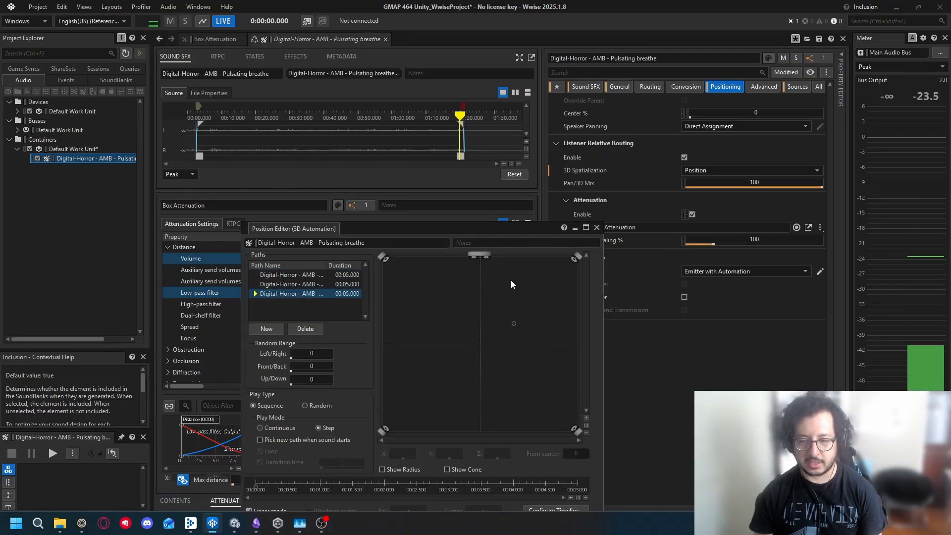
{"action": "key", "text": "space"}
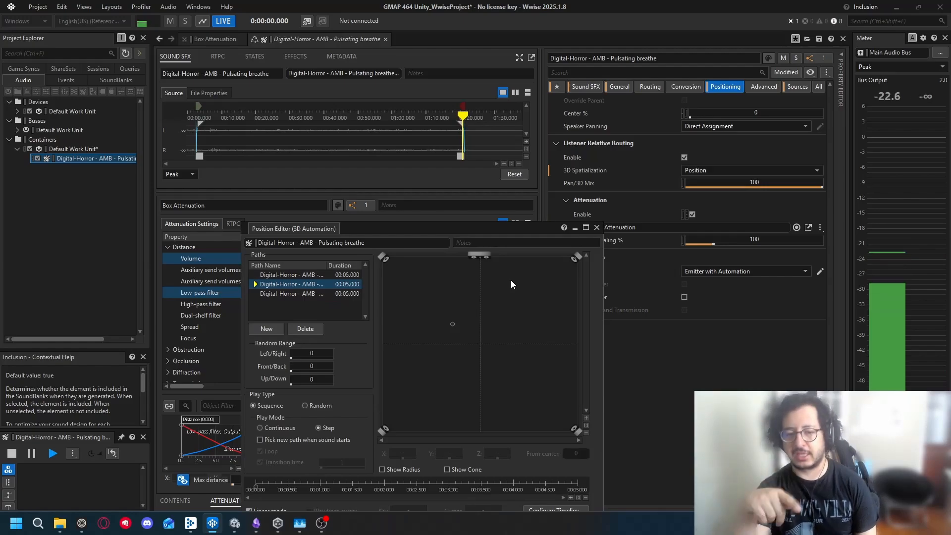
{"action": "key", "text": "space"}
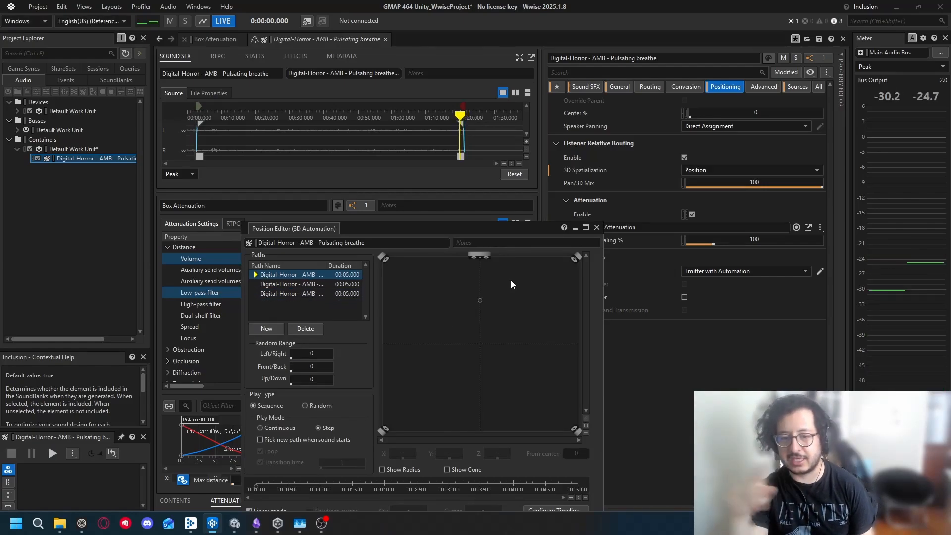
Audition the Pulsating breathe sound with its automation paths and try the Random play type in the Position Editor.
{"action": "key", "text": "space"}
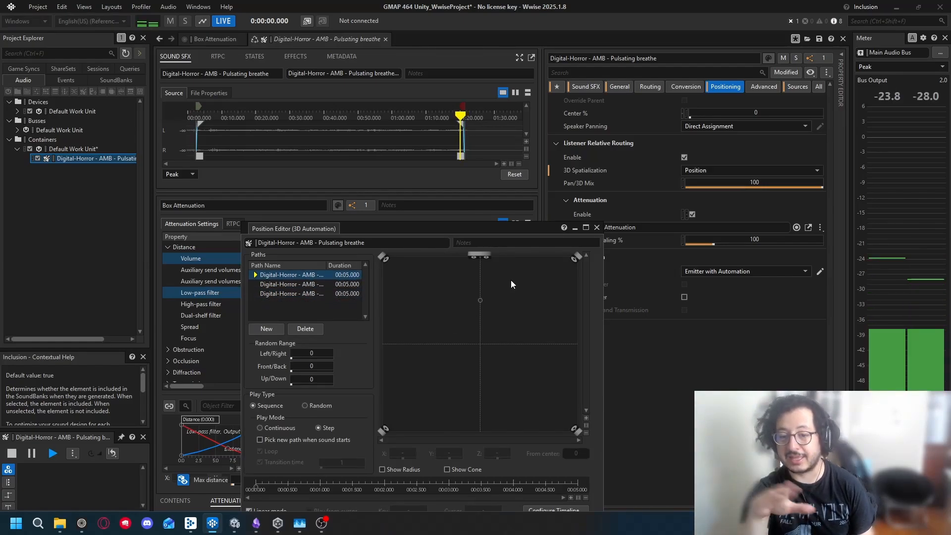
{"action": "key", "text": "space"}
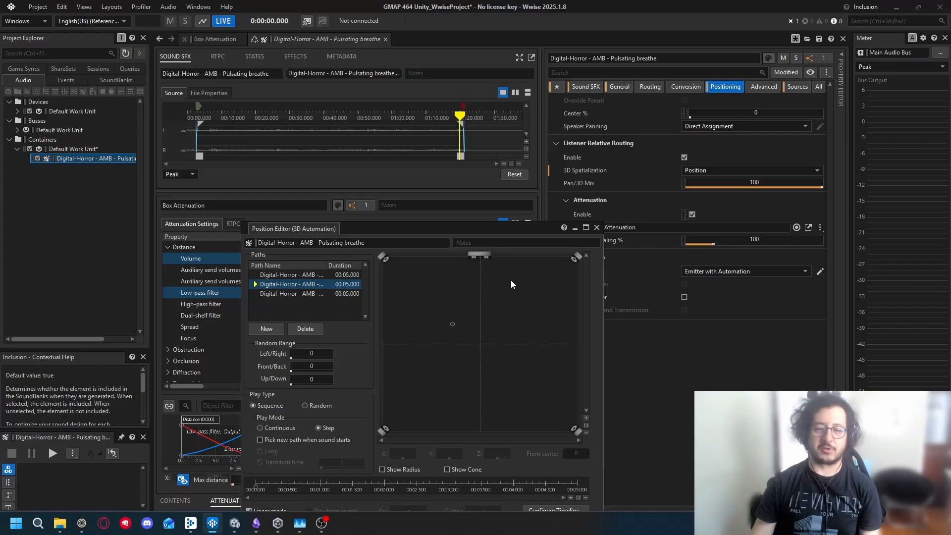
{"action": "left_click_drag", "start_coordinate": [479, 231], "coordinate": [491, 119]}
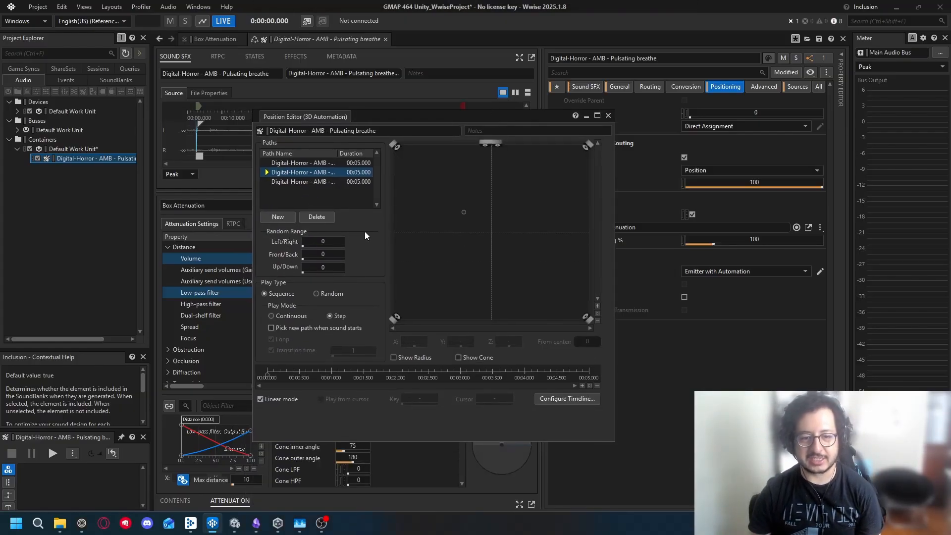
{"action": "left_click", "coordinate": [316, 293]}
{"action": "key", "text": "space"}
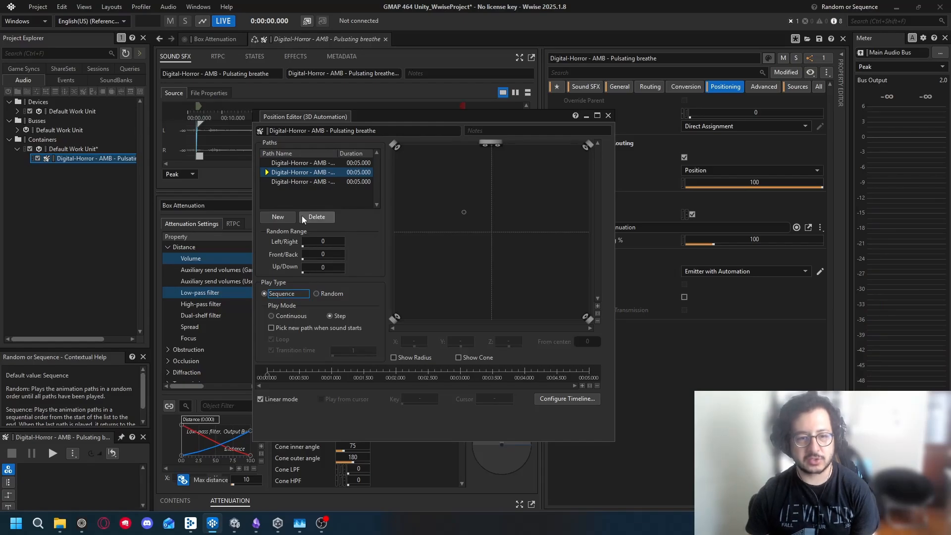
Reshape the first automation path into a closed eight-sided loop around the listener, starting at about X -61, Y 31.
{"action": "left_click", "coordinate": [303, 163]}
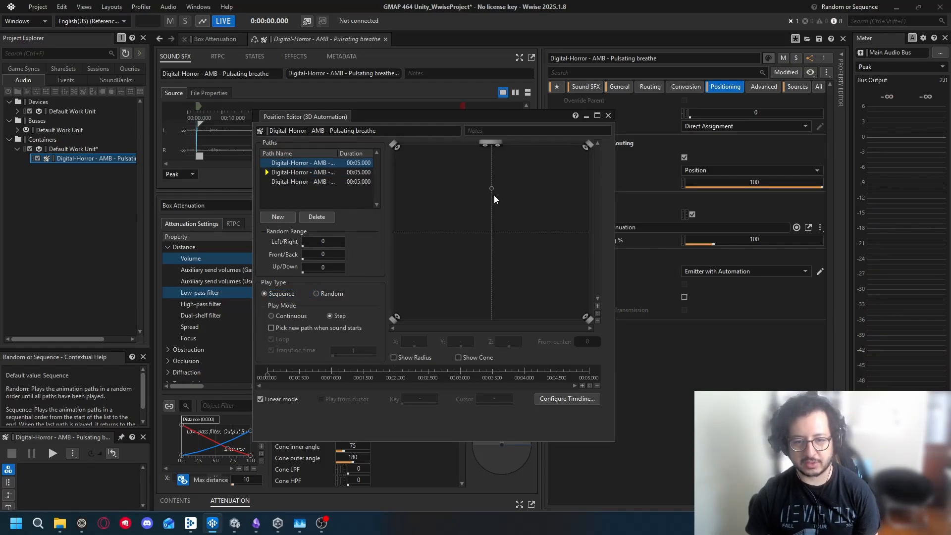
{"action": "left_click", "coordinate": [323, 173]}
{"action": "left_click", "coordinate": [311, 164]}
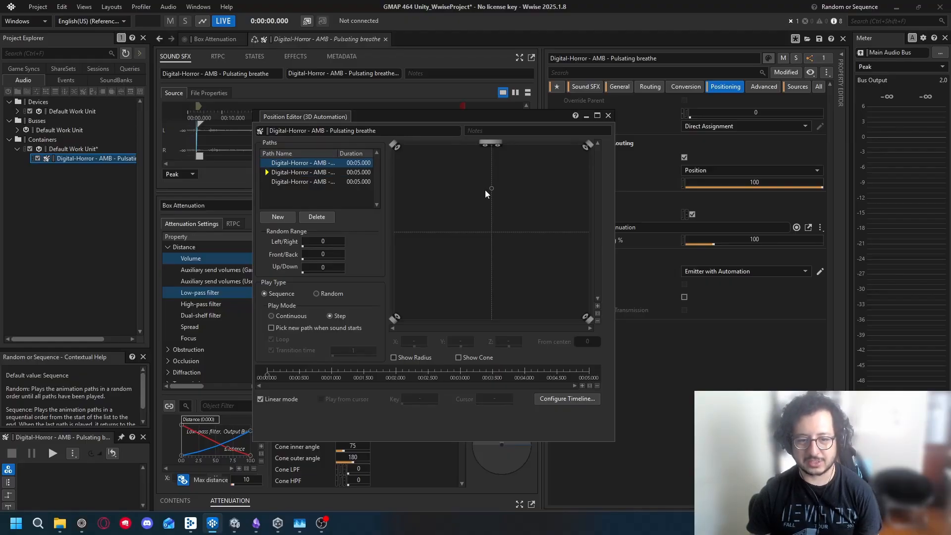
{"action": "left_click_drag", "start_coordinate": [491, 188], "coordinate": [432, 204]}
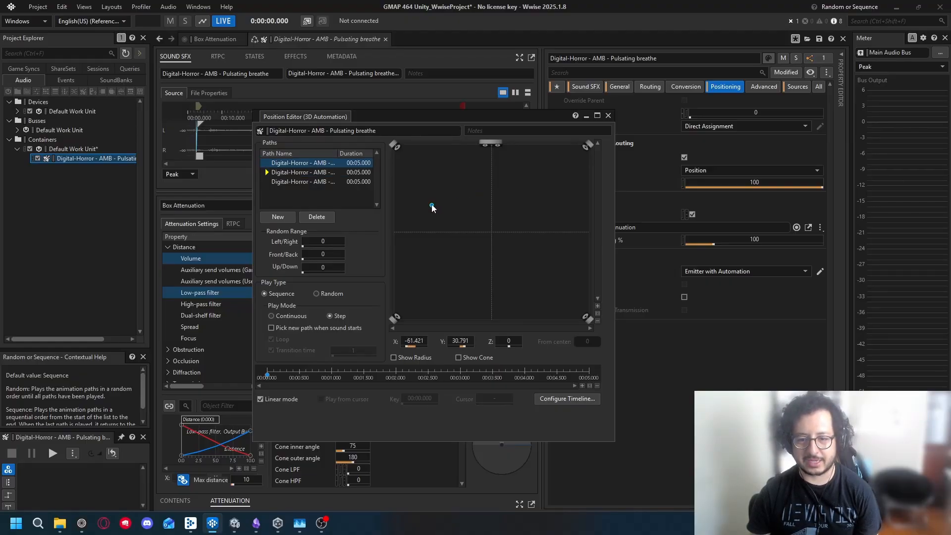
{"action": "left_click", "coordinate": [462, 187]}
{"action": "left_click", "coordinate": [489, 183]}
{"action": "left_click", "coordinate": [533, 191]}
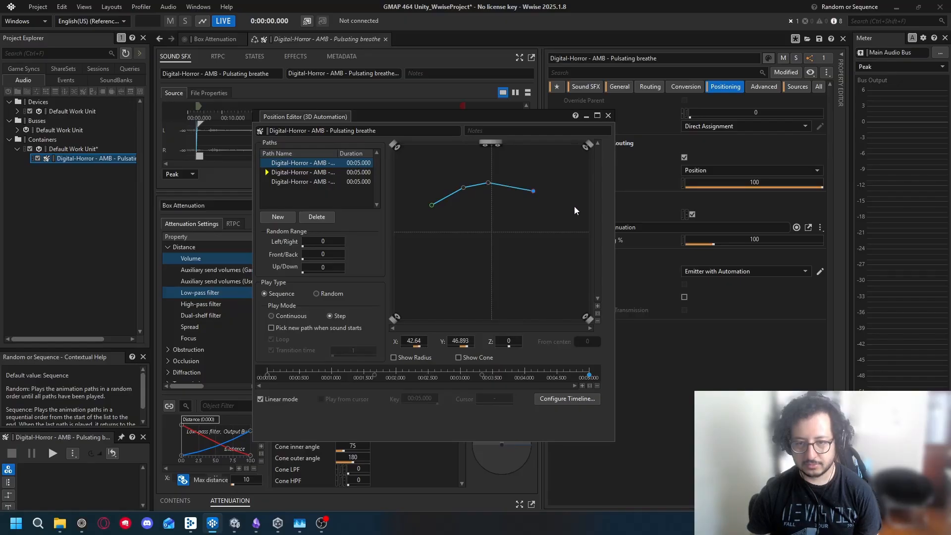
{"action": "left_click", "coordinate": [574, 206]}
{"action": "left_click", "coordinate": [542, 248]}
{"action": "left_click", "coordinate": [493, 266]}
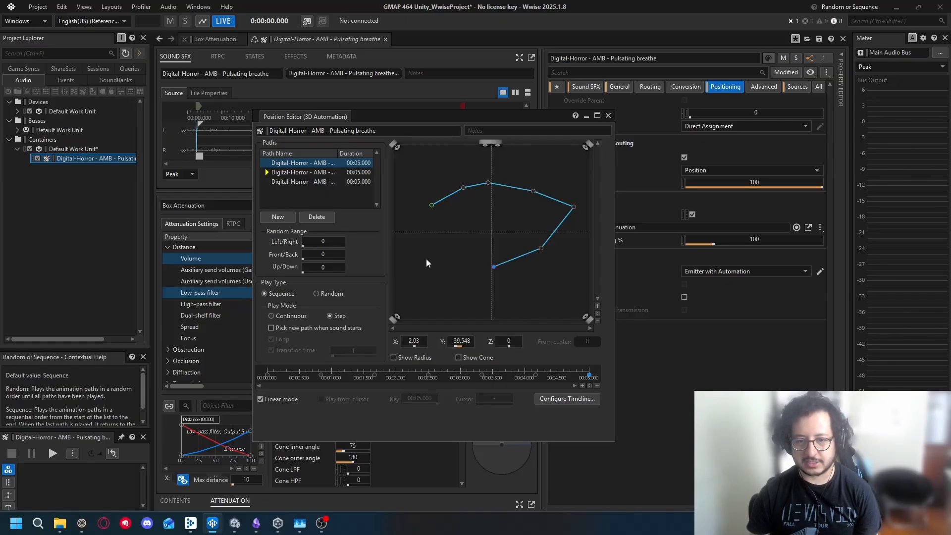
{"action": "left_click", "coordinate": [443, 244]}
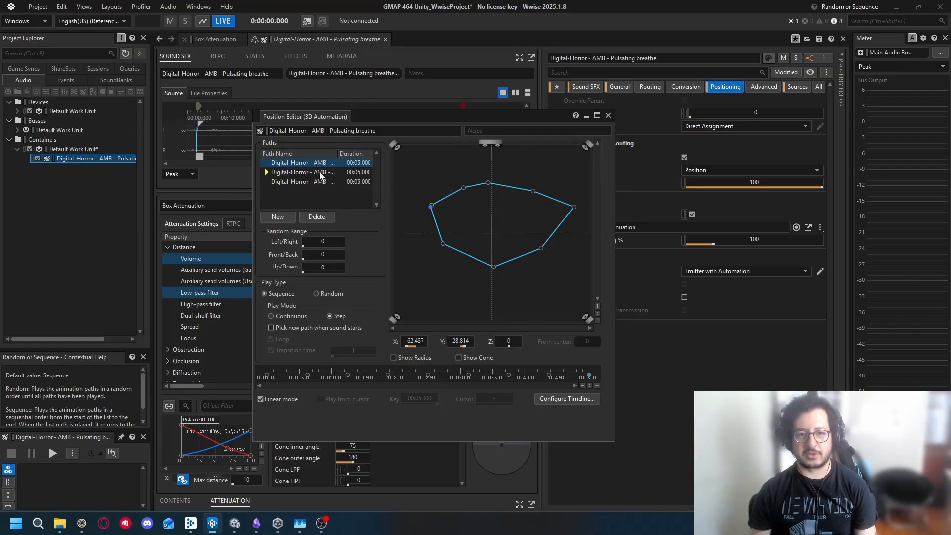
Play the sound along the redrawn path and set its attenuation to None.
{"action": "key", "text": "space"}
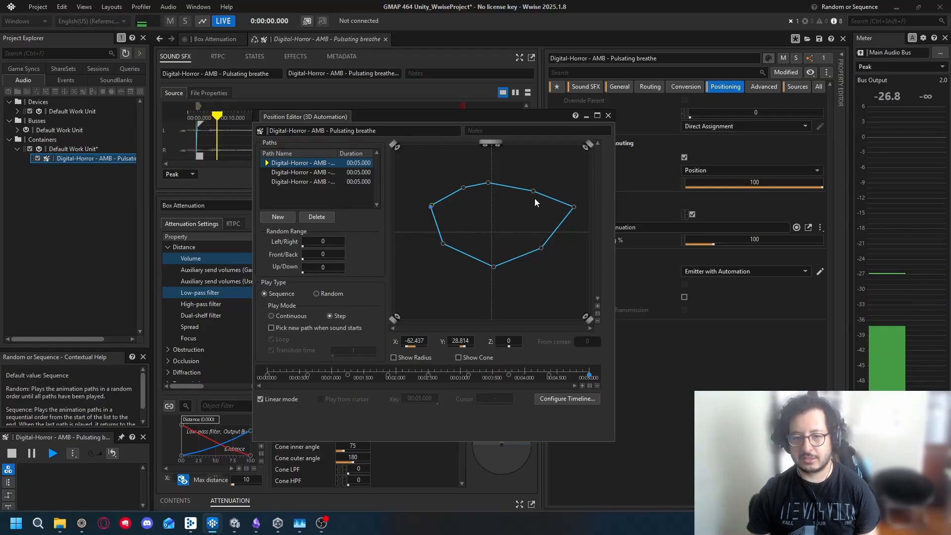
{"action": "left_click", "coordinate": [608, 116]}
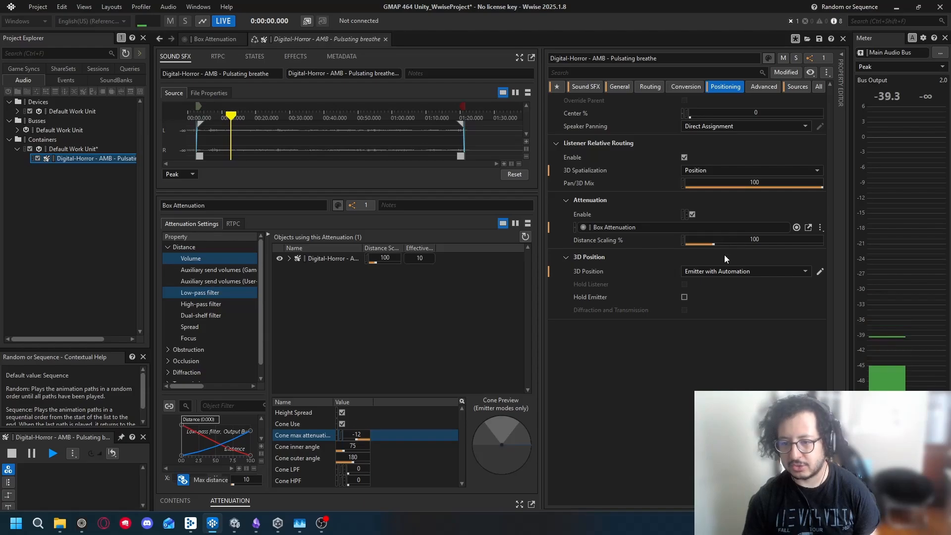
{"action": "left_click", "coordinate": [818, 227]}
{"action": "left_click", "coordinate": [802, 239]}
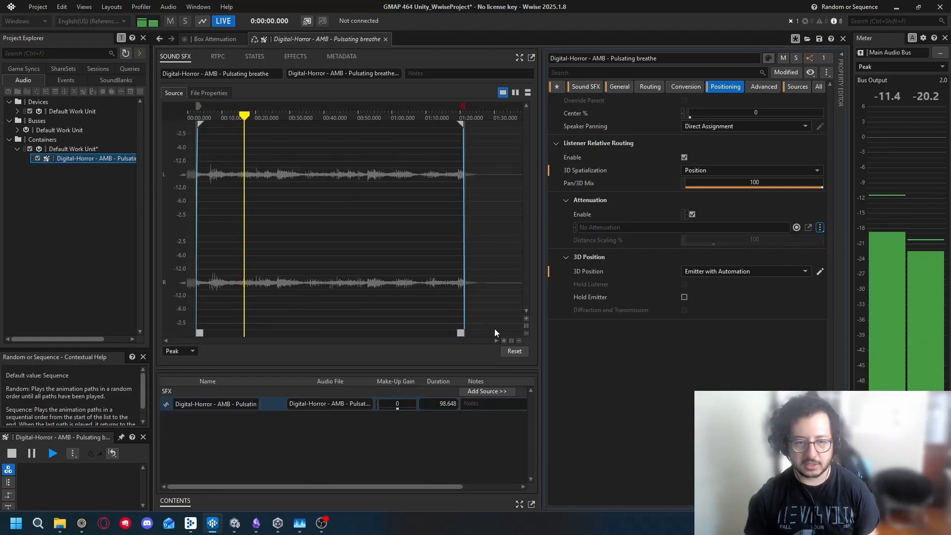
Audition the looping first path in the Position Editor with no attenuation assigned, and close the editor.
{"action": "left_click", "coordinate": [820, 271]}
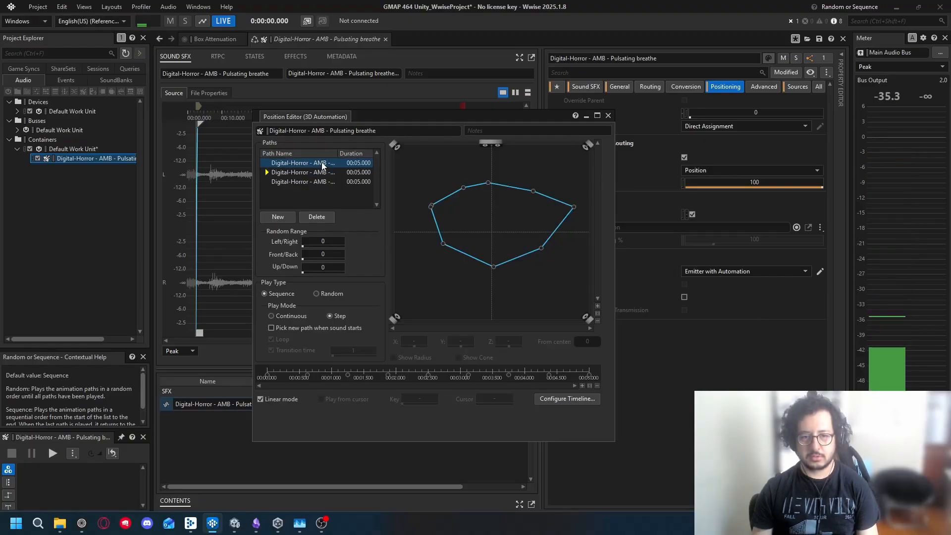
{"action": "key", "text": "space"}
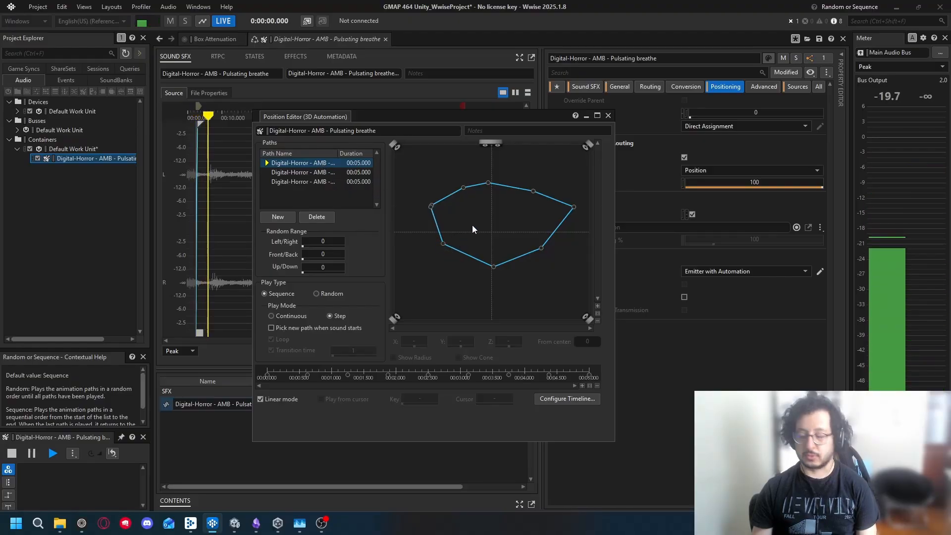
{"action": "key", "text": "space"}
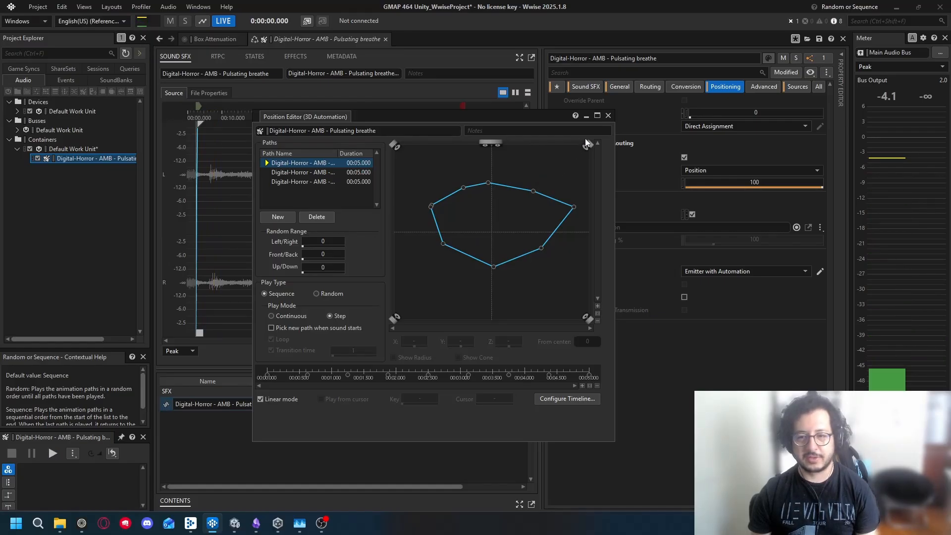
{"action": "left_click", "coordinate": [606, 116]}
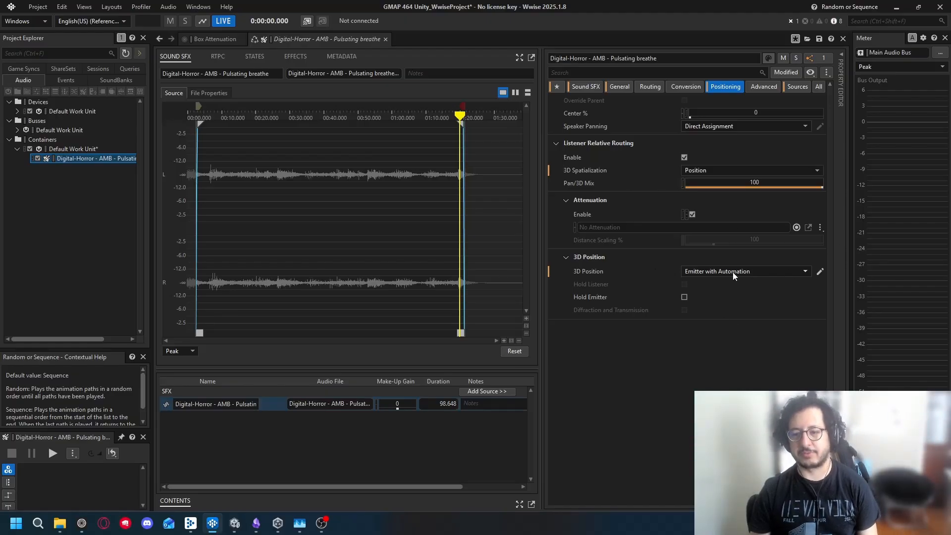
Set the sound's 3D Position to Emitter and keep its 3D Spatialization on Position.
{"action": "left_click", "coordinate": [758, 272]}
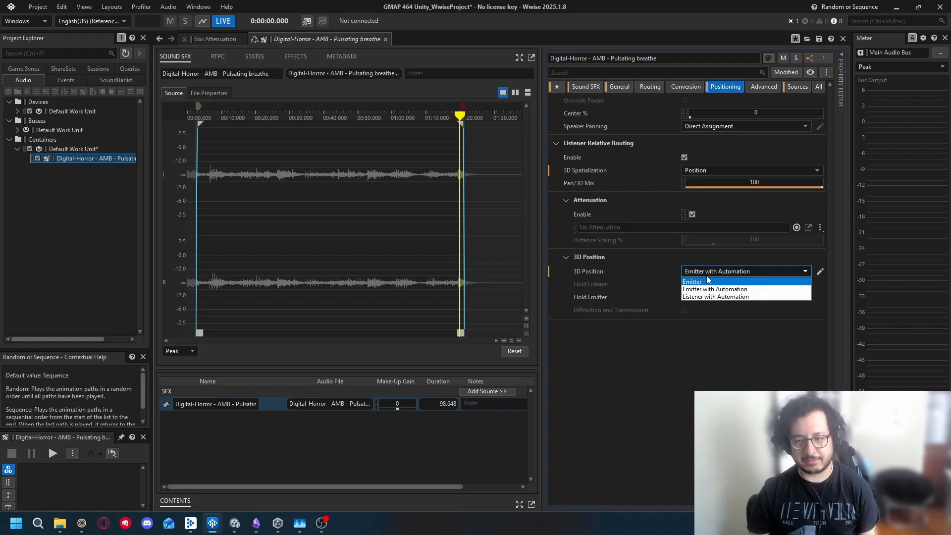
{"action": "left_click", "coordinate": [747, 271]}
{"action": "left_click", "coordinate": [748, 273]}
{"action": "left_click", "coordinate": [692, 282]}
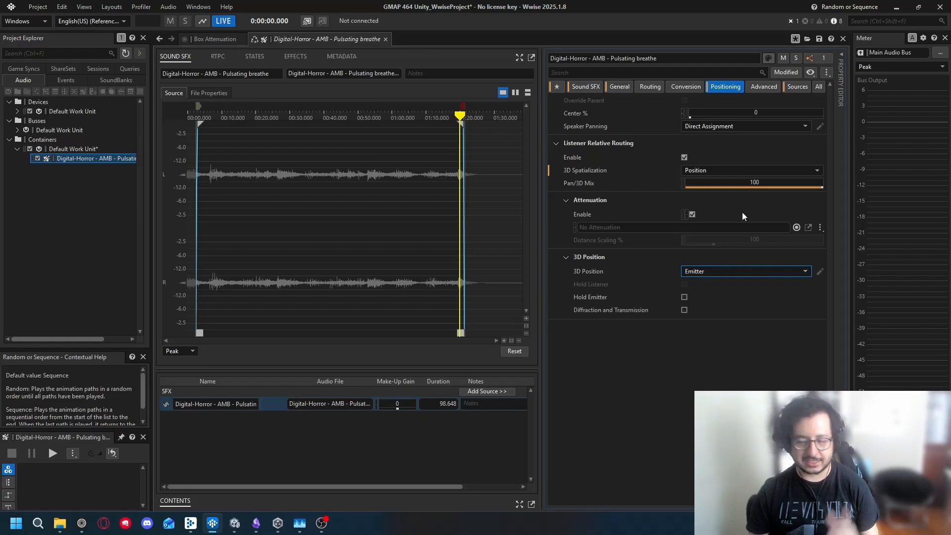
{"action": "left_click", "coordinate": [708, 172]}
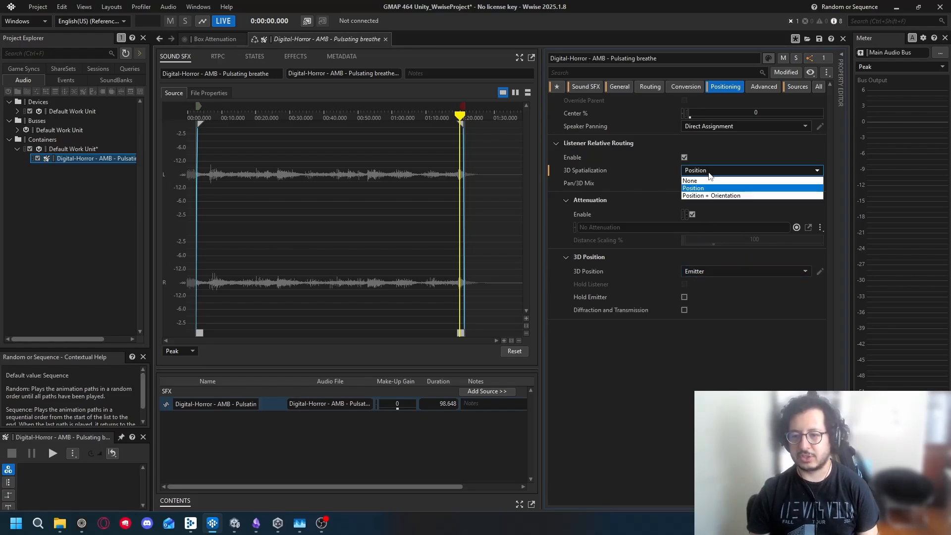
{"action": "left_click", "coordinate": [713, 191]}
Assign the Box Attenuation from the Default Work Unit to the sound.
{"action": "left_click", "coordinate": [818, 227]}
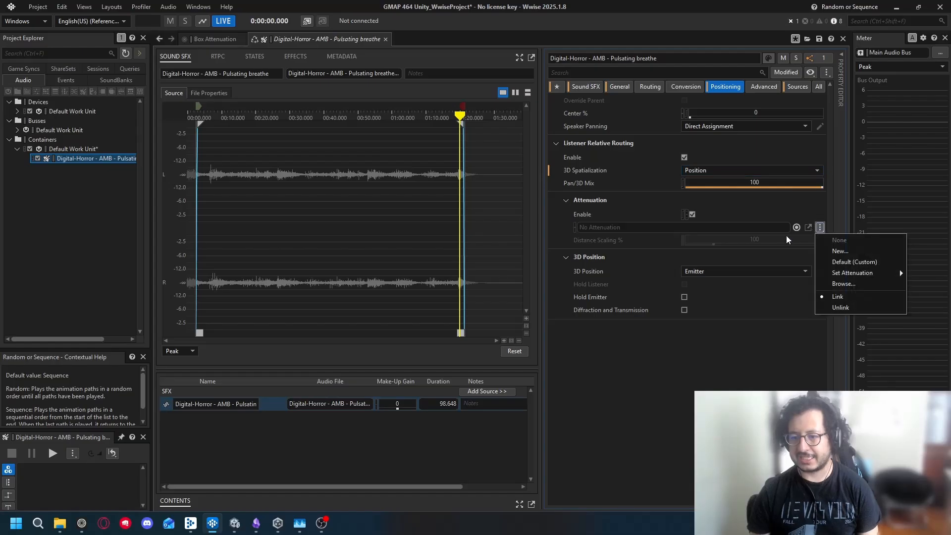
{"action": "mouse_move", "coordinate": [854, 273]}
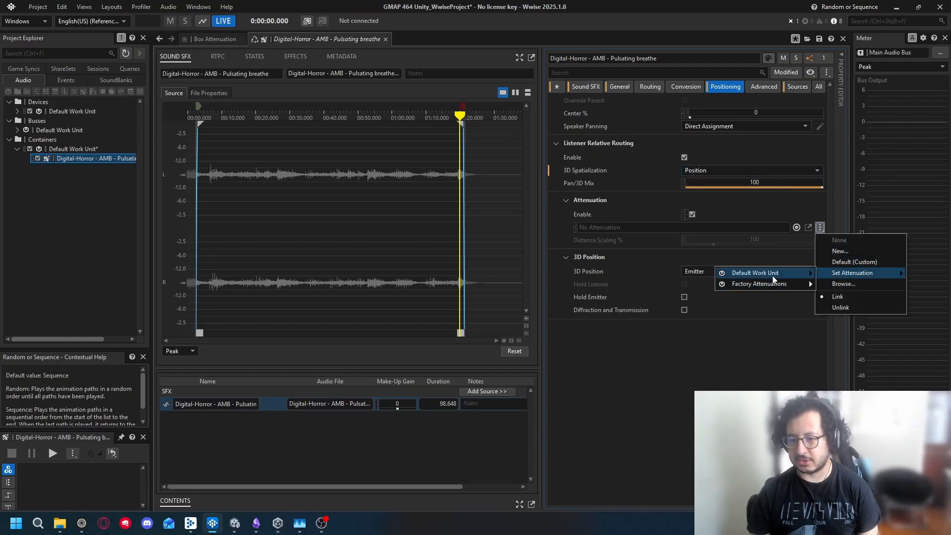
{"action": "mouse_move", "coordinate": [776, 275]}
{"action": "left_click", "coordinate": [836, 276]}
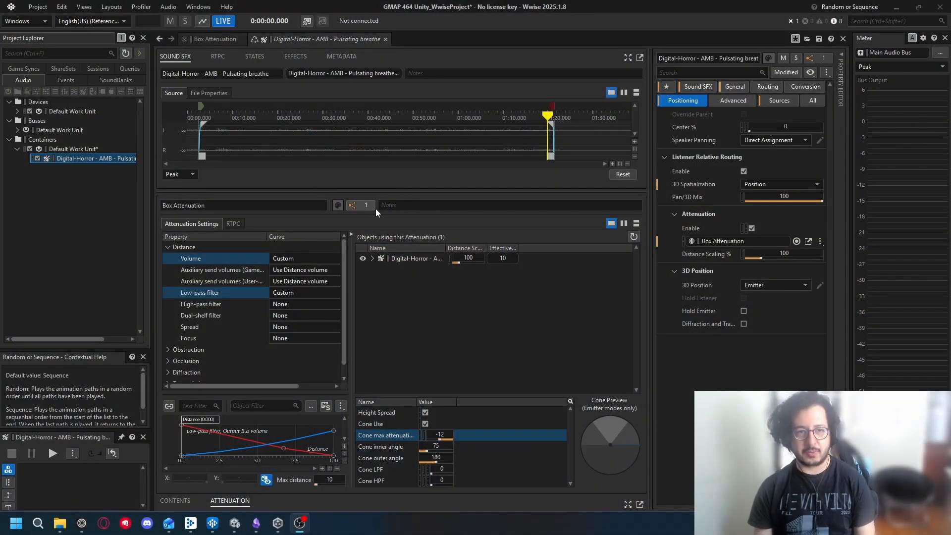
Switch to the Profiler layout and connect remotely to the local GMAP 464 Unity (Editor) application.
{"action": "left_click", "coordinate": [112, 7]}
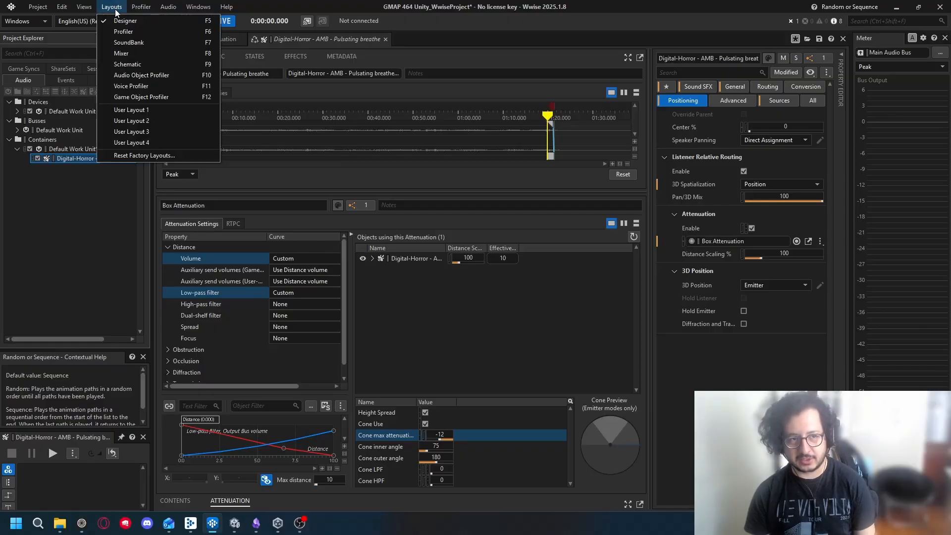
{"action": "left_click", "coordinate": [129, 33]}
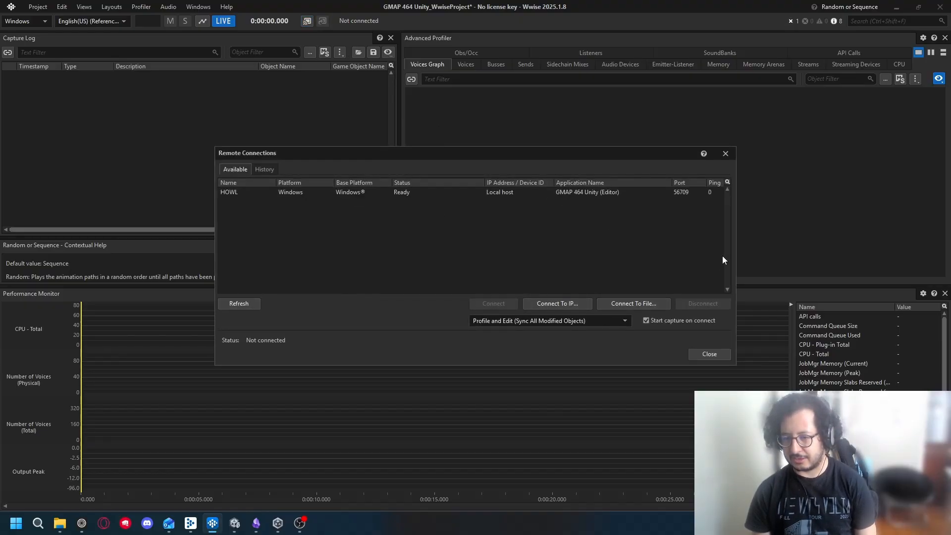
{"action": "left_click", "coordinate": [329, 192]}
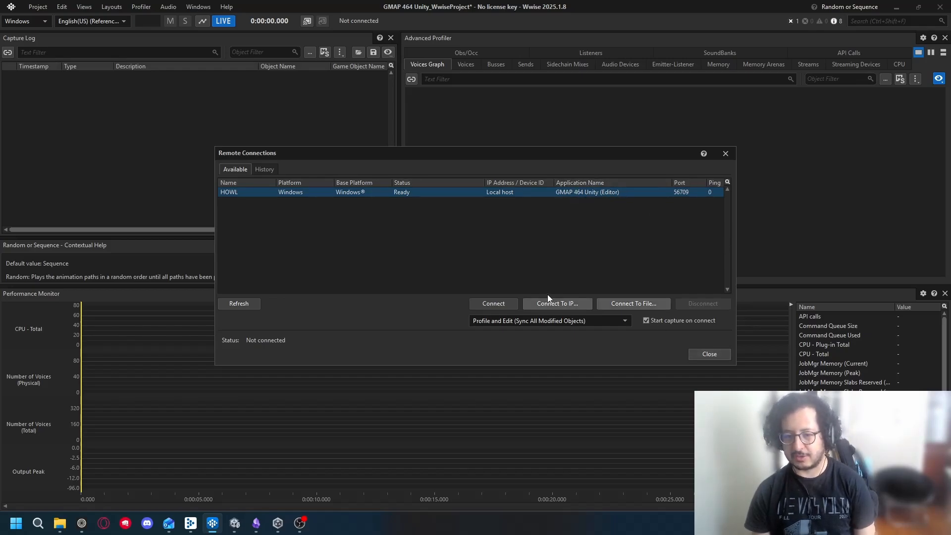
{"action": "left_click", "coordinate": [501, 307]}
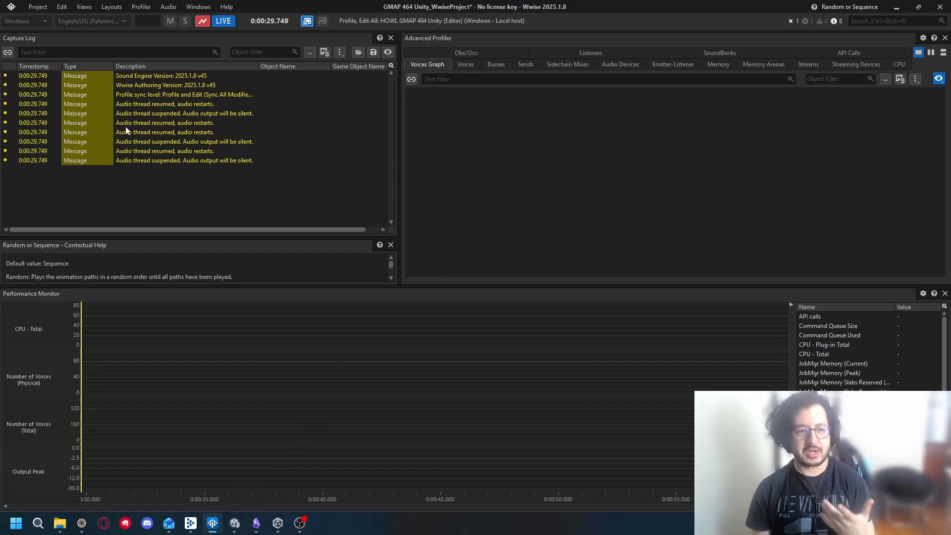
Arrange Unity side by side with the Wwise profiler and dock Unity's Game view beside the Scene view.
{"action": "left_click", "coordinate": [234, 524]}
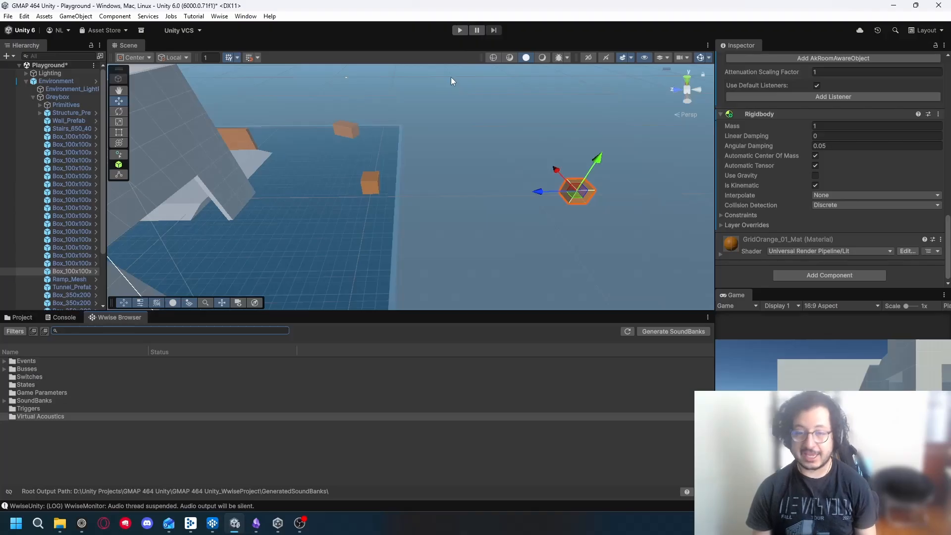
{"action": "left_click_drag", "start_coordinate": [504, 5], "coordinate": [404, 37]}
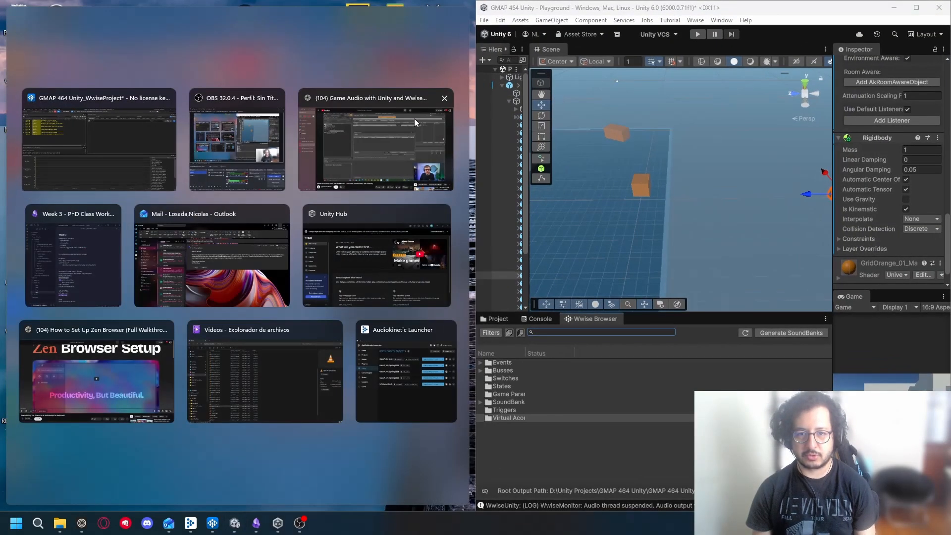
{"action": "left_click", "coordinate": [377, 39]}
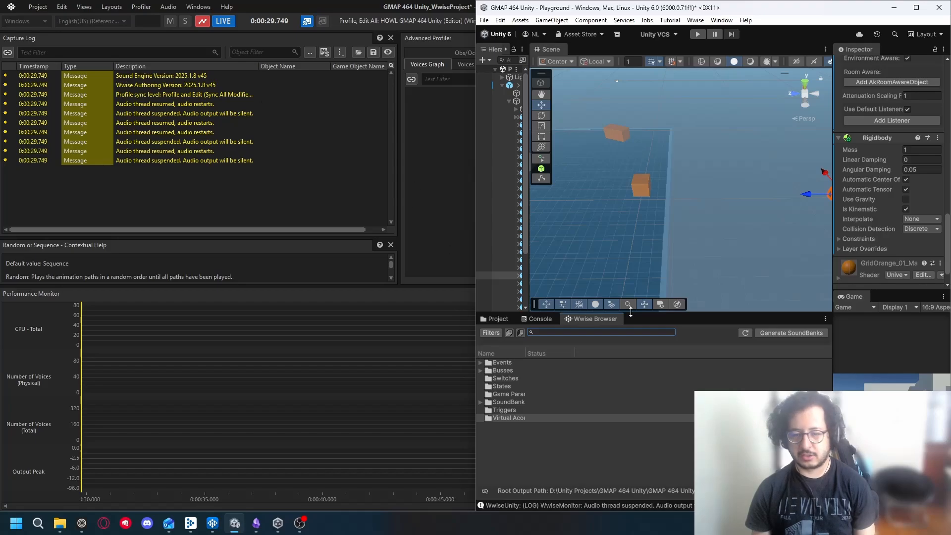
{"action": "left_click_drag", "start_coordinate": [853, 296], "coordinate": [608, 56]}
{"action": "left_click", "coordinate": [586, 49]}
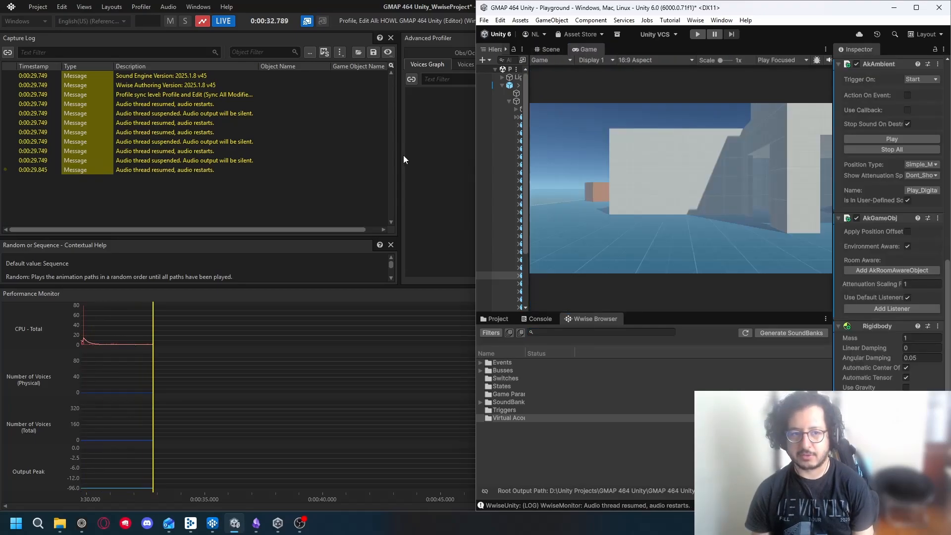
Start play mode in Unity, close the floating Wwise Browser window and give the game view focus.
{"action": "left_click", "coordinate": [701, 35]}
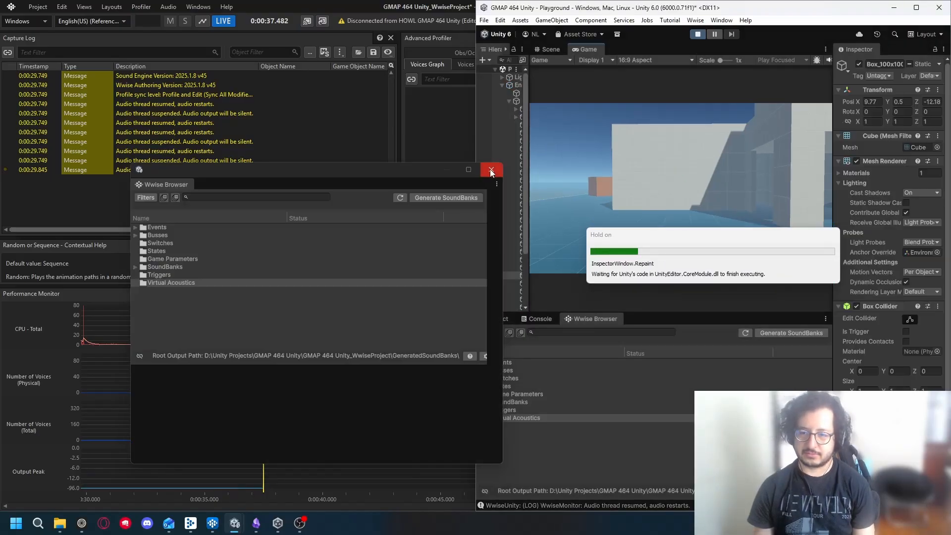
{"action": "left_click", "coordinate": [491, 170]}
{"action": "left_click", "coordinate": [714, 132]}
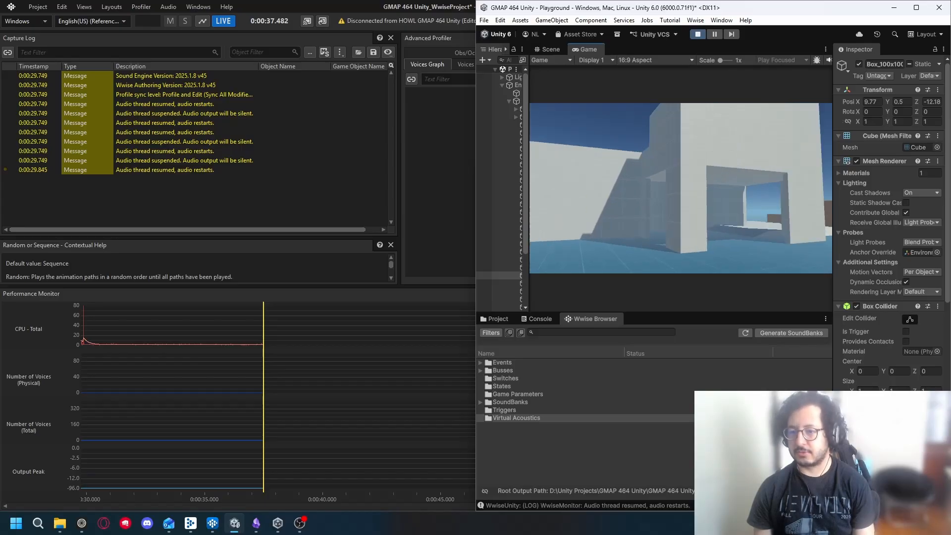
Walk the player out to the orange box beyond the building and back away from it to hear the attenuation.
{"action": "key", "text": "w"}
{"action": "key", "text": "w"}
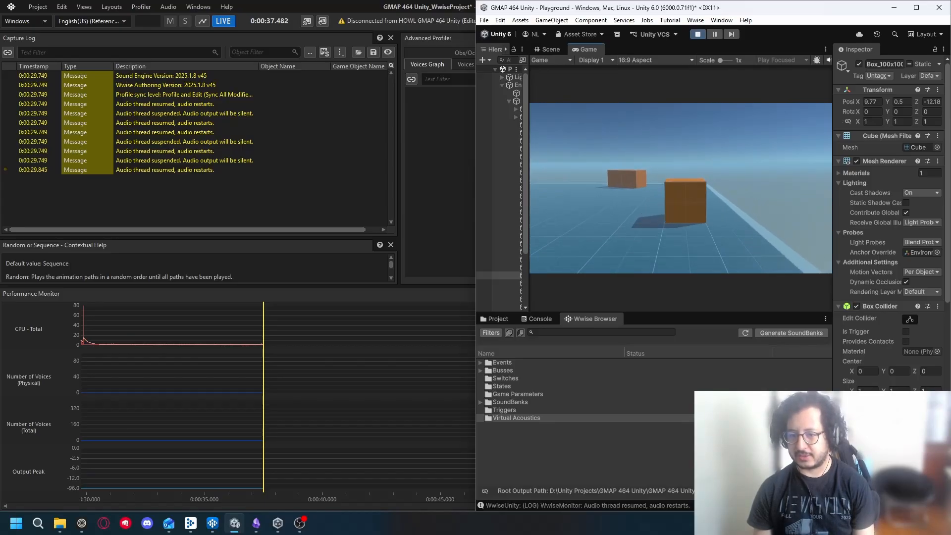
{"action": "key", "text": "w"}
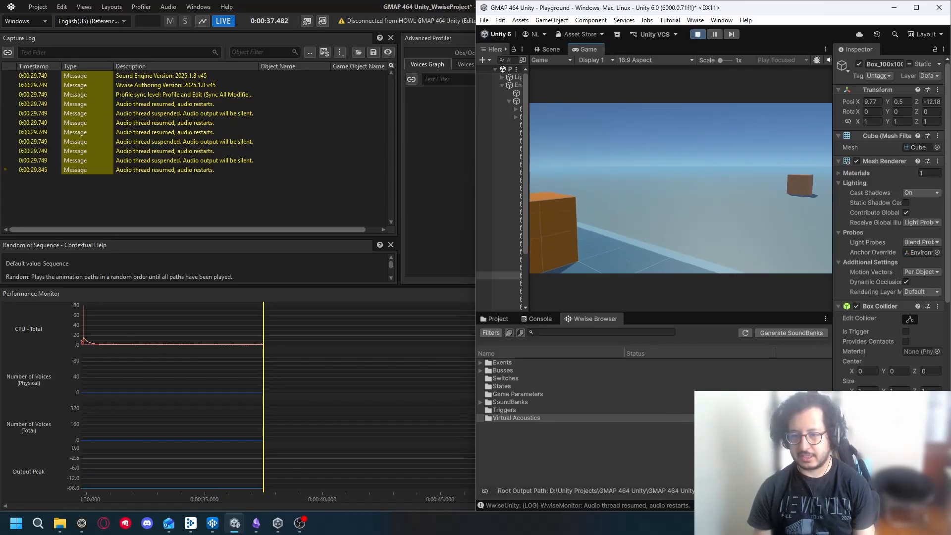
{"action": "key", "text": "w"}
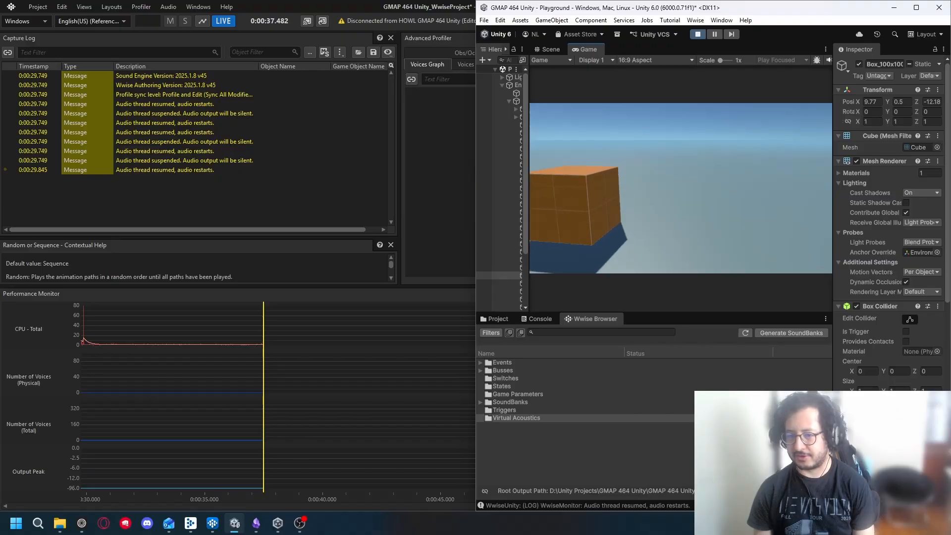
{"action": "key", "text": "s"}
{"action": "key", "text": "s"}
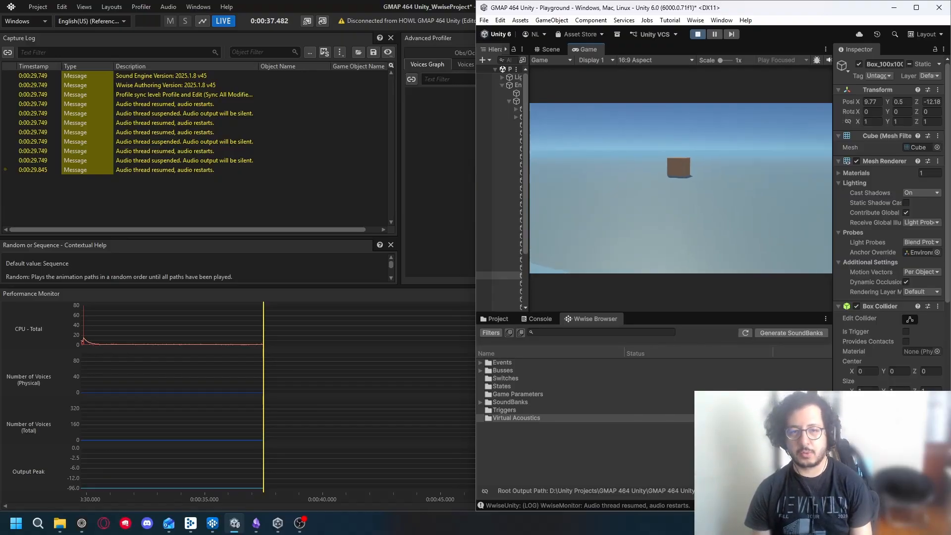
Switch to Wwise and reconnect remotely to the local GMAP 464 Unity (Editor) application.
{"action": "key", "text": "alt+Tab"}
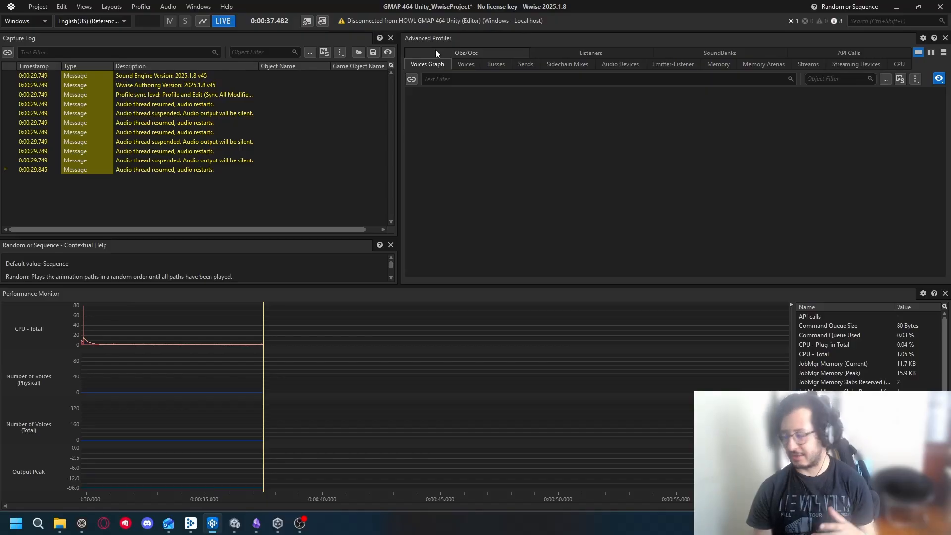
{"action": "left_click", "coordinate": [305, 21]}
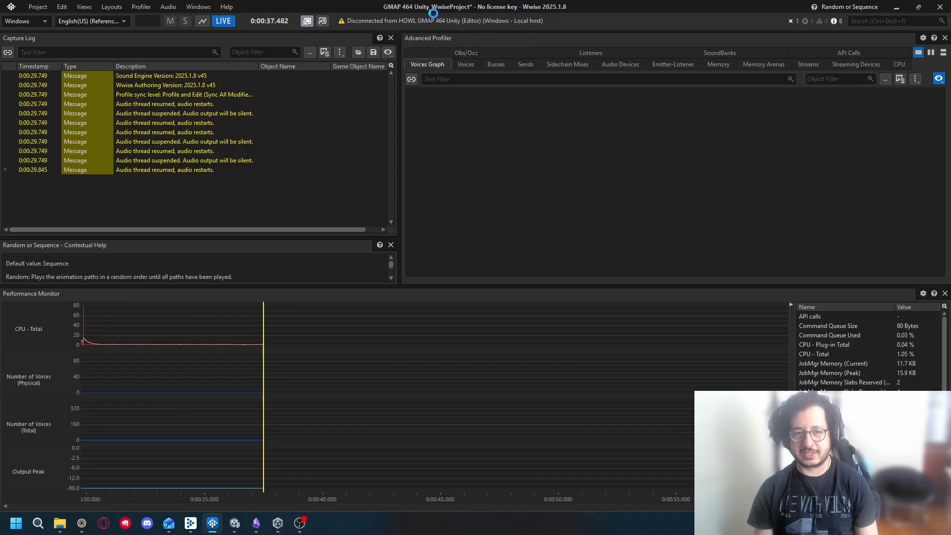
{"action": "left_click", "coordinate": [356, 195]}
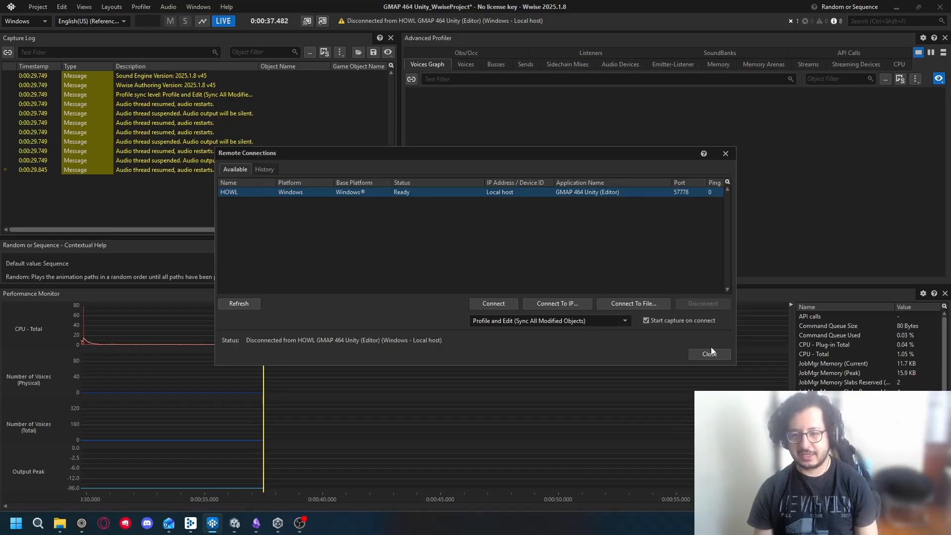
{"action": "left_click", "coordinate": [494, 304]}
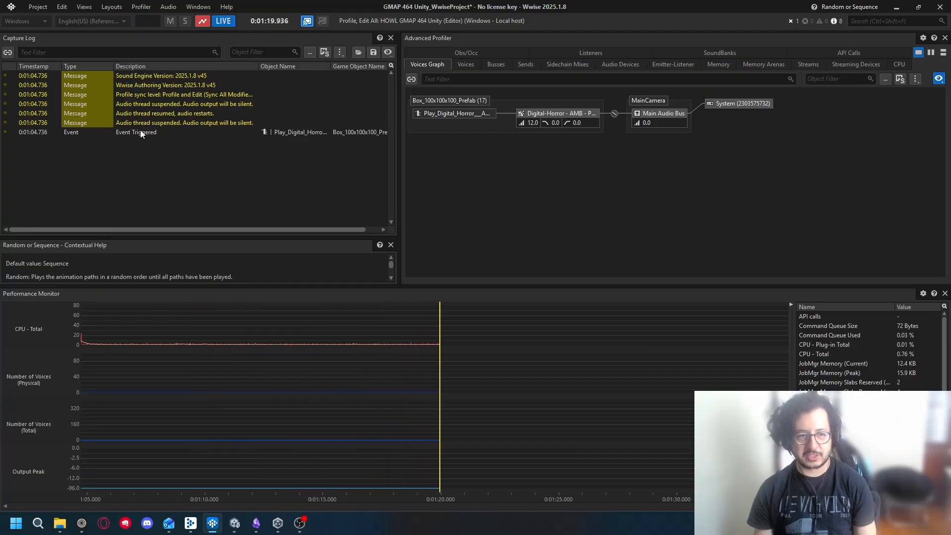
Return to the running Unity game and walk the player toward and away from the orange box while profiling its sound.
{"action": "mouse_move", "coordinate": [273, 527]}
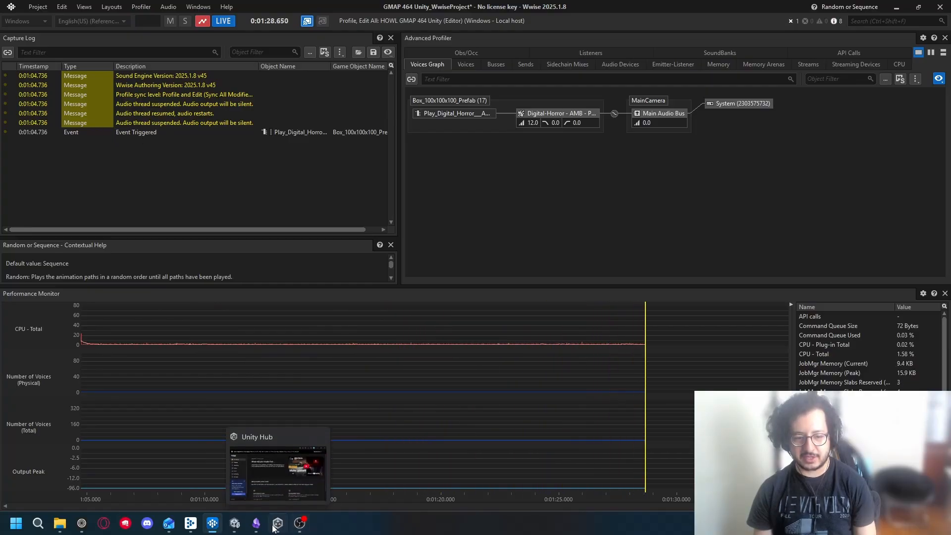
{"action": "left_click", "coordinate": [234, 523]}
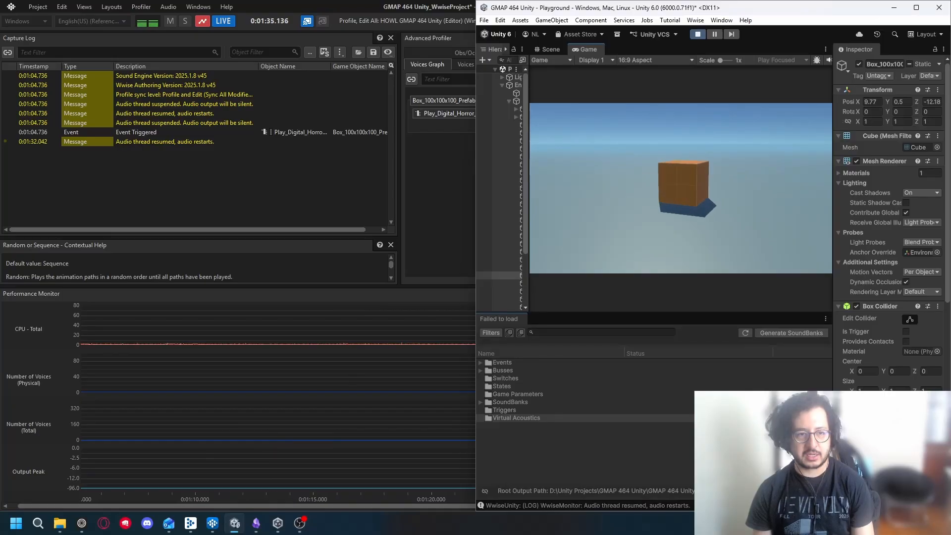
{"action": "key", "text": "w"}
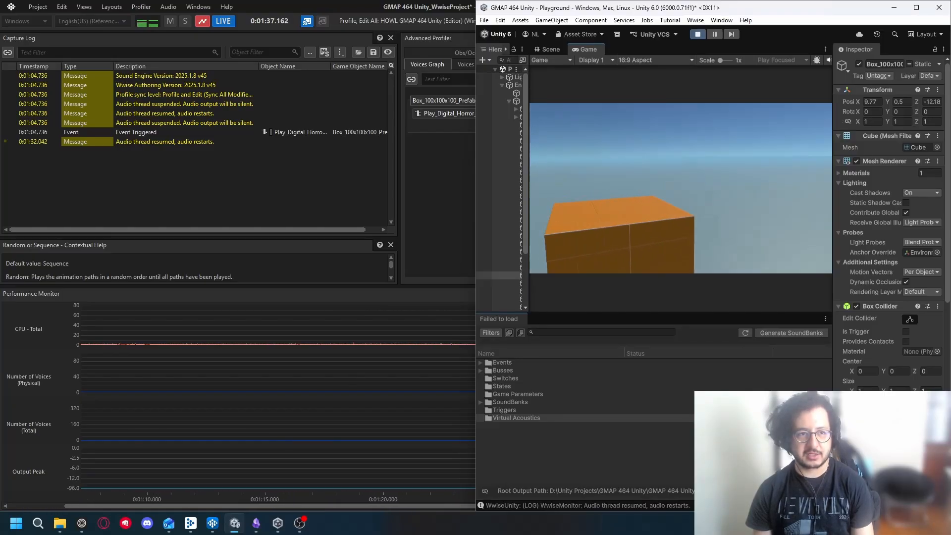
{"action": "key", "text": "s"}
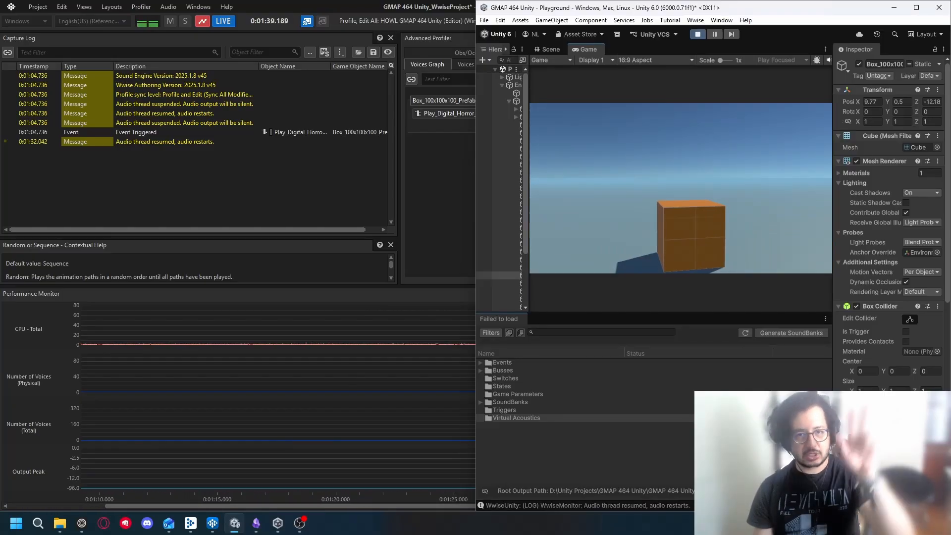
{"action": "key", "text": "w"}
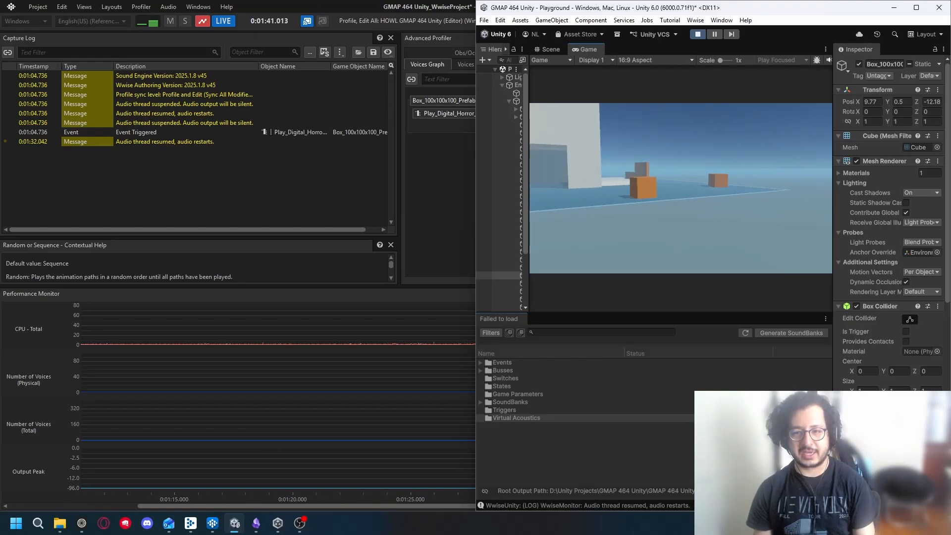
{"action": "key", "text": "w"}
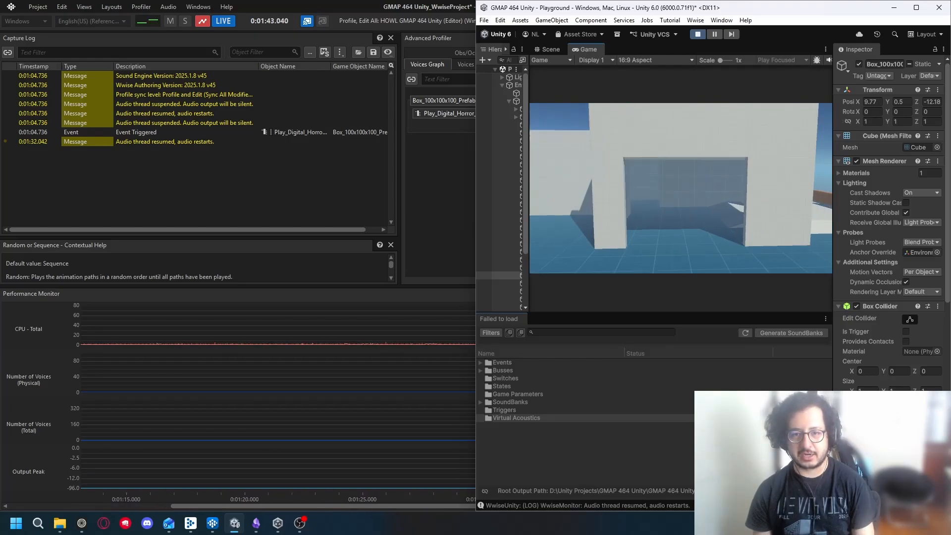
{"action": "key", "text": "w"}
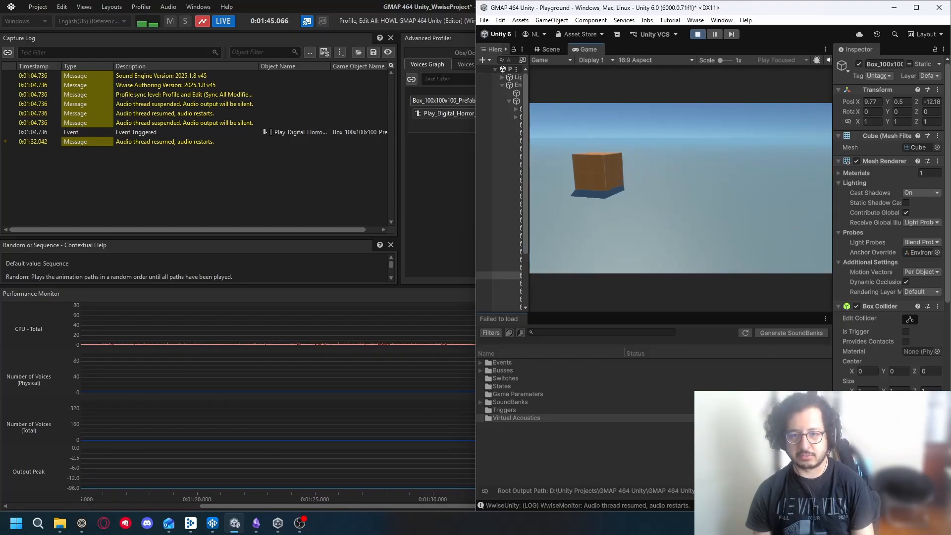
{"action": "key", "text": "w"}
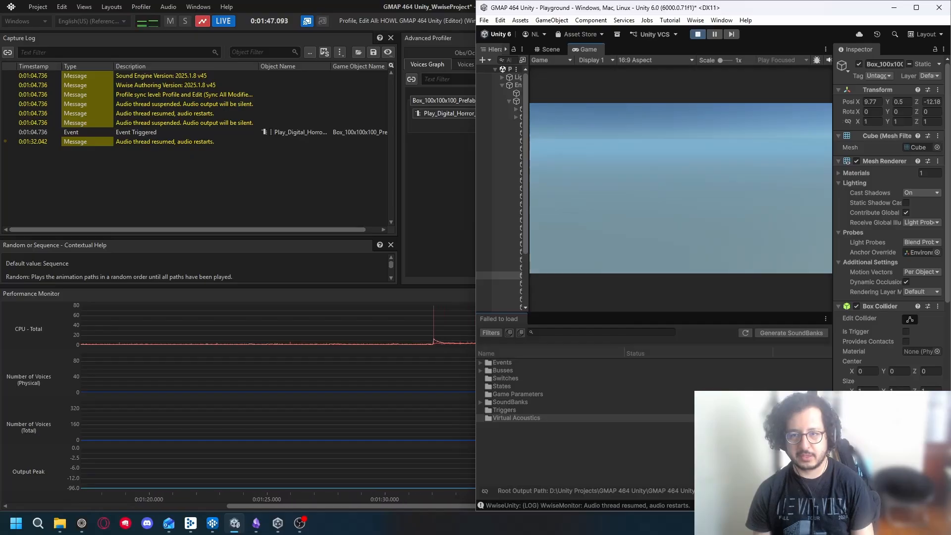
{"action": "key", "text": "w"}
{"action": "key", "text": "w"}
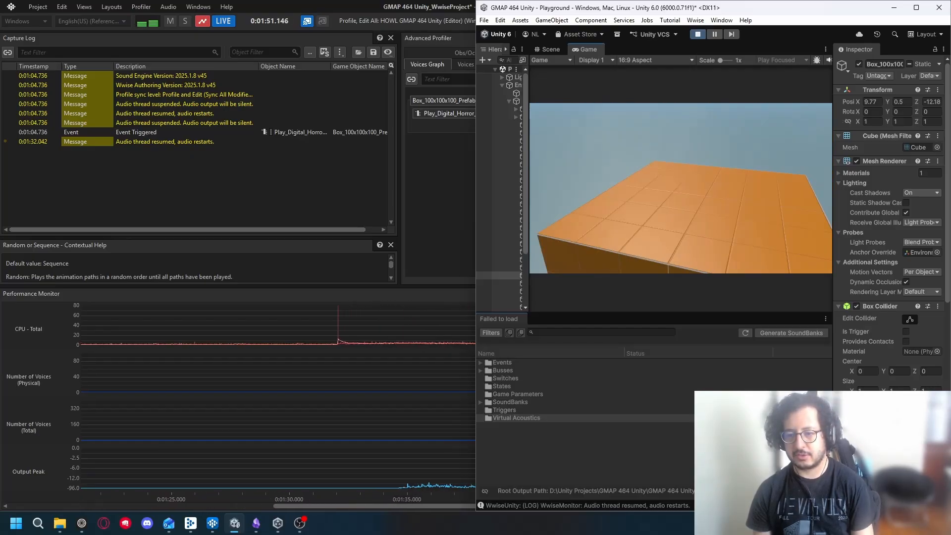
{"action": "key", "text": "s"}
Release the game view, stop play mode in Unity and bring the Wwise profiler to the front.
{"action": "key", "text": "Escape"}
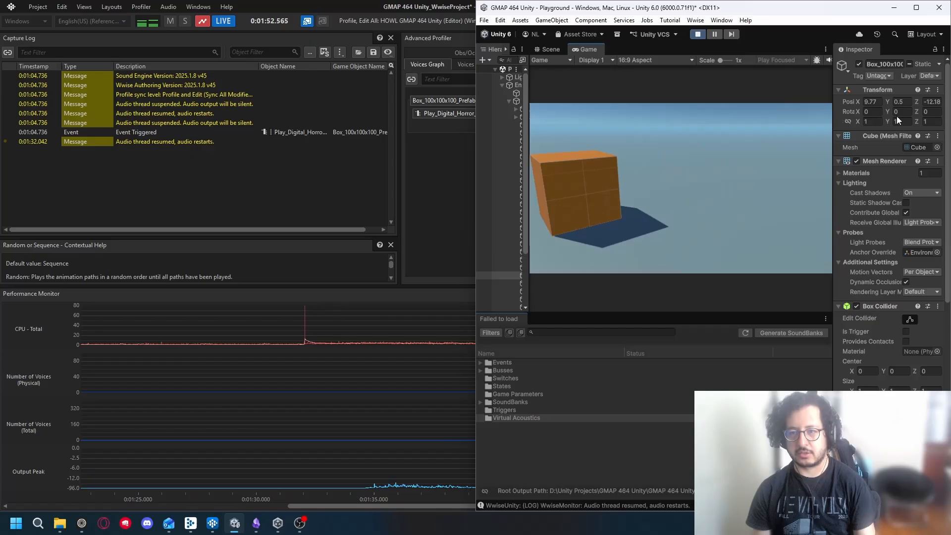
{"action": "left_click", "coordinate": [697, 34]}
{"action": "left_click", "coordinate": [294, 5]}
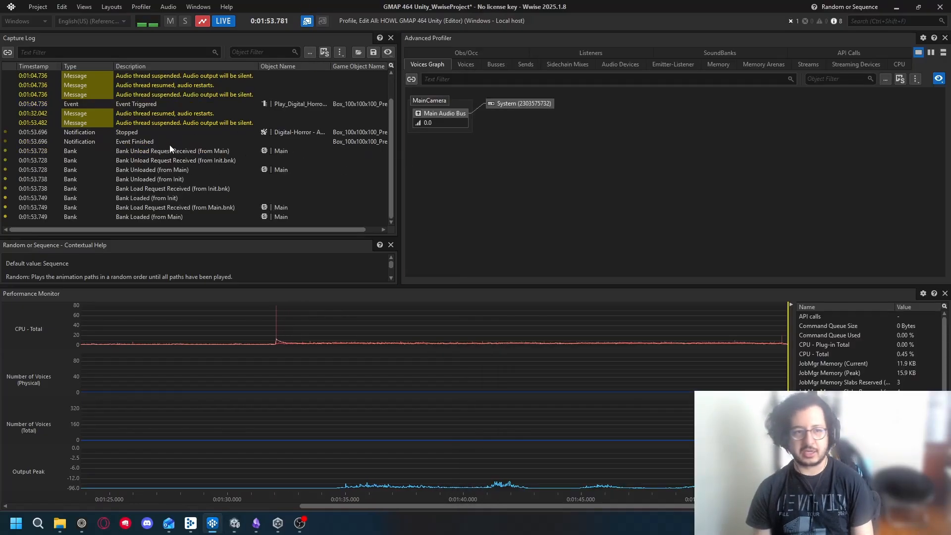
Examine the Capture Log's event trigger, stop and finish entries and the Init and Main bank unload and load entries.
{"action": "left_click", "coordinate": [152, 142]}
{"action": "left_click", "coordinate": [159, 132]}
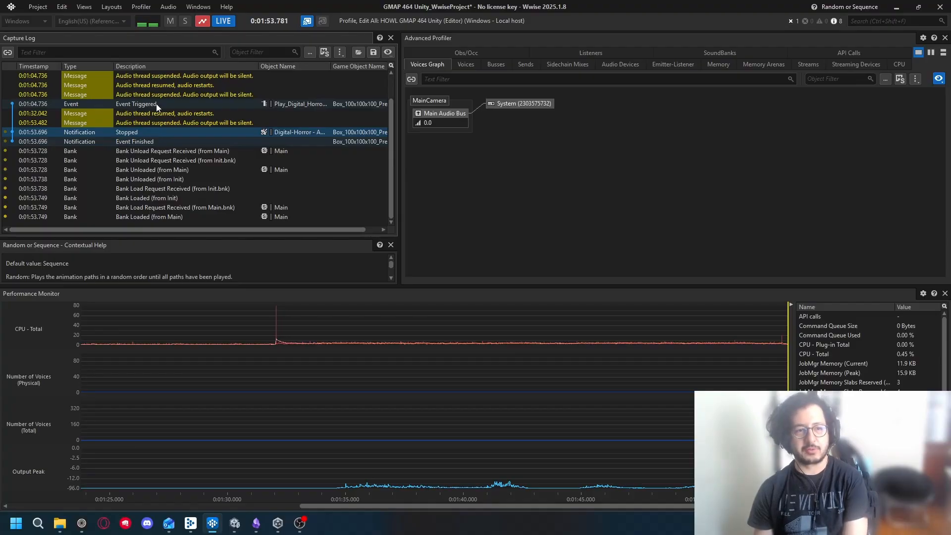
{"action": "left_click", "coordinate": [156, 104]}
{"action": "left_click", "coordinate": [168, 135]}
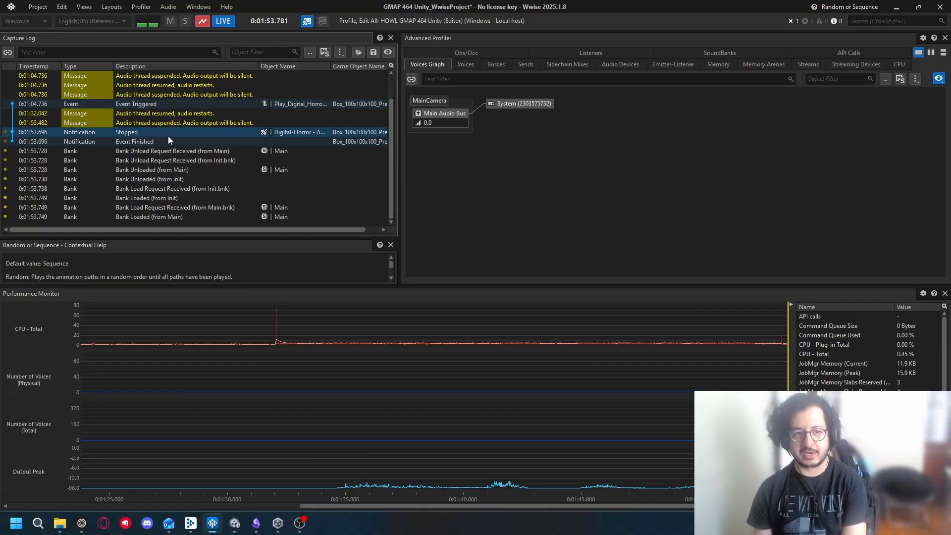
{"action": "left_click", "coordinate": [142, 142]}
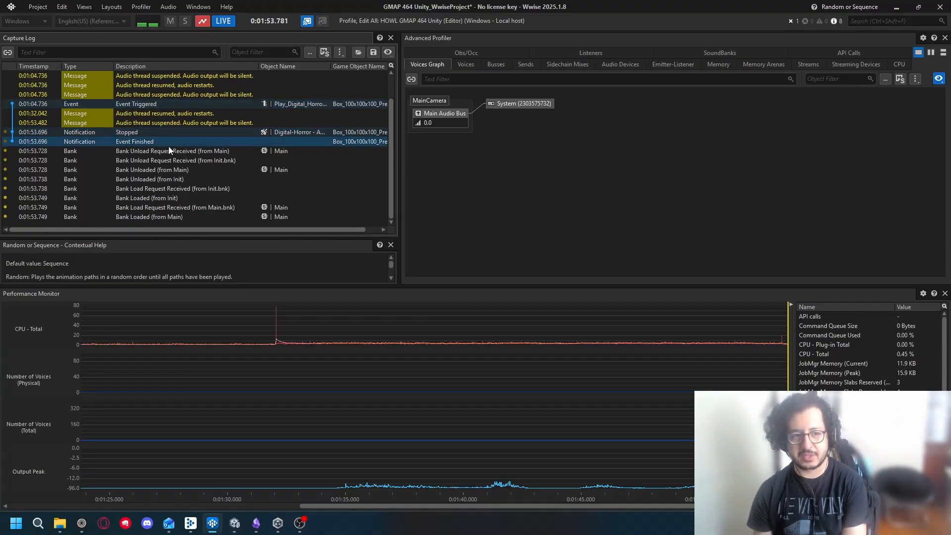
{"action": "left_click", "coordinate": [193, 150]}
{"action": "left_click", "coordinate": [183, 159]}
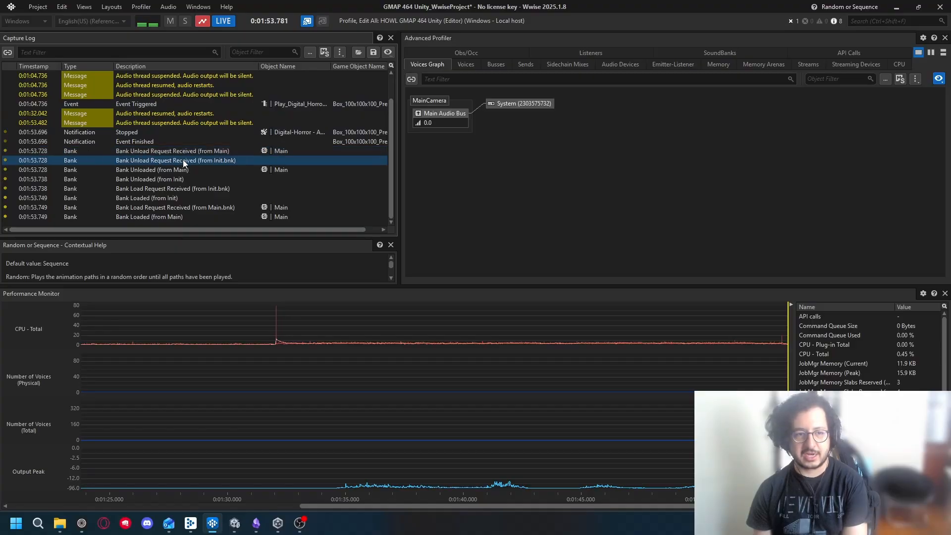
{"action": "left_click", "coordinate": [216, 170]}
{"action": "left_click", "coordinate": [188, 180]}
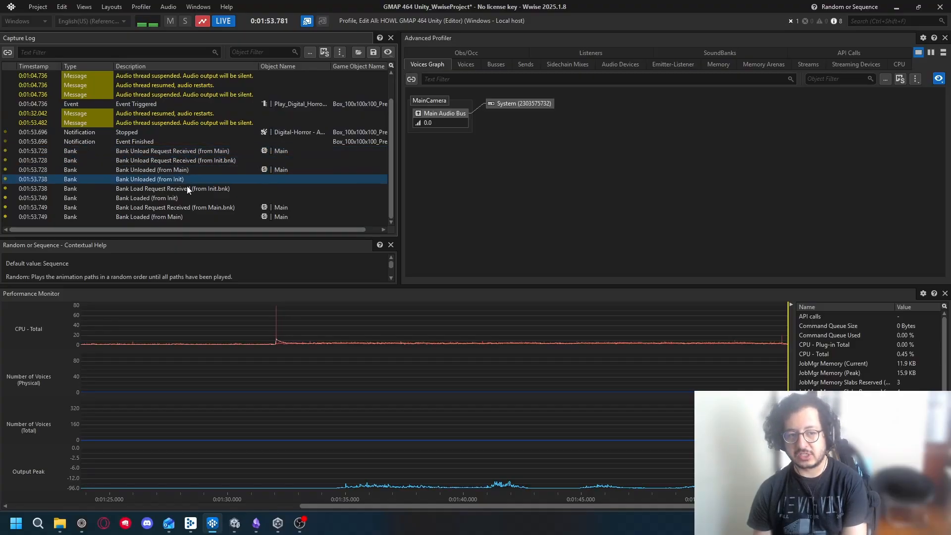
{"action": "left_click", "coordinate": [203, 190]}
{"action": "left_click", "coordinate": [197, 208]}
{"action": "left_click", "coordinate": [189, 199]}
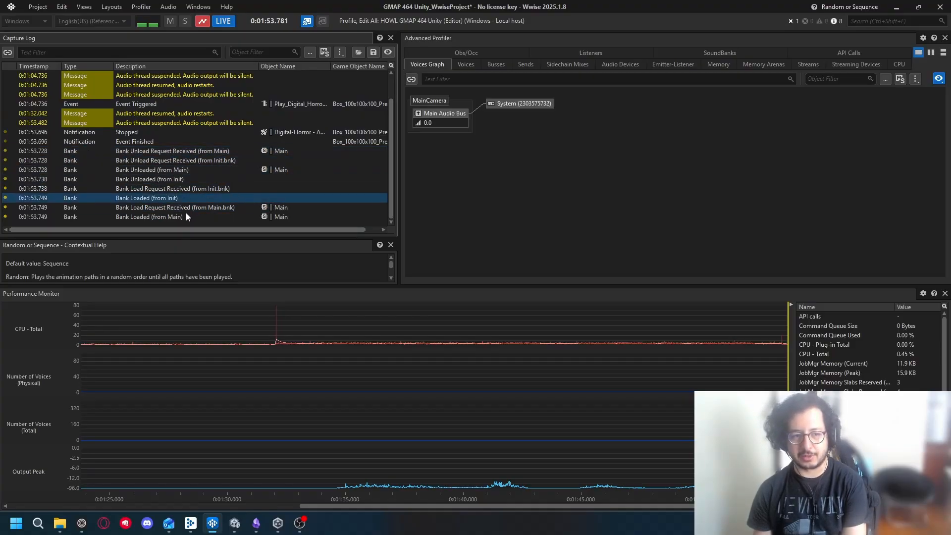
{"action": "left_click", "coordinate": [186, 214]}
{"action": "left_click", "coordinate": [182, 195]}
{"action": "left_click", "coordinate": [209, 210]}
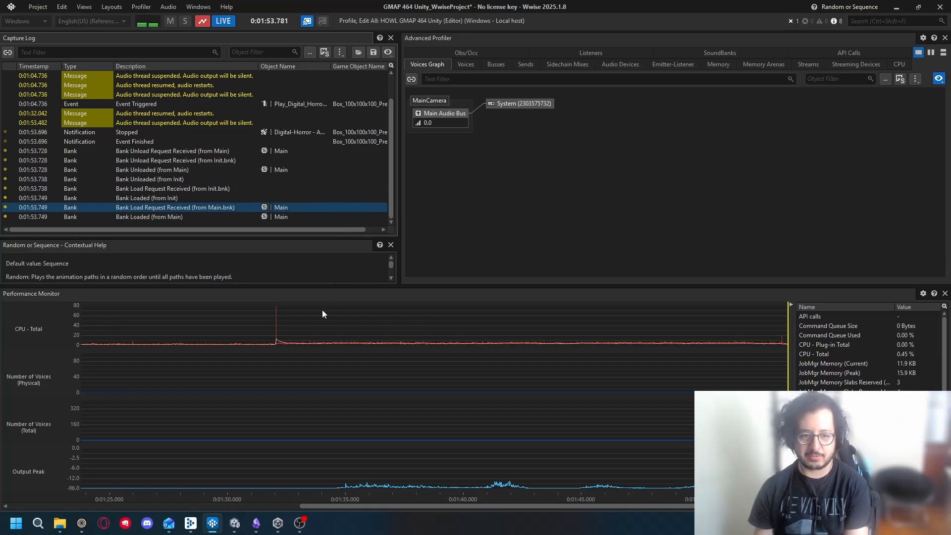
Scrub the Performance Monitor through the captured session to the output peak near 0:01:41.5 and inspect the box's voice in the voices list.
{"action": "left_click_drag", "start_coordinate": [293, 328], "coordinate": [707, 368]}
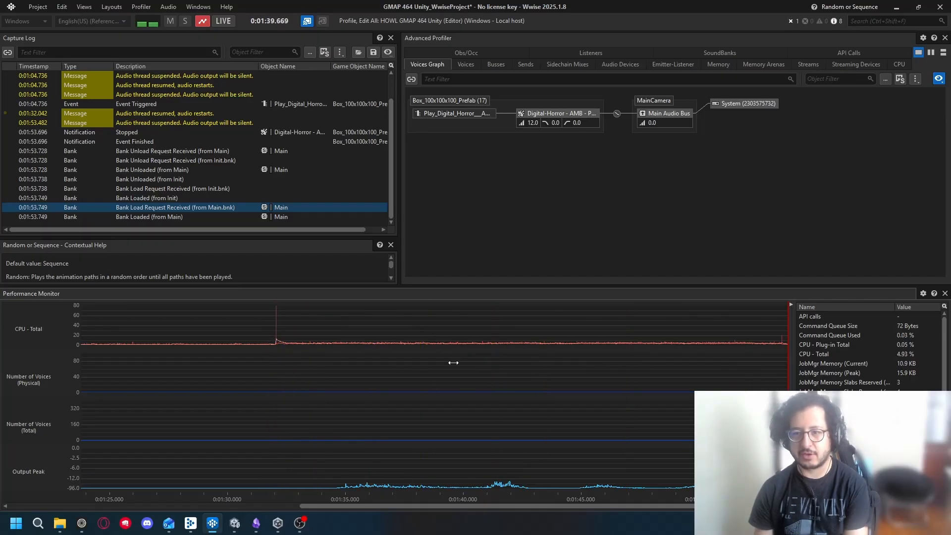
{"action": "left_click_drag", "start_coordinate": [453, 362], "coordinate": [427, 362]}
{"action": "left_click", "coordinate": [458, 64]}
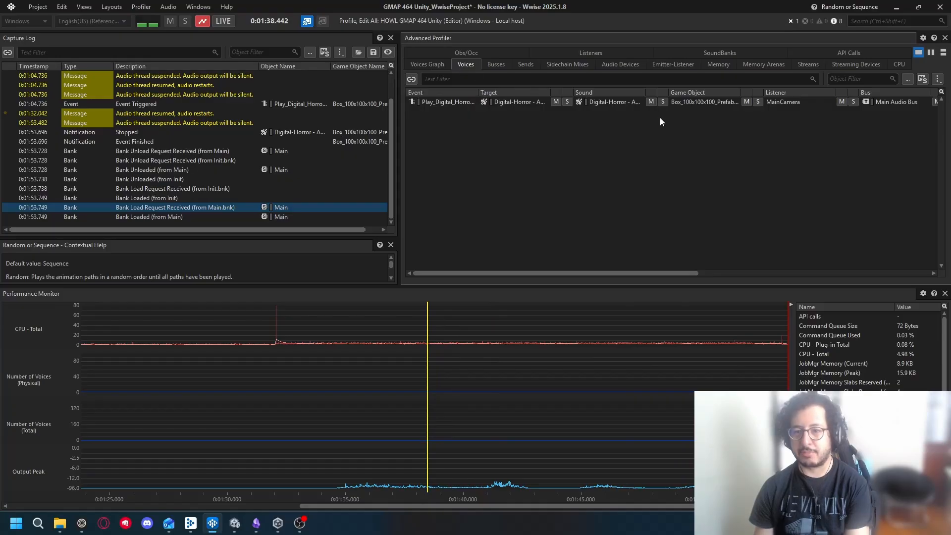
{"action": "left_click", "coordinate": [704, 103]}
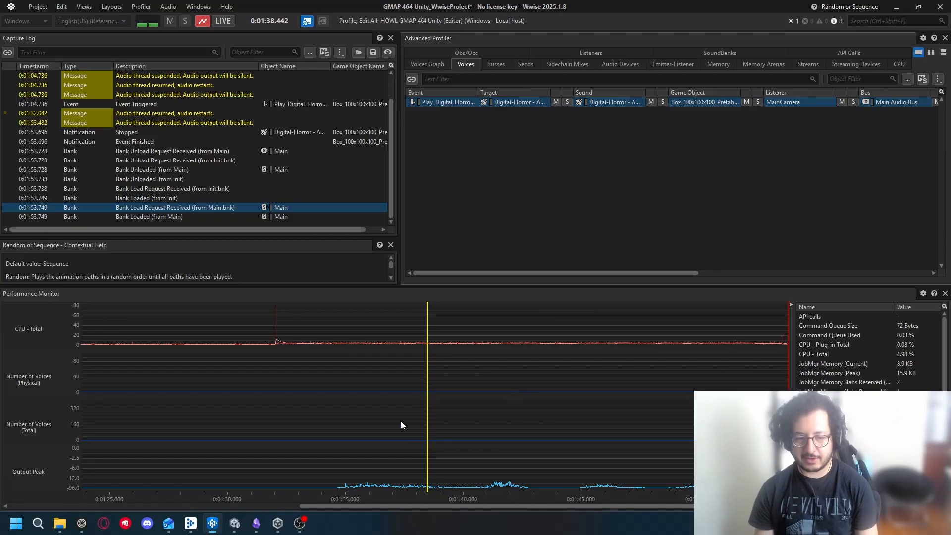
{"action": "left_click", "coordinate": [510, 446]}
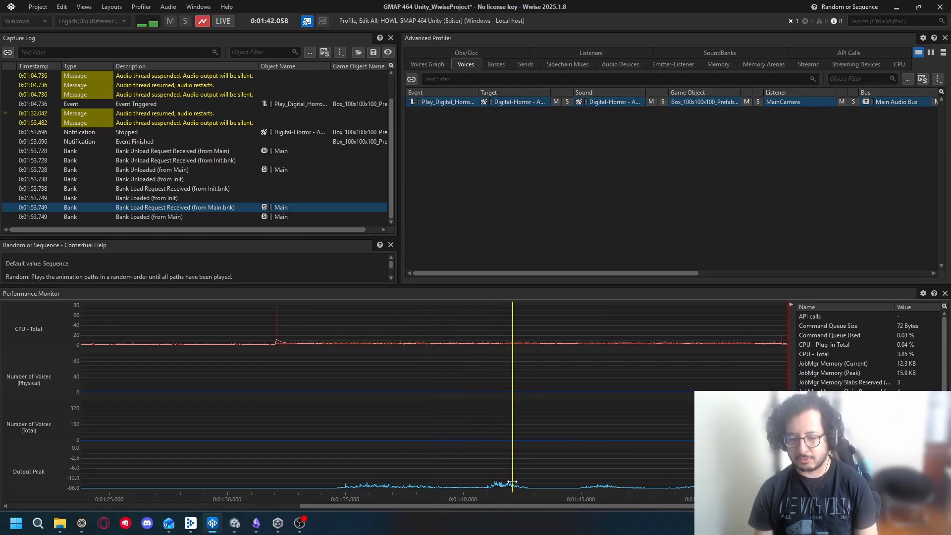
{"action": "left_click_drag", "start_coordinate": [512, 482], "coordinate": [500, 483]}
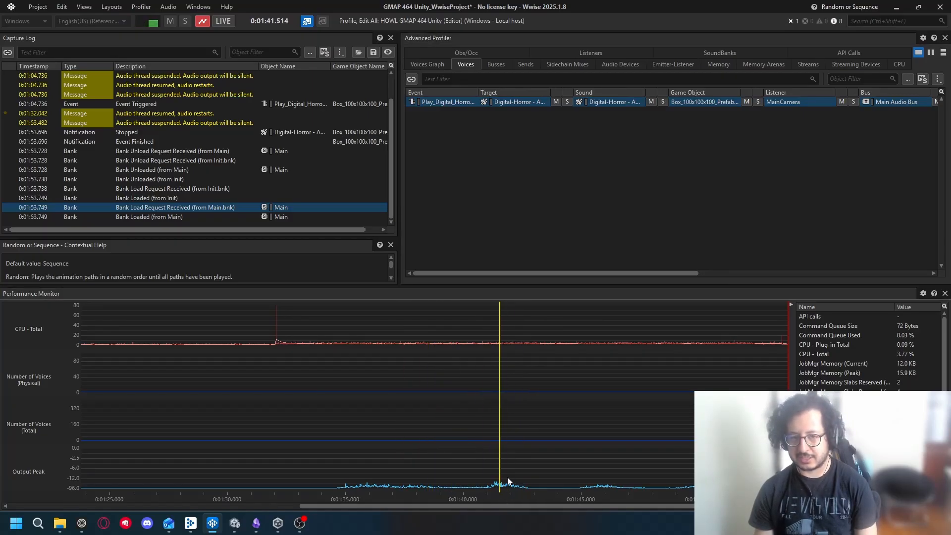
Inspect the voices graph while scrubbing back to 0:01:38.069, check the listeners, and return to the voices graph.
{"action": "left_click", "coordinate": [429, 64]}
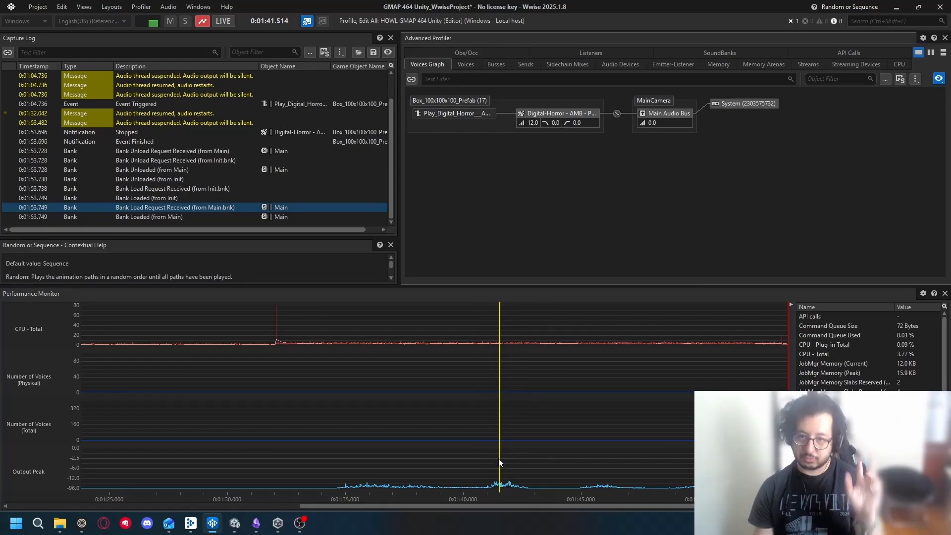
{"action": "left_click_drag", "start_coordinate": [500, 463], "coordinate": [456, 466]}
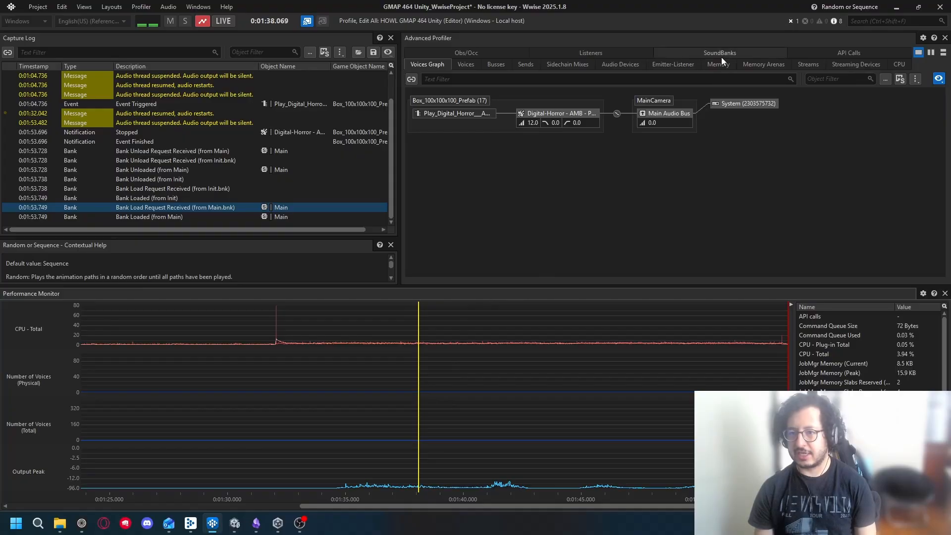
{"action": "left_click", "coordinate": [546, 52]}
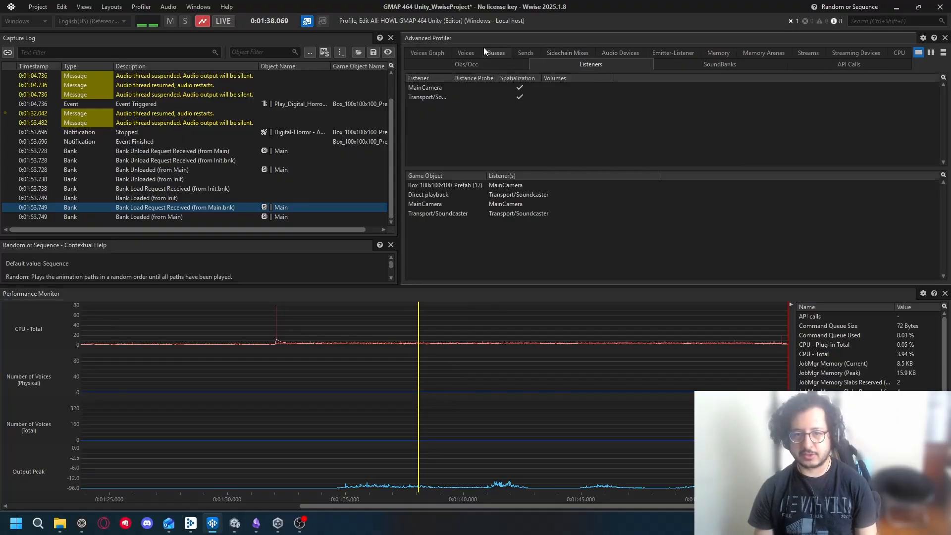
{"action": "left_click", "coordinate": [421, 53]}
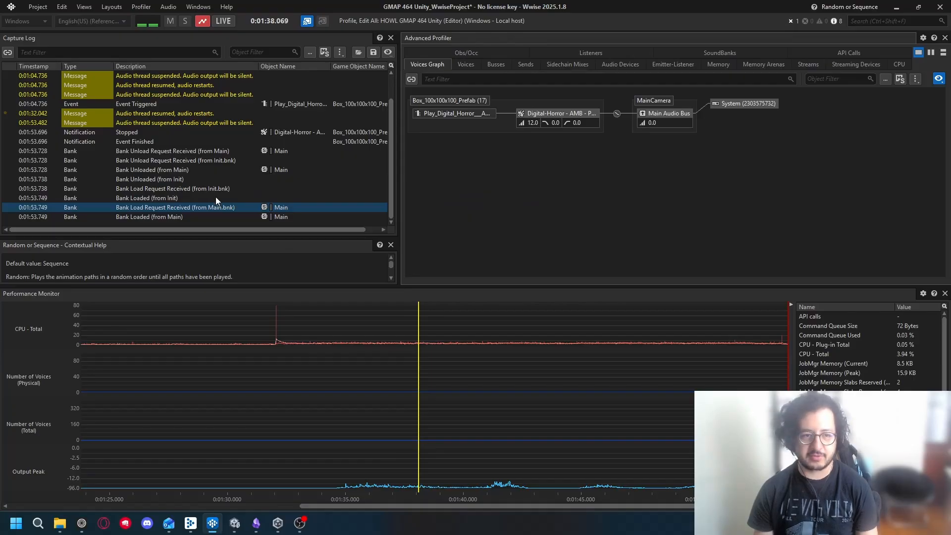
Scrub the Performance Monitor's captured timeline to 0:01:44.853 while inspecting the box's voice in the voices graph.
{"action": "scroll", "coordinate": [215, 197], "scroll_direction": "up", "scroll_amount": 1}
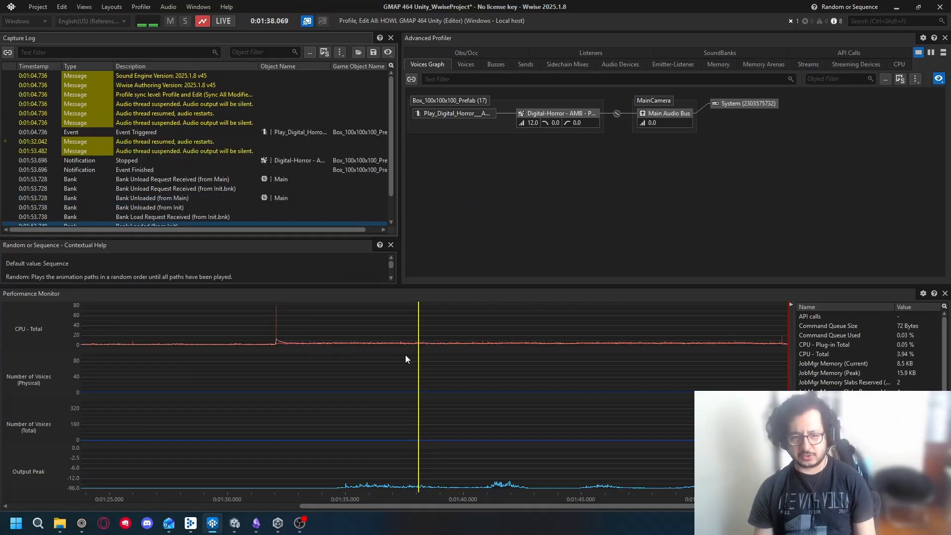
{"action": "left_click_drag", "start_coordinate": [415, 358], "coordinate": [402, 381]}
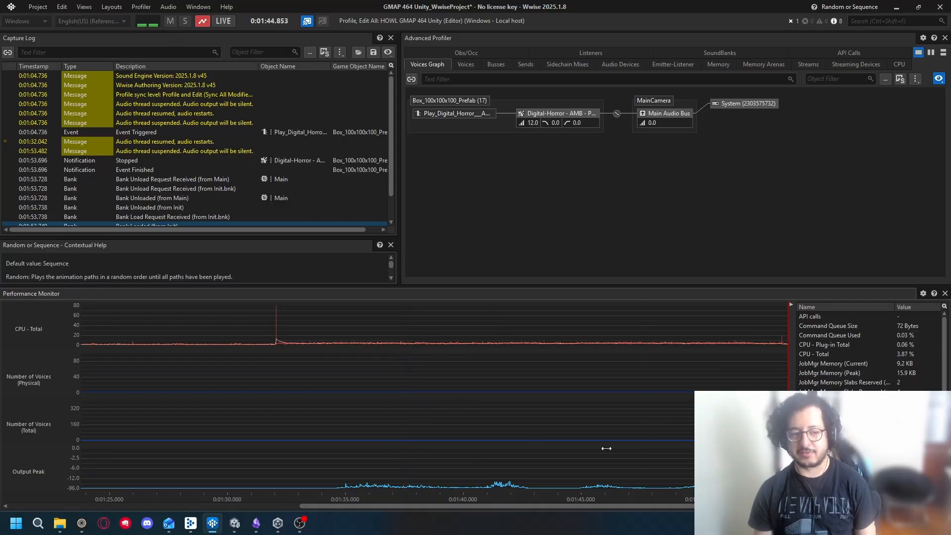
{"action": "left_click_drag", "start_coordinate": [445, 475], "coordinate": [572, 452]}
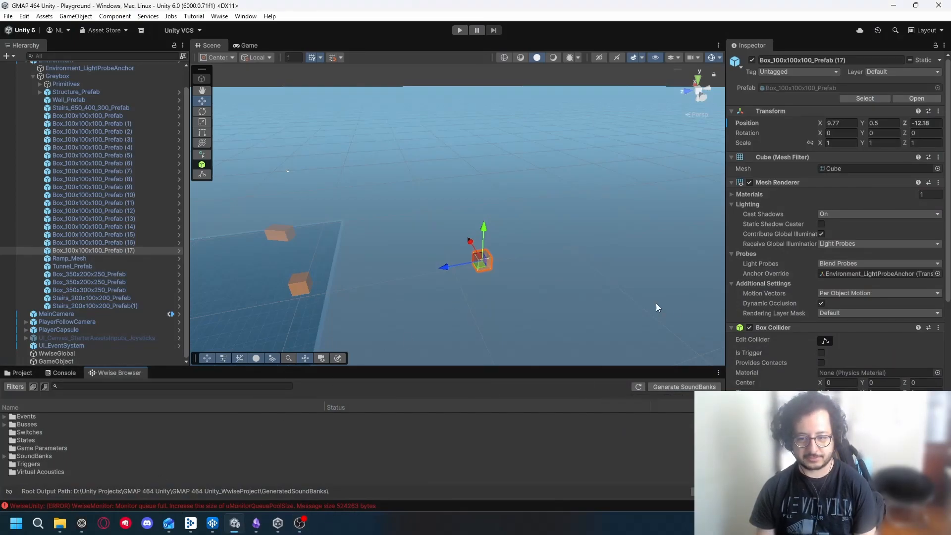
Switch to Unity, generate the SoundBanks and bring the scene view closer to the box that plays the ambient sound.
{"action": "left_click", "coordinate": [675, 387]}
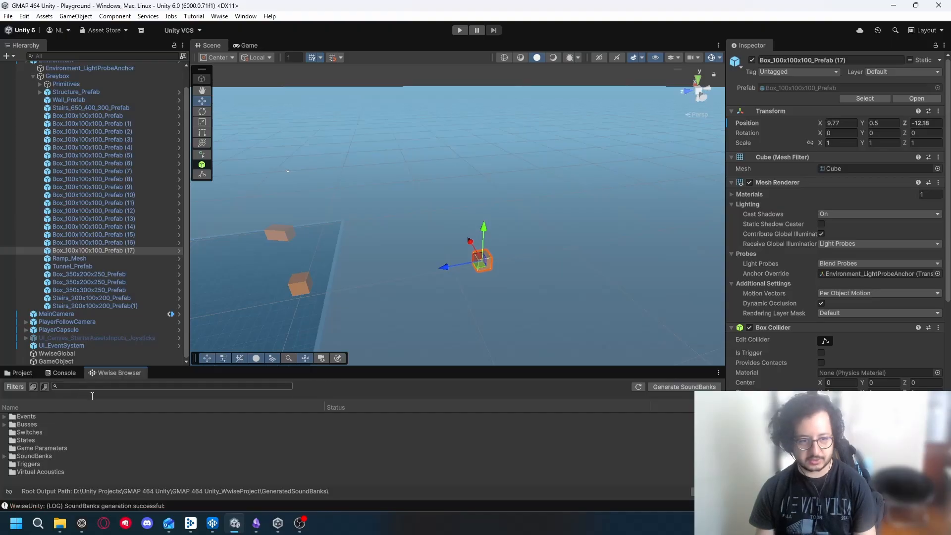
{"action": "right_click_drag", "start_coordinate": [534, 249], "coordinate": [468, 238]}
{"action": "key", "text": "w"}
{"action": "key", "text": "d"}
{"action": "key", "text": "a"}
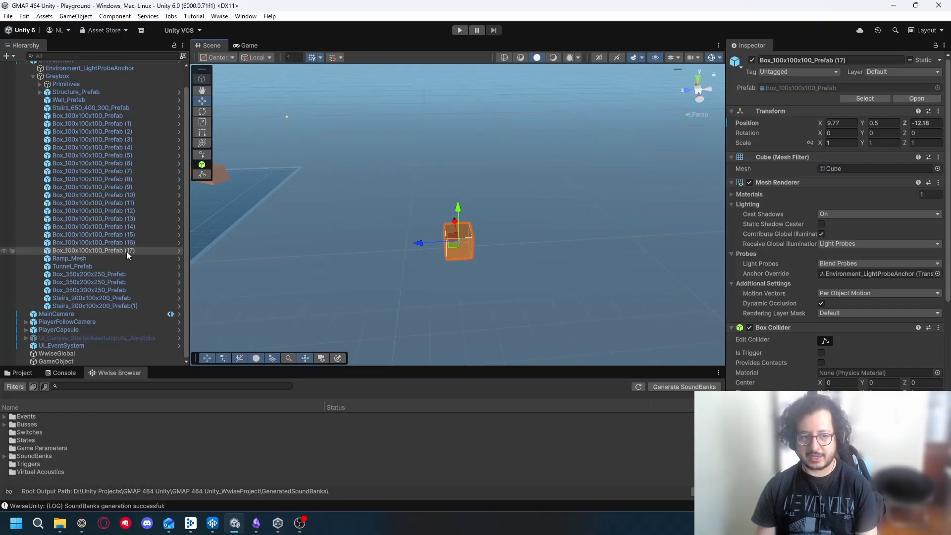
Delete the empty GameObject at the end of the scene hierarchy.
{"action": "scroll", "coordinate": [124, 298], "scroll_direction": "up", "scroll_amount": 1}
{"action": "scroll", "coordinate": [130, 292], "scroll_direction": "down", "scroll_amount": 1}
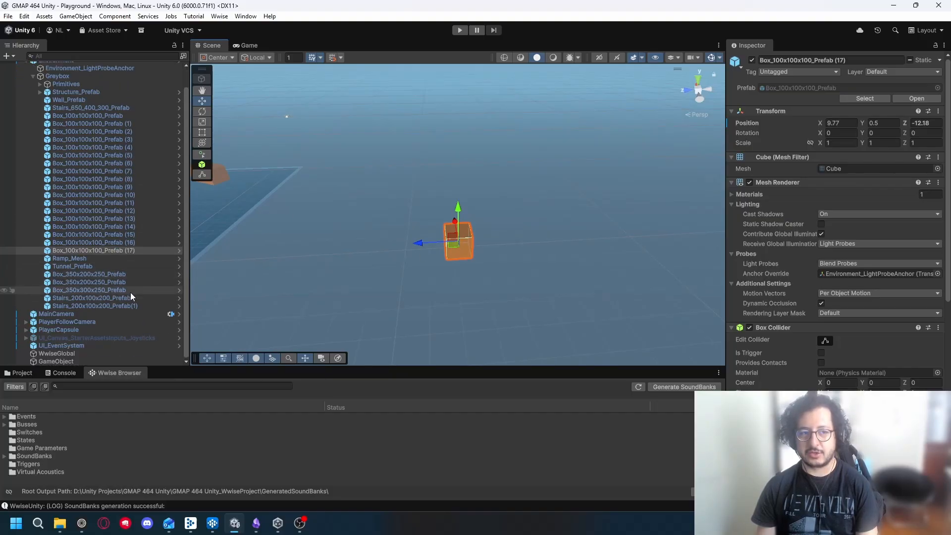
{"action": "left_click", "coordinate": [52, 362]}
{"action": "key", "text": "Delete"}
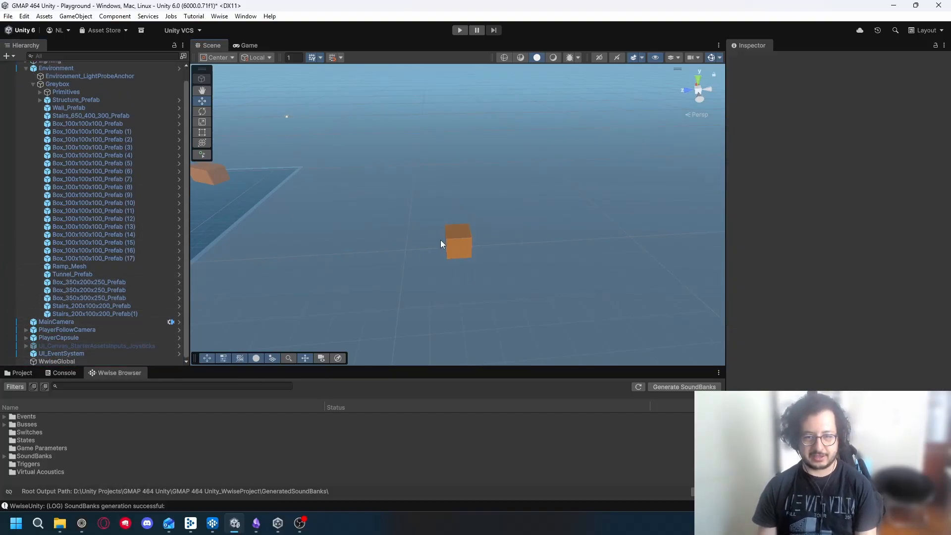
Set Show Attenuation Sphere to Current_Event_Only on Box_100x100x100_Prefab (17)'s AkAmbient component and view the whole sphere in the scene.
{"action": "left_click", "coordinate": [456, 243]}
{"action": "left_click", "coordinate": [470, 246]}
{"action": "right_click_drag", "start_coordinate": [547, 190], "coordinate": [491, 192]}
{"action": "right_click_drag", "start_coordinate": [572, 227], "coordinate": [613, 207]}
{"action": "scroll", "coordinate": [824, 276], "scroll_direction": "down", "scroll_amount": 8}
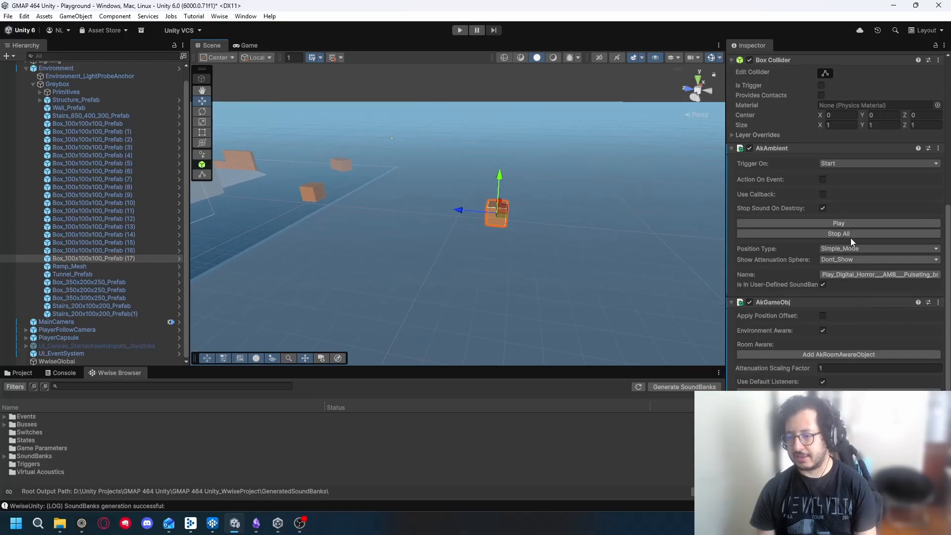
{"action": "left_click", "coordinate": [837, 259]}
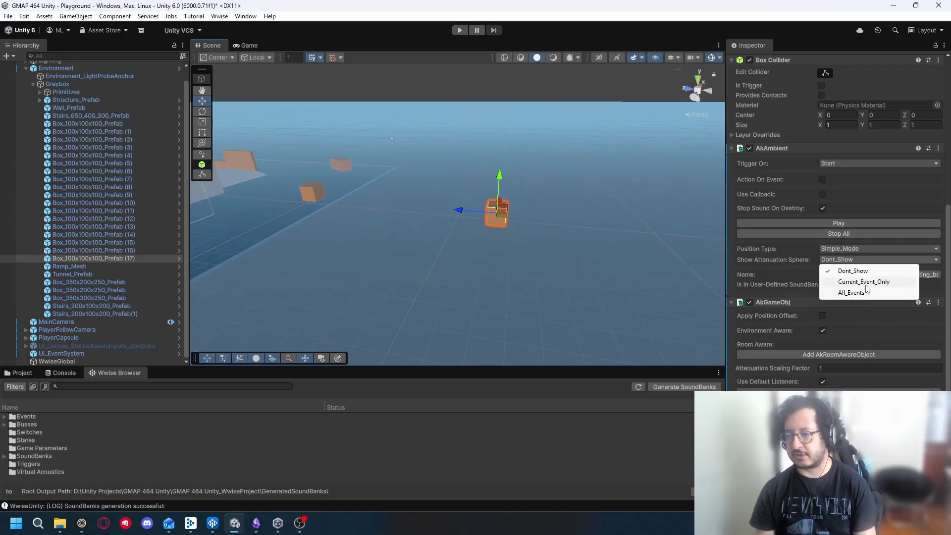
{"action": "left_click", "coordinate": [871, 280]}
{"action": "right_click_drag", "start_coordinate": [568, 240], "coordinate": [555, 257]}
{"action": "key", "text": "s"}
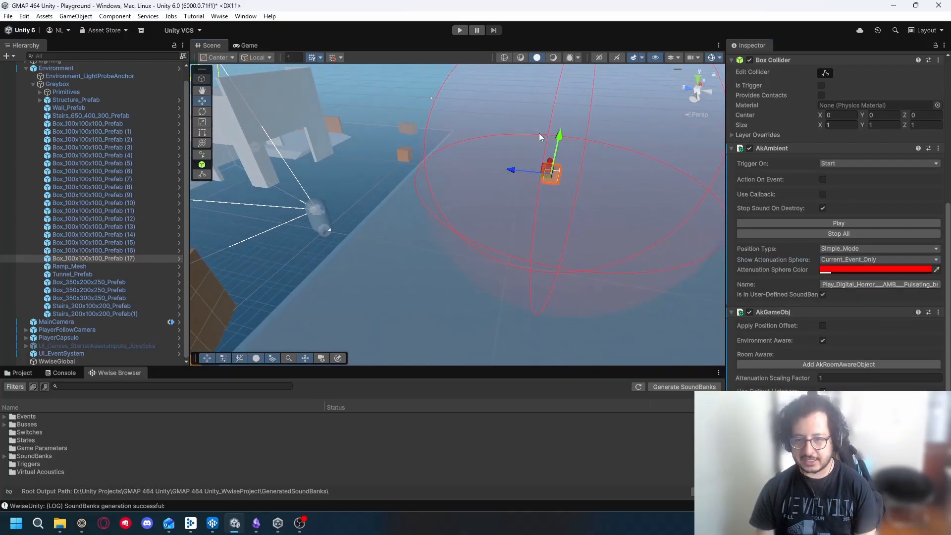
{"action": "key", "text": "s"}
{"action": "right_click_drag", "start_coordinate": [610, 125], "coordinate": [551, 174]}
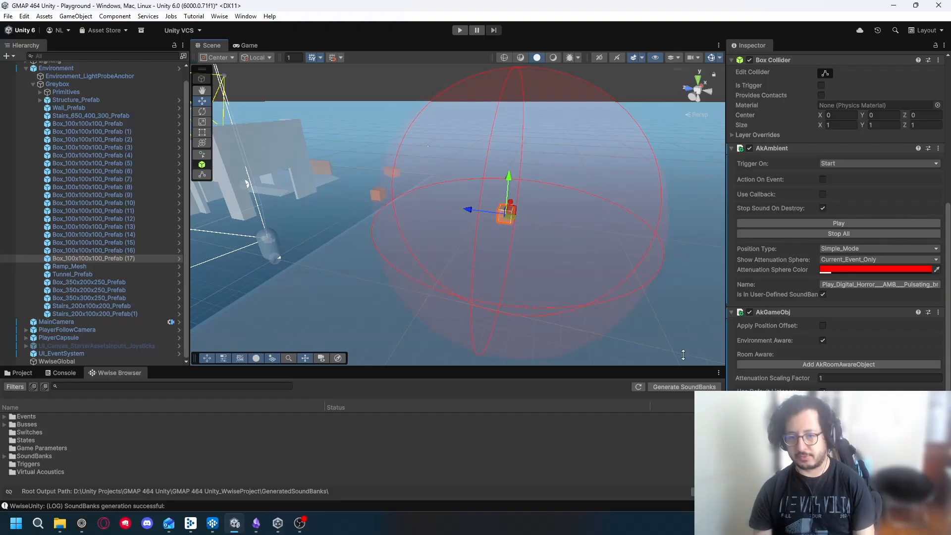
Generate the SoundBanks again and recheck the box's attenuation sphere in the scene.
{"action": "right_click_drag", "start_coordinate": [599, 251], "coordinate": [600, 258]}
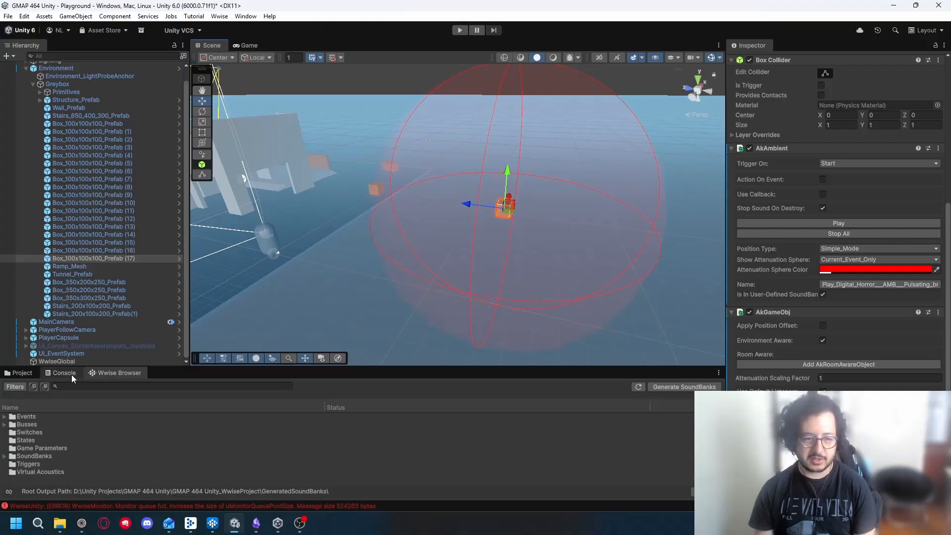
{"action": "left_click", "coordinate": [679, 387]}
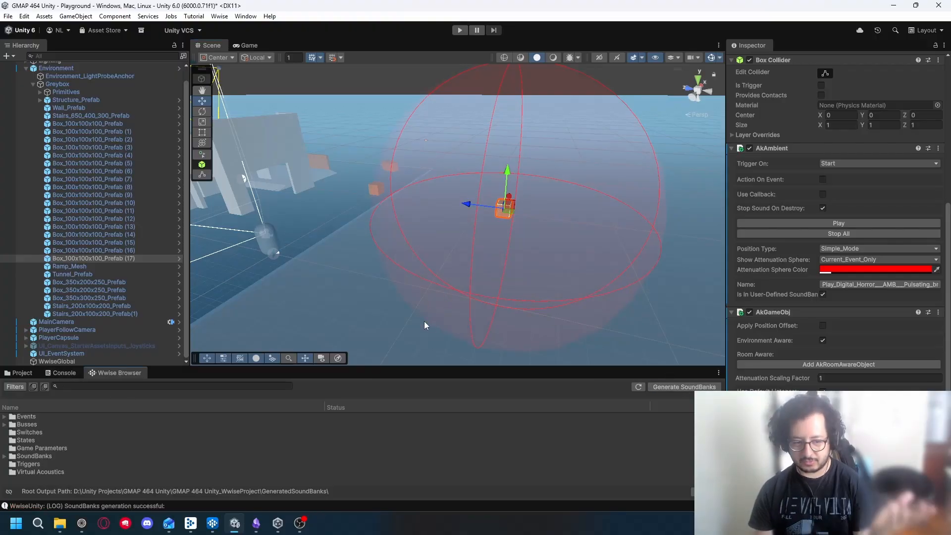
{"action": "right_click_drag", "start_coordinate": [515, 241], "coordinate": [534, 234]}
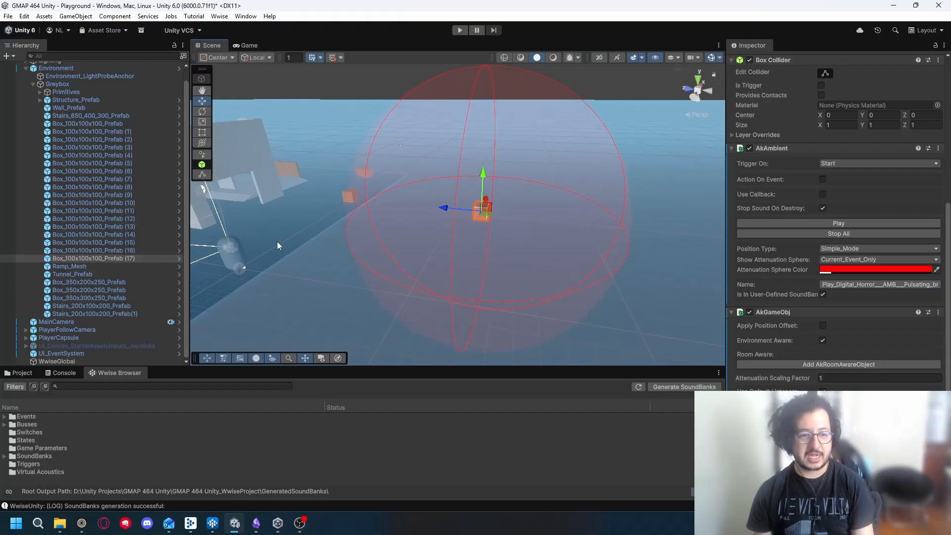
{"action": "middle_click_drag", "start_coordinate": [431, 246], "coordinate": [442, 247]}
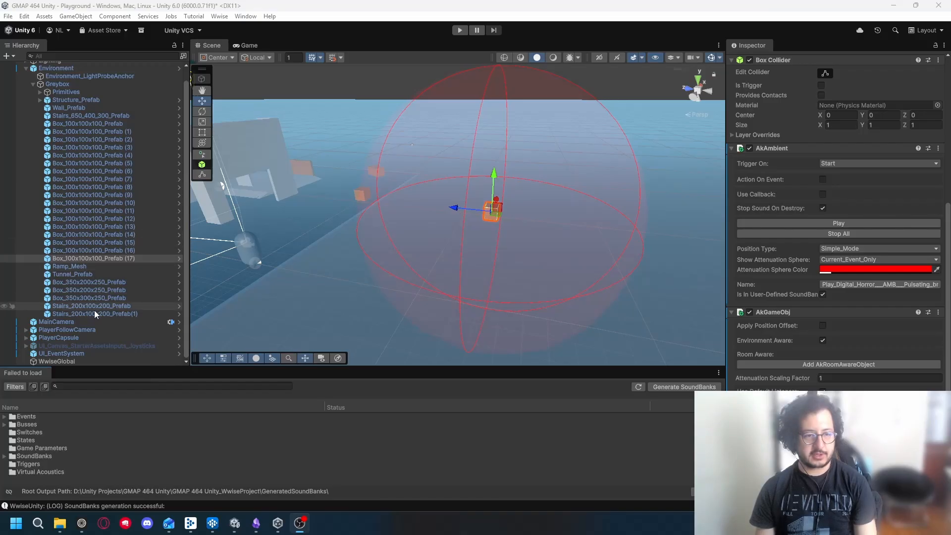
Create an empty GameObject in the Playground scene.
{"action": "scroll", "coordinate": [68, 352], "scroll_direction": "up", "scroll_amount": 1}
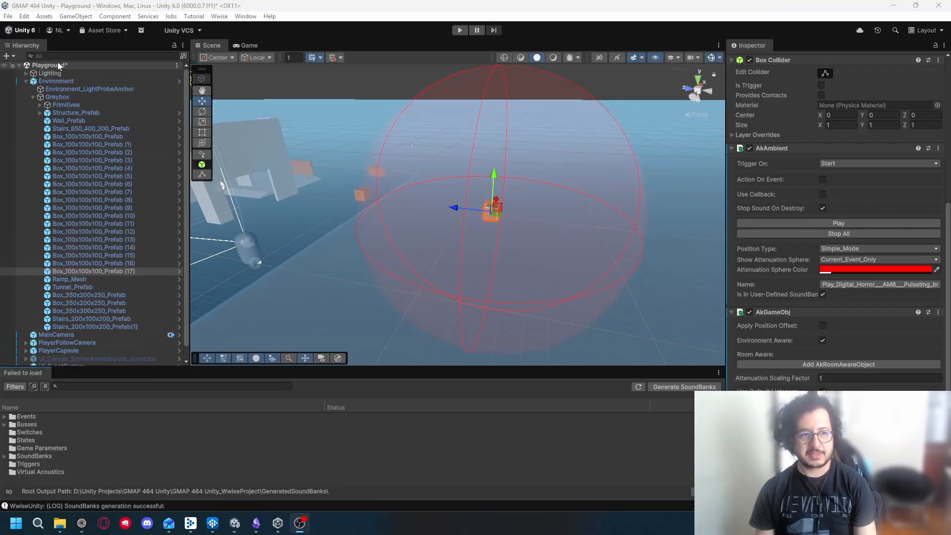
{"action": "right_click", "coordinate": [59, 63]}
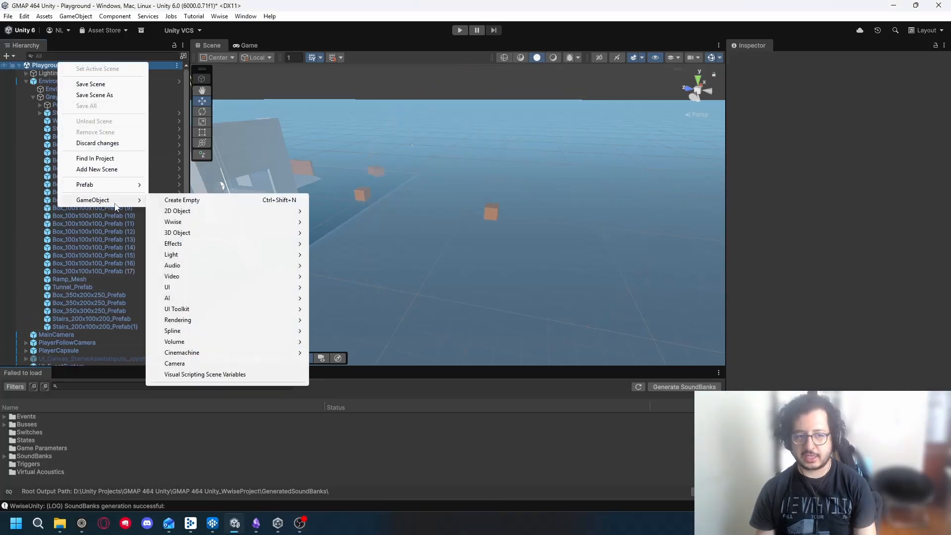
{"action": "mouse_move", "coordinate": [114, 200]}
{"action": "left_click", "coordinate": [195, 207]}
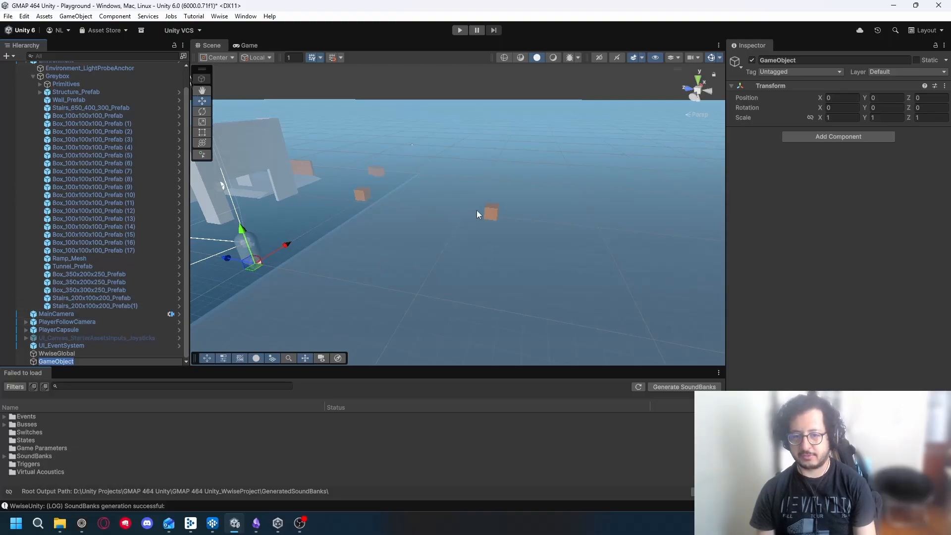
Move Box_100x100x100_Prefab (17) along its blue Z axis back to the platform edge beside the other boxes.
{"action": "left_click", "coordinate": [494, 213]}
{"action": "left_click", "coordinate": [493, 213]}
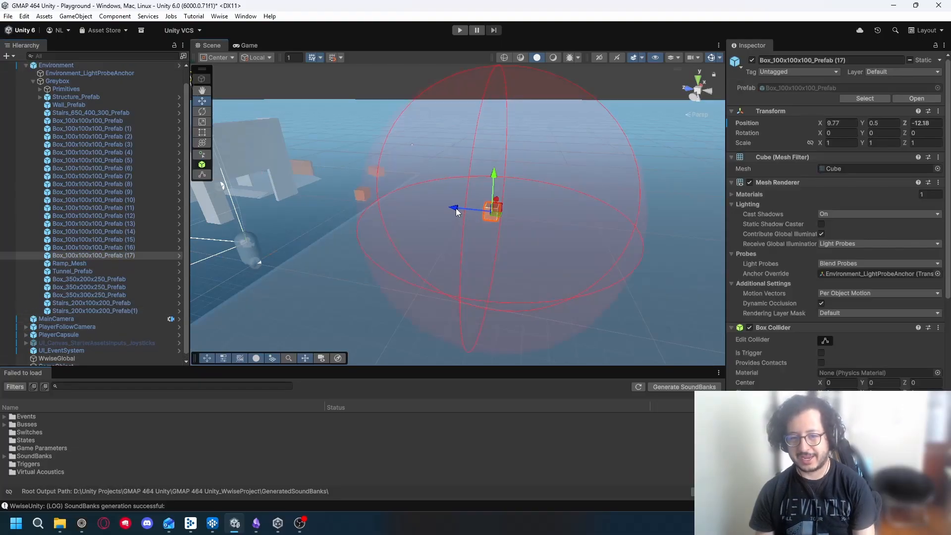
{"action": "left_click_drag", "start_coordinate": [455, 208], "coordinate": [325, 201]}
Disable the AkAmbient and AkGameObj components on the moved box and set Show Attenuation Sphere to Dont_Show.
{"action": "scroll", "coordinate": [779, 347], "scroll_direction": "down", "scroll_amount": 5}
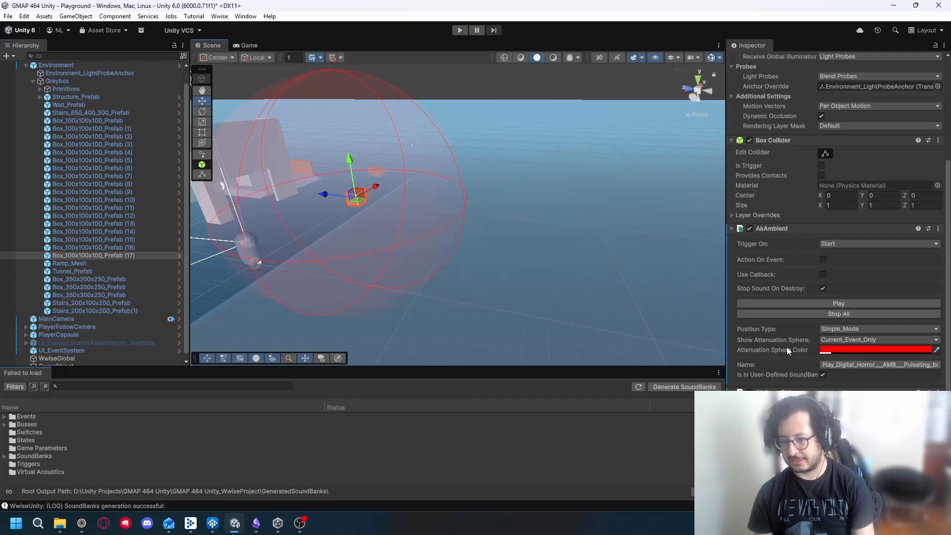
{"action": "scroll", "coordinate": [815, 307], "scroll_direction": "down", "scroll_amount": 3}
{"action": "scroll", "coordinate": [816, 307], "scroll_direction": "up", "scroll_amount": 3}
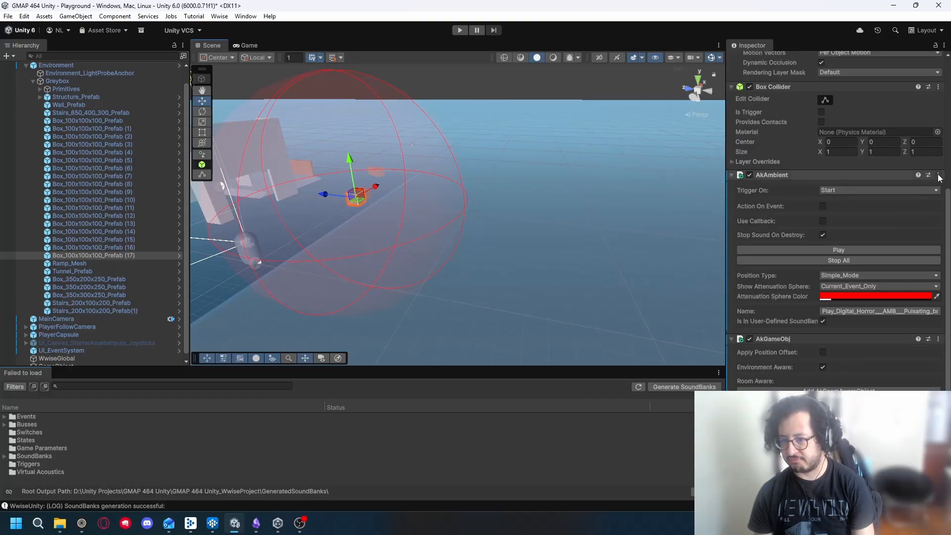
{"action": "left_click", "coordinate": [749, 175]}
{"action": "left_click", "coordinate": [749, 339]}
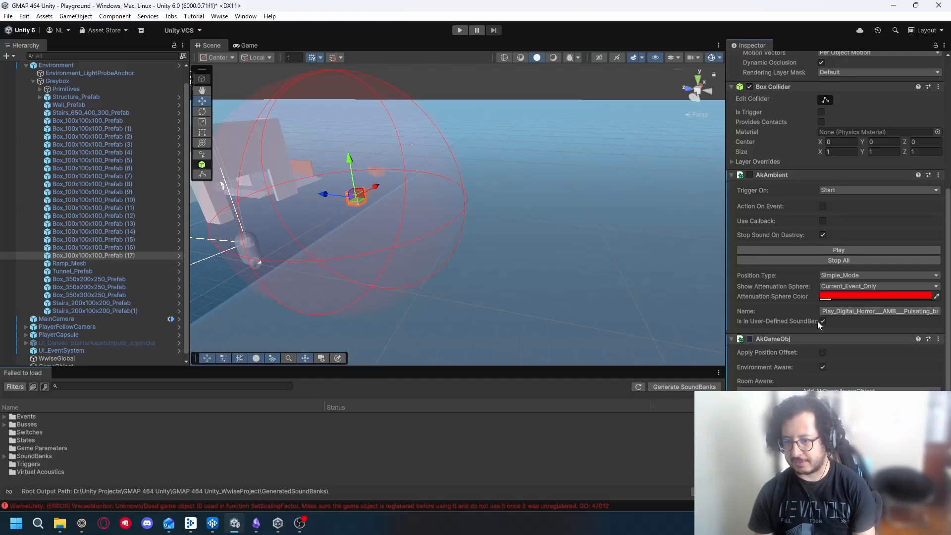
{"action": "left_click", "coordinate": [860, 285]}
{"action": "left_click", "coordinate": [848, 297]}
{"action": "scroll", "coordinate": [586, 231], "scroll_direction": "down", "scroll_amount": 2}
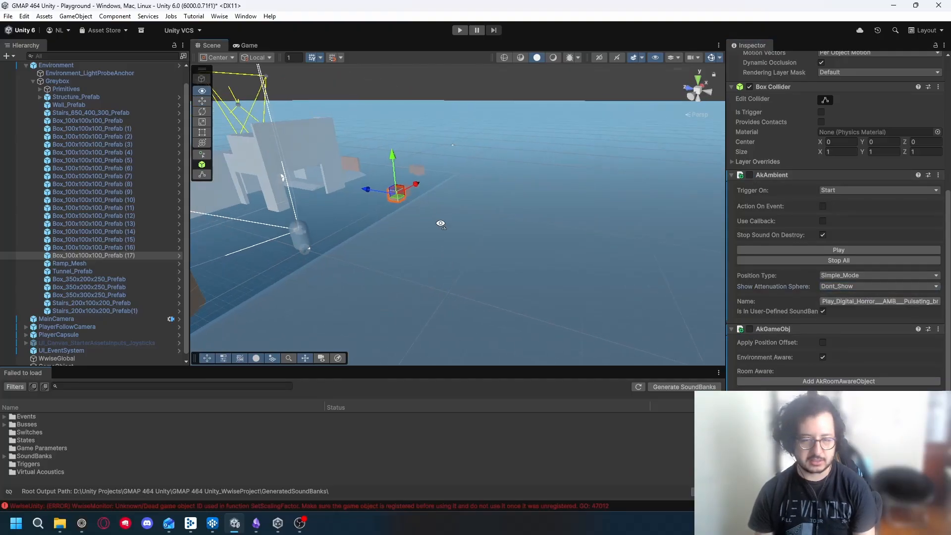
Open the Assets/StarterAssets/Environment/Prefabs folder in the project files.
{"action": "left_click", "coordinate": [34, 376]}
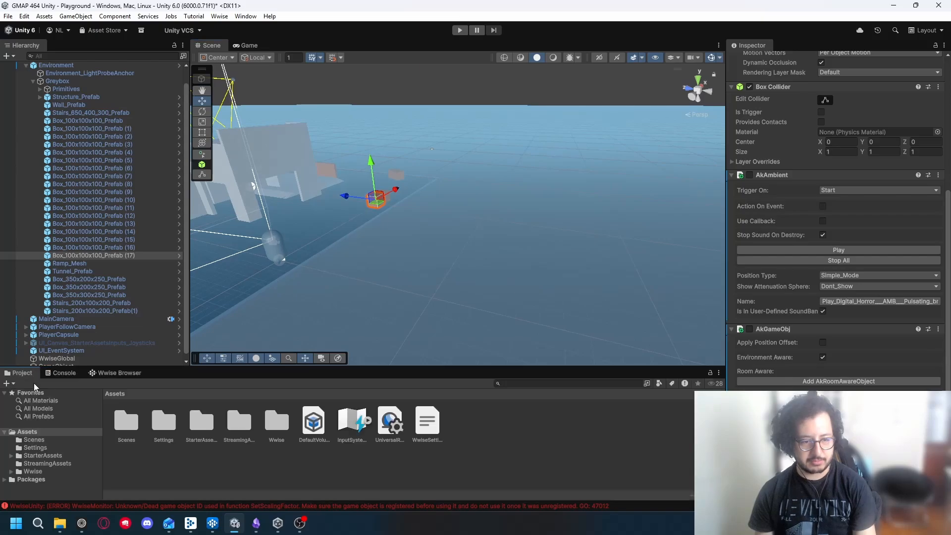
{"action": "left_click", "coordinate": [33, 439]}
{"action": "left_click", "coordinate": [112, 394]}
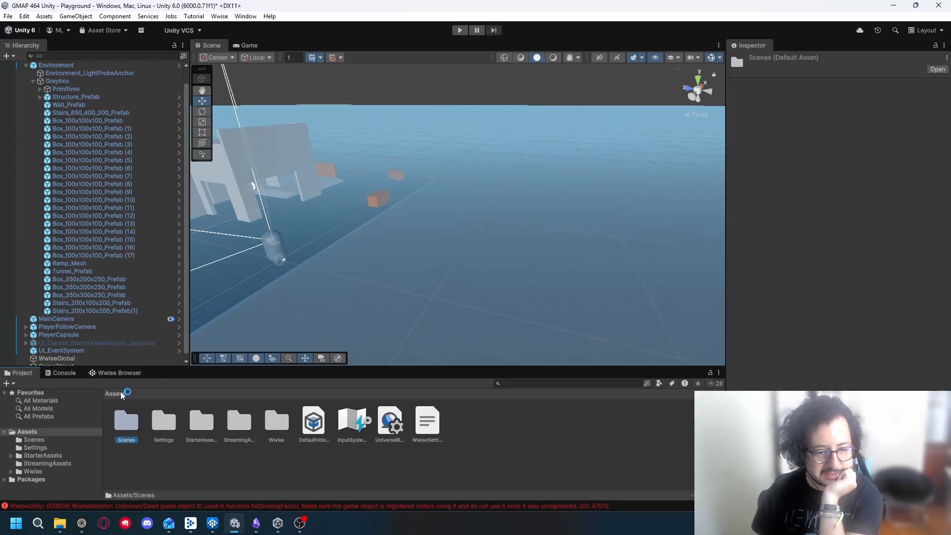
{"action": "double_click", "coordinate": [201, 420]}
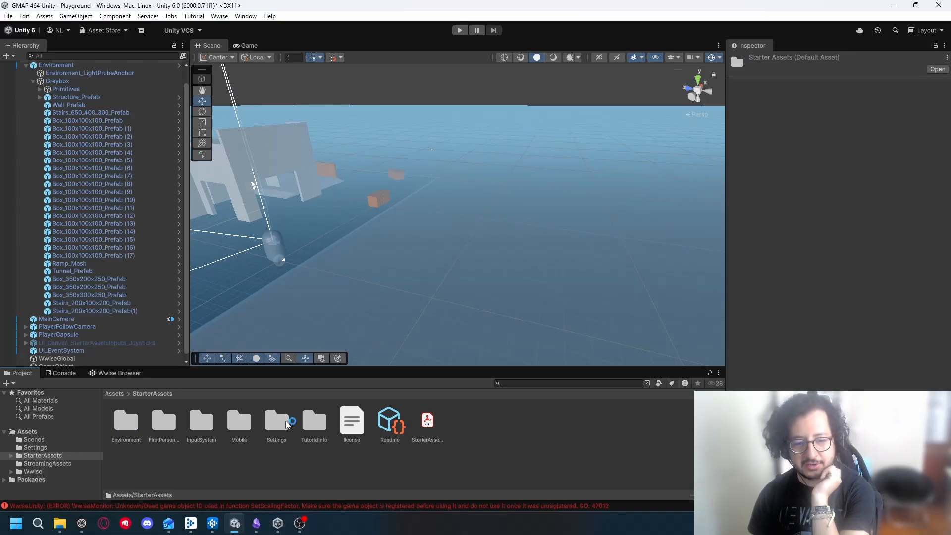
{"action": "double_click", "coordinate": [126, 425]}
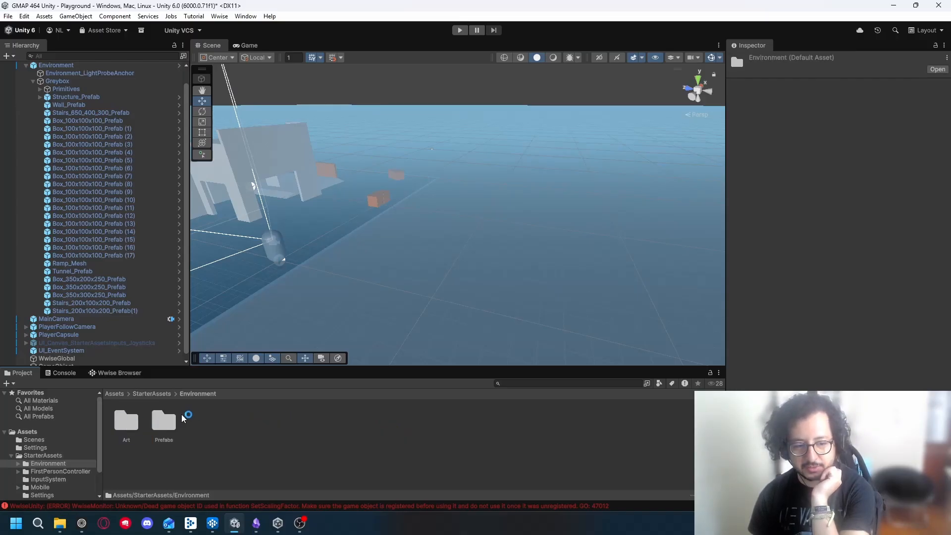
{"action": "double_click", "coordinate": [155, 425]}
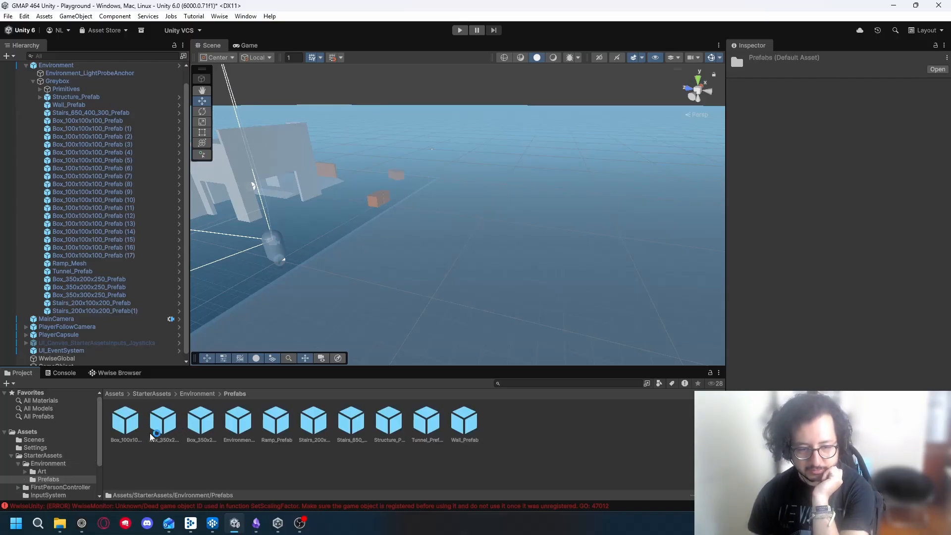
{"action": "left_click", "coordinate": [540, 440]}
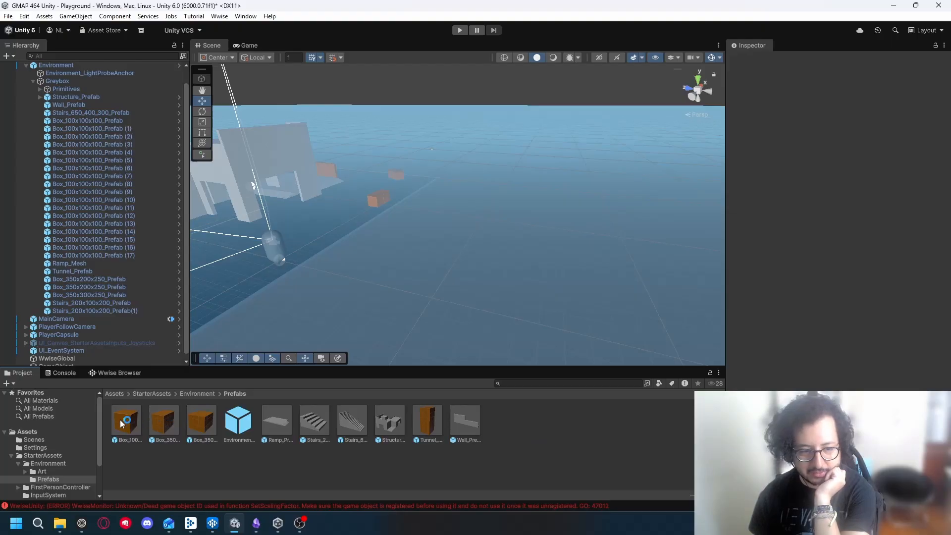
Place a new Box_100x100x100 prefab on the open floor at about X 4.73, Y 0.5, Z -14.84 and select it.
{"action": "left_click_drag", "start_coordinate": [121, 424], "coordinate": [493, 241]}
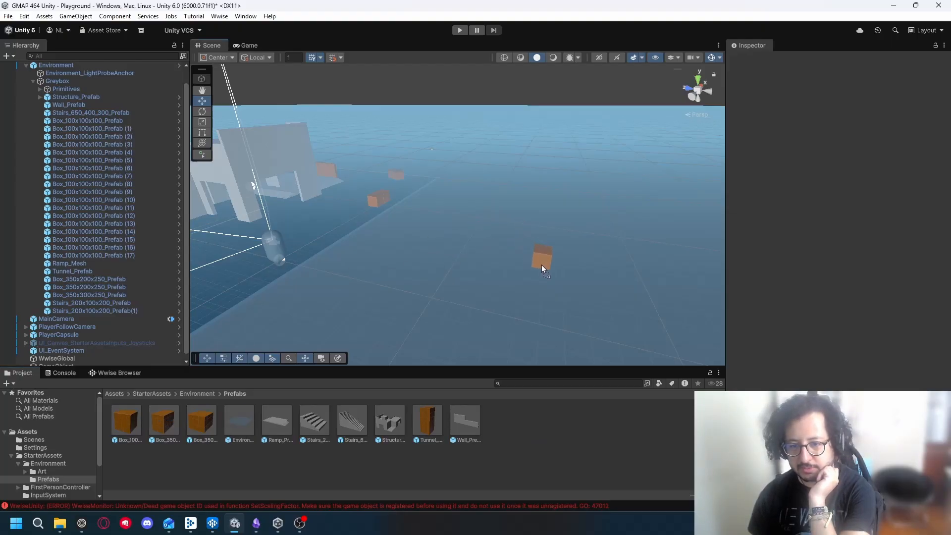
{"action": "left_click_drag", "start_coordinate": [543, 268], "coordinate": [542, 268]}
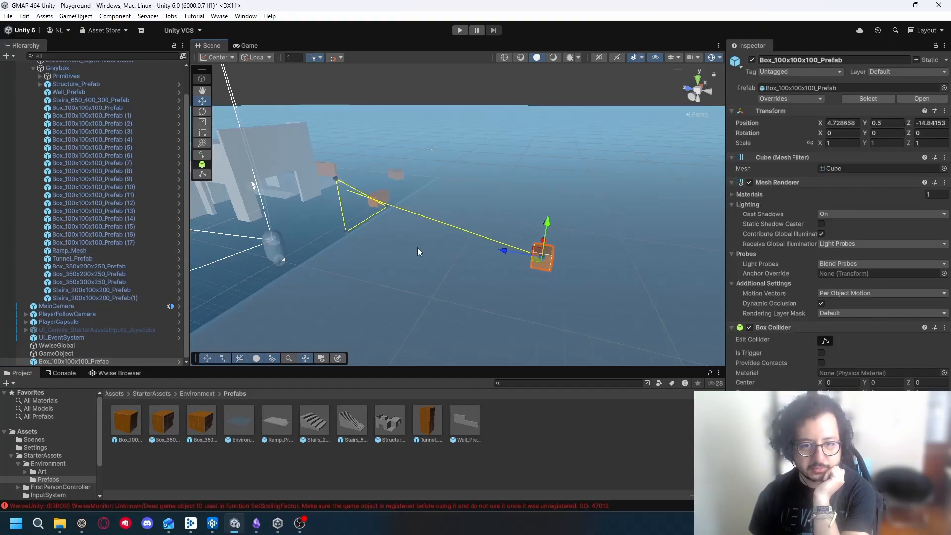
{"action": "right_click_drag", "start_coordinate": [494, 241], "coordinate": [363, 198]}
{"action": "left_click", "coordinate": [382, 243]}
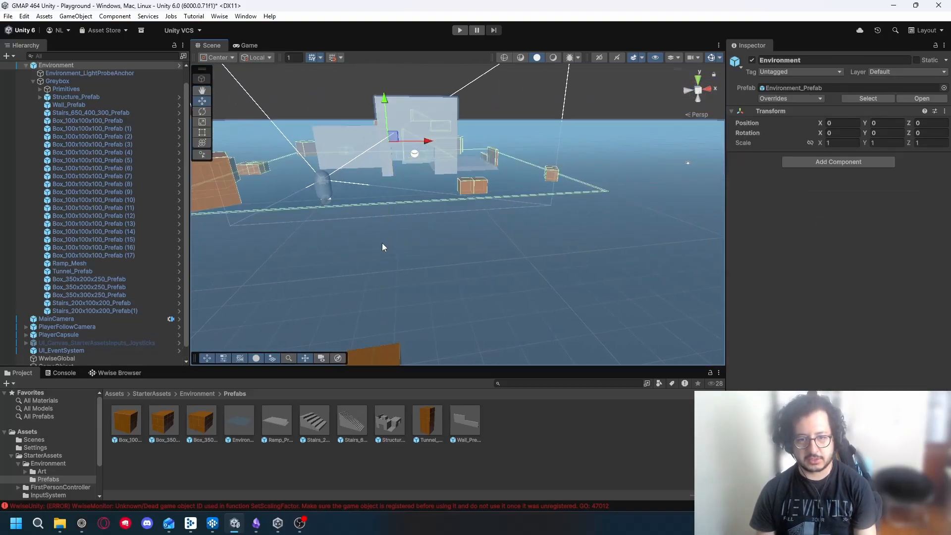
{"action": "right_click_drag", "start_coordinate": [382, 242], "coordinate": [527, 323]}
{"action": "left_click", "coordinate": [507, 299]}
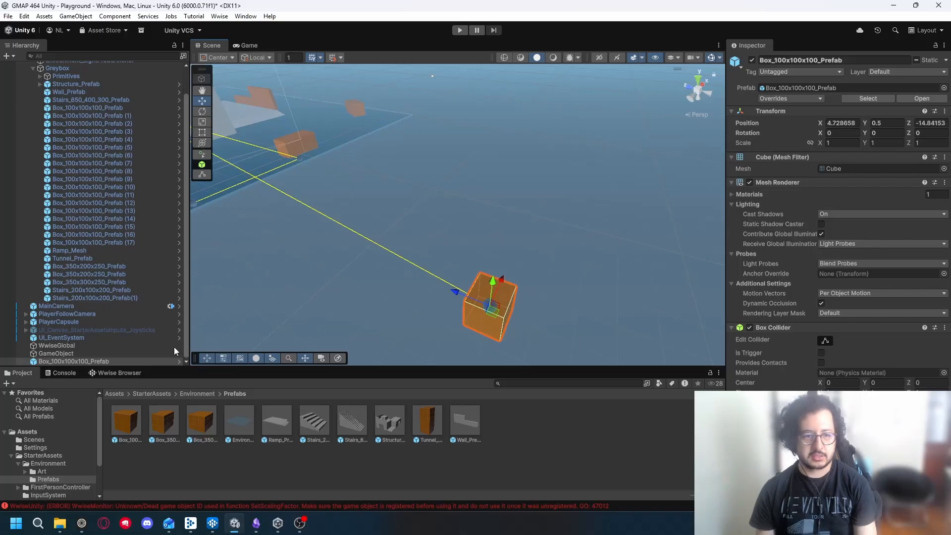
{"action": "scroll", "coordinate": [119, 298], "scroll_direction": "up", "scroll_amount": 2}
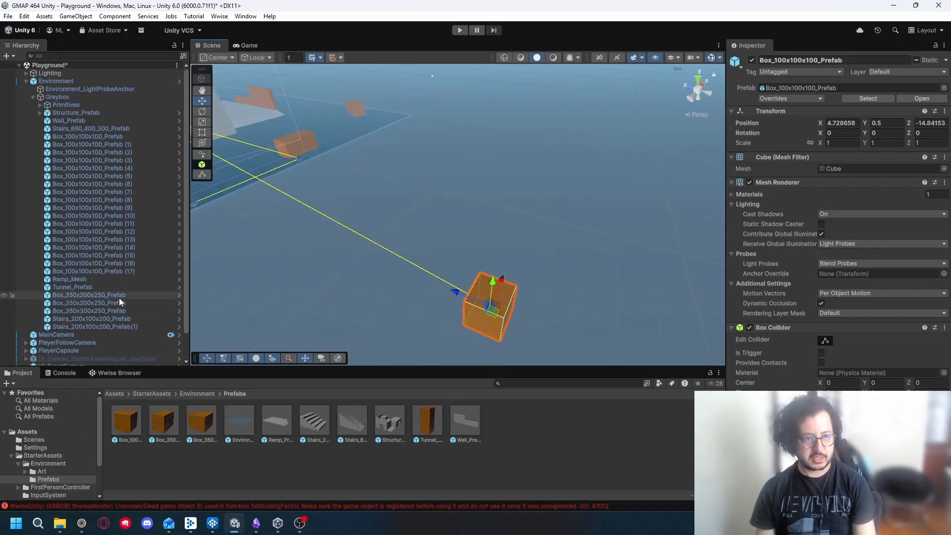
{"action": "scroll", "coordinate": [122, 296], "scroll_direction": "down", "scroll_amount": 2}
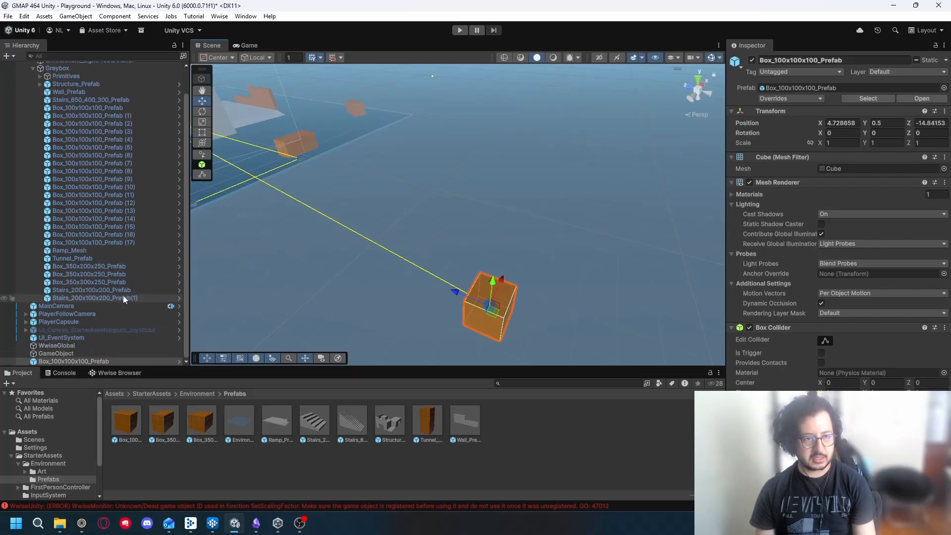
Nest the new Box_100x100x100_Prefab under the empty GameObject and rename the parent Original Sound Cube.
{"action": "left_click", "coordinate": [69, 362]}
{"action": "left_click_drag", "start_coordinate": [71, 353], "coordinate": [67, 352]}
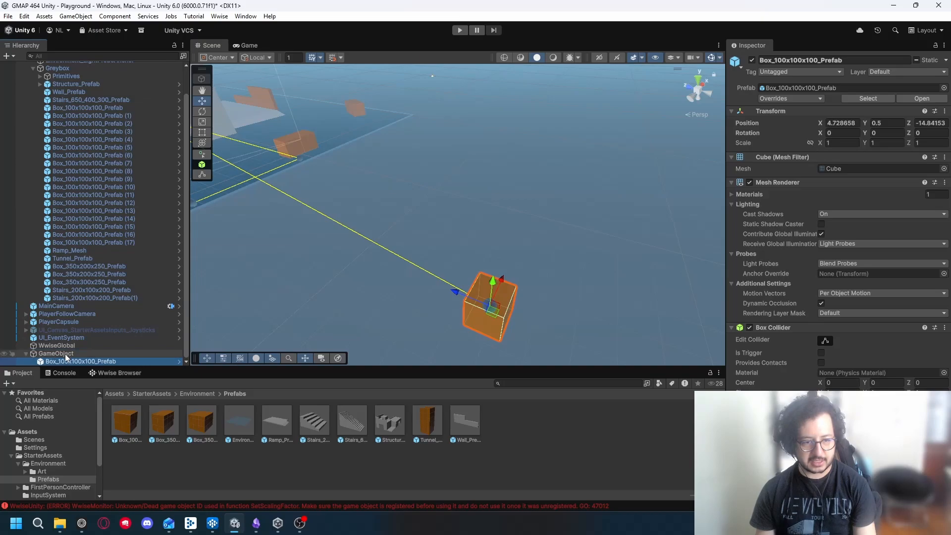
{"action": "left_click", "coordinate": [64, 353]}
{"action": "left_click", "coordinate": [813, 61]}
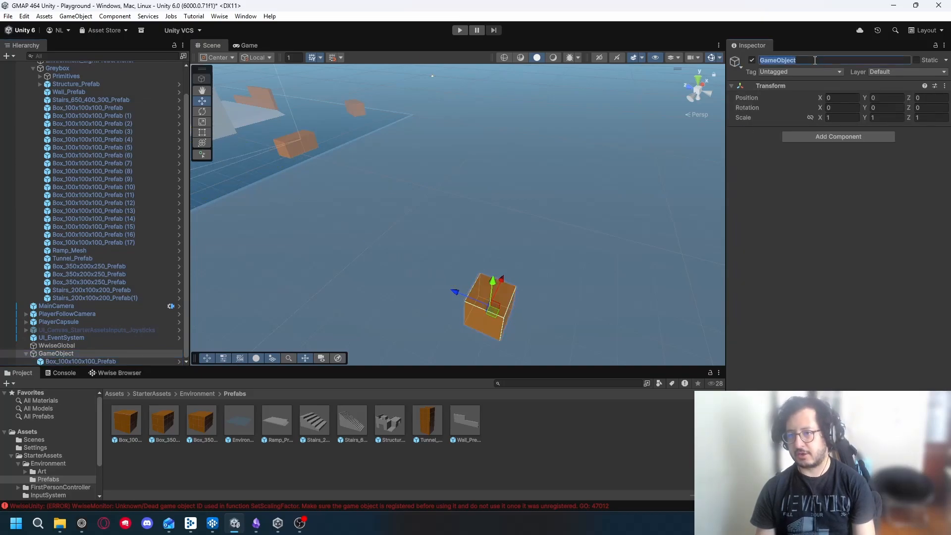
{"action": "type", "text": "Orig"}
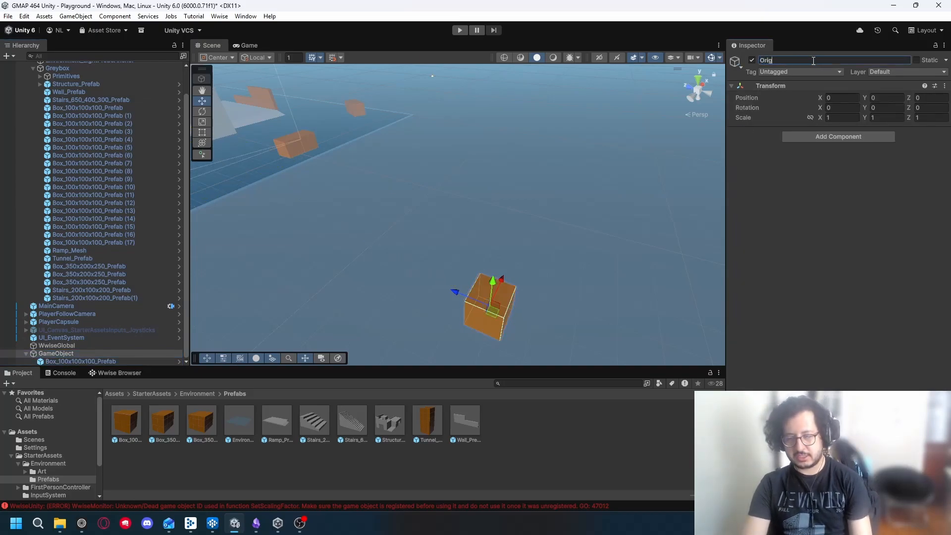
{"action": "type", "text": "inal Sound Cube"}
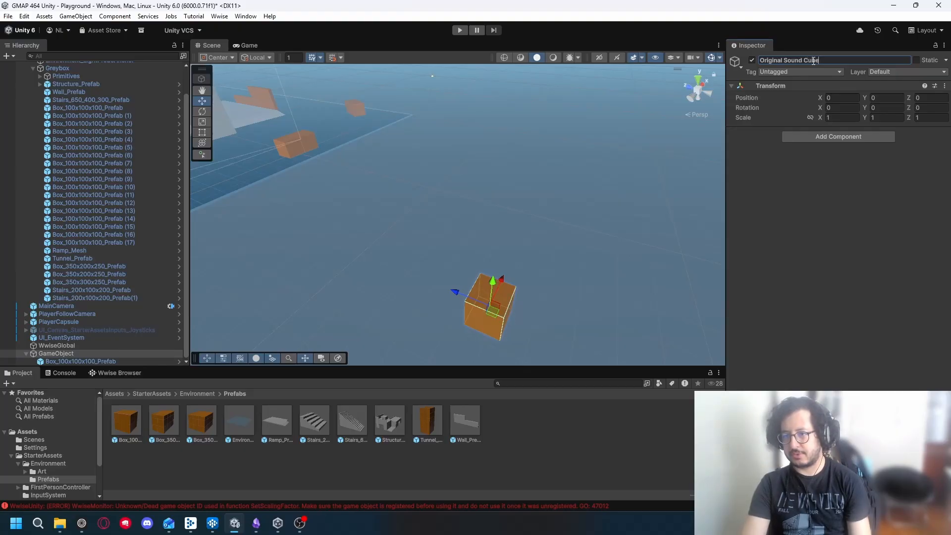
{"action": "key", "text": "Return"}
{"action": "left_click", "coordinate": [854, 185]}
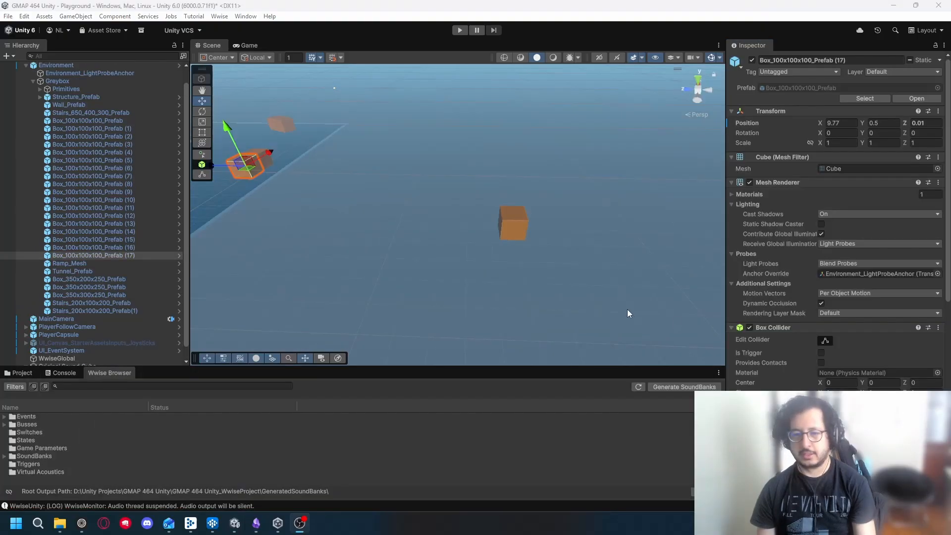
Examine Box_100x100x100_Prefab (17), its AkAmbient settings and the console log.
{"action": "right_click_drag", "start_coordinate": [626, 309], "coordinate": [617, 246]}
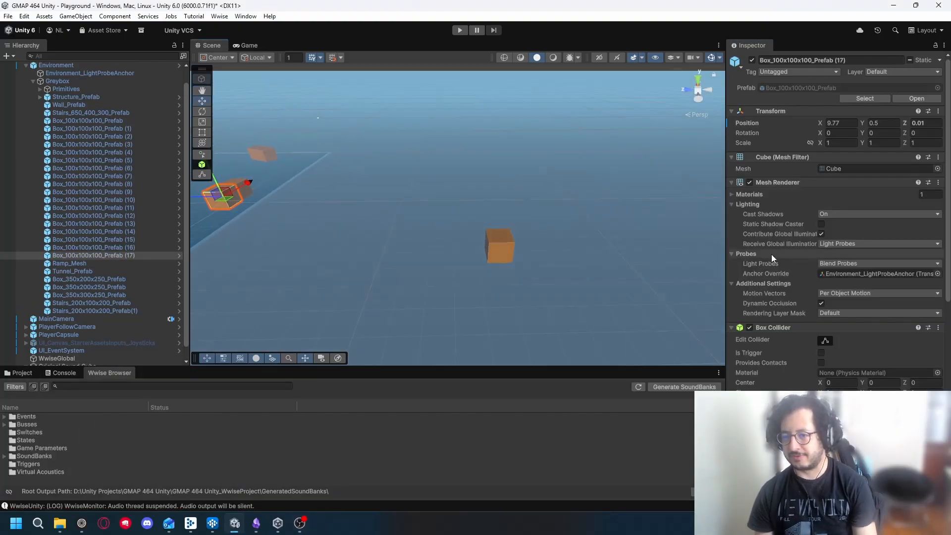
{"action": "scroll", "coordinate": [793, 352], "scroll_direction": "down", "scroll_amount": 3}
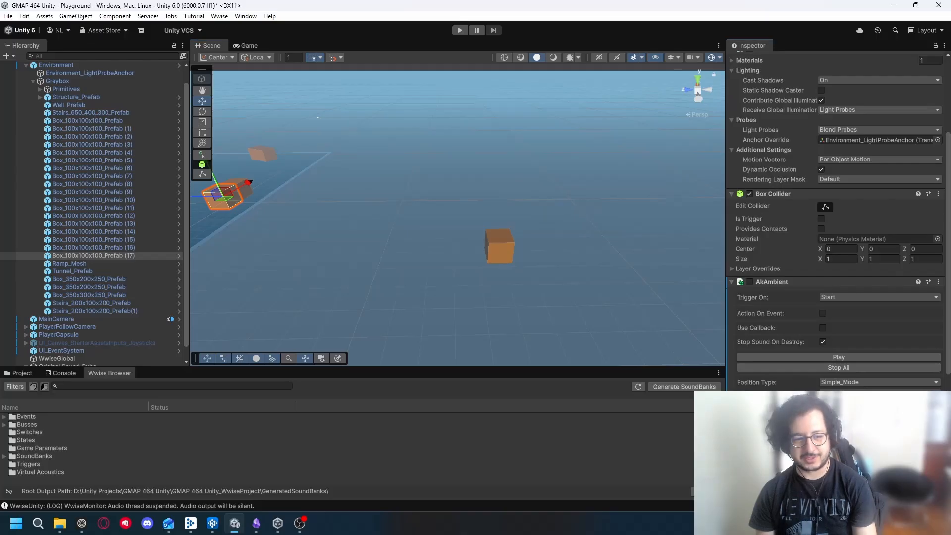
{"action": "left_click", "coordinate": [64, 374]}
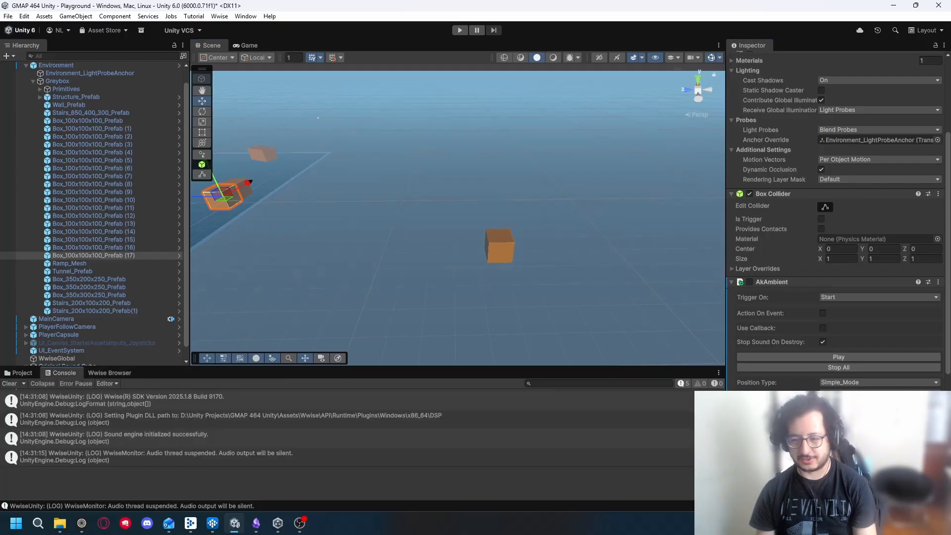
{"action": "left_click", "coordinate": [536, 328]}
{"action": "left_click_drag", "start_coordinate": [536, 328], "coordinate": [521, 308], "text": "alt"}
{"action": "left_click", "coordinate": [263, 210]}
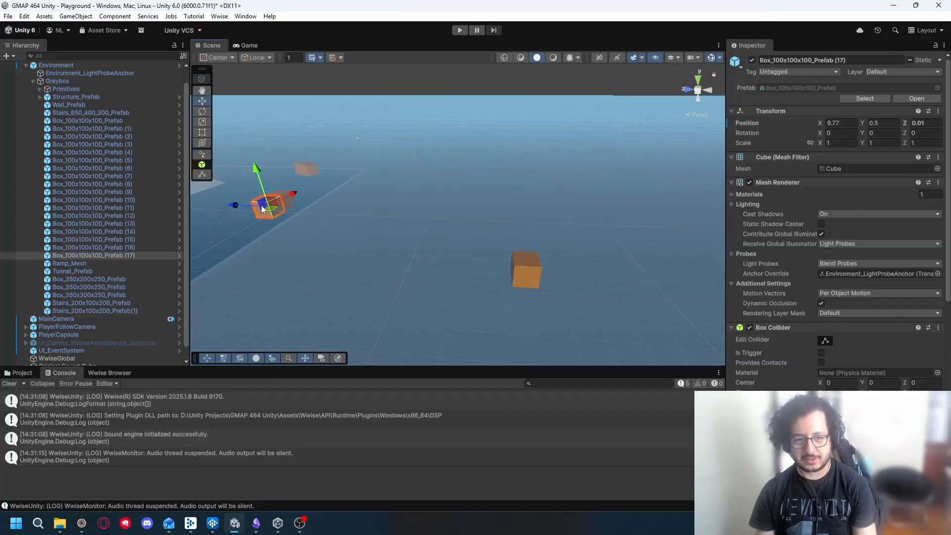
{"action": "right_click_drag", "start_coordinate": [585, 297], "coordinate": [611, 274]}
{"action": "key", "text": "a"}
{"action": "key", "text": "w"}
{"action": "scroll", "coordinate": [784, 382], "scroll_direction": "down", "scroll_amount": 5}
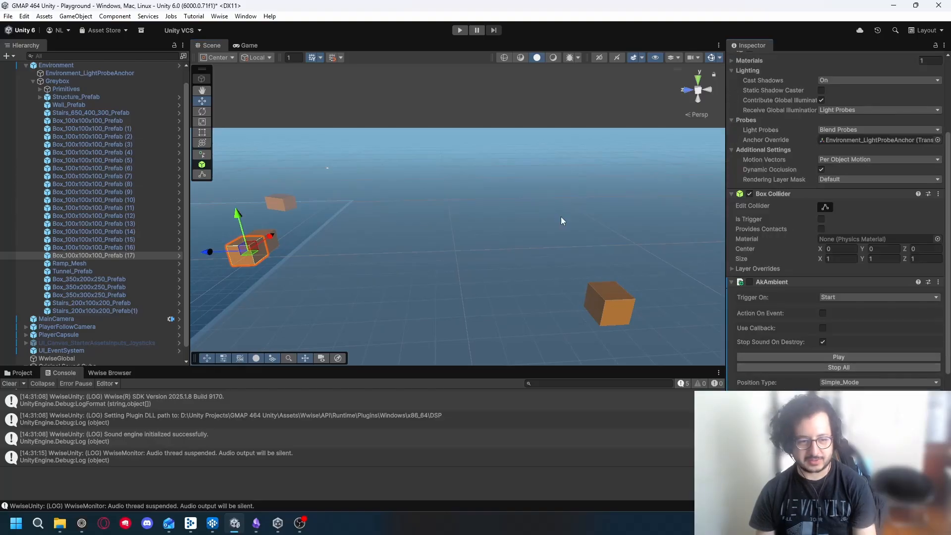
{"action": "key", "text": "a"}
{"action": "right_click_drag", "start_coordinate": [478, 180], "coordinate": [528, 183]}
{"action": "key", "text": "d"}
Compare the placement of the new box and its Original Sound Cube parent with the environment boxes.
{"action": "left_click", "coordinate": [450, 213]}
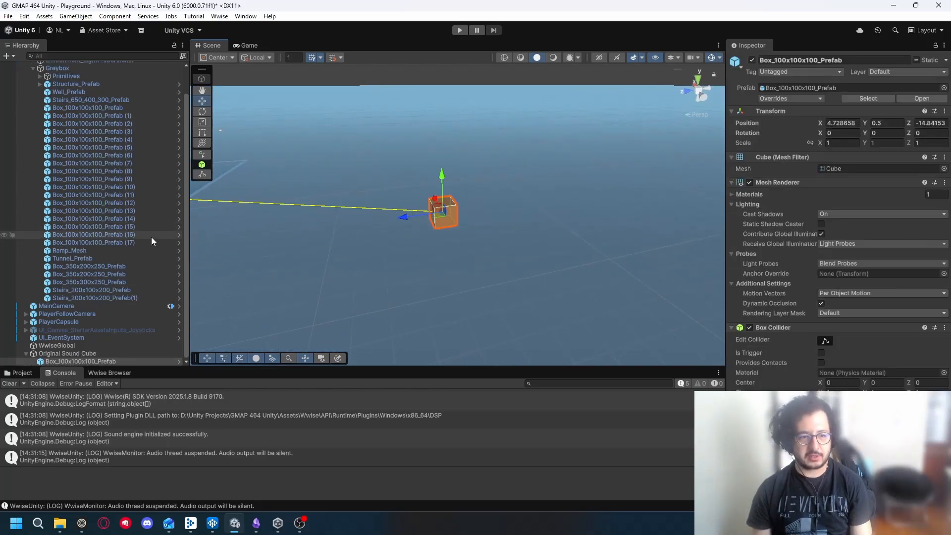
{"action": "left_click", "coordinate": [74, 353]}
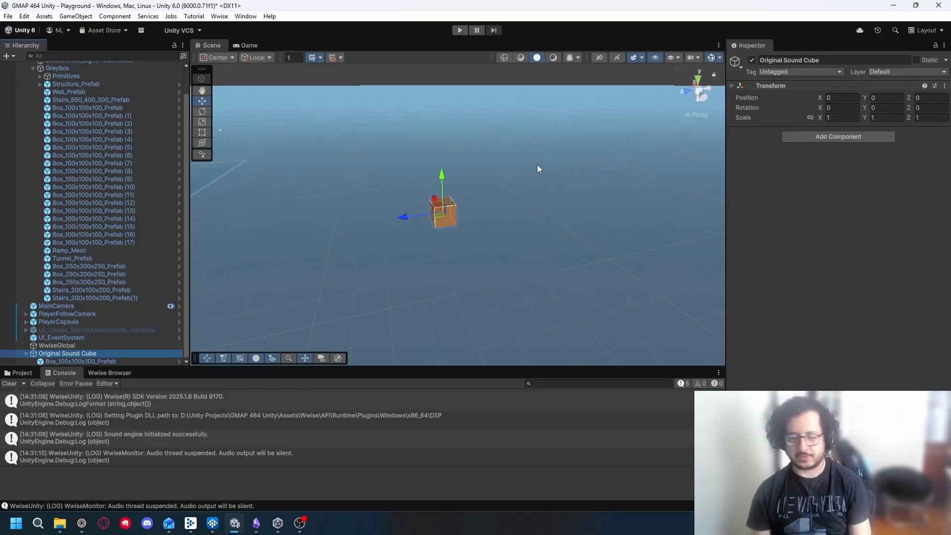
{"action": "right_click_drag", "start_coordinate": [538, 169], "coordinate": [493, 186]}
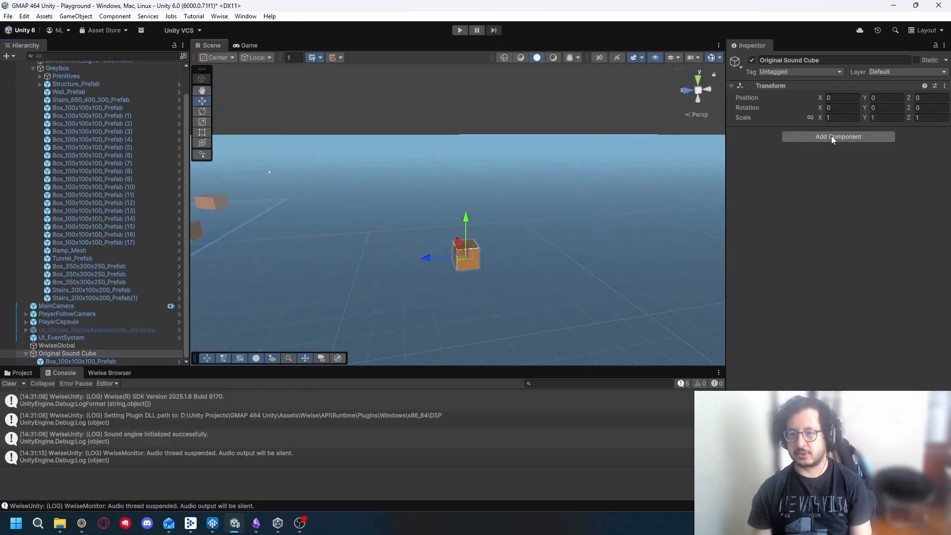
{"action": "right_click_drag", "start_coordinate": [403, 242], "coordinate": [468, 232]}
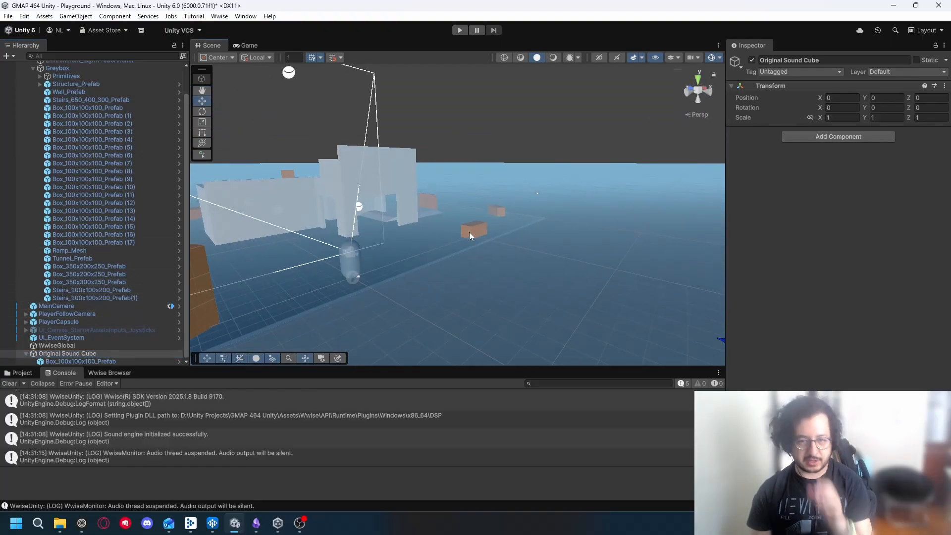
{"action": "left_click", "coordinate": [469, 232]}
{"action": "right_click_drag", "start_coordinate": [634, 311], "coordinate": [566, 292]}
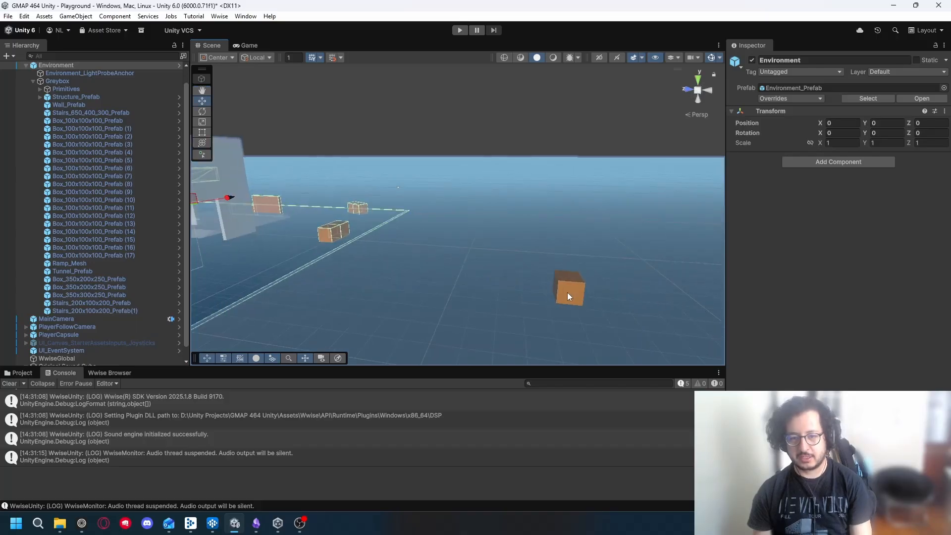
{"action": "left_click", "coordinate": [567, 293]}
Attach the Play_Digital_Horror AMB Pulsating event from the Default Work Unit to Original Sound Cube and add a Rigidbody.
{"action": "left_click", "coordinate": [84, 352]}
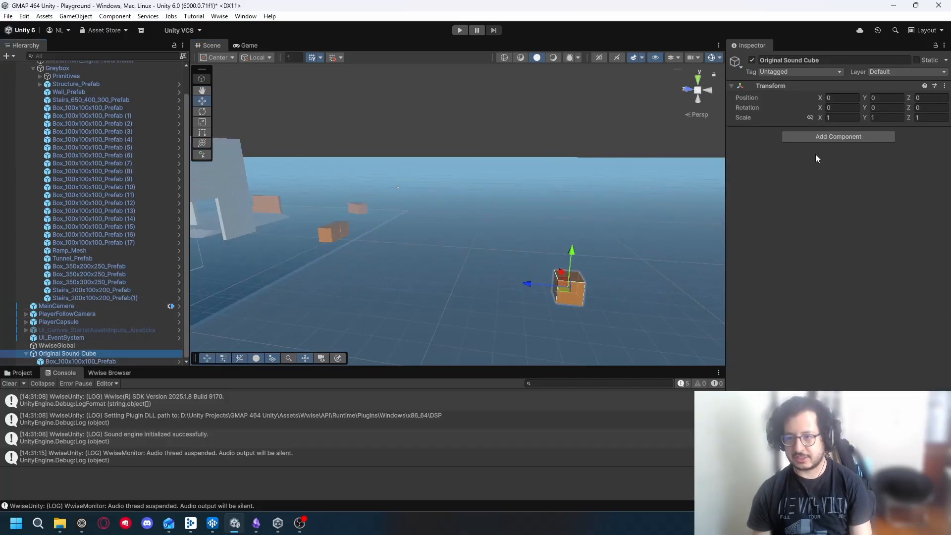
{"action": "left_click", "coordinate": [22, 373]}
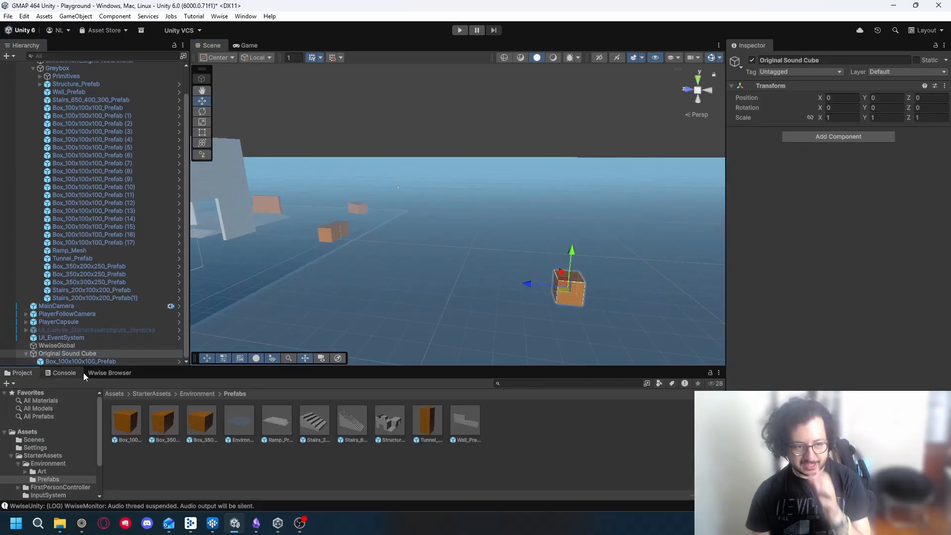
{"action": "left_click", "coordinate": [108, 373]}
{"action": "left_click", "coordinate": [5, 417]}
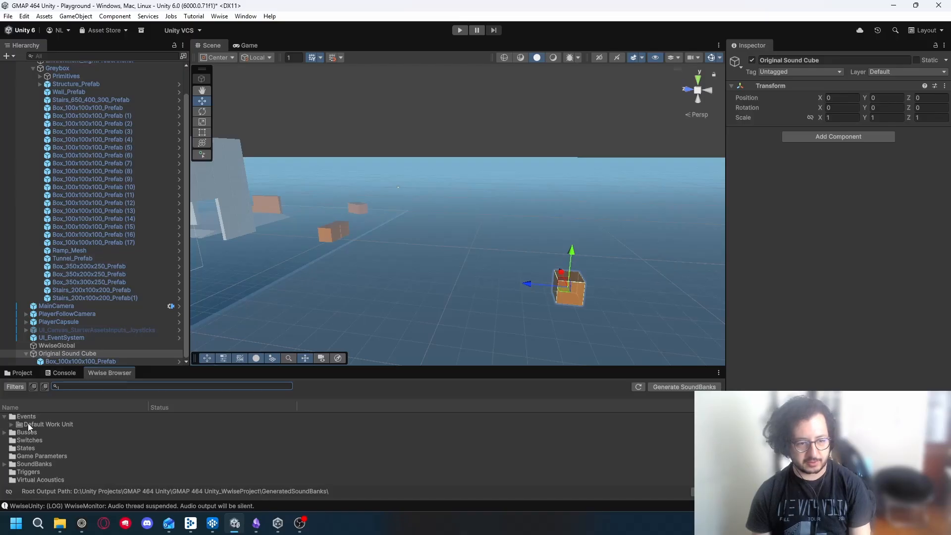
{"action": "left_click", "coordinate": [28, 425]}
{"action": "left_click", "coordinate": [12, 424]}
{"action": "left_click", "coordinate": [37, 434]}
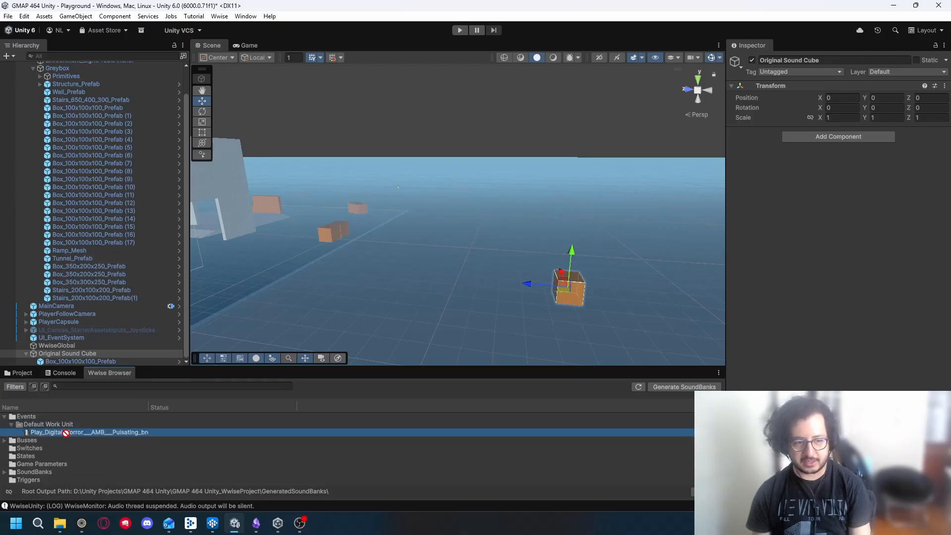
{"action": "left_click_drag", "start_coordinate": [66, 433], "coordinate": [806, 185]}
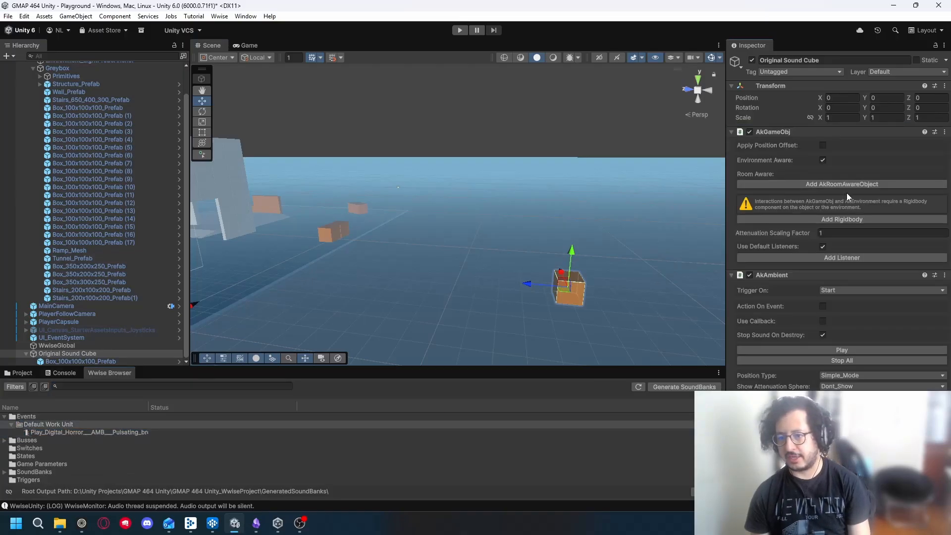
{"action": "left_click", "coordinate": [843, 219]}
Preview the ambient event on Original Sound Cube while moving around the scene, and stop the playback.
{"action": "scroll", "coordinate": [864, 353], "scroll_direction": "down", "scroll_amount": 2}
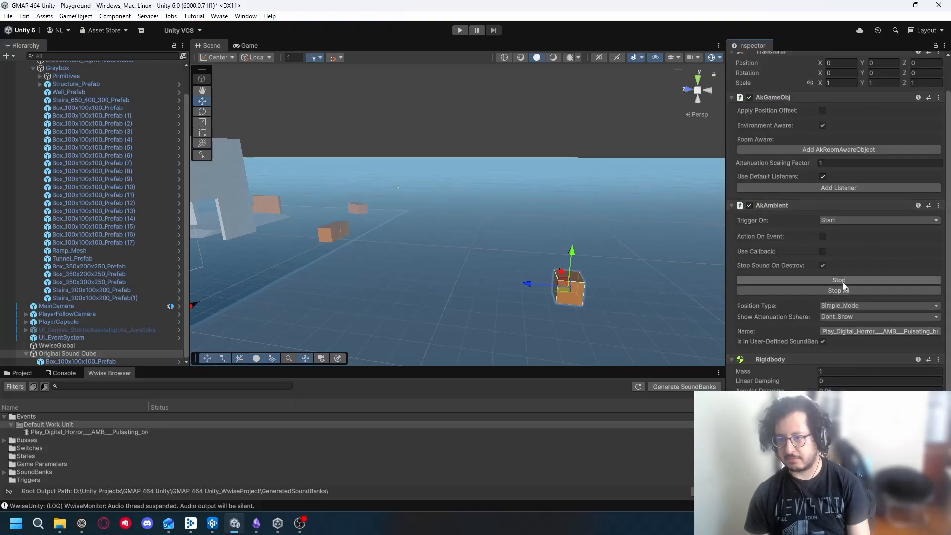
{"action": "mouse_move", "coordinate": [628, 265]}
{"action": "right_mouse_down"}
{"action": "mouse_move", "coordinate": [659, 289]}
{"action": "mouse_move", "coordinate": [674, 284]}
{"action": "mouse_move", "coordinate": [639, 261]}
{"action": "right_mouse_up"}
{"action": "key", "text": "w"}
{"action": "key", "text": "s"}
{"action": "left_click", "coordinate": [834, 282]}
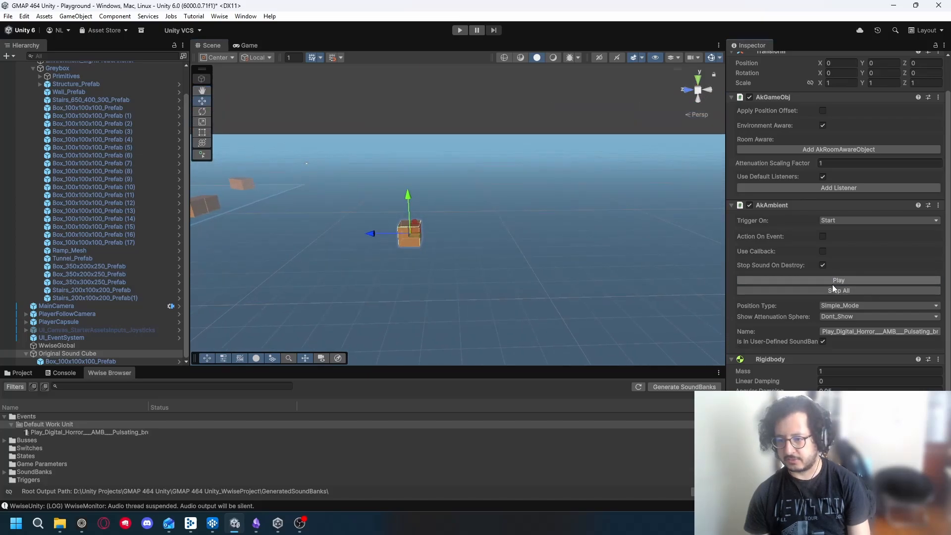
Show the attenuation sphere for Current_Event_Only, examine where it sits relative to the cube, and return it to Dont_Show.
{"action": "left_click", "coordinate": [843, 318]}
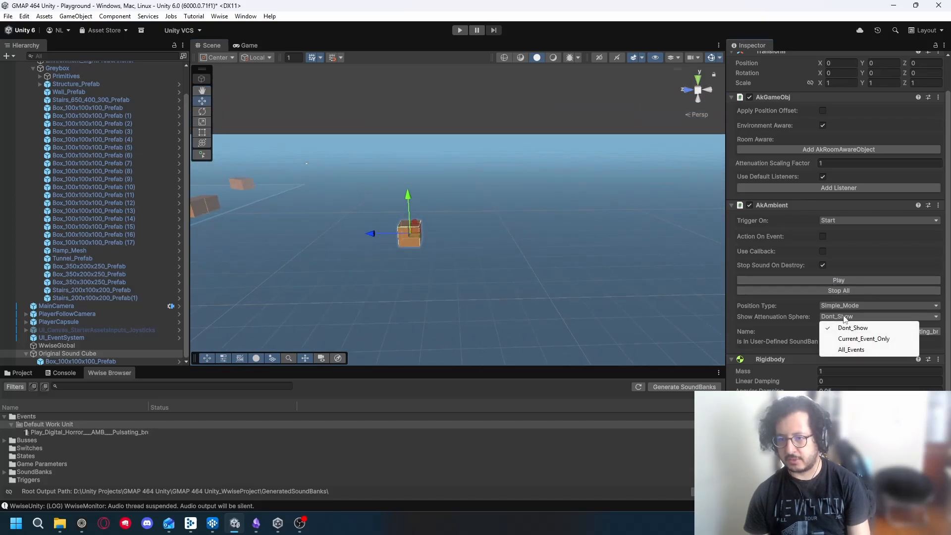
{"action": "left_click", "coordinate": [855, 338]}
{"action": "right_click_drag", "start_coordinate": [604, 263], "coordinate": [526, 248]}
{"action": "key", "text": "w"}
{"action": "key", "text": "a"}
{"action": "right_click_drag", "start_coordinate": [607, 253], "coordinate": [580, 248]}
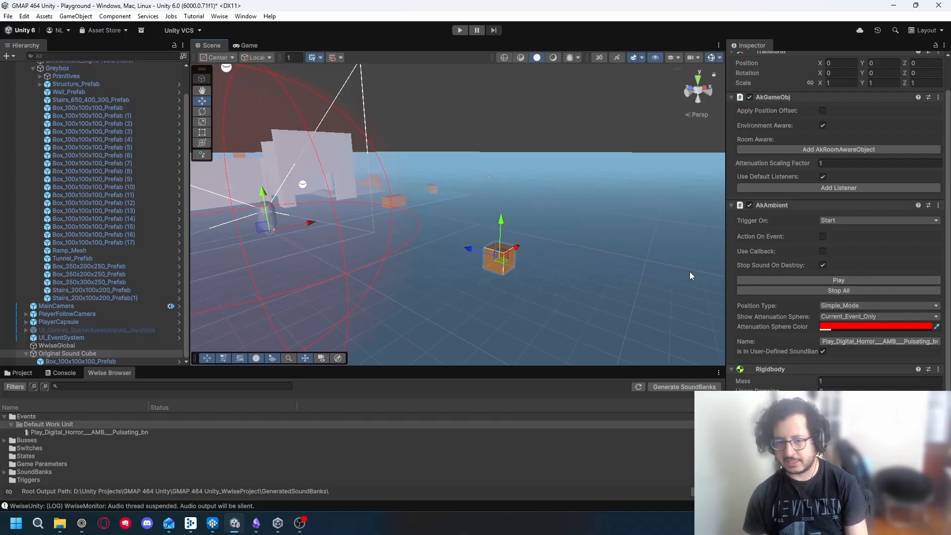
{"action": "left_click", "coordinate": [853, 315]}
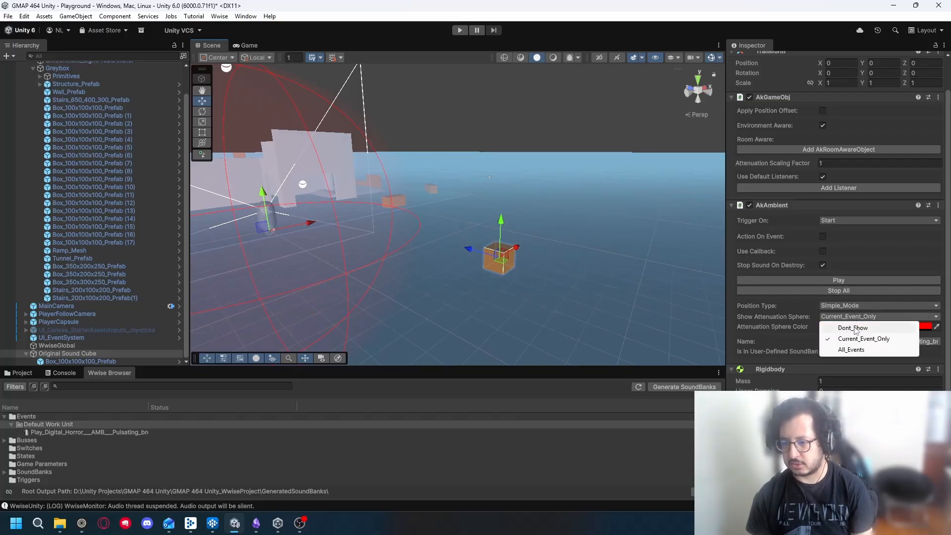
{"action": "left_click", "coordinate": [841, 325]}
Set the position of the box nested under Original Sound Cube to X 5 and Z -15.
{"action": "left_click", "coordinate": [58, 354]}
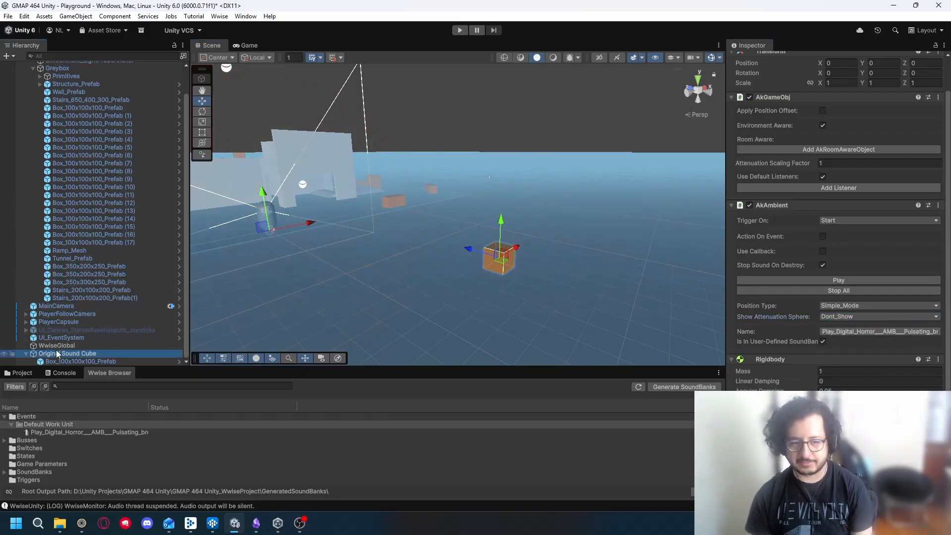
{"action": "scroll", "coordinate": [928, 162], "scroll_direction": "up", "scroll_amount": 2}
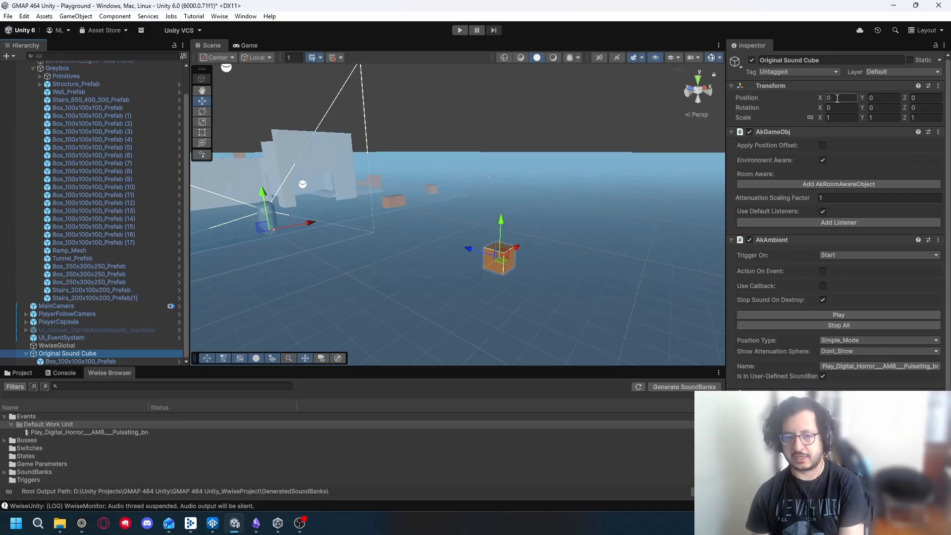
{"action": "left_click", "coordinate": [66, 361]}
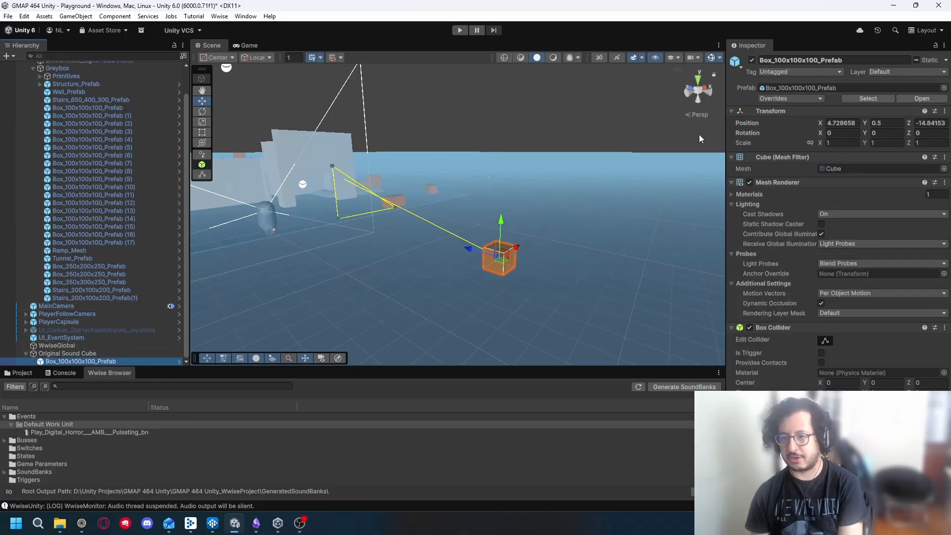
{"action": "left_click", "coordinate": [854, 123]}
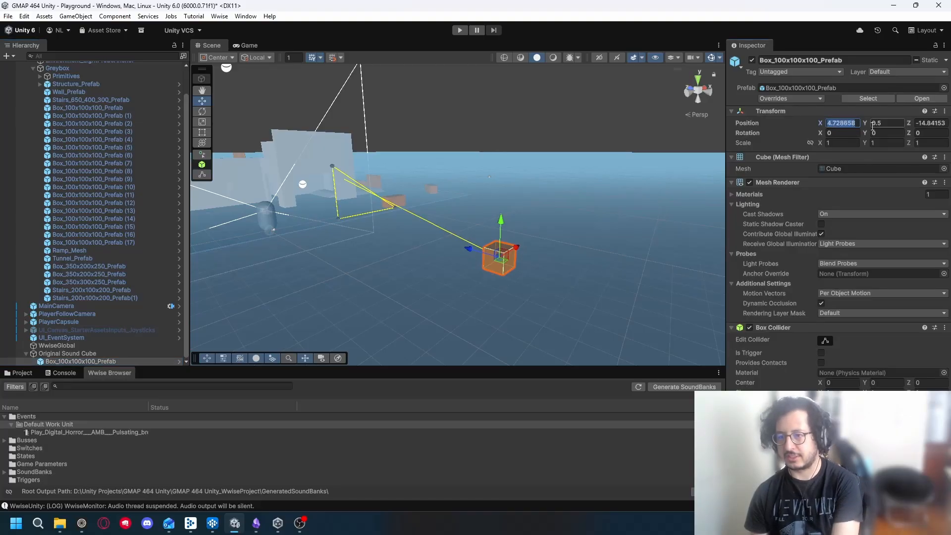
{"action": "type", "text": "5"}
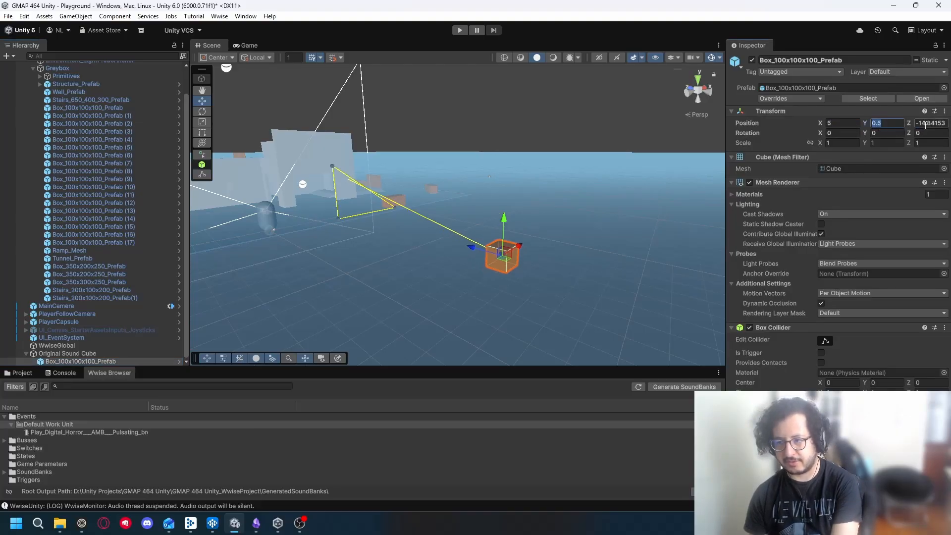
{"action": "type", "text": "-15"}
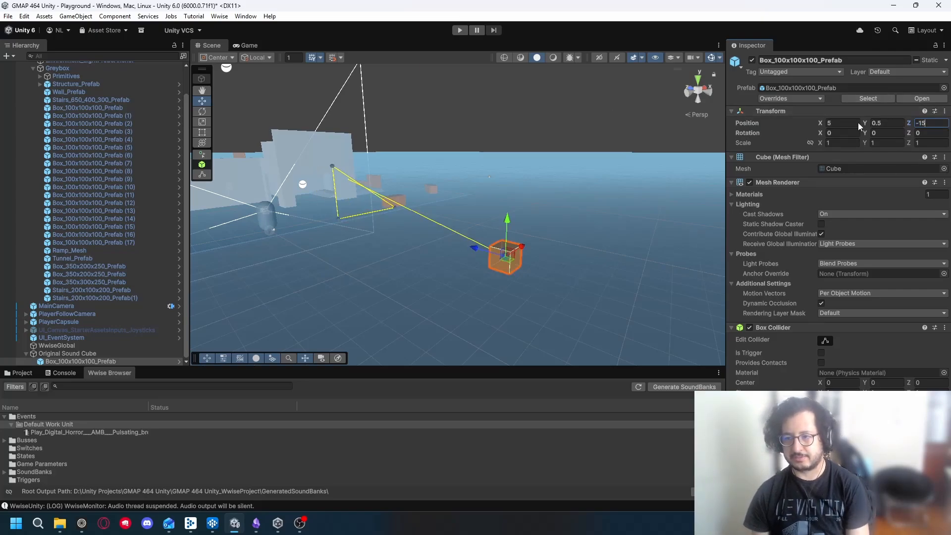
Copy the nested box's position onto its parent, Original Sound Cube.
{"action": "right_click", "coordinate": [816, 126]}
{"action": "left_click", "coordinate": [780, 125]}
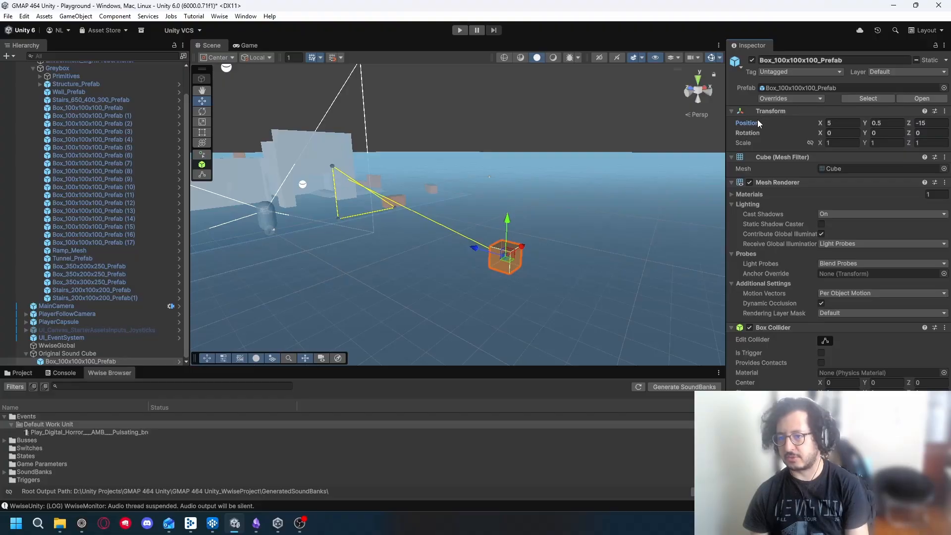
{"action": "right_click", "coordinate": [758, 123]}
{"action": "left_click", "coordinate": [778, 174]}
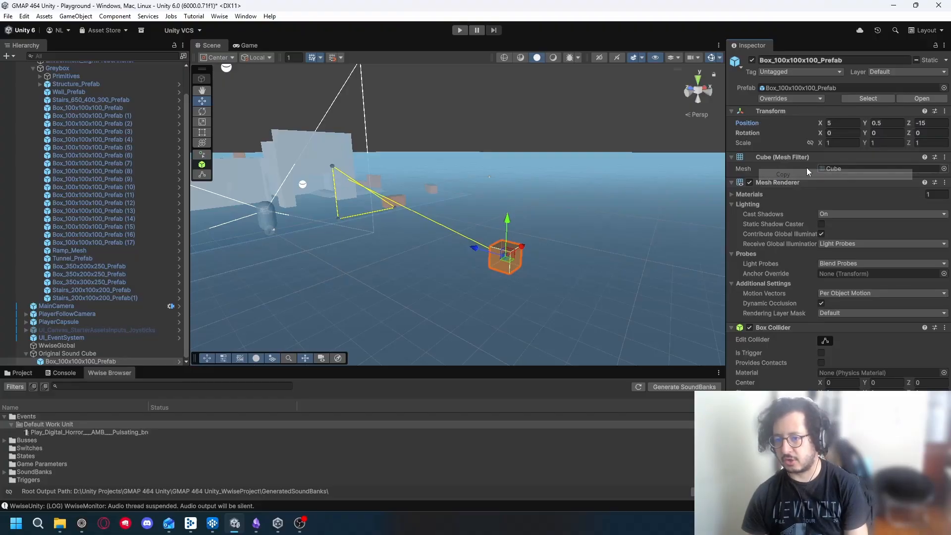
{"action": "left_click", "coordinate": [65, 354]}
{"action": "right_click", "coordinate": [771, 100]}
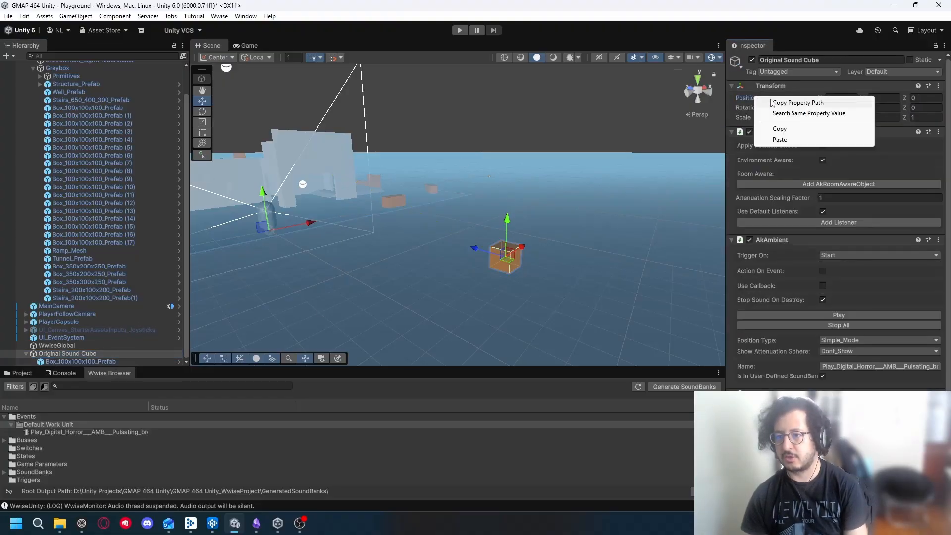
{"action": "left_click", "coordinate": [783, 141]}
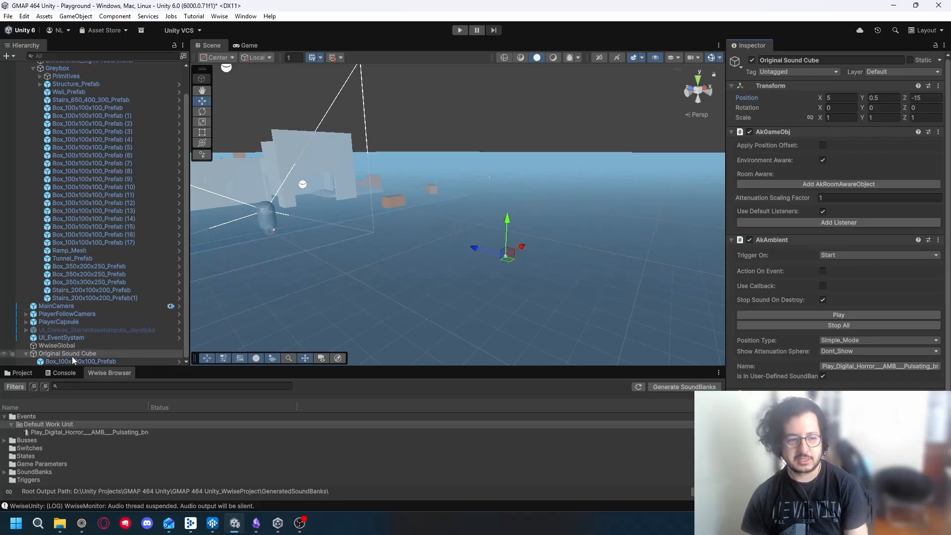
Set the local position of the box nested under Original Sound Cube to X 0, Y 0 and Z 0.
{"action": "left_click", "coordinate": [79, 361]}
{"action": "left_click", "coordinate": [842, 123]}
{"action": "type", "text": "0"}
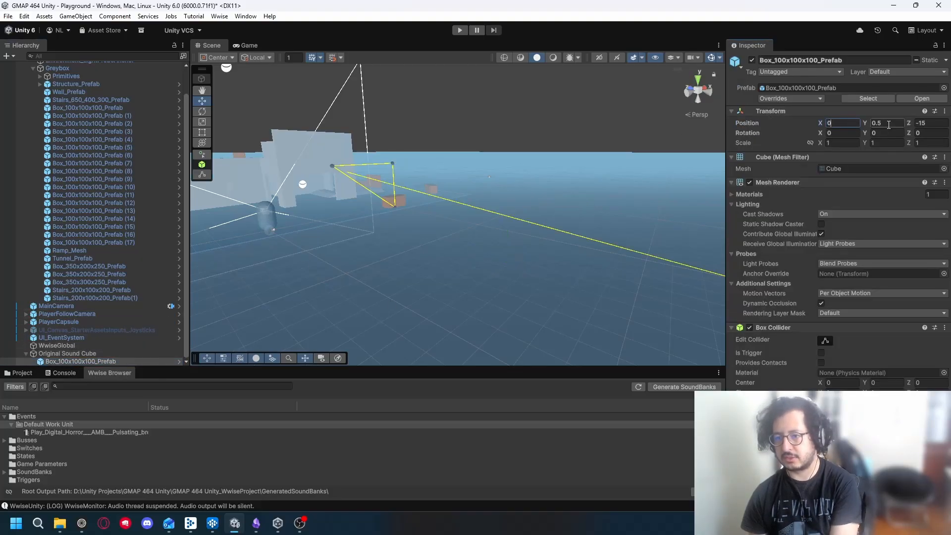
{"action": "left_click", "coordinate": [889, 124]}
{"action": "type", "text": "00"}
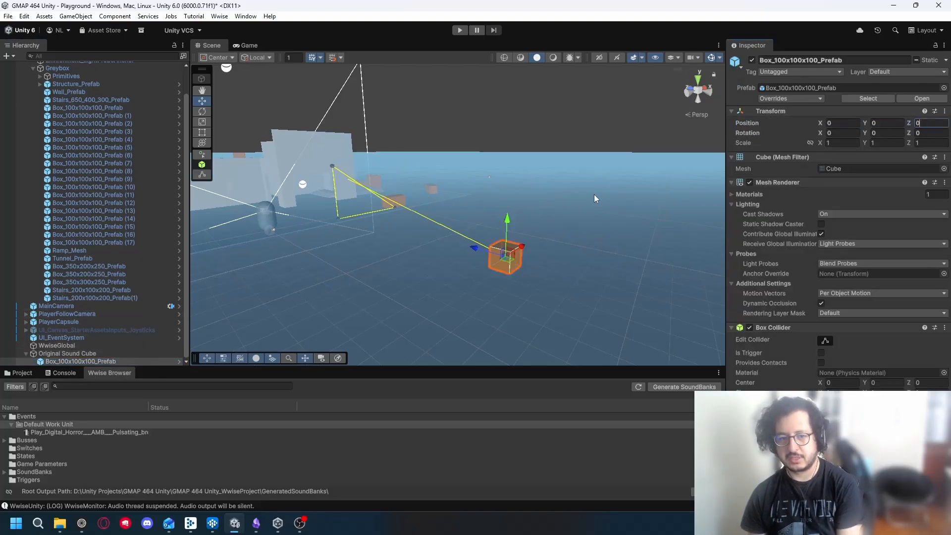
{"action": "right_click_drag", "start_coordinate": [595, 199], "coordinate": [700, 232]}
{"action": "key", "text": "d"}
{"action": "key", "text": "w"}
{"action": "key", "text": "s"}
Show the attenuation spheres for All_Events on Original Sound Cube and examine them around the cube.
{"action": "left_click", "coordinate": [59, 354]}
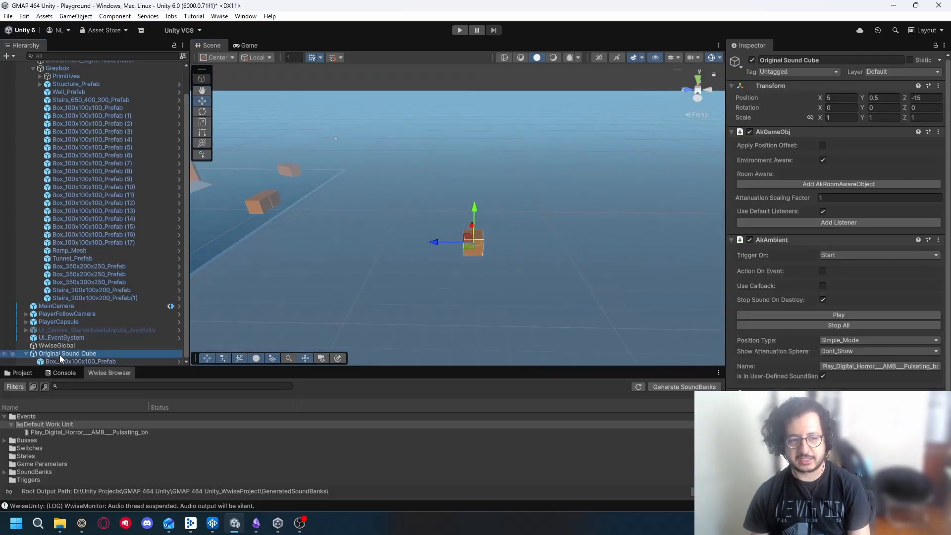
{"action": "mouse_move", "coordinate": [560, 240]}
{"action": "right_mouse_down"}
{"action": "mouse_move", "coordinate": [506, 224]}
{"action": "mouse_move", "coordinate": [563, 231]}
{"action": "right_mouse_up"}
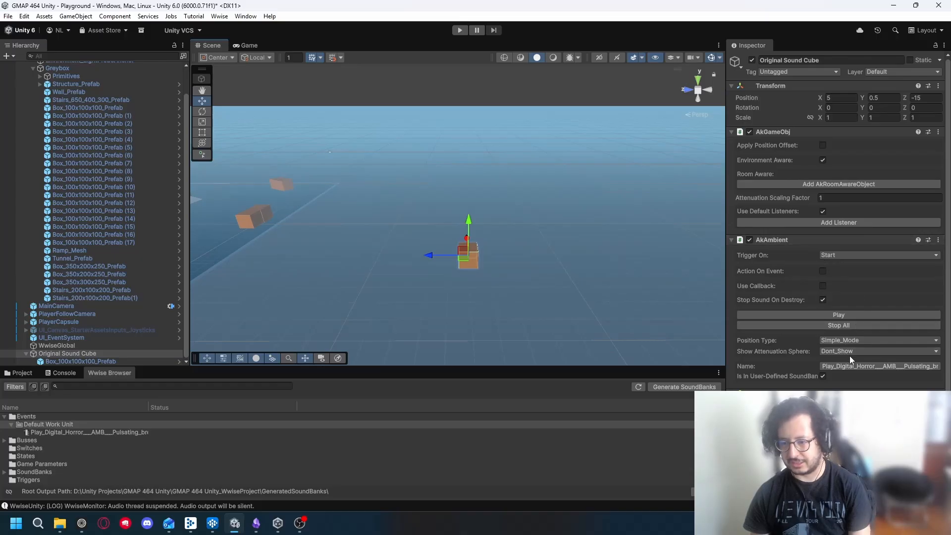
{"action": "left_click", "coordinate": [832, 353]}
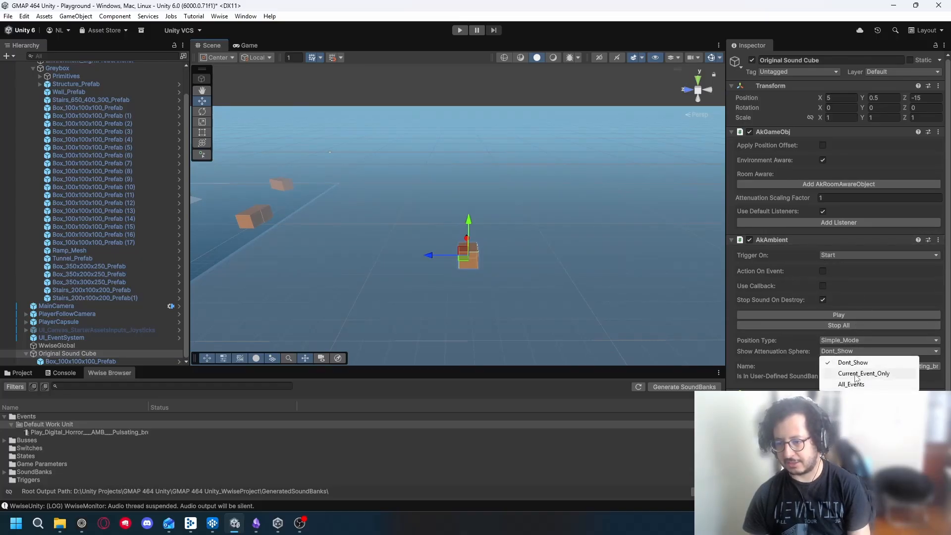
{"action": "left_click", "coordinate": [855, 387]}
{"action": "right_click_drag", "start_coordinate": [557, 267], "coordinate": [520, 255]}
{"action": "key", "text": "a"}
{"action": "right_click_drag", "start_coordinate": [657, 277], "coordinate": [693, 267]}
Switch the attenuation sphere display to Current_Event_Only and check how the sphere is centred on the cube.
{"action": "left_click", "coordinate": [859, 351]}
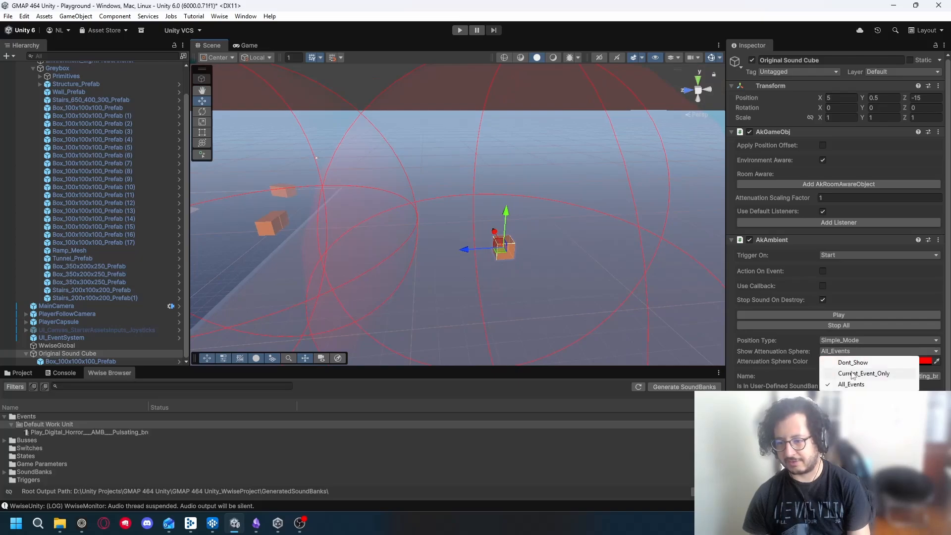
{"action": "left_click", "coordinate": [848, 371]}
{"action": "right_click_drag", "start_coordinate": [564, 241], "coordinate": [573, 265]}
{"action": "key", "text": "w"}
{"action": "key", "text": "d"}
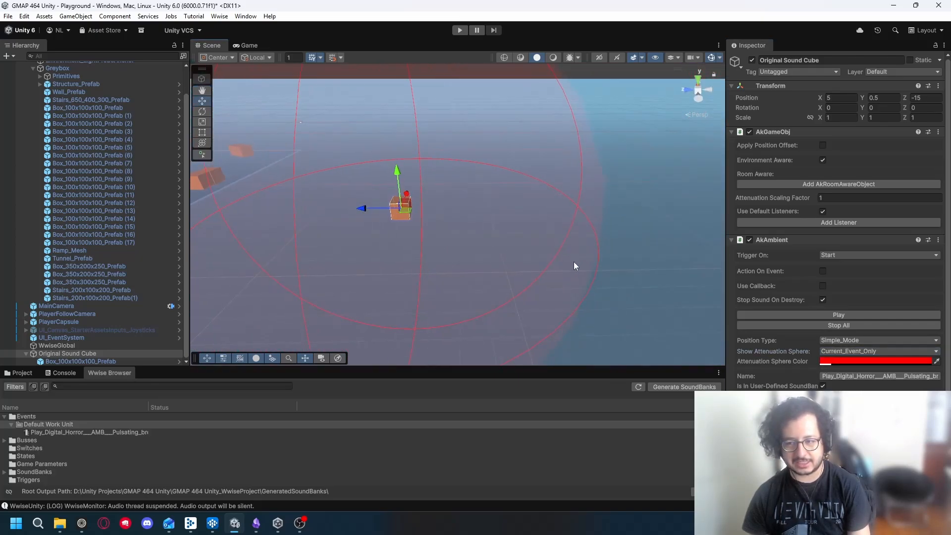
Preview Original Sound Cube's ambient event while moving nearer to and farther from the cube, and stop the playback.
{"action": "left_click", "coordinate": [837, 315]}
{"action": "right_click_drag", "start_coordinate": [529, 223], "coordinate": [402, 179]}
{"action": "key", "text": "w"}
{"action": "key", "text": "s"}
{"action": "left_click", "coordinate": [824, 323]}
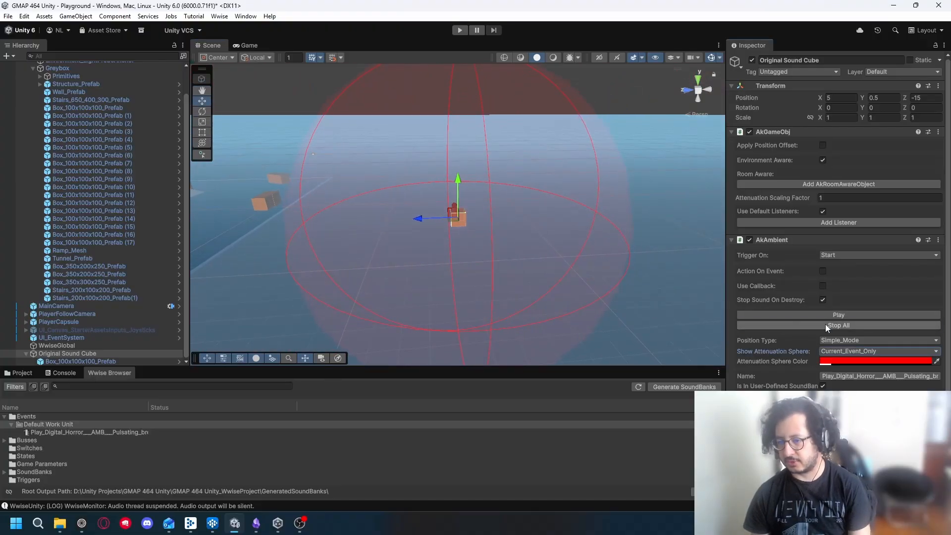
Run the game, walk up to the sound cube and away from it to test the attenuation, and stop the game.
{"action": "left_click", "coordinate": [460, 30]}
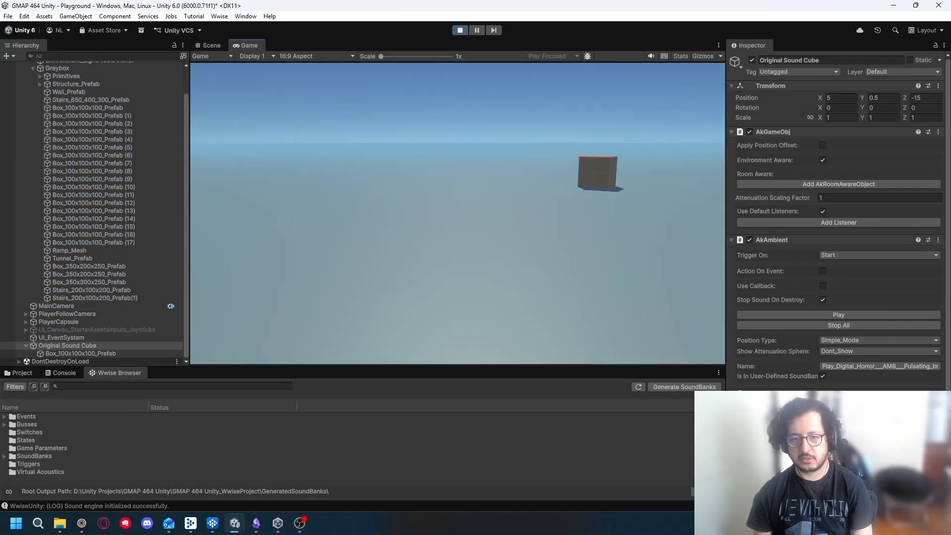
{"action": "key", "text": "w"}
{"action": "key", "text": "w"}
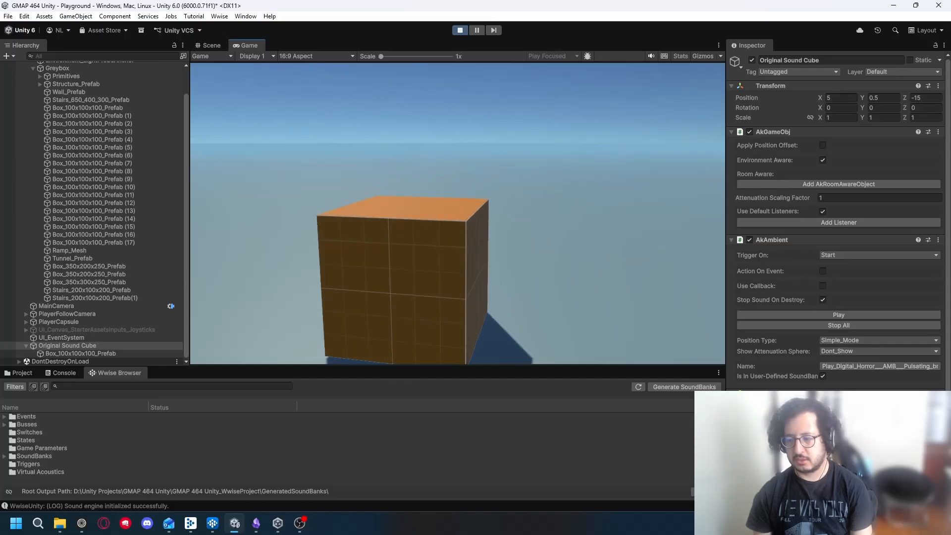
{"action": "key", "text": "s"}
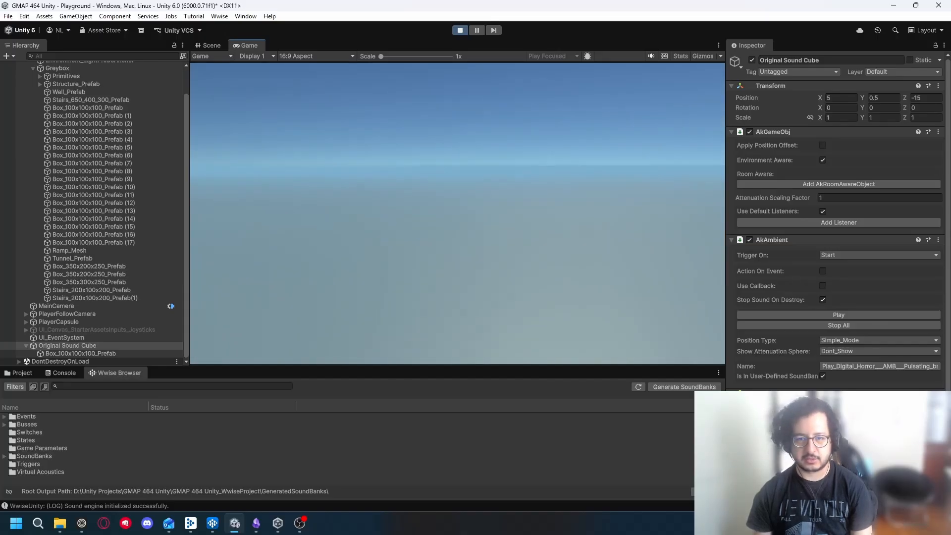
{"action": "key", "text": "Escape"}
{"action": "left_click", "coordinate": [465, 29]}
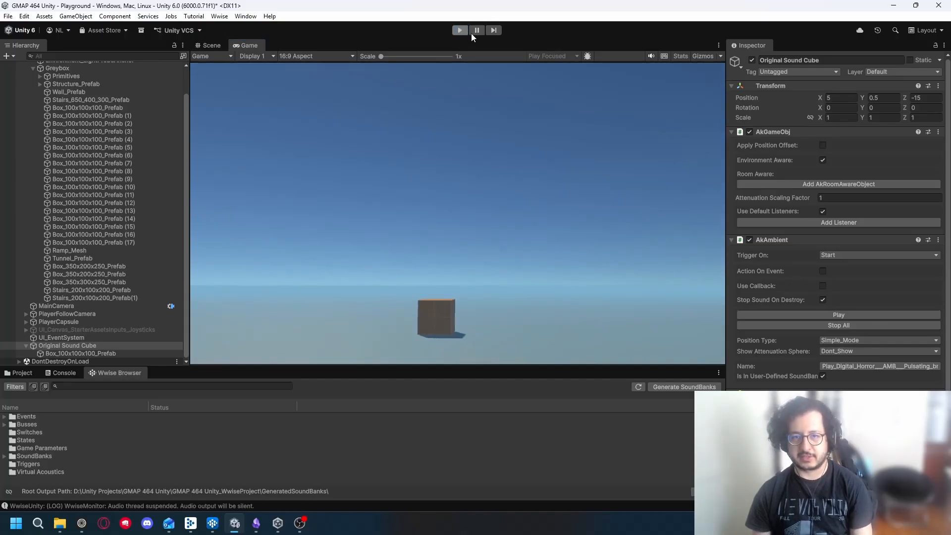
{"action": "right_click_drag", "start_coordinate": [546, 189], "coordinate": [530, 198]}
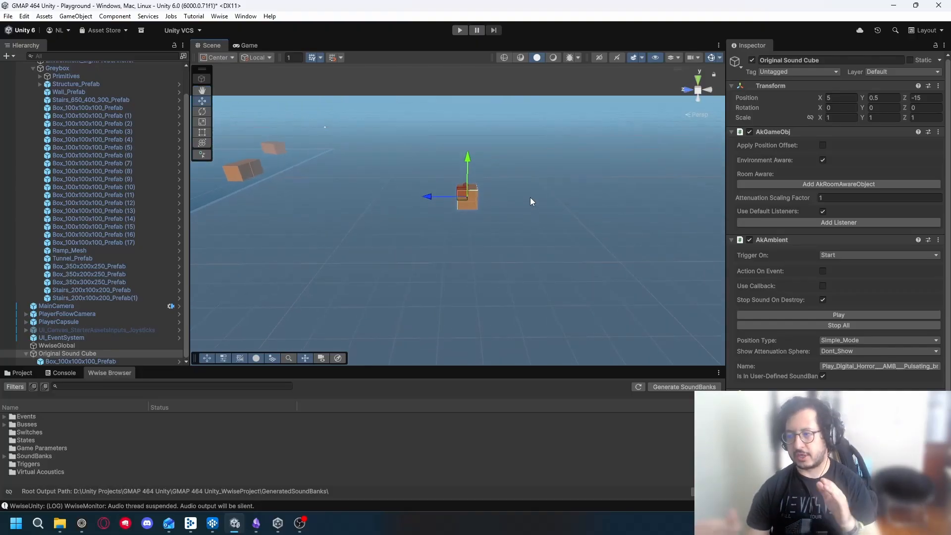
{"action": "right_click_drag", "start_coordinate": [528, 206], "coordinate": [532, 233]}
{"action": "scroll", "coordinate": [793, 294], "scroll_direction": "down", "scroll_amount": 2}
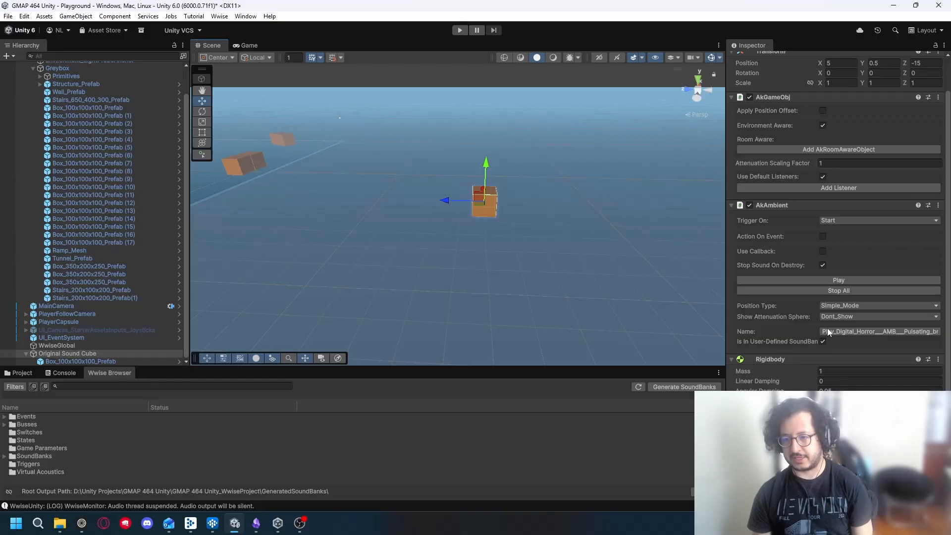
{"action": "scroll", "coordinate": [827, 332], "scroll_direction": "up", "scroll_amount": 3}
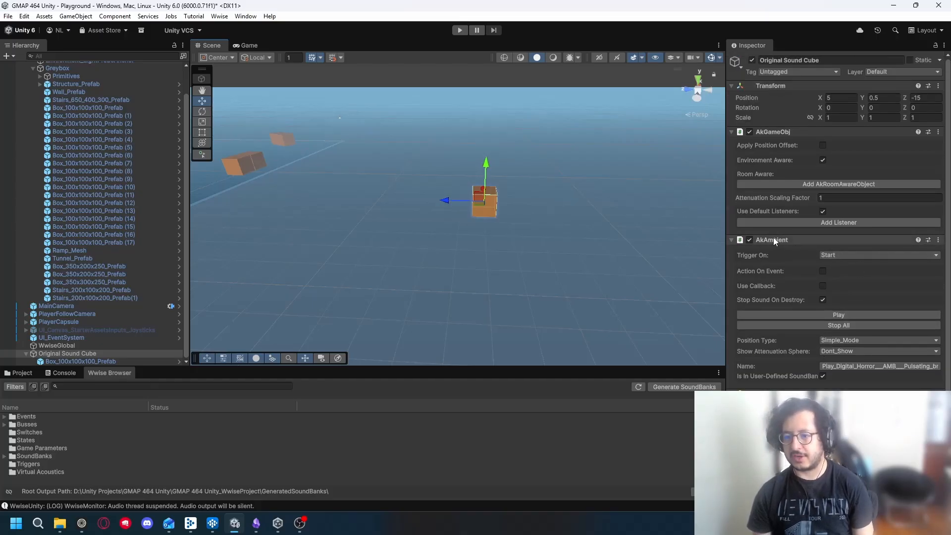
Set Original Sound Cube's AkAmbient to trigger on AkTriggerEnter only, with Start deselected.
{"action": "left_click", "coordinate": [849, 257]}
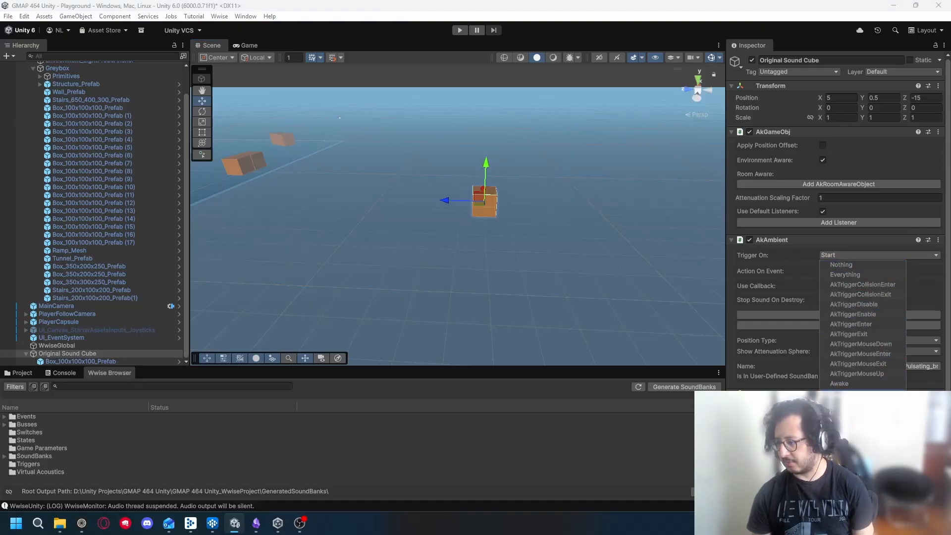
{"action": "scroll", "coordinate": [788, 176], "scroll_direction": "down", "scroll_amount": 2}
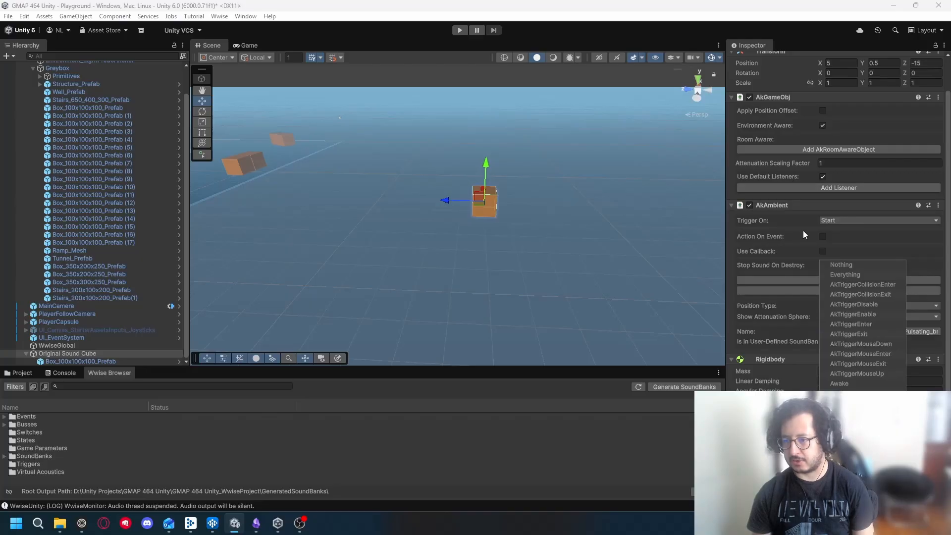
{"action": "left_click", "coordinate": [857, 235]}
{"action": "left_click", "coordinate": [849, 220]}
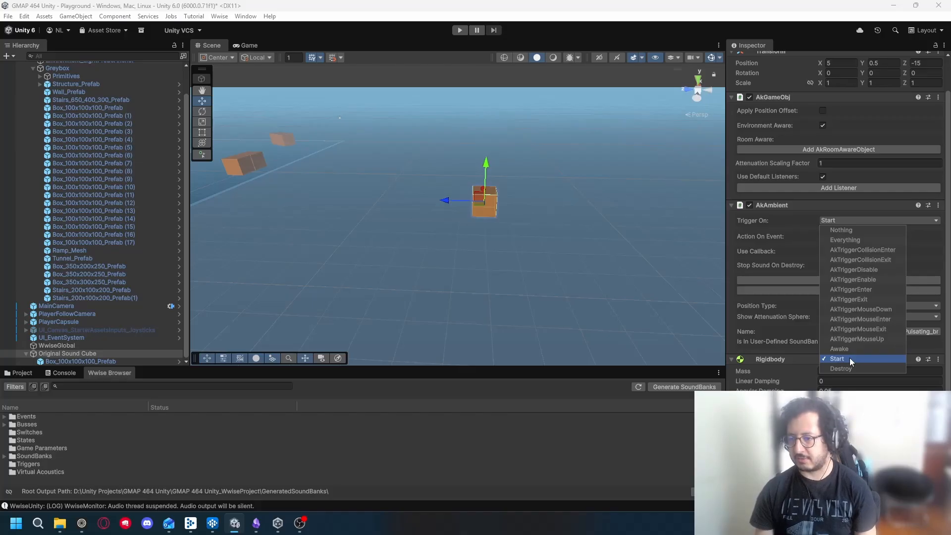
{"action": "left_click", "coordinate": [867, 290]}
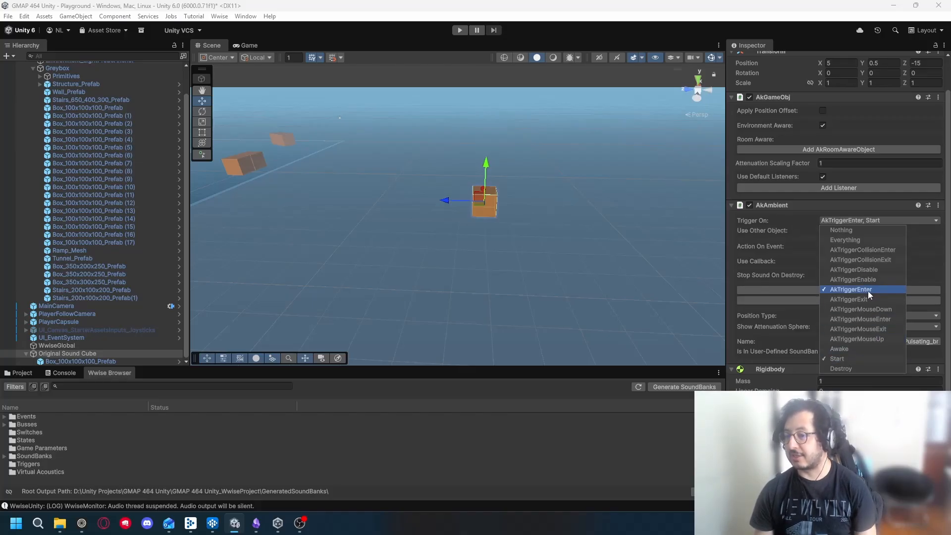
{"action": "left_click", "coordinate": [857, 359]}
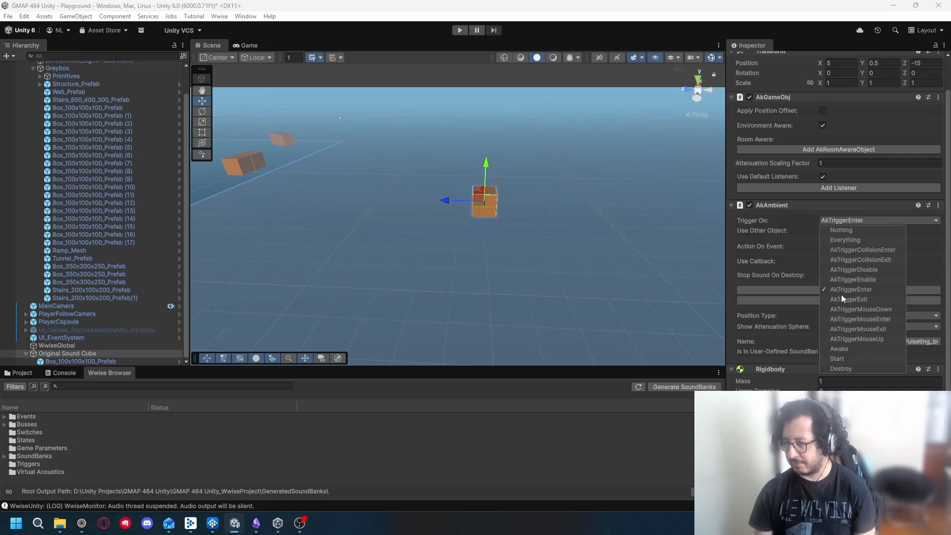
{"action": "left_click", "coordinate": [840, 358]}
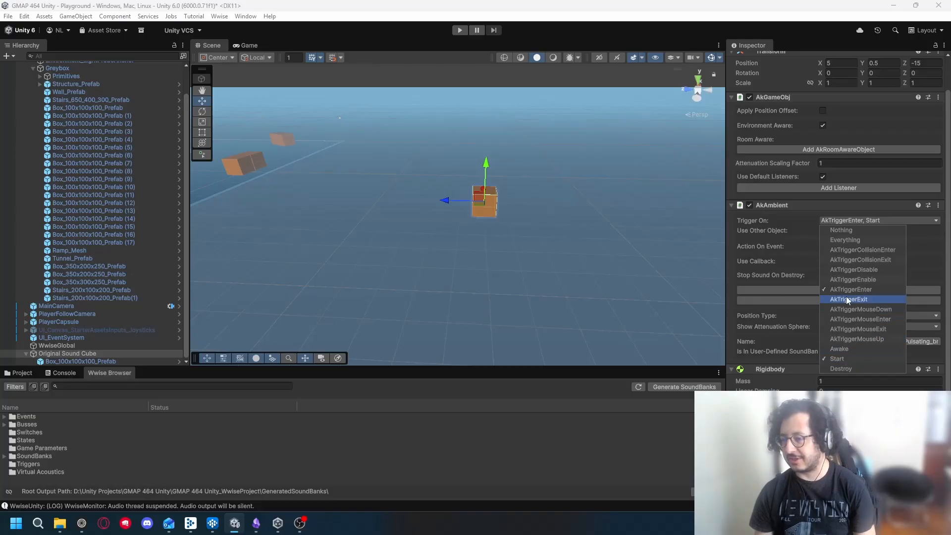
{"action": "left_click", "coordinate": [861, 357]}
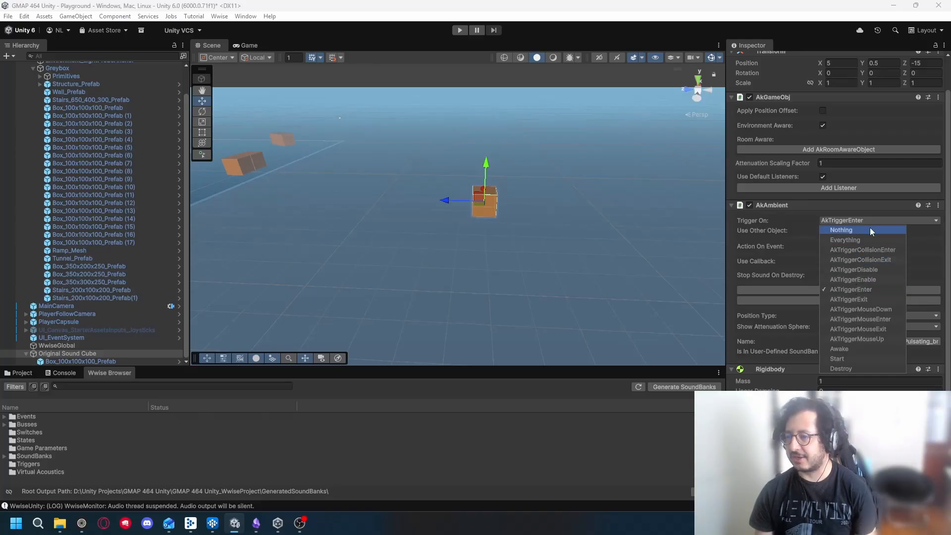
{"action": "left_click", "coordinate": [881, 220]}
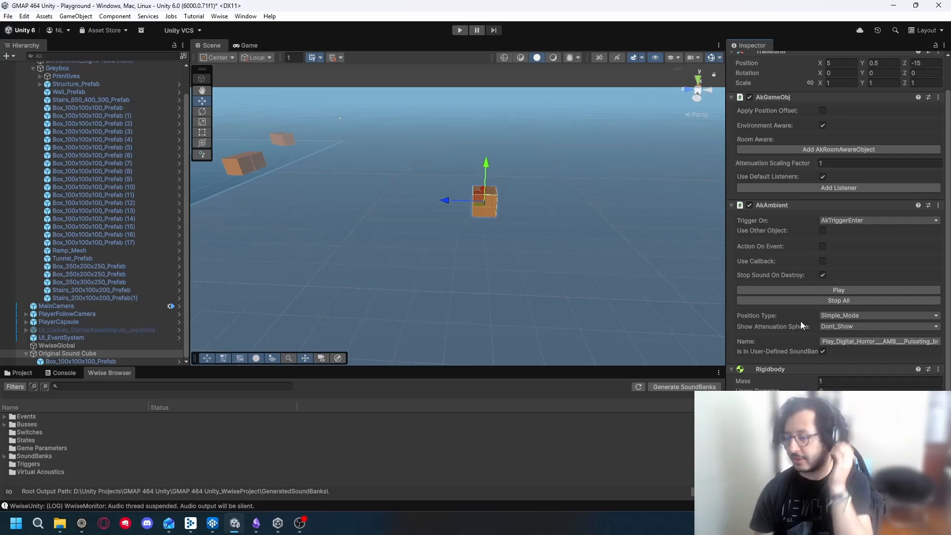
Search the available components for "ak tri" and add the Ak Trigger Enter component to Original Sound Cube.
{"action": "scroll", "coordinate": [801, 323], "scroll_direction": "down", "scroll_amount": 1}
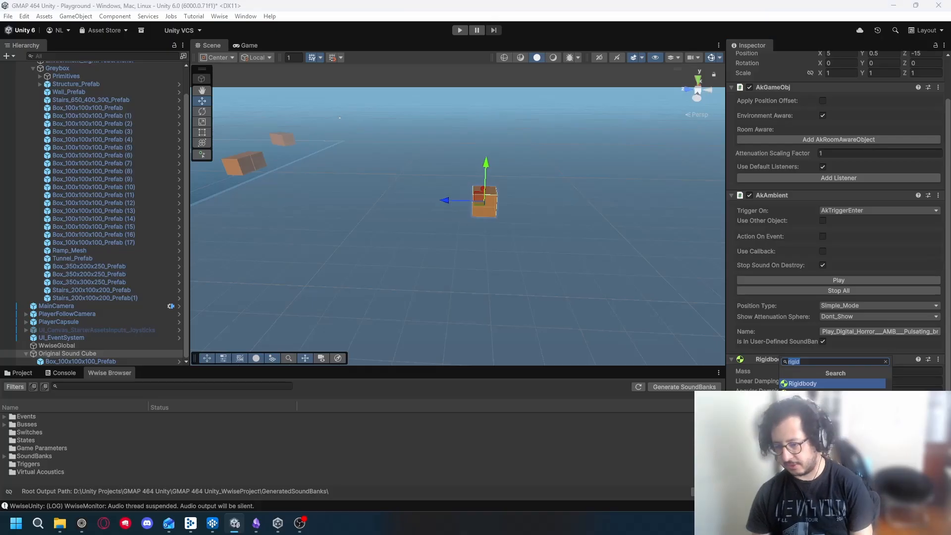
{"action": "type", "text": "ak tri"}
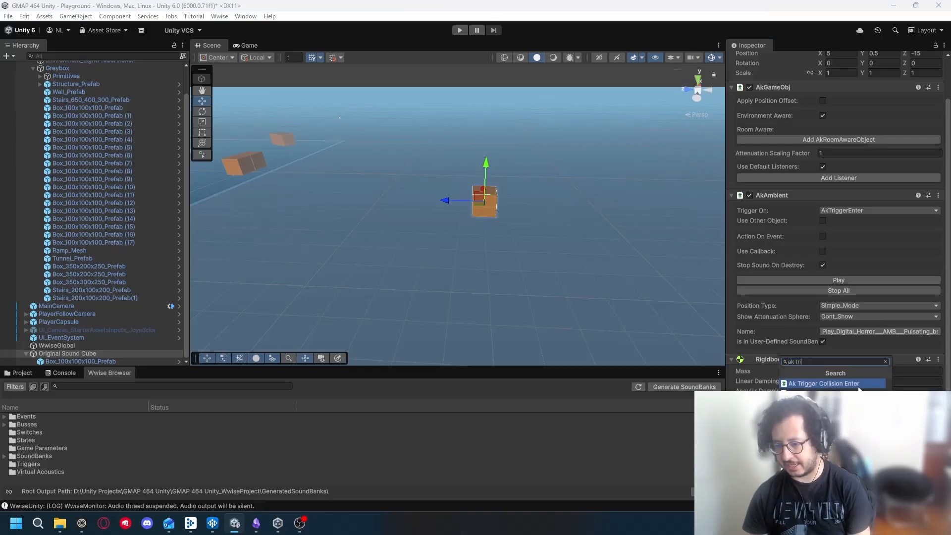
{"action": "left_click", "coordinate": [854, 422]}
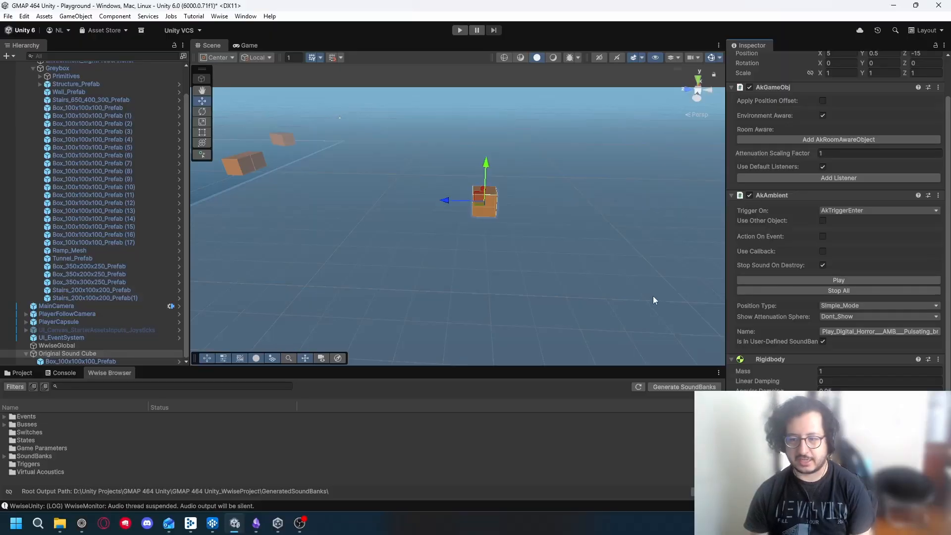
{"action": "scroll", "coordinate": [880, 388], "scroll_direction": "down", "scroll_amount": 2}
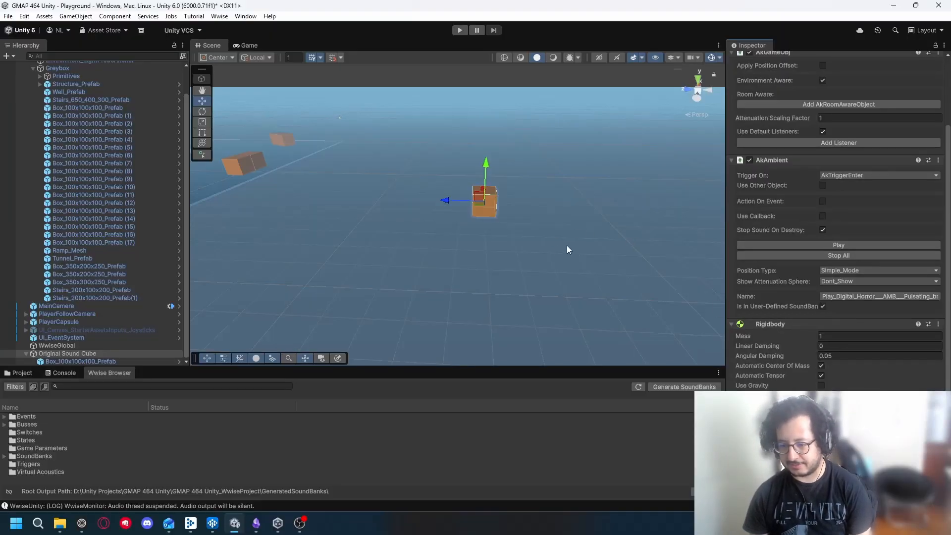
Look over the area between the sound cube and the player, and collapse the Greybox group in the scene hierarchy.
{"action": "right_click_drag", "start_coordinate": [569, 249], "coordinate": [563, 219]}
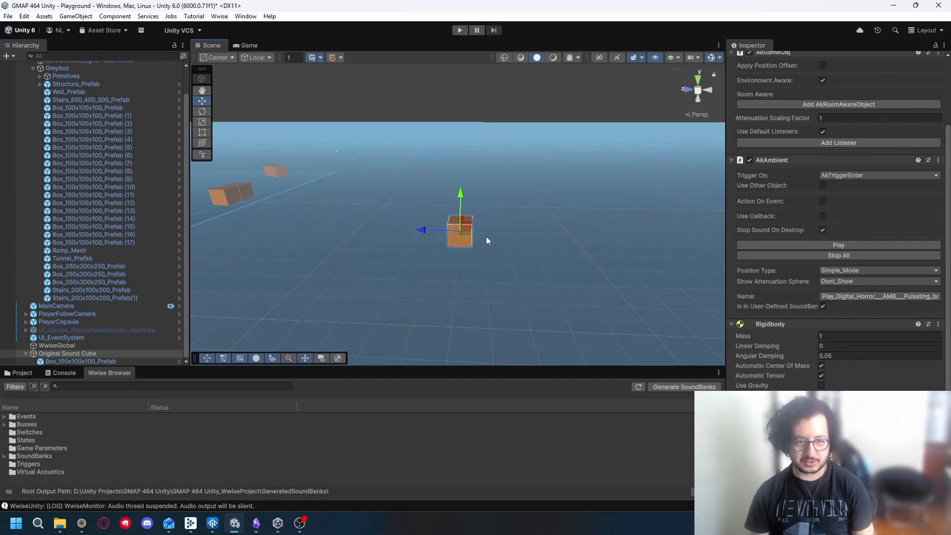
{"action": "right_click_drag", "start_coordinate": [486, 239], "coordinate": [344, 215]}
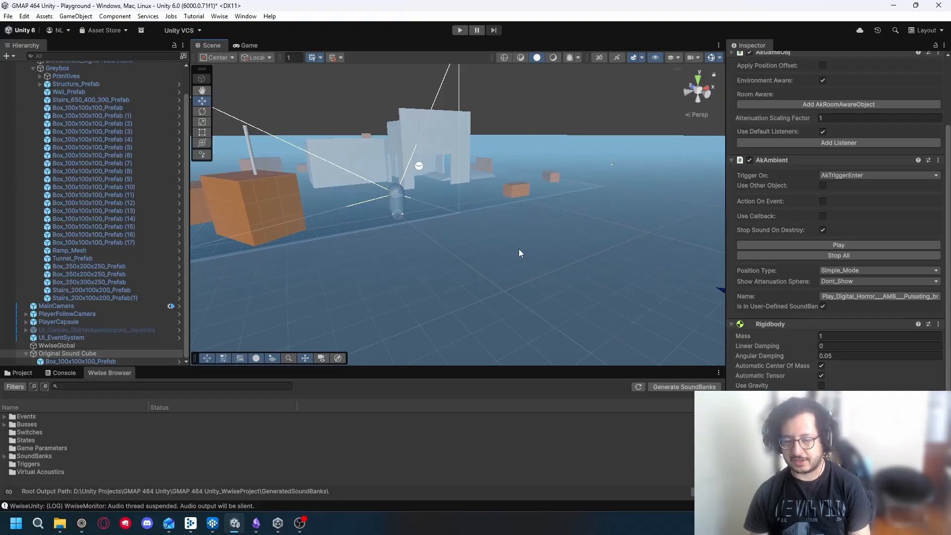
{"action": "key", "text": "f"}
{"action": "scroll", "coordinate": [838, 220], "scroll_direction": "up", "scroll_amount": 4}
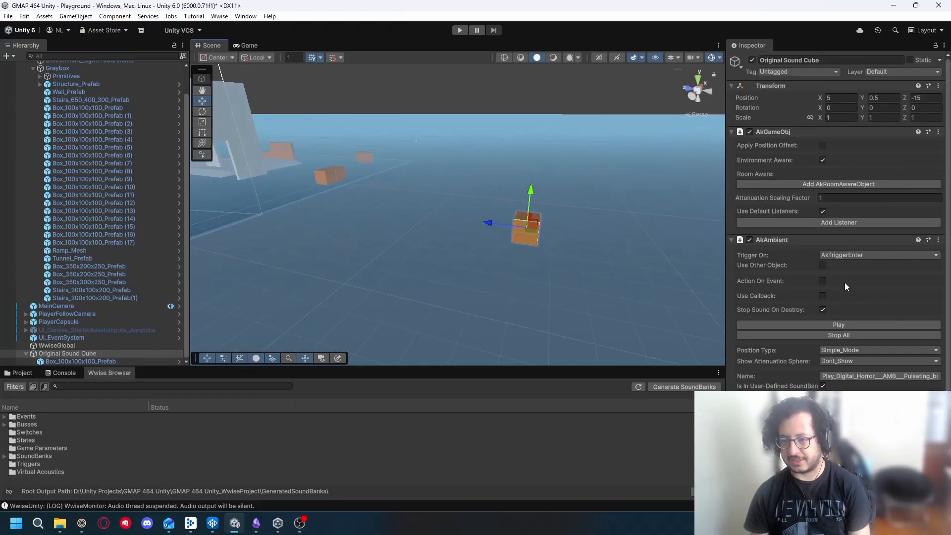
{"action": "right_click_drag", "start_coordinate": [461, 238], "coordinate": [341, 217]}
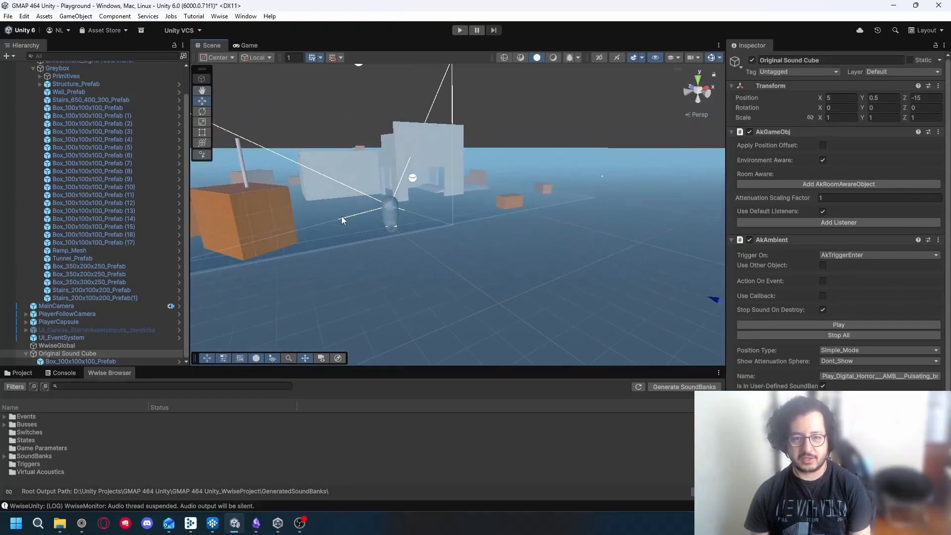
{"action": "scroll", "coordinate": [92, 193], "scroll_direction": "up", "scroll_amount": 2}
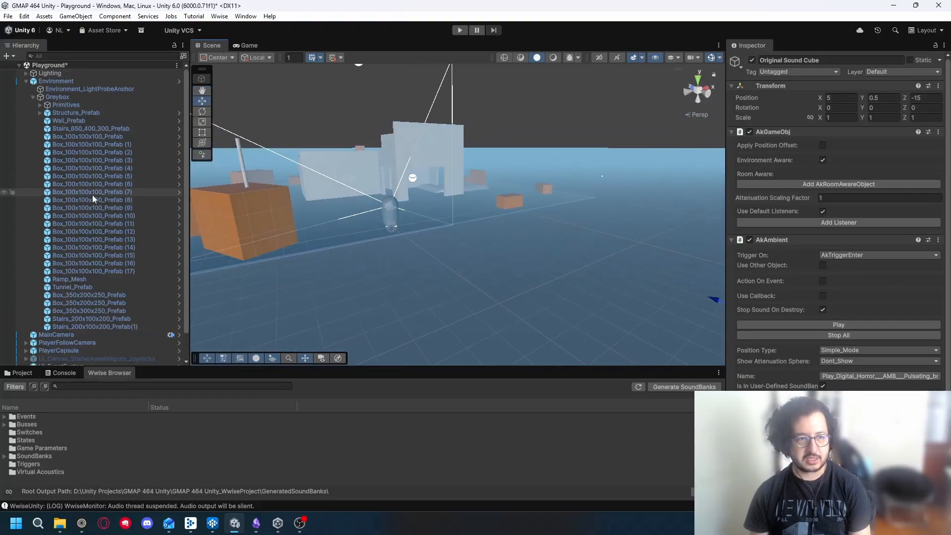
{"action": "left_click", "coordinate": [32, 96]}
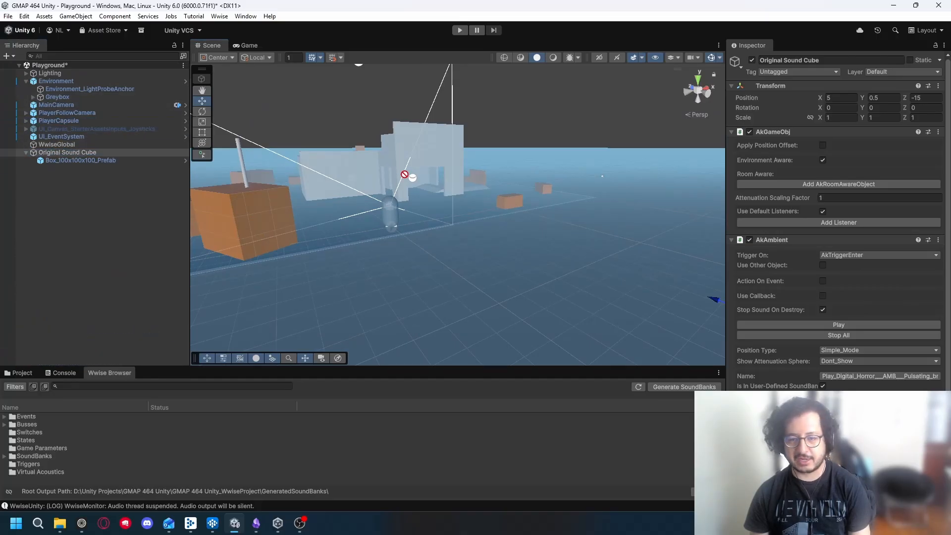
{"action": "scroll", "coordinate": [837, 223], "scroll_direction": "down", "scroll_amount": 2}
{"action": "scroll", "coordinate": [837, 223], "scroll_direction": "down", "scroll_amount": 2}
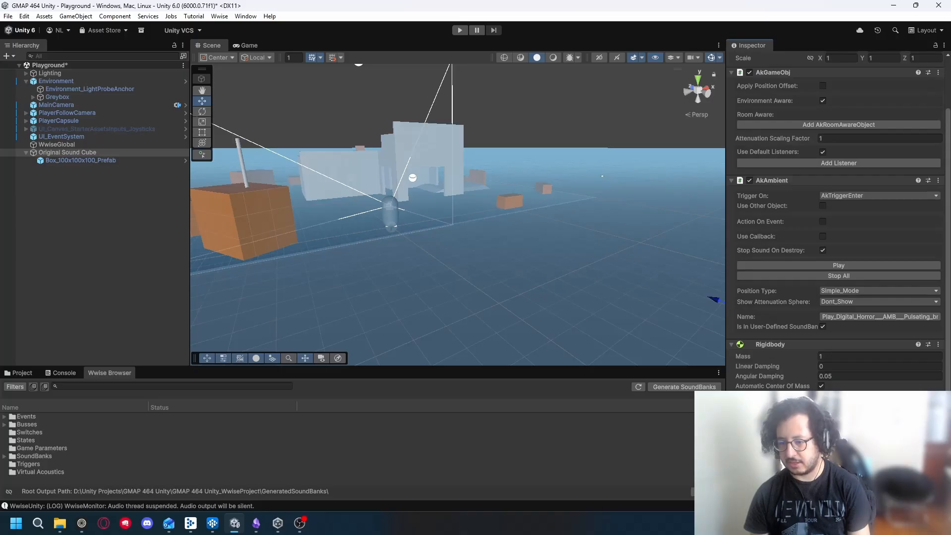
{"action": "left_click_drag", "start_coordinate": [532, 281], "coordinate": [446, 267], "text": "alt"}
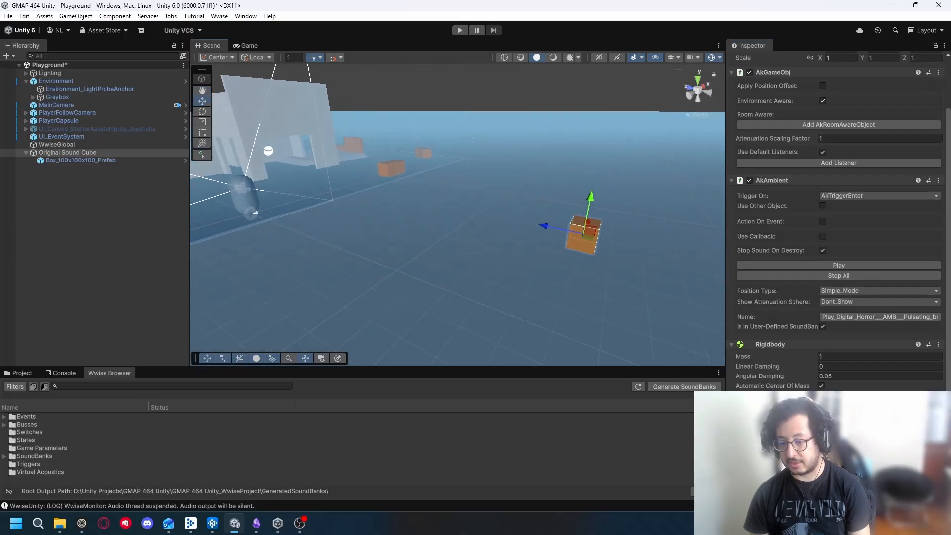
Search the available components for "sphe" and add a Sphere Collider to Original Sound Cube.
{"action": "right_click_drag", "start_coordinate": [471, 253], "coordinate": [577, 244]}
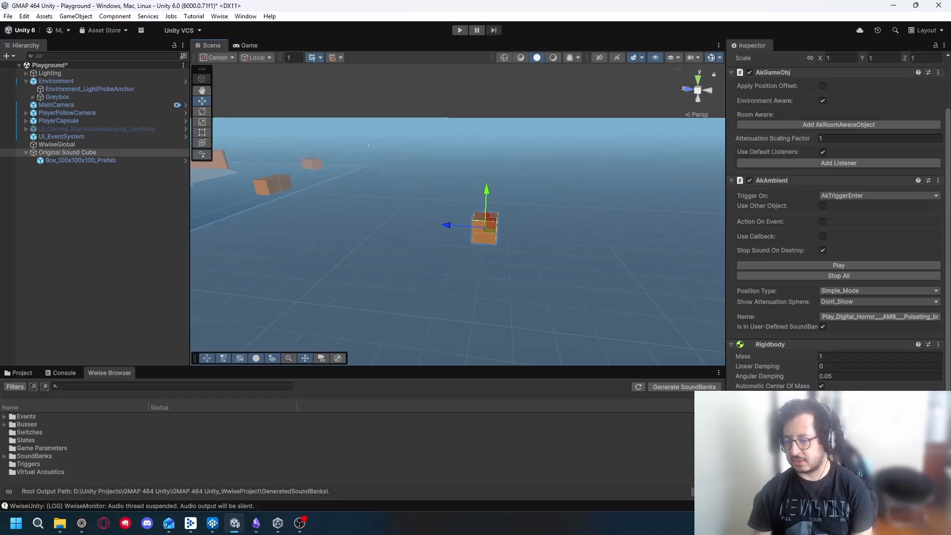
{"action": "scroll", "coordinate": [837, 223], "scroll_direction": "down", "scroll_amount": 1}
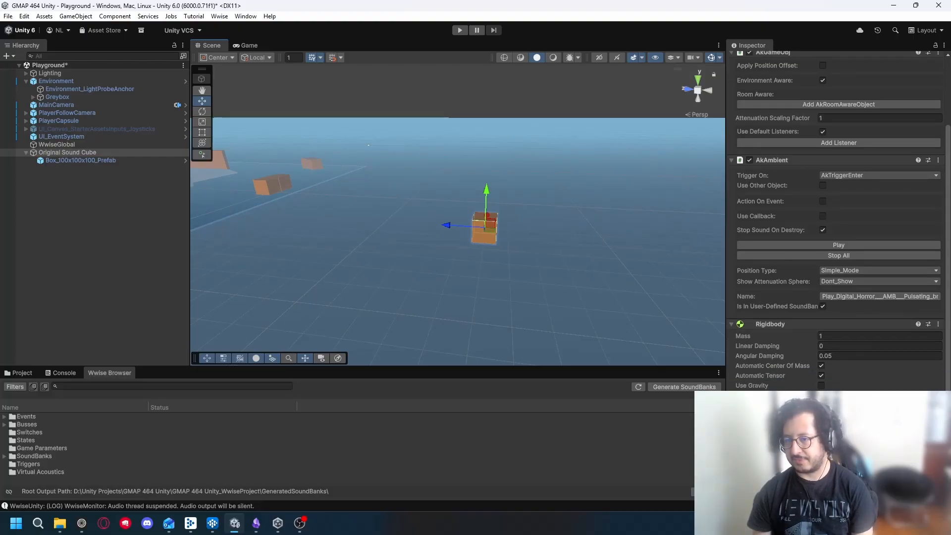
{"action": "scroll", "coordinate": [890, 349], "scroll_direction": "up", "scroll_amount": 4}
{"action": "scroll", "coordinate": [890, 349], "scroll_direction": "down", "scroll_amount": 4}
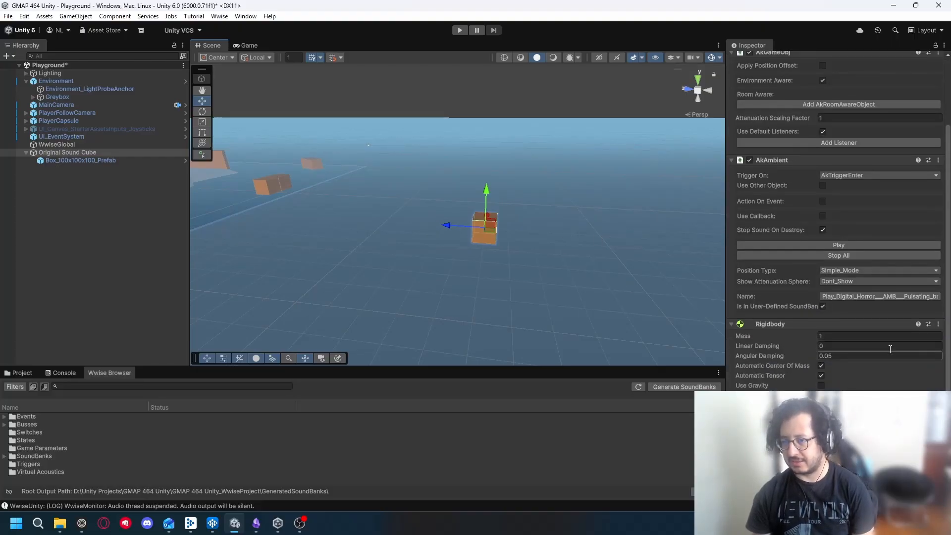
{"action": "scroll", "coordinate": [890, 349], "scroll_direction": "up", "scroll_amount": 4}
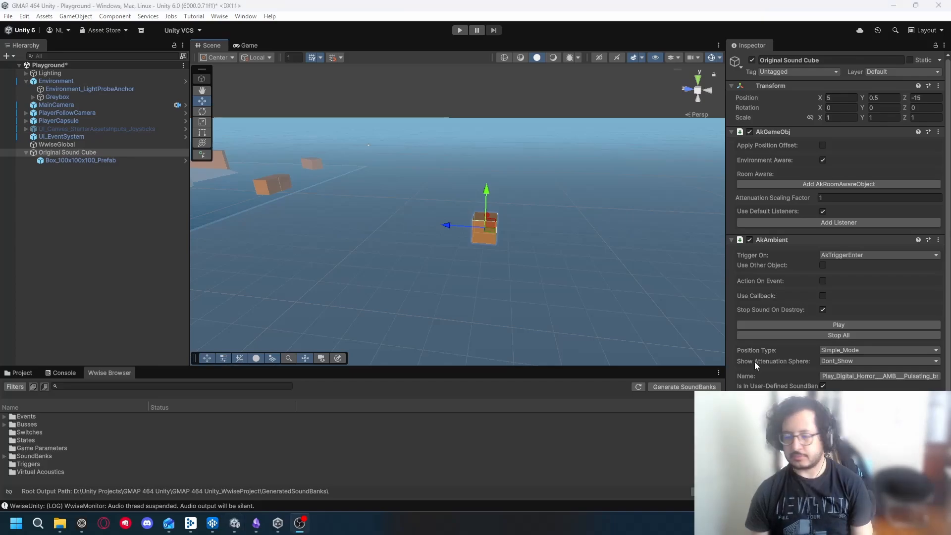
{"action": "scroll", "coordinate": [792, 365], "scroll_direction": "down", "scroll_amount": 4}
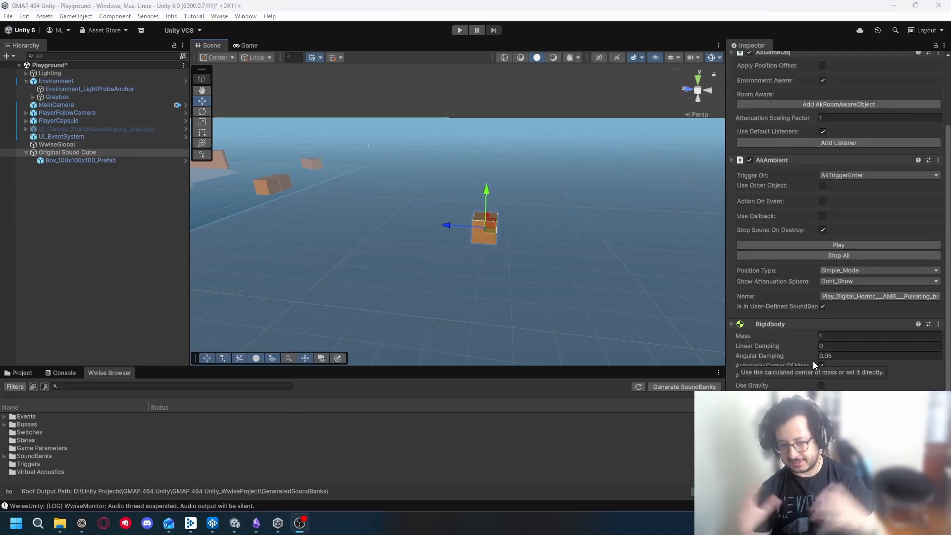
{"action": "left_click", "coordinate": [835, 461]}
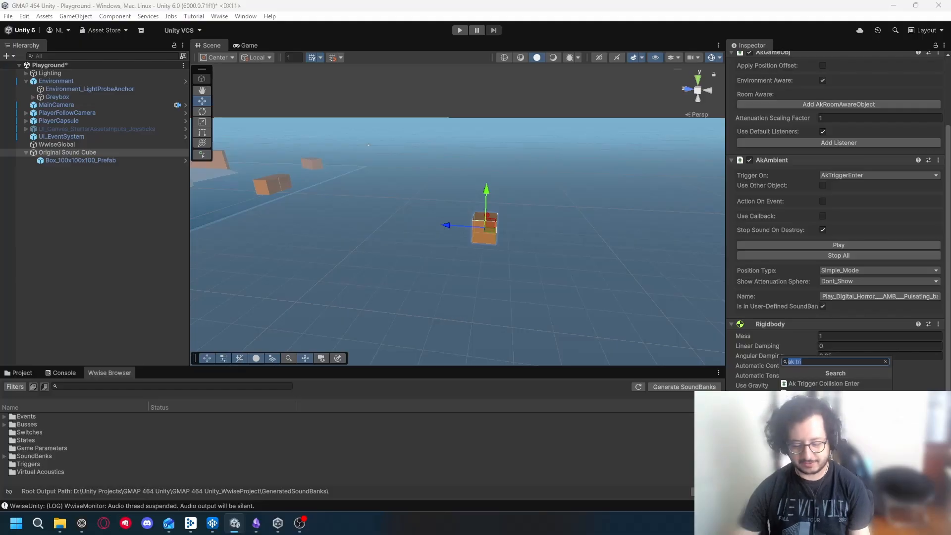
{"action": "type", "text": "trigger"}
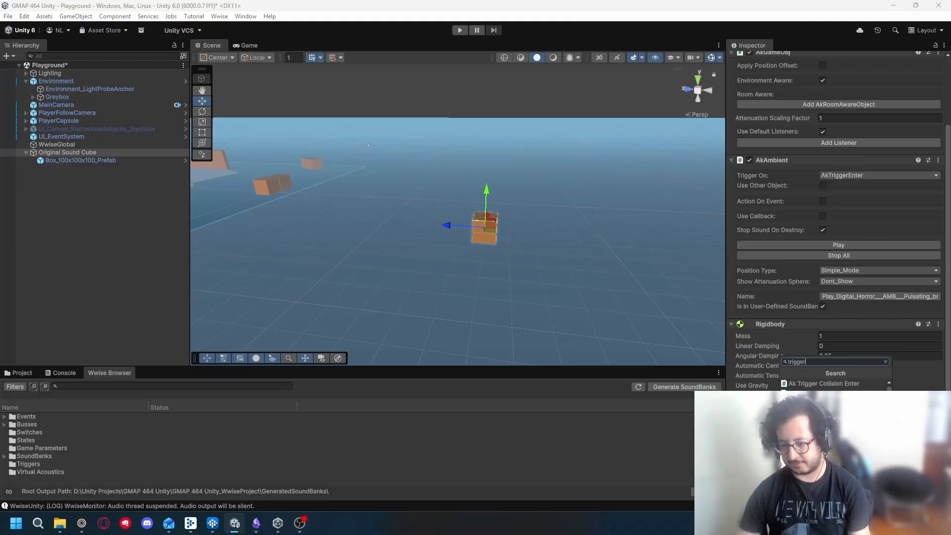
{"action": "key", "text": "BackSpace"}
{"action": "key", "text": "BackSpace"}
{"action": "key", "text": "BackSpace"}
{"action": "key", "text": "BackSpace"}
{"action": "key", "text": "BackSpace"}
{"action": "key", "text": "BackSpace"}
{"action": "key", "text": "BackSpace"}
{"action": "type", "text": "s"}
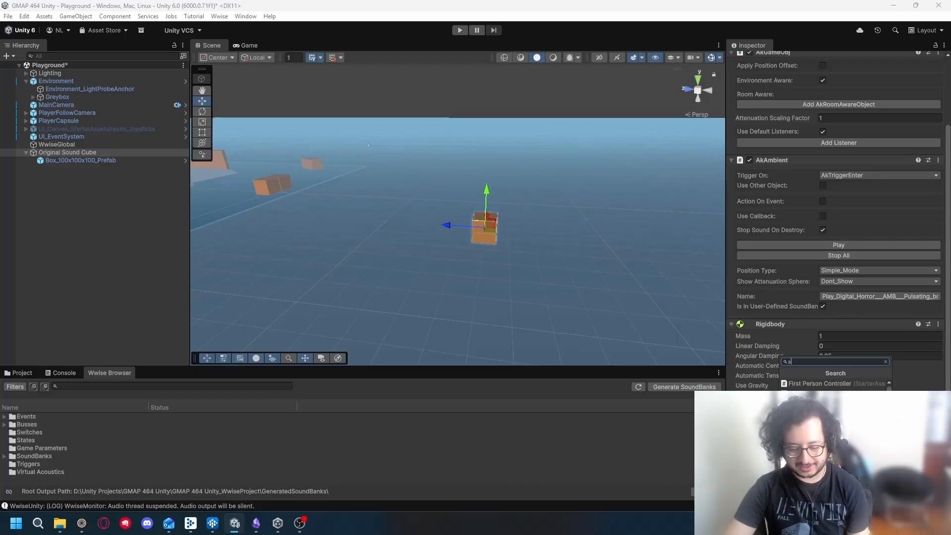
{"action": "type", "text": "phe"}
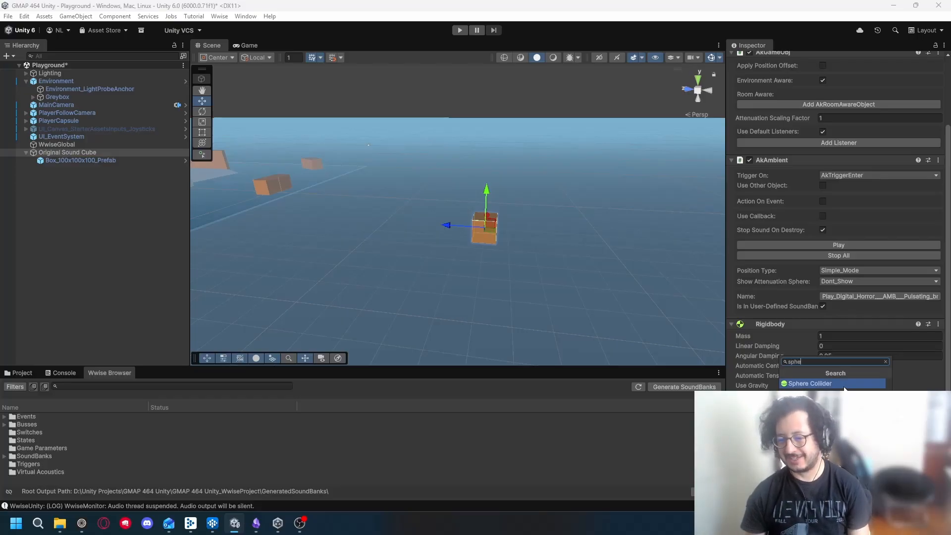
{"action": "left_click", "coordinate": [844, 386]}
Enlarge the Sphere Collider's radius well beyond the cube and set AkAmbient's Show Attenuation Sphere to Current_Event_Only to compare the two ranges.
{"action": "scroll", "coordinate": [892, 291], "scroll_direction": "down", "scroll_amount": 3}
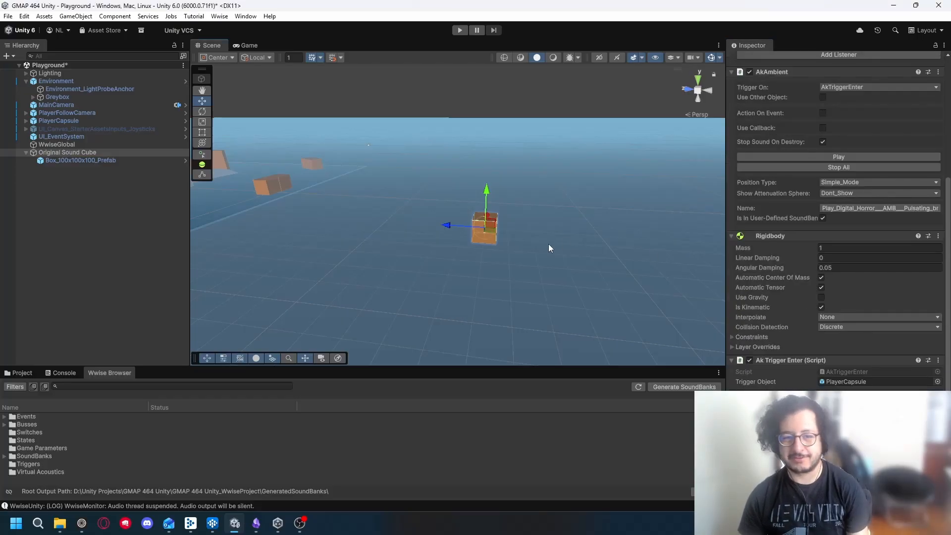
{"action": "right_click_drag", "start_coordinate": [548, 244], "coordinate": [547, 303]}
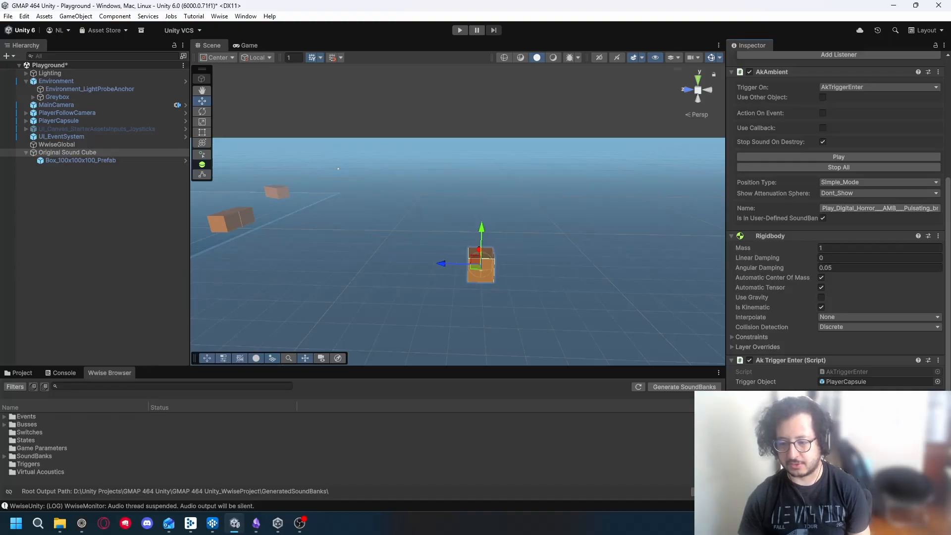
{"action": "left_click_drag", "start_coordinate": [745, 459], "coordinate": [831, 459]}
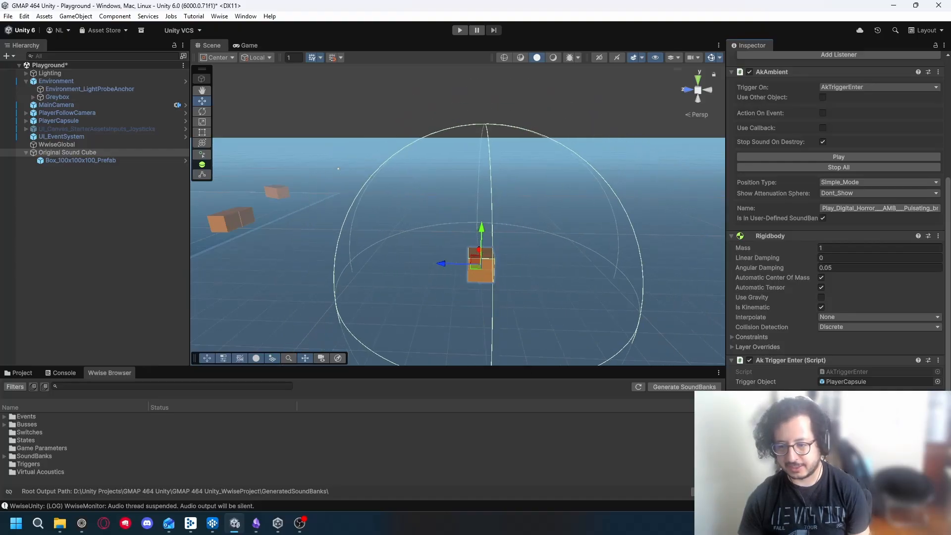
{"action": "left_click", "coordinate": [849, 191]}
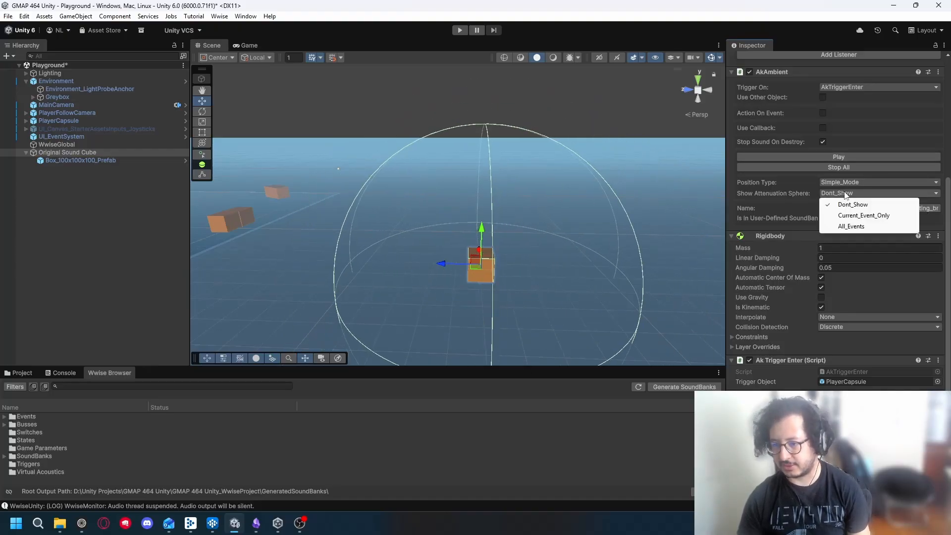
{"action": "left_click", "coordinate": [862, 215]}
{"action": "right_click_drag", "start_coordinate": [495, 247], "coordinate": [583, 246]}
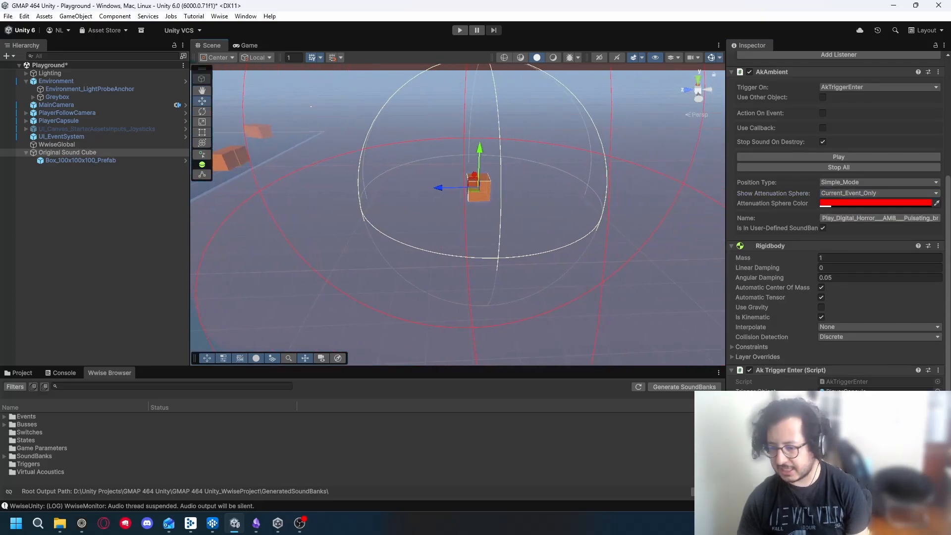
{"action": "scroll", "coordinate": [839, 220], "scroll_direction": "down", "scroll_amount": 1}
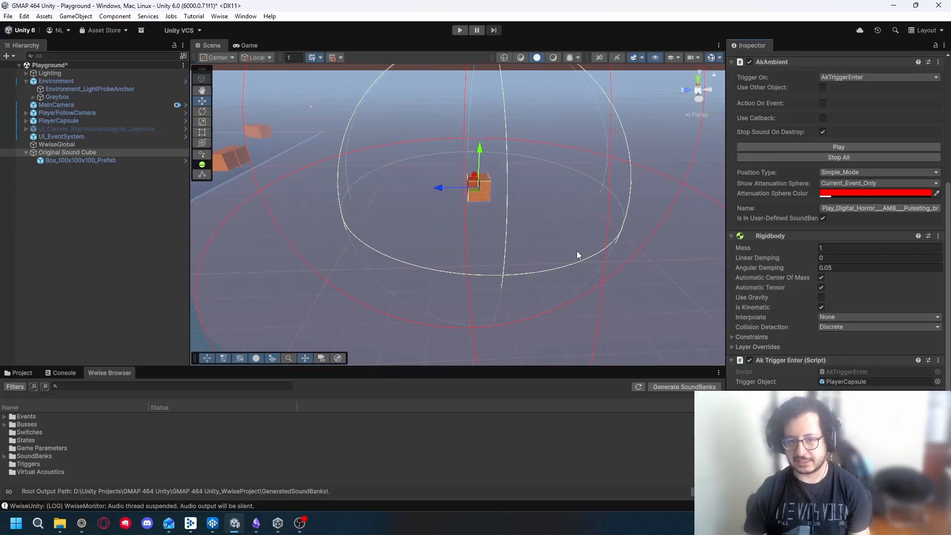
Look over the area between the player and the sound cube, and select and frame Box_100x100x100_Prefab in the scene.
{"action": "right_click", "coordinate": [599, 255]}
{"action": "left_click", "coordinate": [609, 234]}
{"action": "right_click_drag", "start_coordinate": [609, 234], "coordinate": [557, 226]}
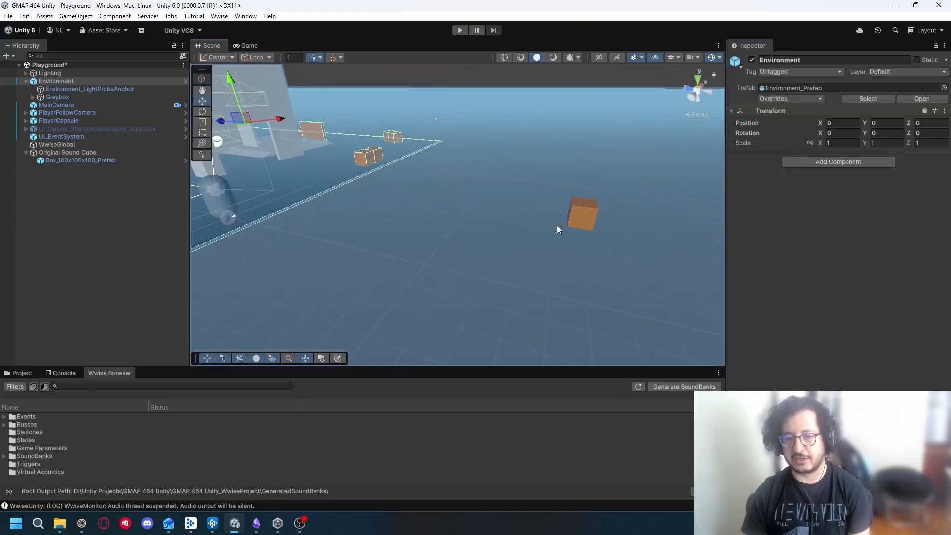
{"action": "left_click", "coordinate": [584, 218]}
{"action": "key", "text": "f"}
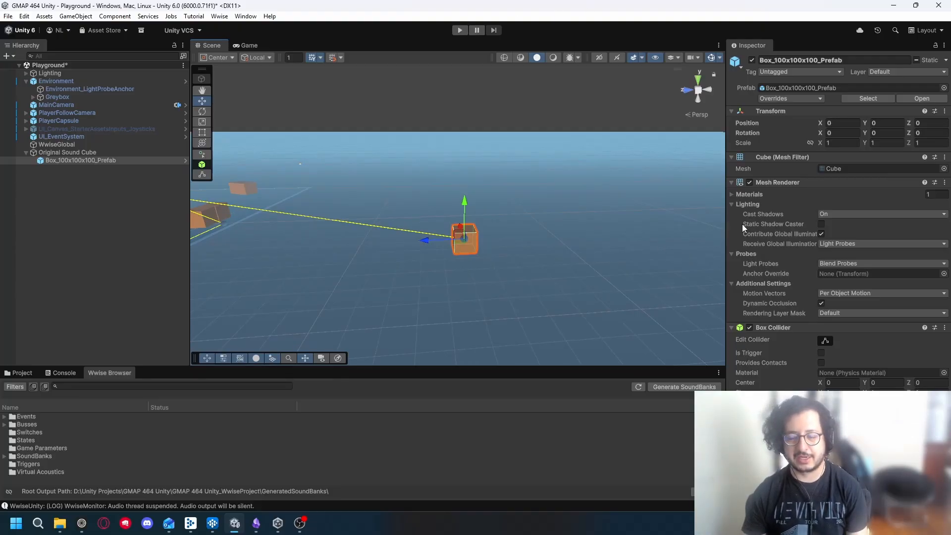
Run the game, walk up to the sound cube, jump beside it and back away to test the trigger.
{"action": "left_click", "coordinate": [459, 31]}
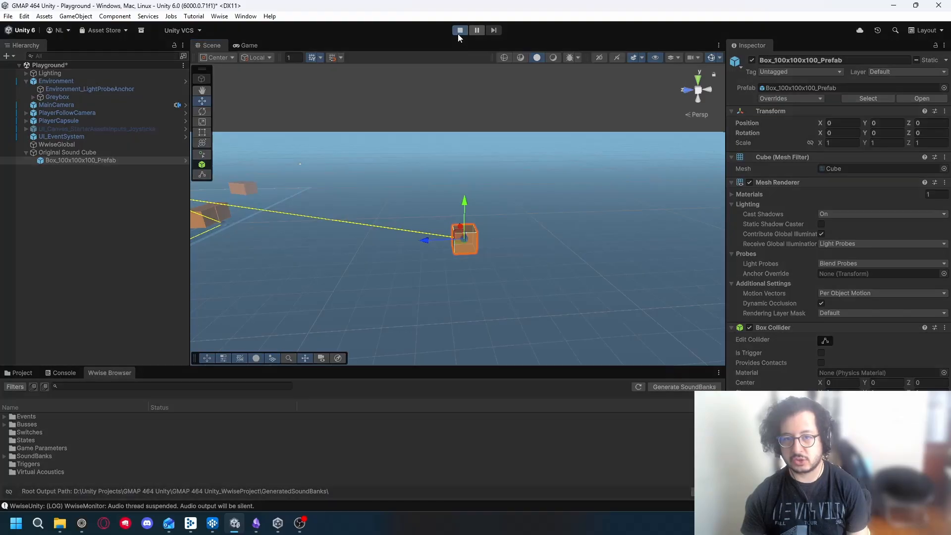
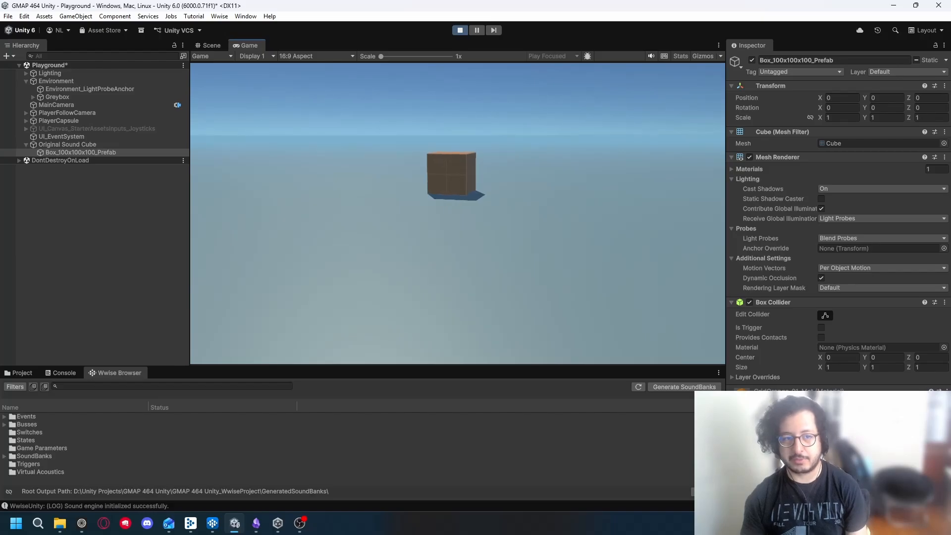
{"action": "key", "text": "w"}
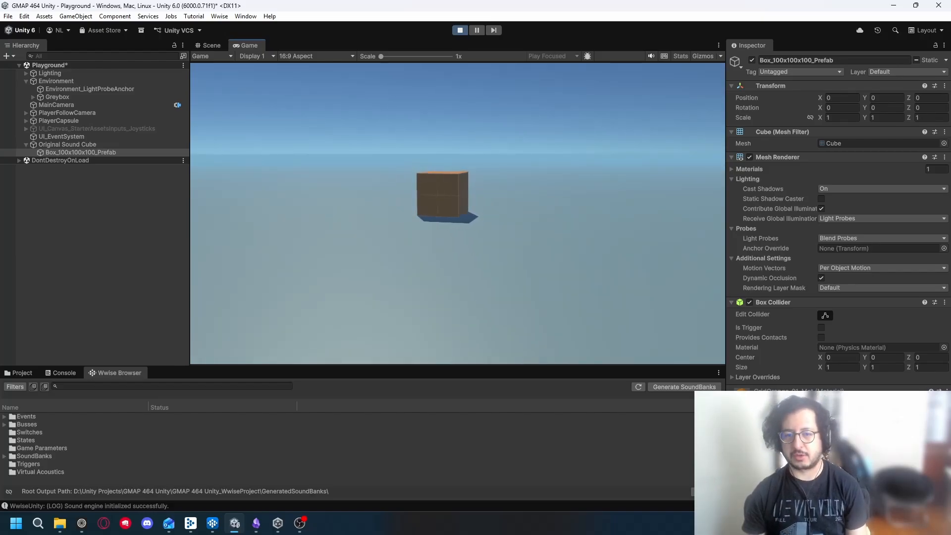
{"action": "key", "text": "w"}
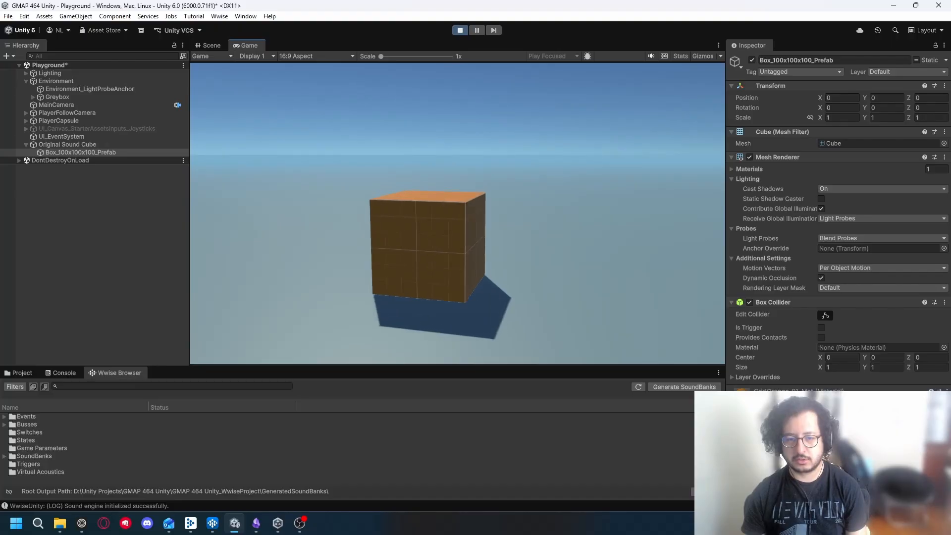
{"action": "key", "text": "w"}
{"action": "key", "text": "space"}
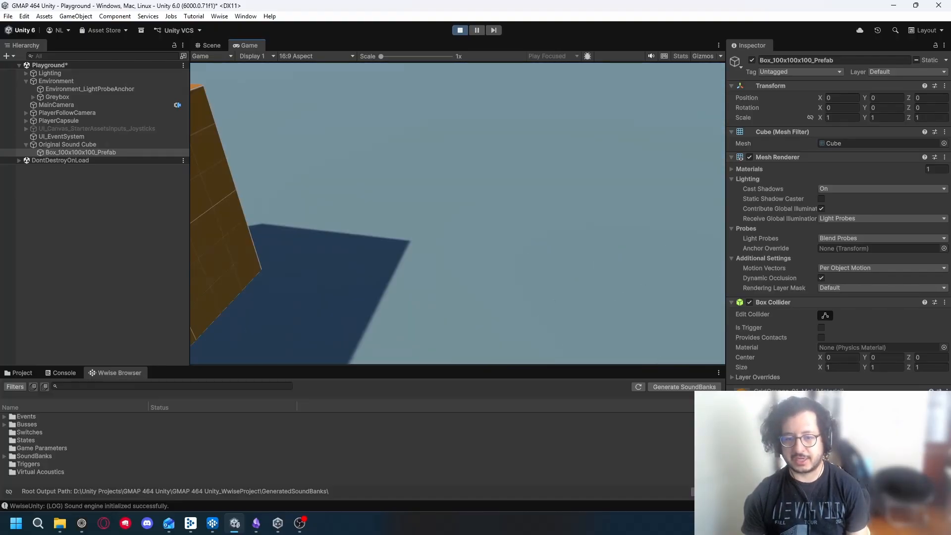
{"action": "key", "text": "s"}
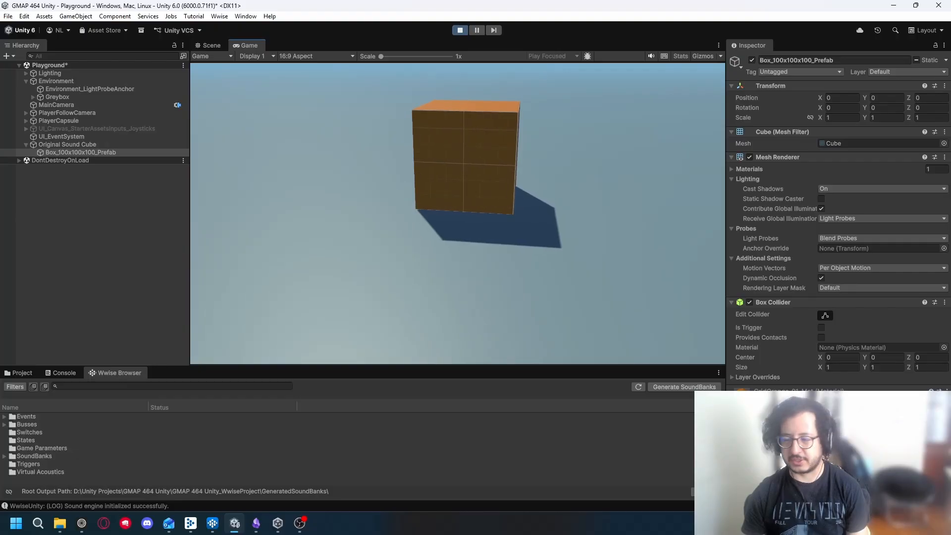
{"action": "key", "text": "Escape"}
{"action": "left_click", "coordinate": [457, 32]}
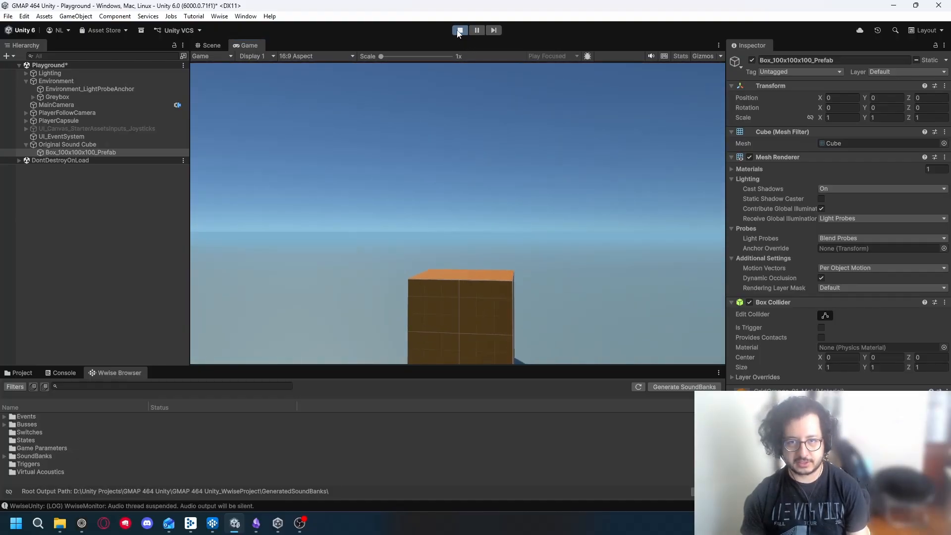
Switch to Wwise, open the Profiler layout and connect it remotely to the running GMAP 464 Unity (Editor).
{"action": "left_click", "coordinate": [192, 531]}
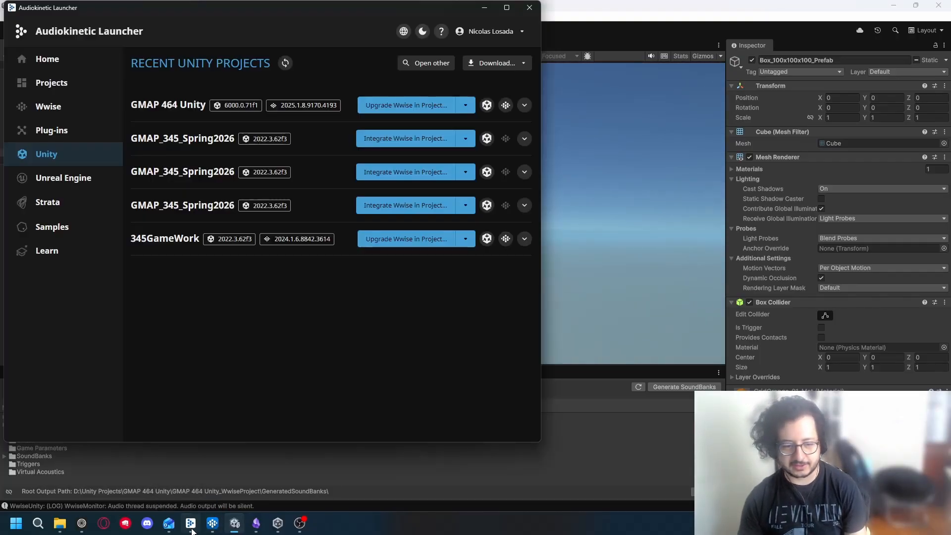
{"action": "left_click", "coordinate": [215, 527]}
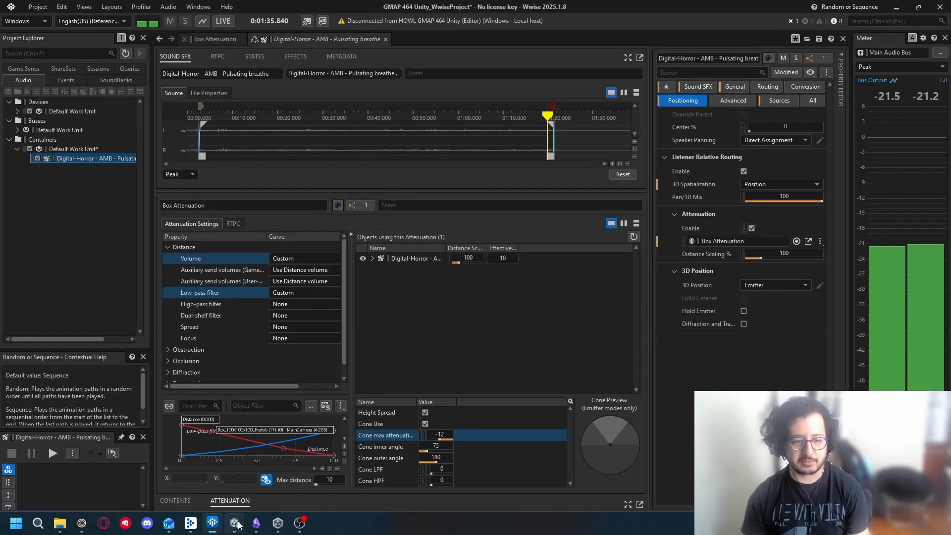
{"action": "left_click", "coordinate": [113, 7]}
{"action": "left_click", "coordinate": [134, 32]}
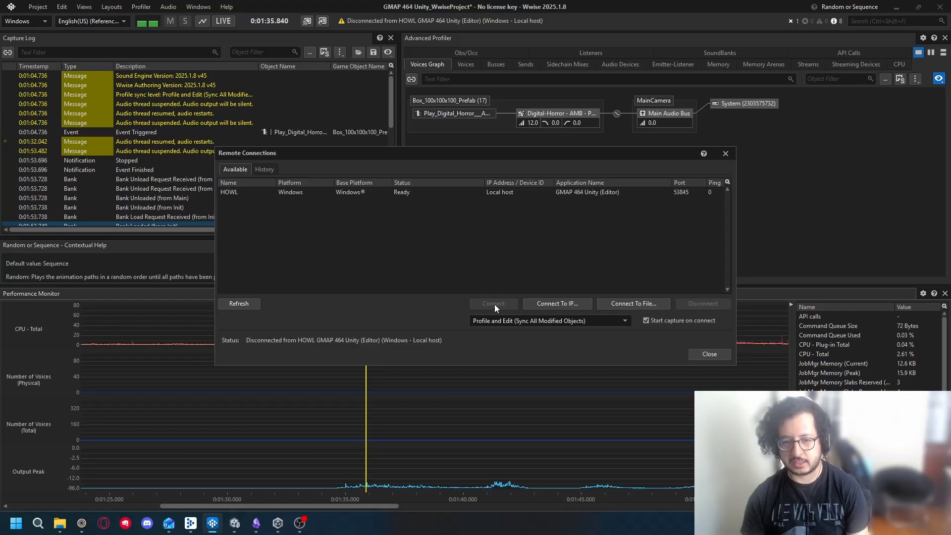
{"action": "left_click", "coordinate": [426, 193]}
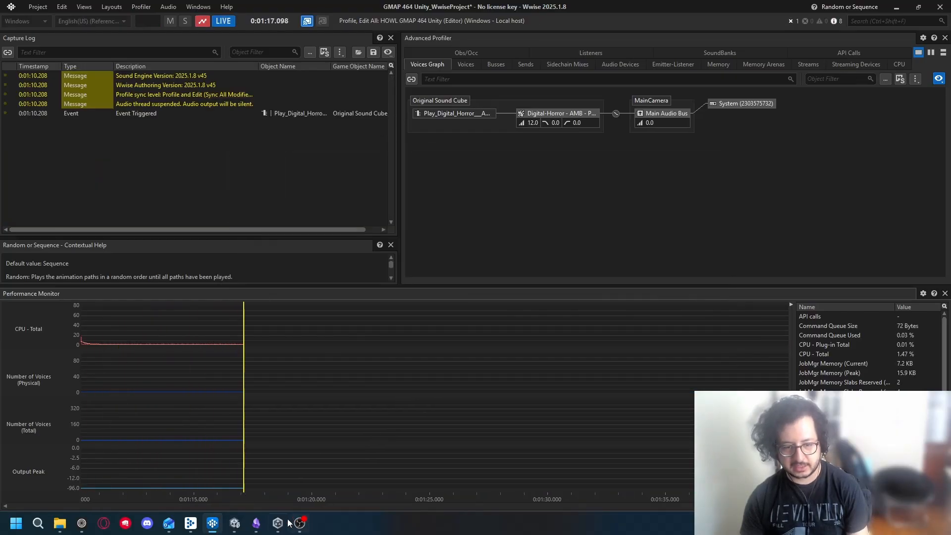
Restart the game in Unity and reconnect the Wwise profiler to GMAP 464 Unity (Editor) with Profile and Edit.
{"action": "left_click", "coordinate": [235, 523]}
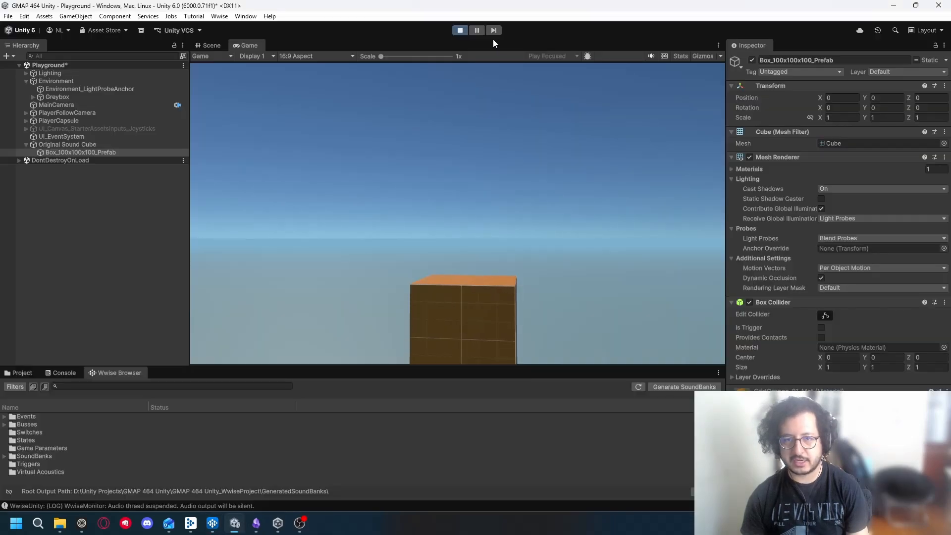
{"action": "left_click", "coordinate": [459, 30]}
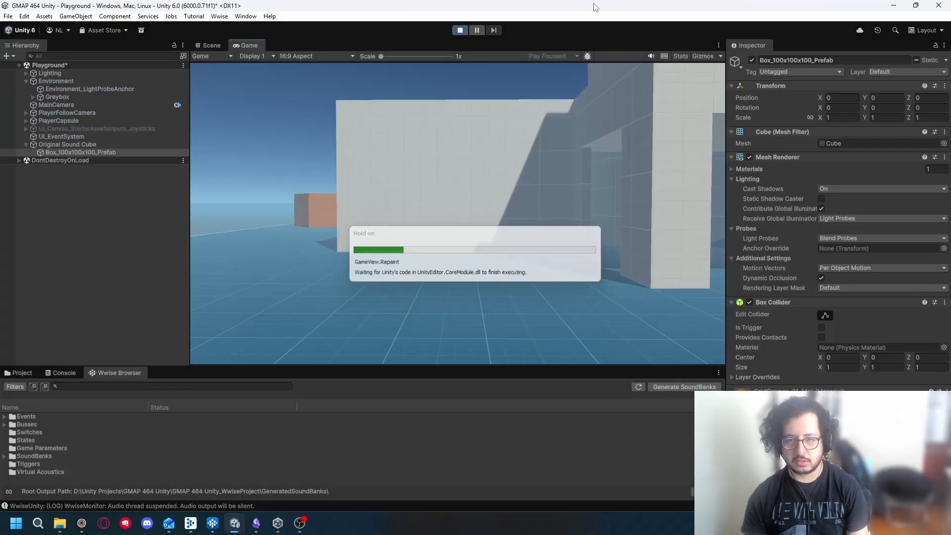
{"action": "left_click_drag", "start_coordinate": [596, 7], "coordinate": [587, 157]}
{"action": "left_click", "coordinate": [305, 21]}
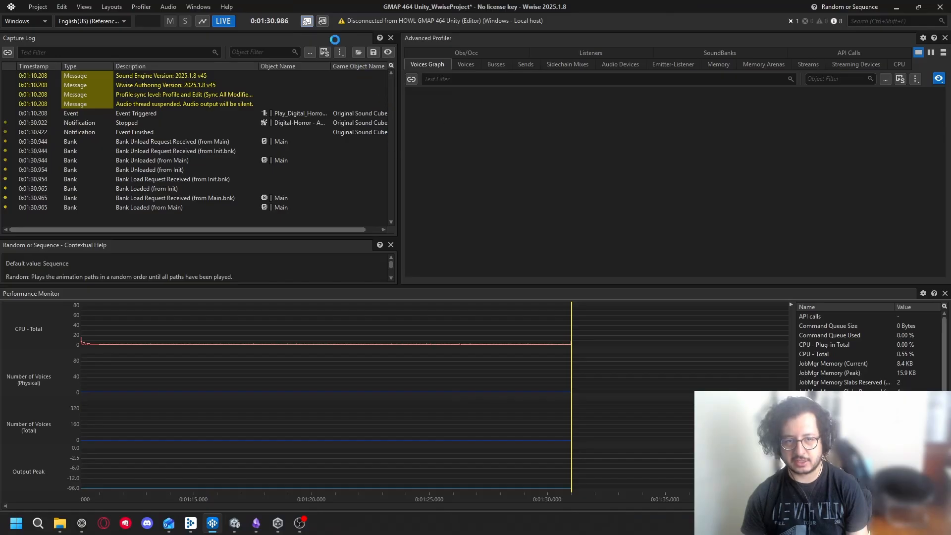
{"action": "left_click", "coordinate": [379, 192]}
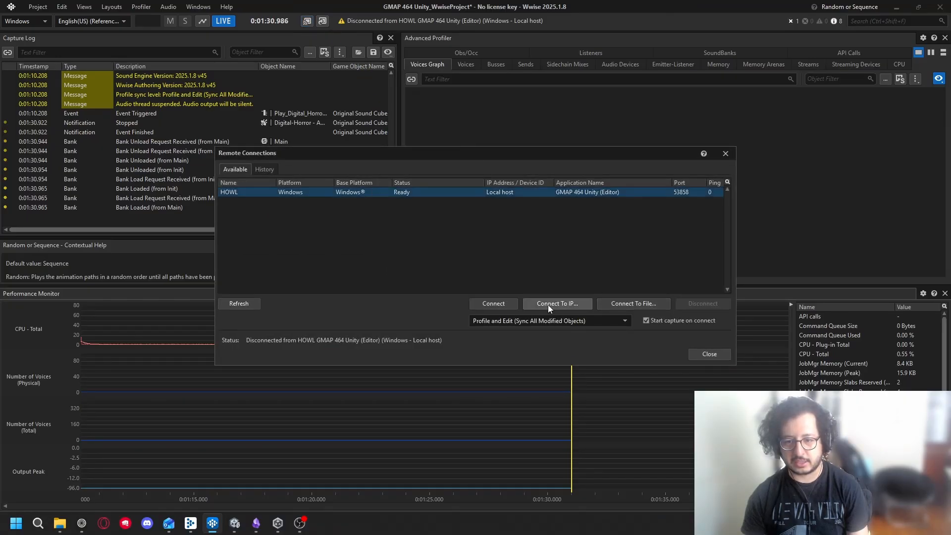
{"action": "left_click", "coordinate": [494, 303]}
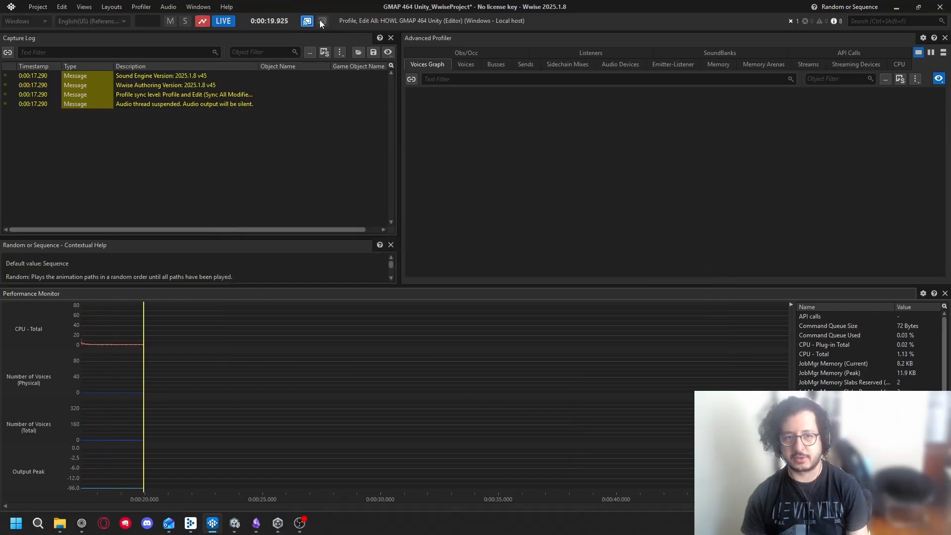
Switch to the running game in Unity, walk the player up to the sound cube and stop the game.
{"action": "left_click", "coordinate": [235, 523]}
{"action": "left_click_drag", "start_coordinate": [495, 148], "coordinate": [491, 1]}
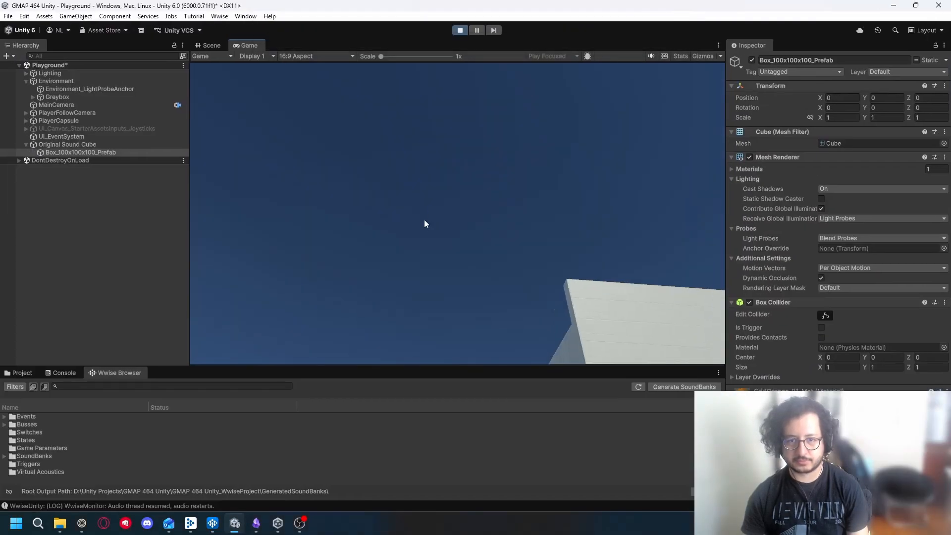
{"action": "left_click", "coordinate": [424, 221]}
{"action": "key", "text": "w"}
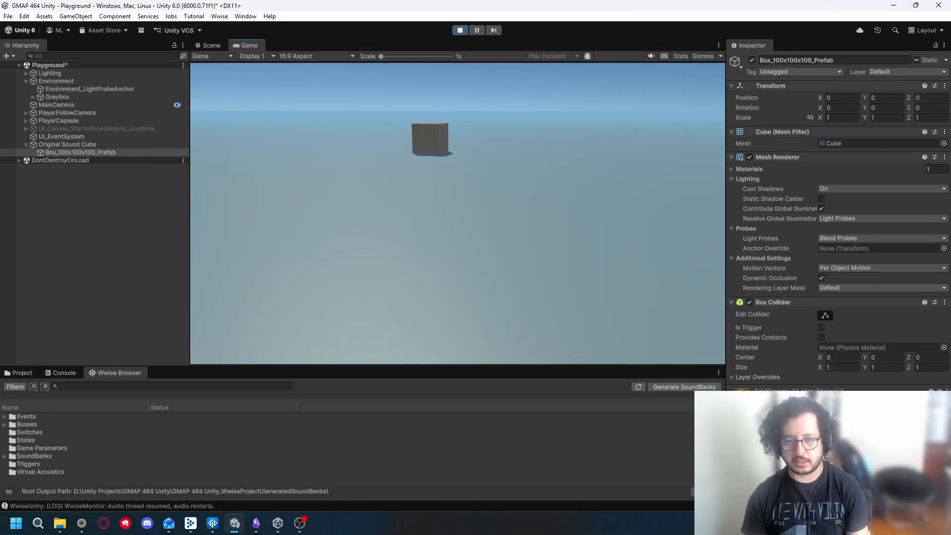
{"action": "key", "text": "w"}
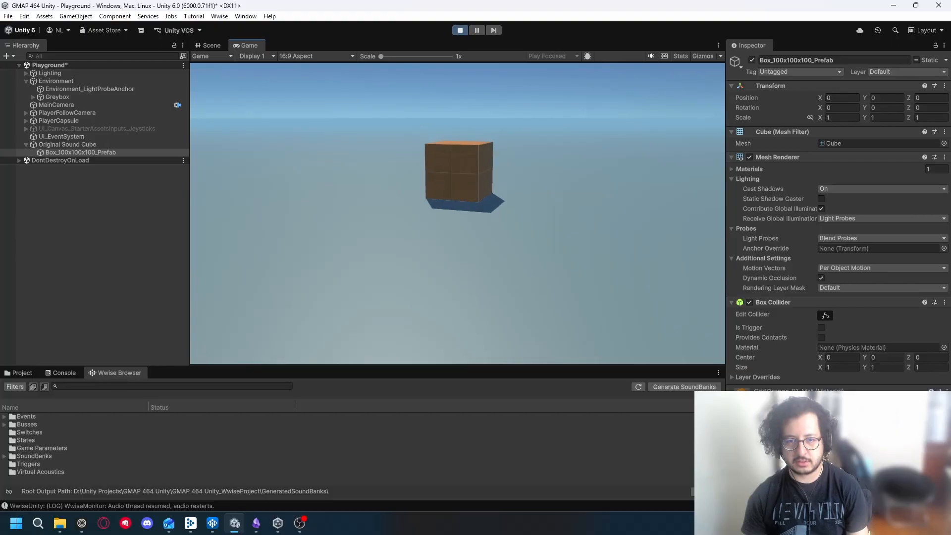
{"action": "key", "text": "Escape"}
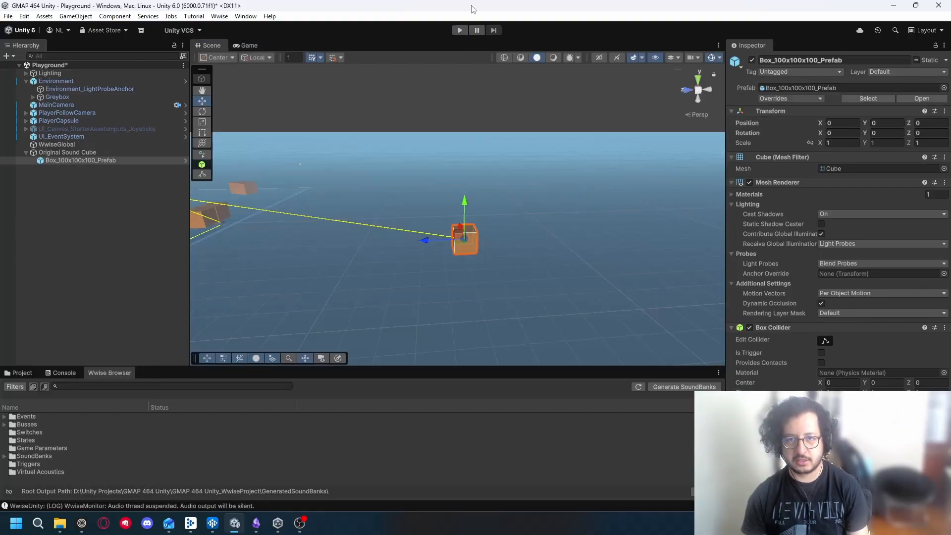
Return to Wwise and examine the Capture Log's play and stop entries and the Performance Monitor around the sound's playback.
{"action": "left_click", "coordinate": [903, 5]}
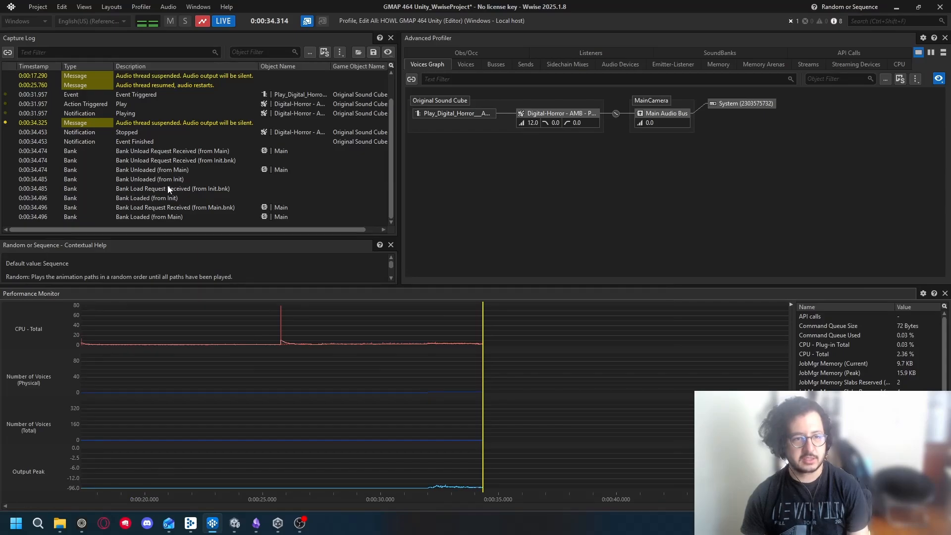
{"action": "left_click", "coordinate": [172, 197]}
{"action": "left_click", "coordinate": [139, 132]}
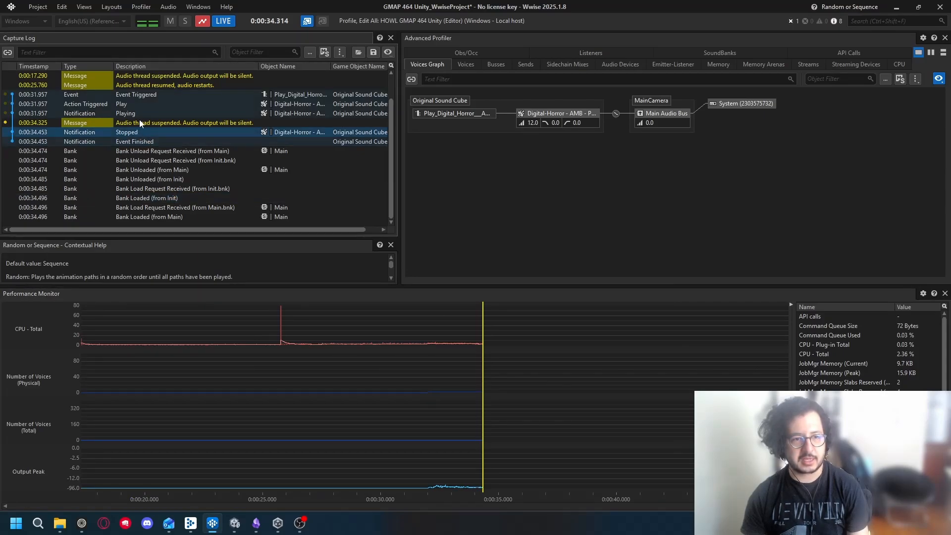
{"action": "left_click", "coordinate": [144, 104]}
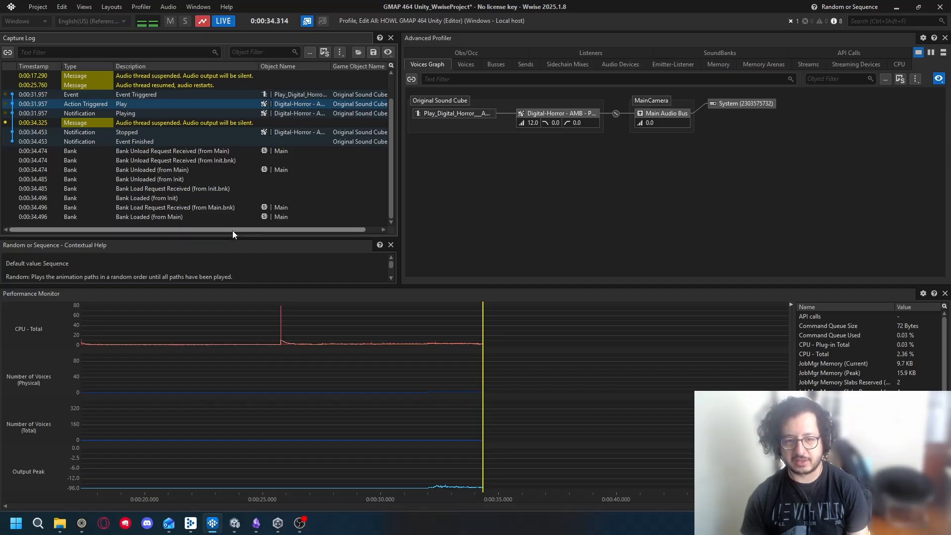
{"action": "left_click_drag", "start_coordinate": [232, 231], "coordinate": [292, 232]}
{"action": "left_click_drag", "start_coordinate": [484, 322], "coordinate": [457, 345]}
{"action": "mouse_move", "coordinate": [479, 4]}
{"action": "left_mouse_down"}
{"action": "mouse_move", "coordinate": [582, 48]}
{"action": "mouse_move", "coordinate": [592, 140]}
{"action": "mouse_move", "coordinate": [520, 158]}
{"action": "mouse_move", "coordinate": [505, 203]}
{"action": "mouse_move", "coordinate": [536, 189]}
{"action": "mouse_move", "coordinate": [461, 3]}
{"action": "left_mouse_up"}
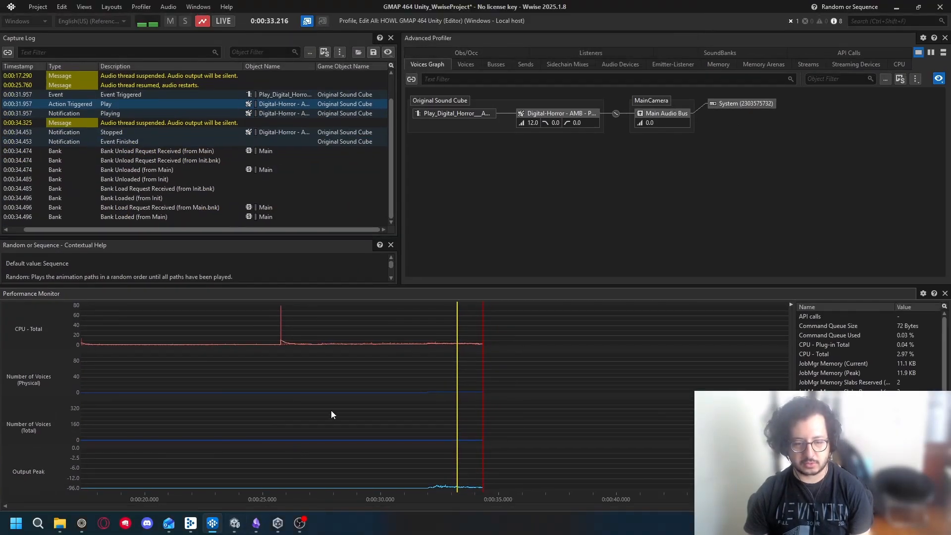
Disconnect Wwise from the Unity game, acknowledge the live edit warning, and run the game again in Unity.
{"action": "left_click", "coordinate": [307, 22]}
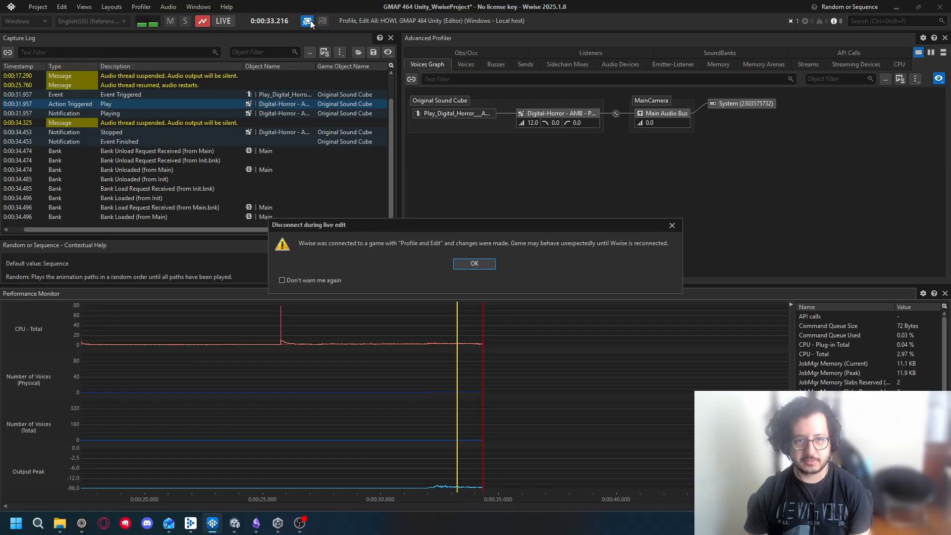
{"action": "left_click", "coordinate": [468, 265]}
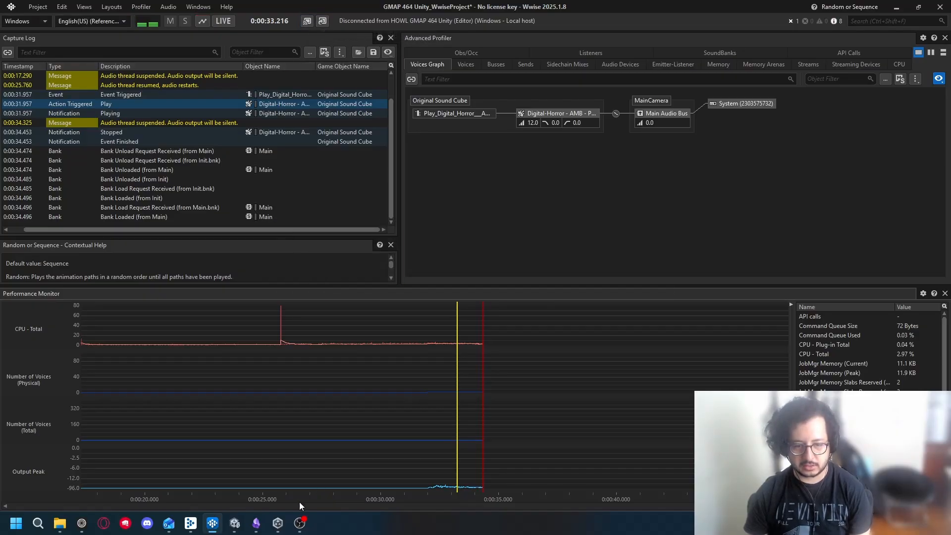
{"action": "left_click", "coordinate": [234, 523]}
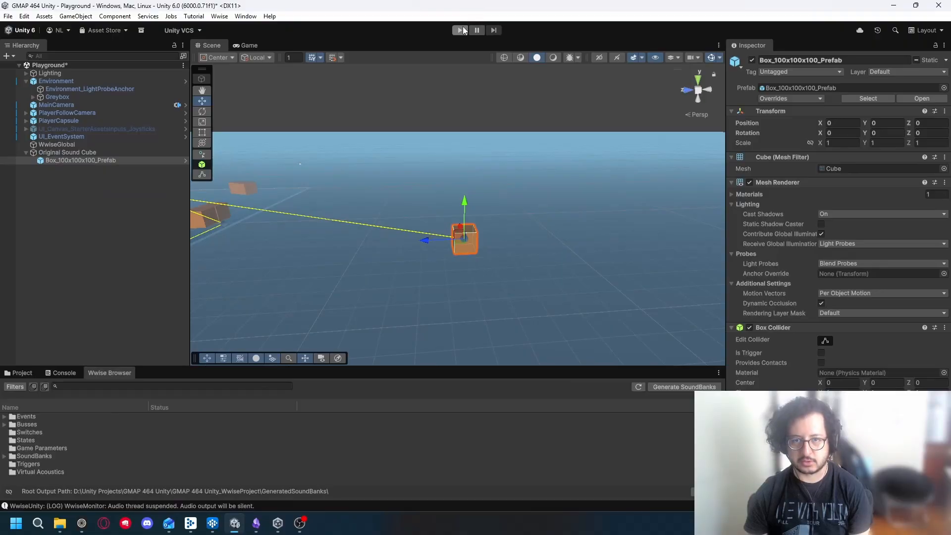
{"action": "left_click", "coordinate": [460, 30]}
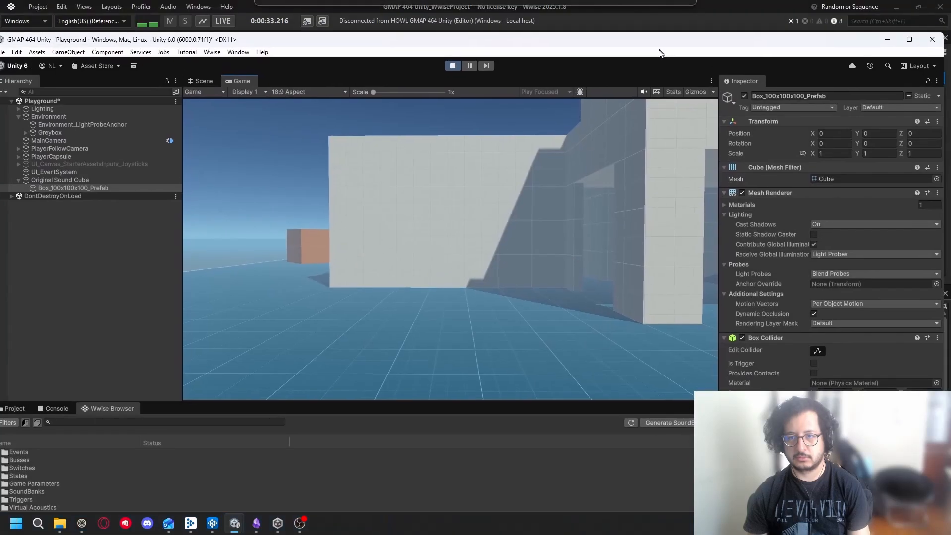
Reconnect the Wwise profiler to the running game and arrange Unity's window beside Wwise so the Capture Log stays visible.
{"action": "left_click_drag", "start_coordinate": [669, 12], "coordinate": [437, 39]}
{"action": "left_click_drag", "start_coordinate": [405, 43], "coordinate": [707, 117]}
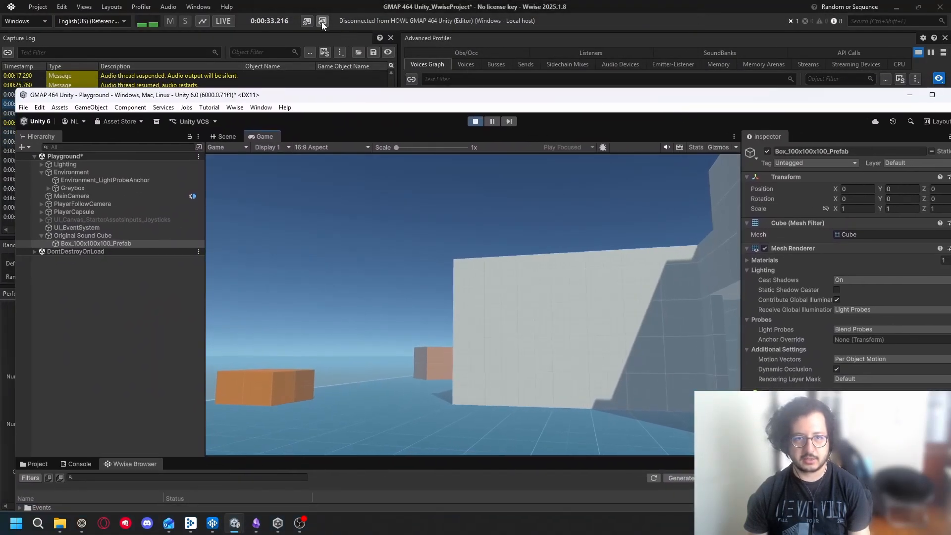
{"action": "left_click", "coordinate": [322, 22]}
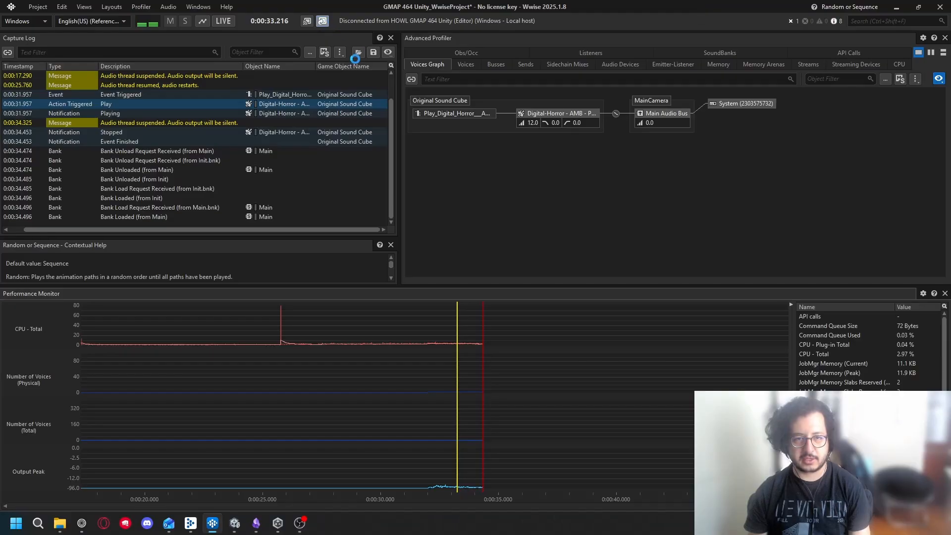
{"action": "key", "text": "alt+Tab"}
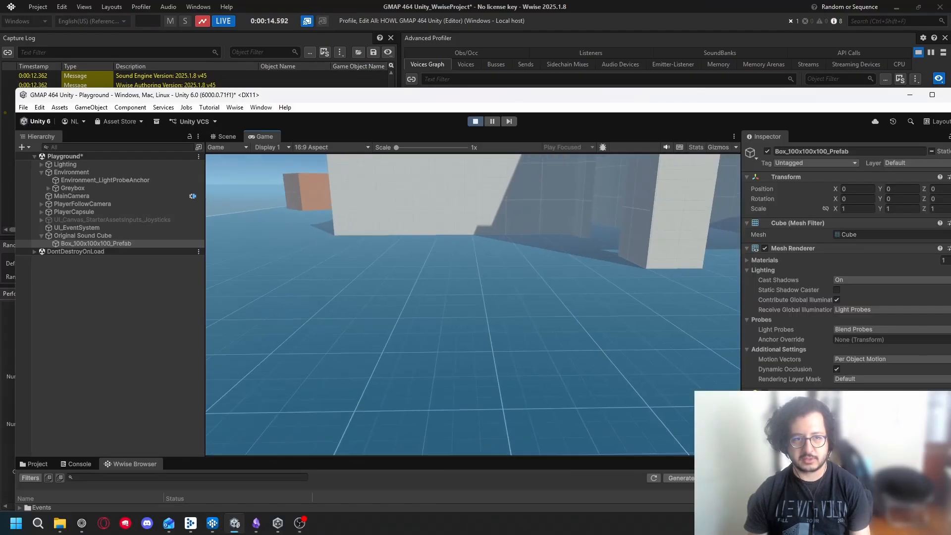
{"action": "key", "text": "alt+Tab"}
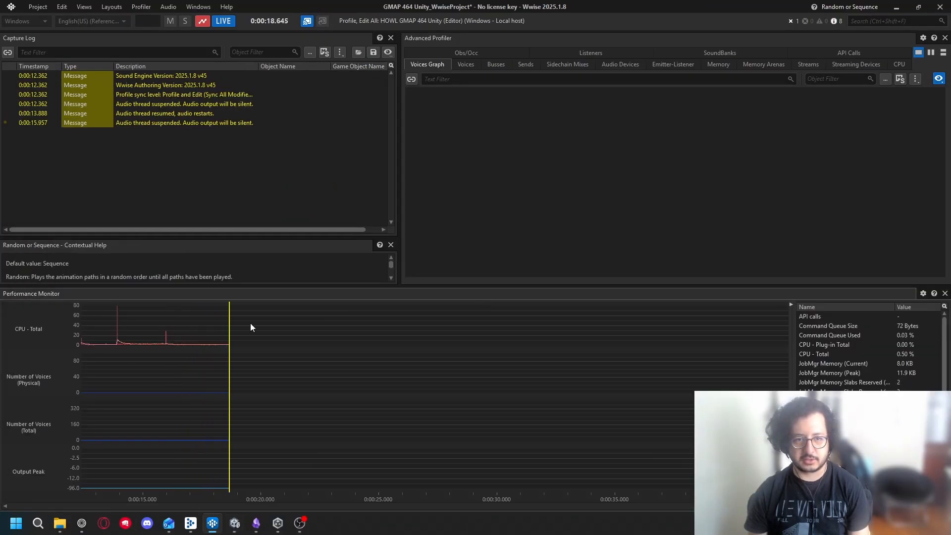
{"action": "key", "text": "alt+Tab"}
{"action": "left_click_drag", "start_coordinate": [443, 140], "coordinate": [400, 25]}
{"action": "left_click", "coordinate": [135, 146]}
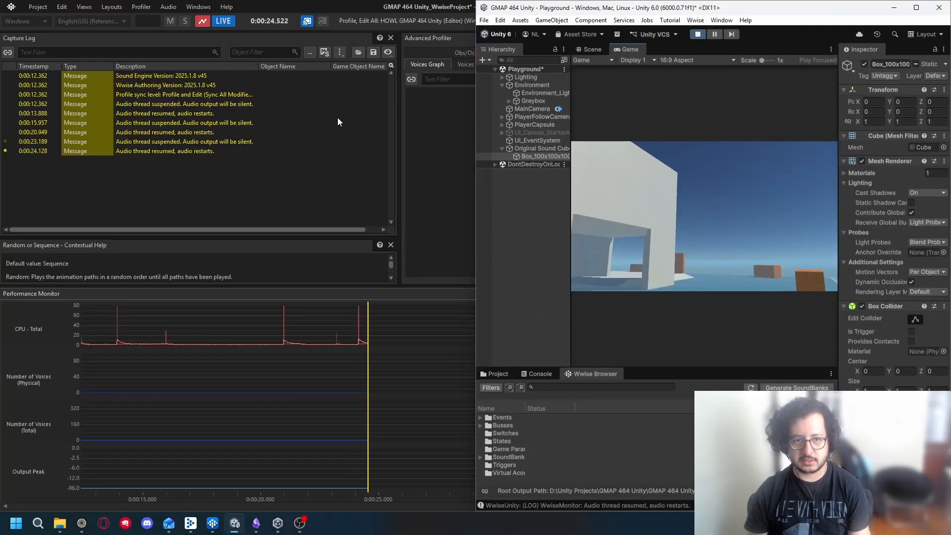
Walk the player up to the sound cube while watching the Capture Log for the triggered event, and stop the game.
{"action": "key", "text": "w"}
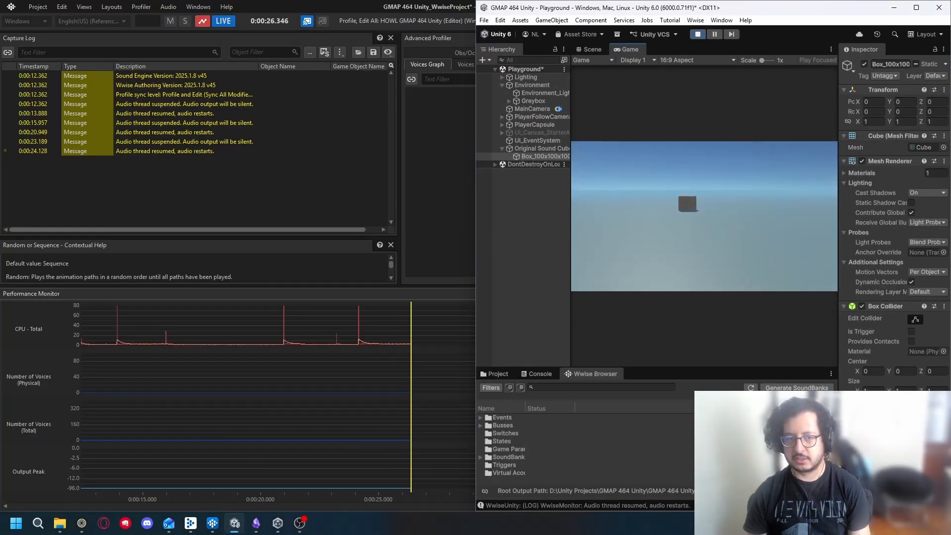
{"action": "key", "text": "w"}
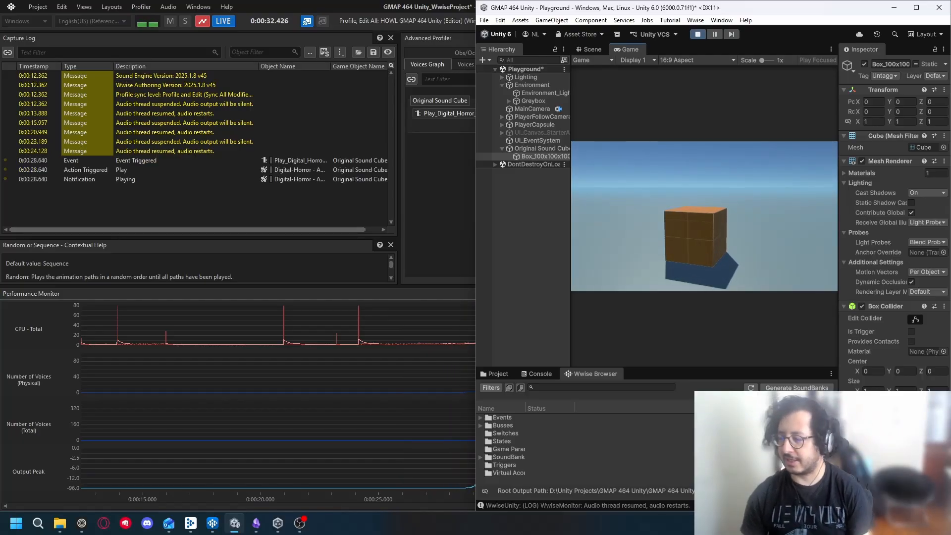
{"action": "key", "text": "Escape"}
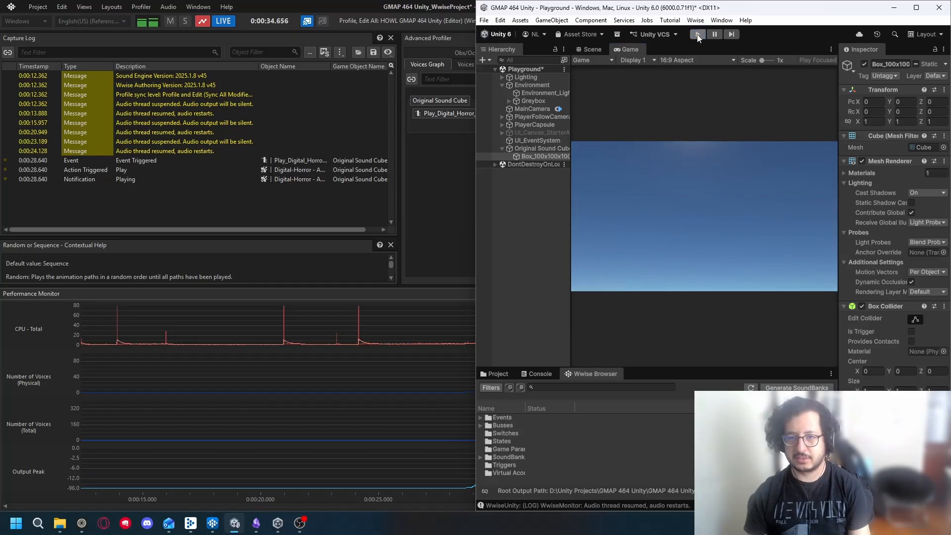
{"action": "left_click", "coordinate": [697, 36]}
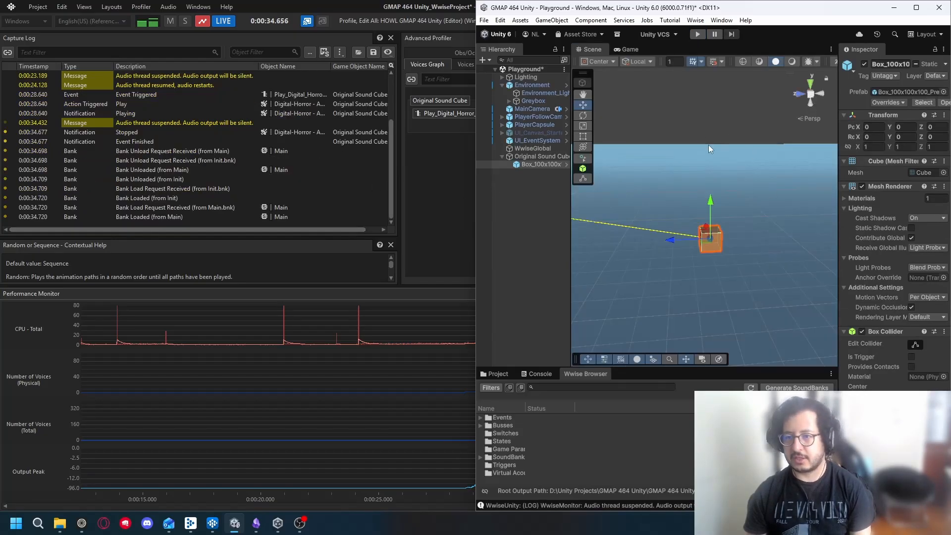
Run the game again and walk toward, around and away from the sound cube to listen to the trigger, then stop it.
{"action": "left_click", "coordinate": [696, 33]}
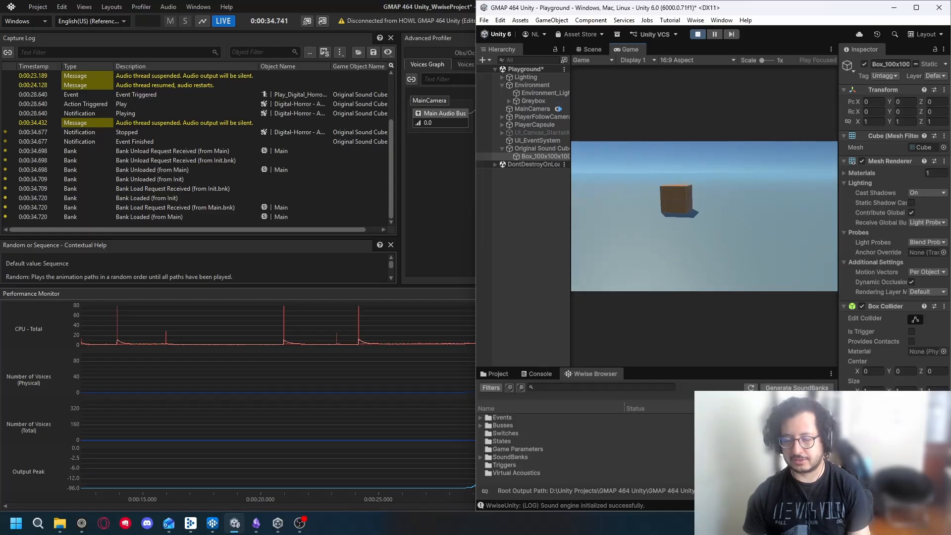
{"action": "key", "text": "w"}
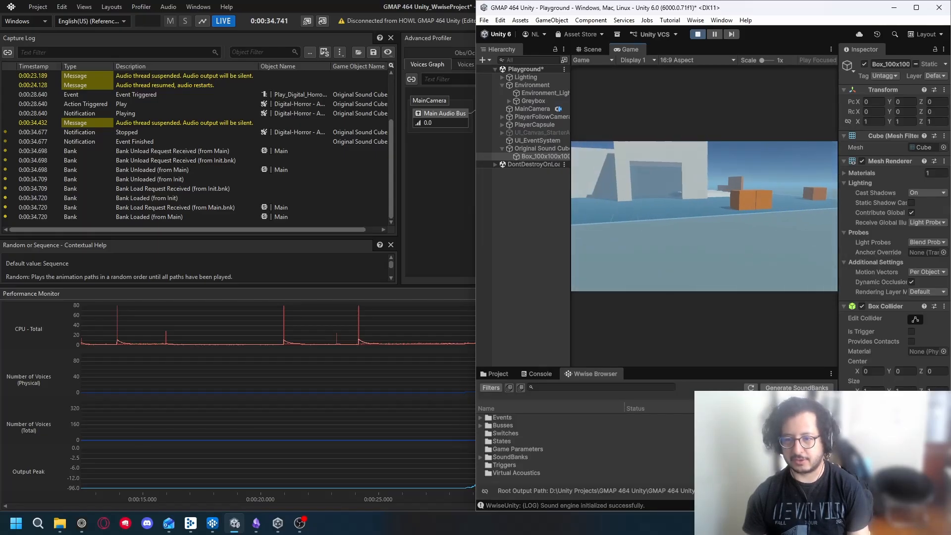
{"action": "key", "text": "w"}
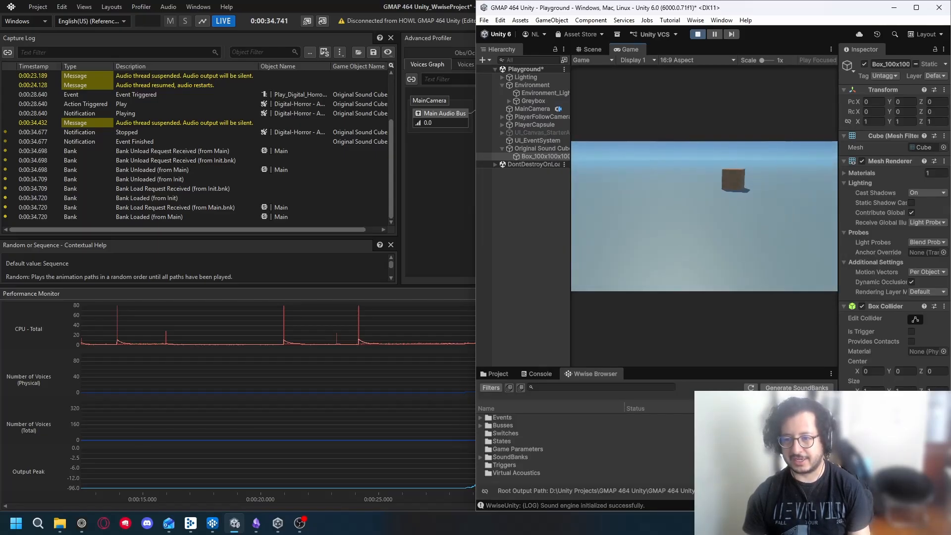
{"action": "key", "text": "w"}
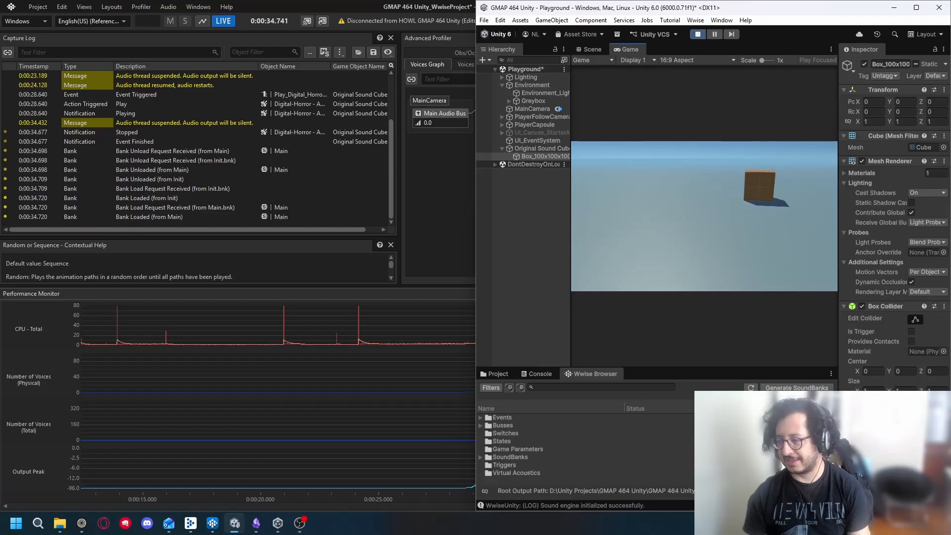
{"action": "key", "text": "w"}
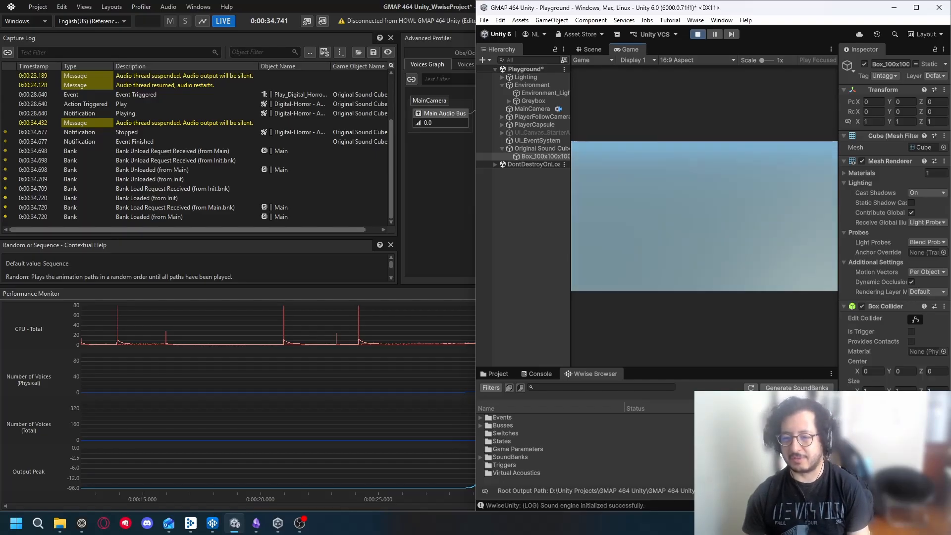
{"action": "key", "text": "Escape"}
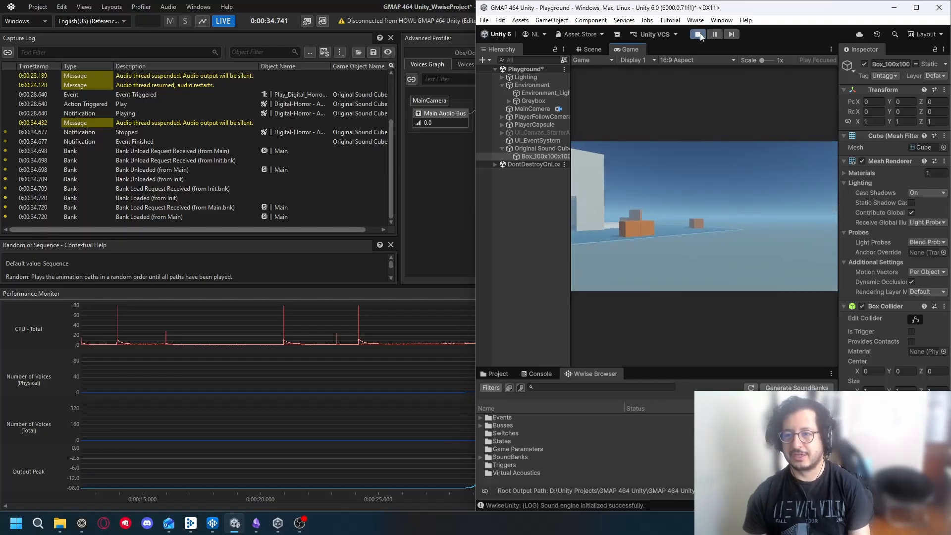
Maximize Unity and review Original Sound Cube's AkAmbient, Rigidbody and Ak Trigger Enter components.
{"action": "double_click", "coordinate": [729, 11]}
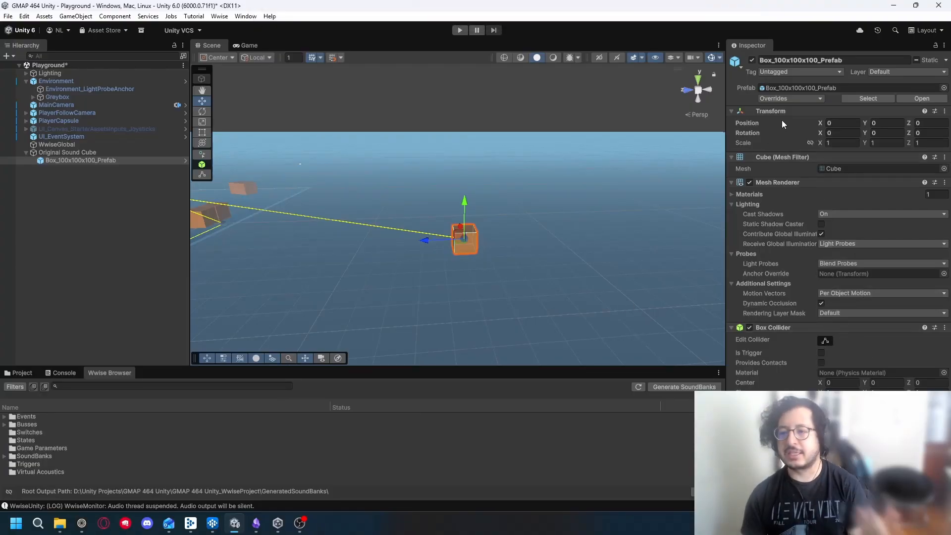
{"action": "left_click", "coordinate": [75, 152]}
{"action": "scroll", "coordinate": [862, 307], "scroll_direction": "down", "scroll_amount": 6}
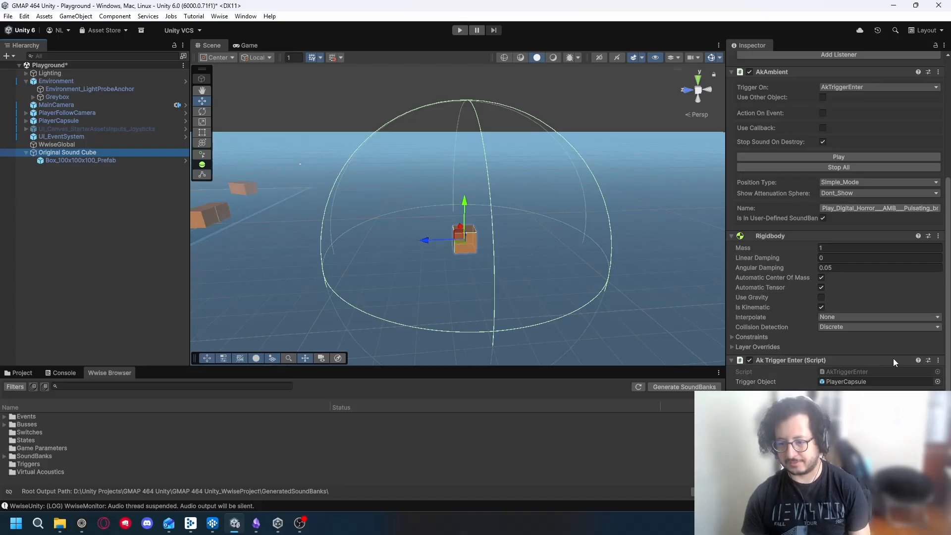
{"action": "scroll", "coordinate": [882, 321], "scroll_direction": "up", "scroll_amount": 3}
{"action": "scroll", "coordinate": [882, 321], "scroll_direction": "down", "scroll_amount": 3}
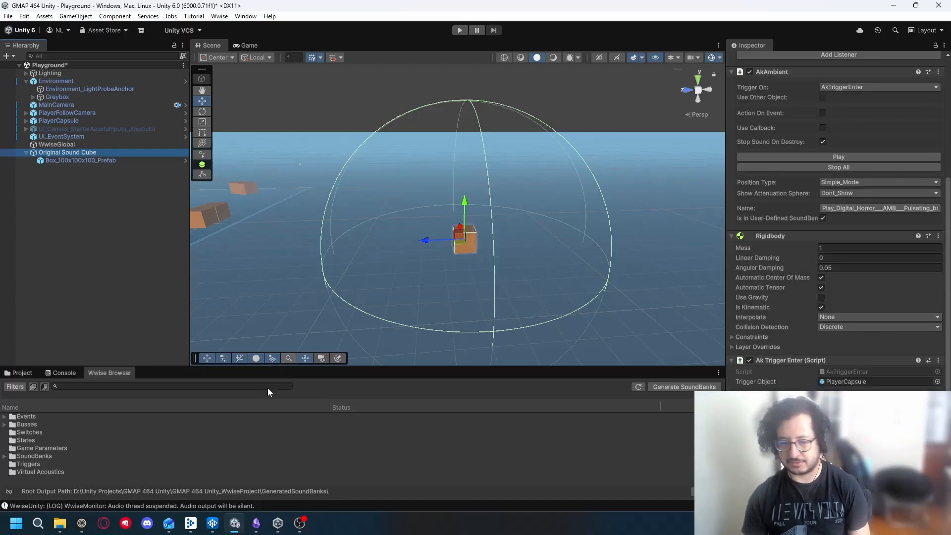
Switch to the Wwise layout with the Project Explorer and create a Stop event for the Digital-Horror - AMB - Pulsating breathe sound.
{"action": "left_click", "coordinate": [236, 522]}
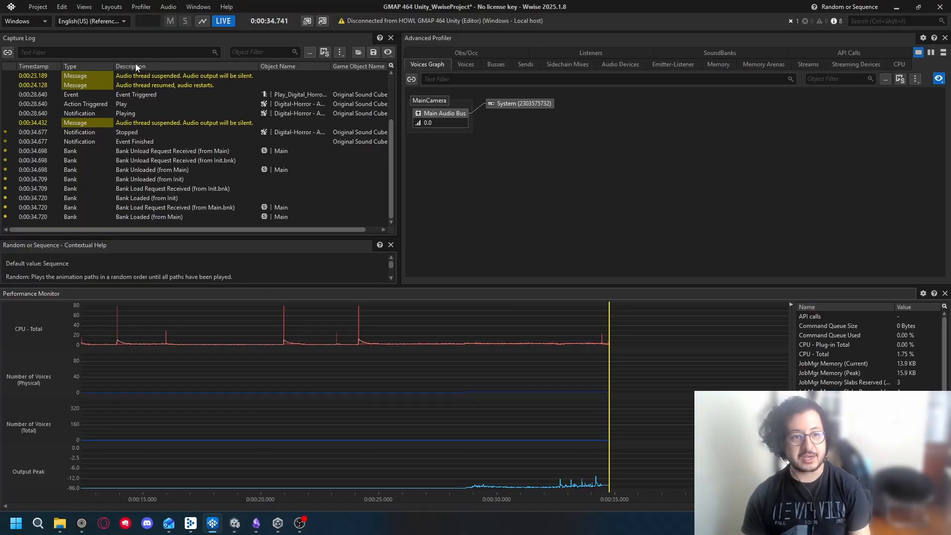
{"action": "left_click", "coordinate": [125, 6]}
{"action": "left_click", "coordinate": [148, 30]}
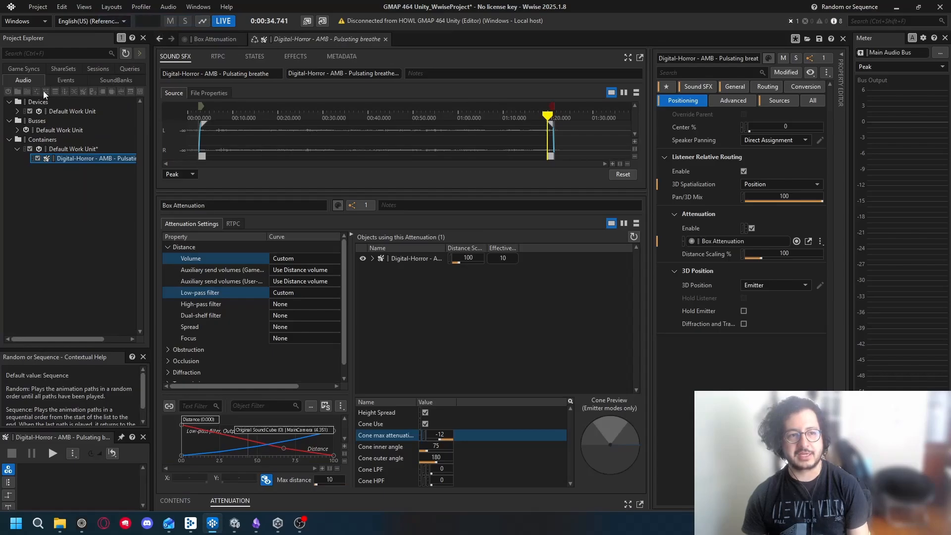
{"action": "right_click", "coordinate": [90, 159]}
{"action": "mouse_move", "coordinate": [171, 183]}
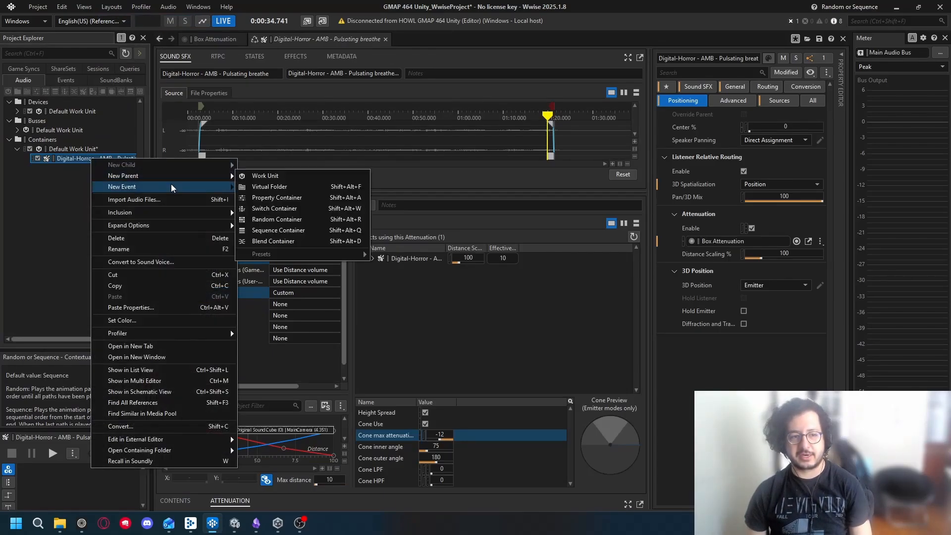
{"action": "mouse_move", "coordinate": [281, 198]}
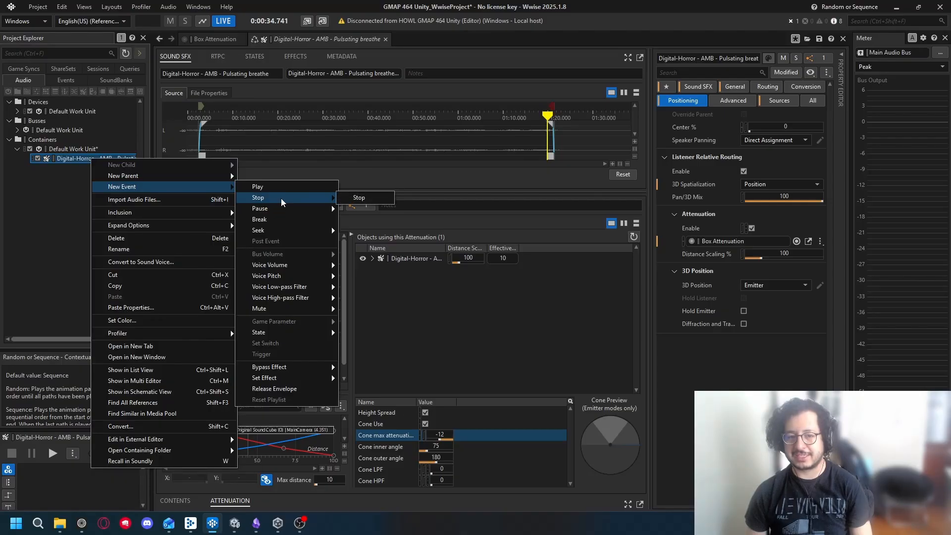
{"action": "left_click", "coordinate": [360, 198]}
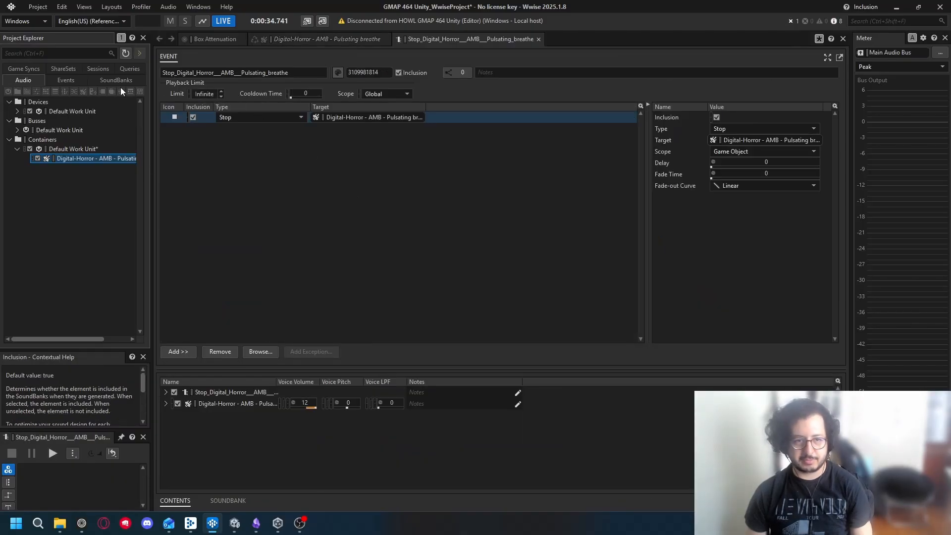
Add the Stop_Digital_Horror___AMB___Pulsating_breathe event to the Main SoundBank and generate the checked SoundBanks.
{"action": "left_click", "coordinate": [66, 80]}
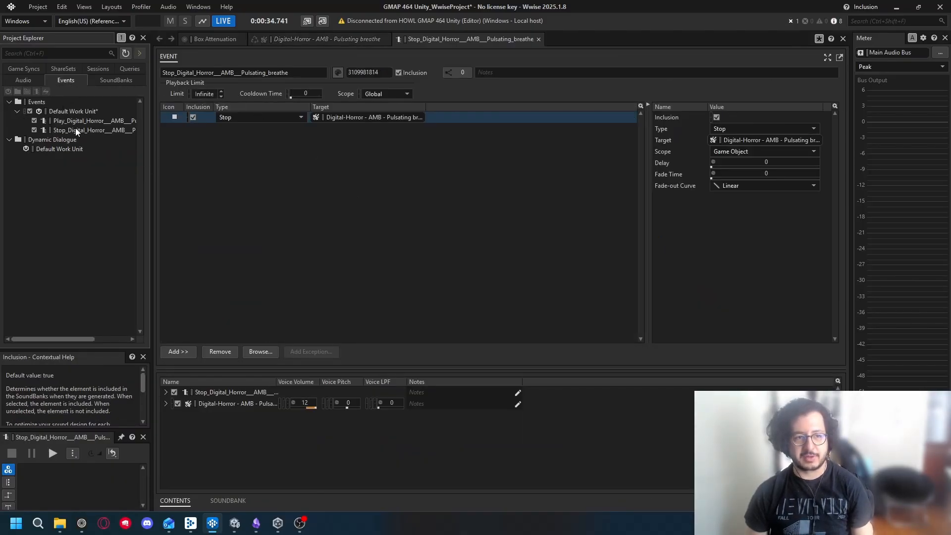
{"action": "left_click", "coordinate": [84, 7]}
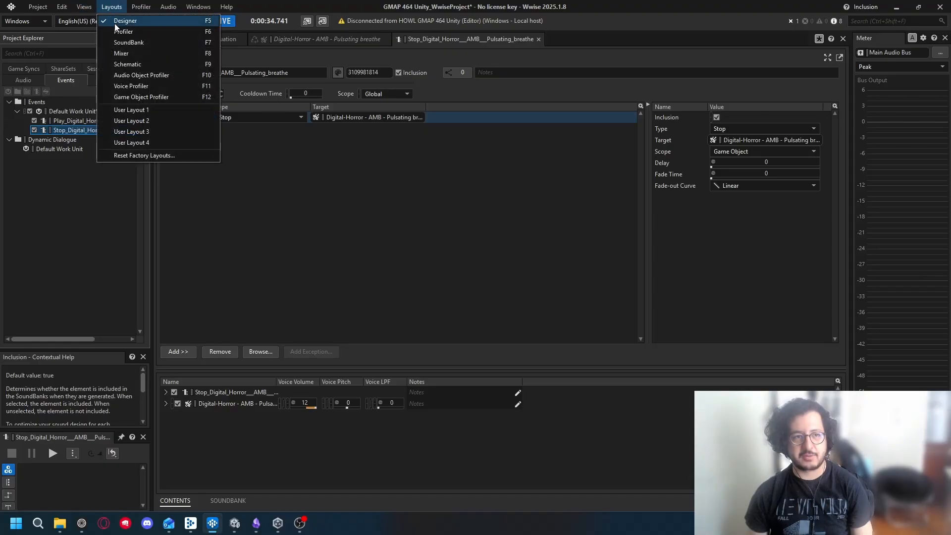
{"action": "left_click", "coordinate": [124, 43]}
{"action": "left_click", "coordinate": [57, 81]}
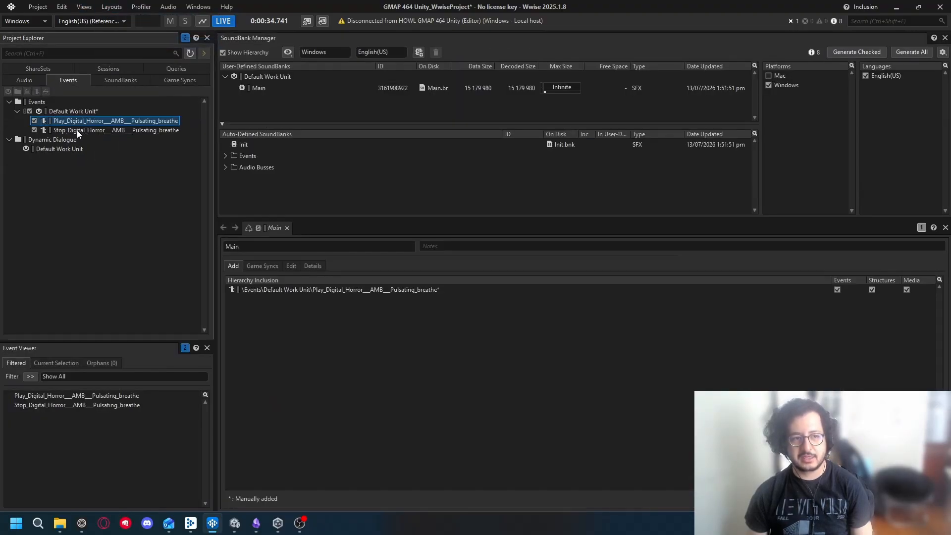
{"action": "left_click_drag", "start_coordinate": [76, 130], "coordinate": [295, 89]}
{"action": "left_click", "coordinate": [856, 52]}
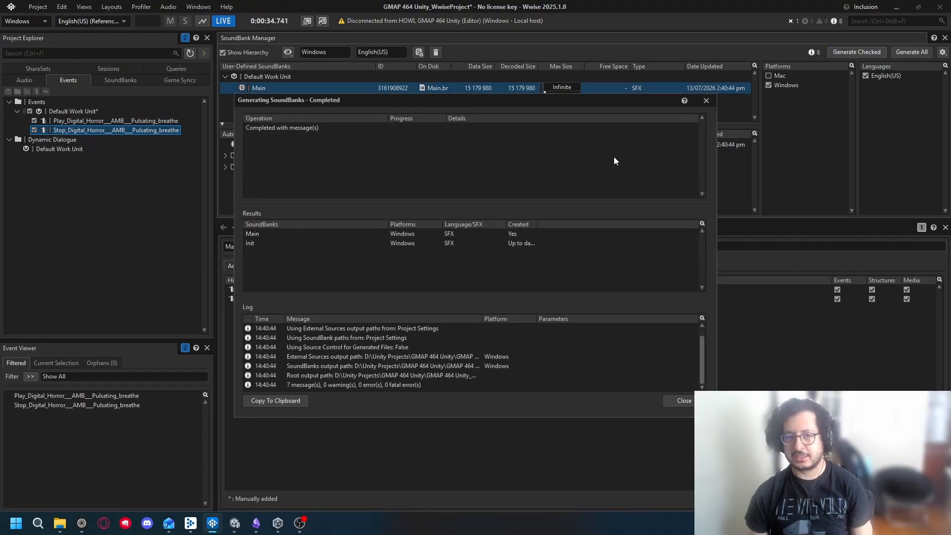
{"action": "left_click", "coordinate": [685, 400]}
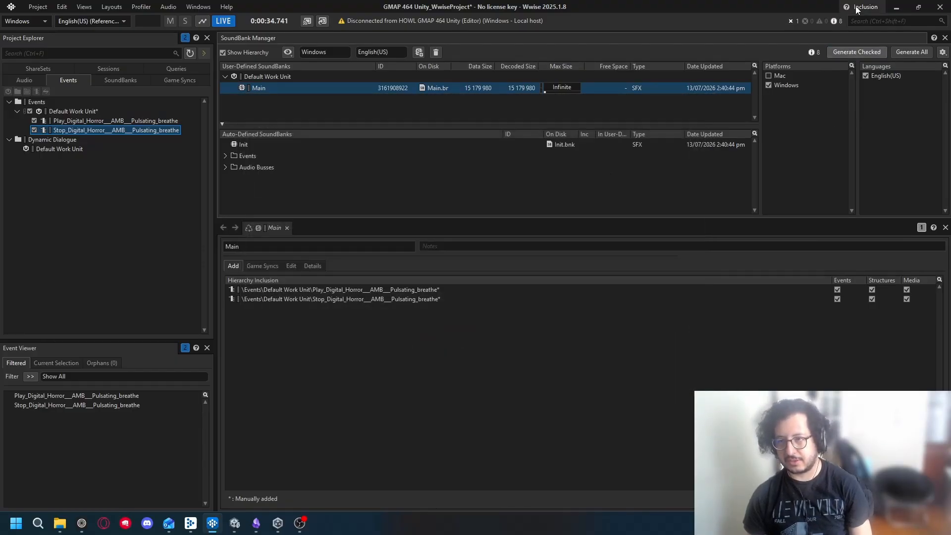
Switch to Unity and attach the Stop_Digital_Horror___AMB___Pulsating_breathe event from the Wwise Browser to Original Sound Cube as a second AkAmbient.
{"action": "left_click", "coordinate": [894, 6]}
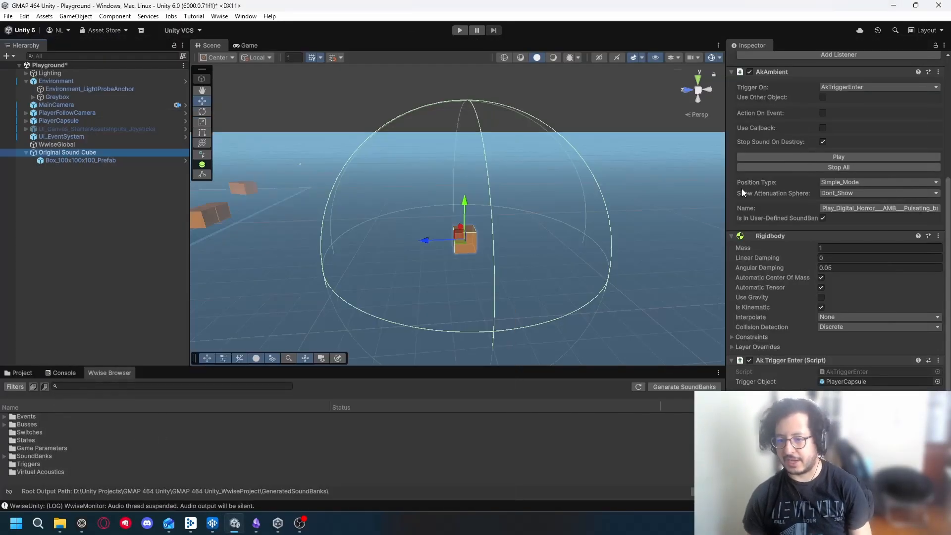
{"action": "left_click", "coordinate": [169, 386]}
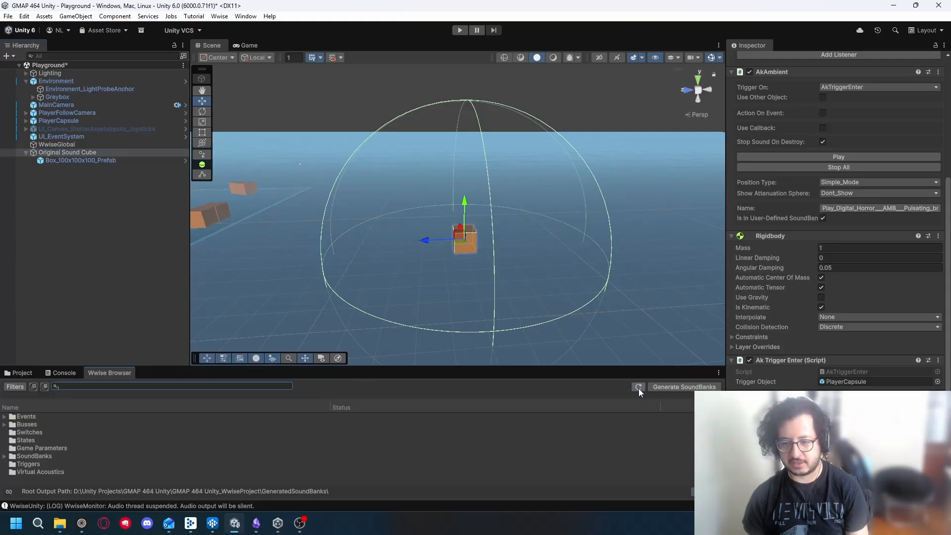
{"action": "left_click", "coordinate": [4, 417]}
{"action": "left_click", "coordinate": [12, 424]}
{"action": "left_click", "coordinate": [68, 440]}
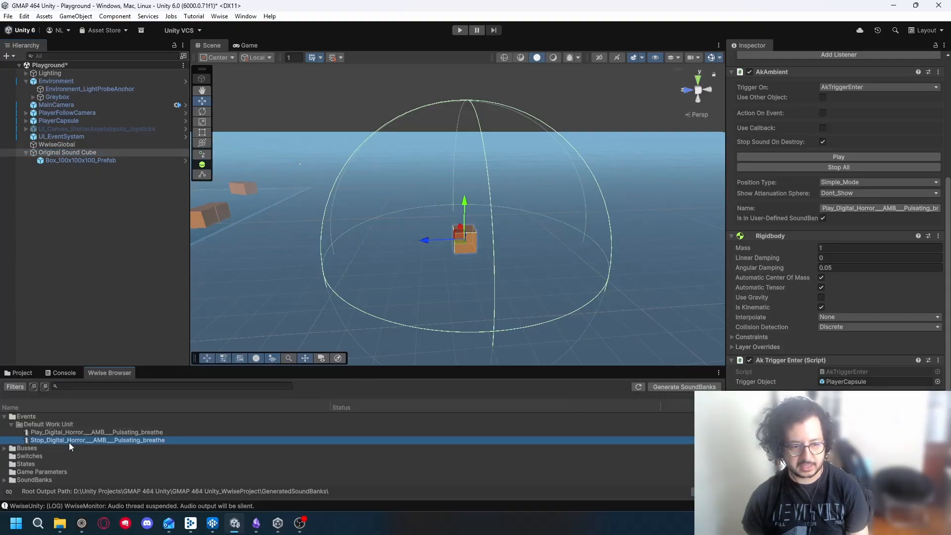
{"action": "left_click", "coordinate": [84, 432]}
{"action": "left_click", "coordinate": [80, 446]}
{"action": "left_click", "coordinate": [82, 441]}
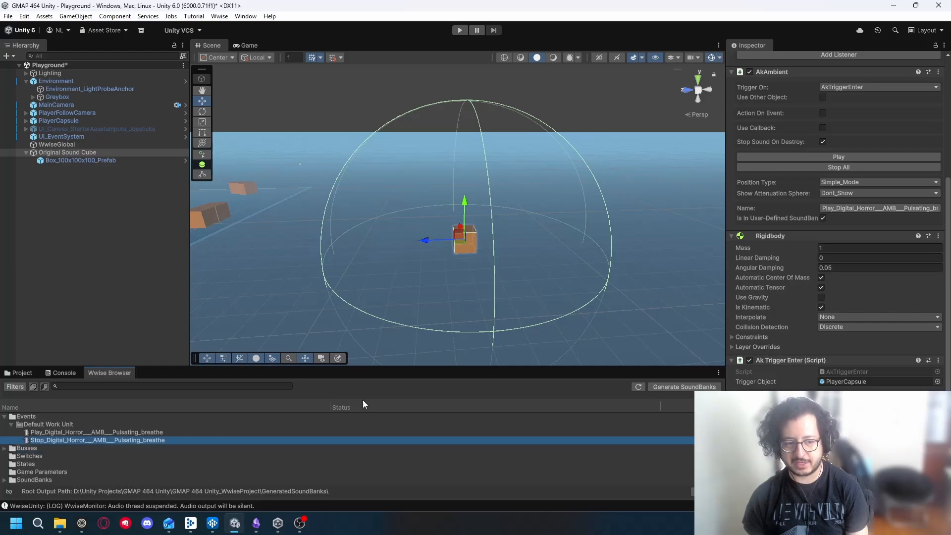
{"action": "left_click", "coordinate": [67, 152]}
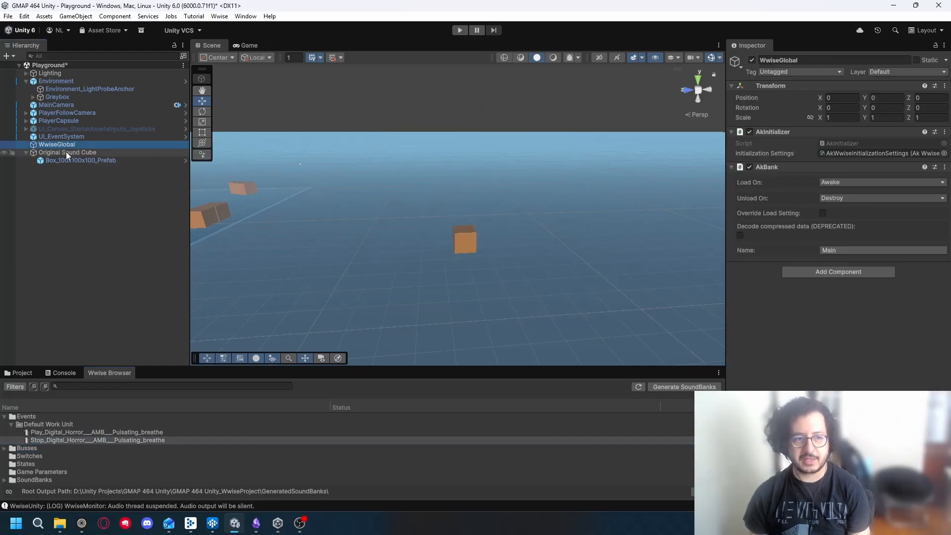
{"action": "scroll", "coordinate": [795, 273], "scroll_direction": "down", "scroll_amount": 3}
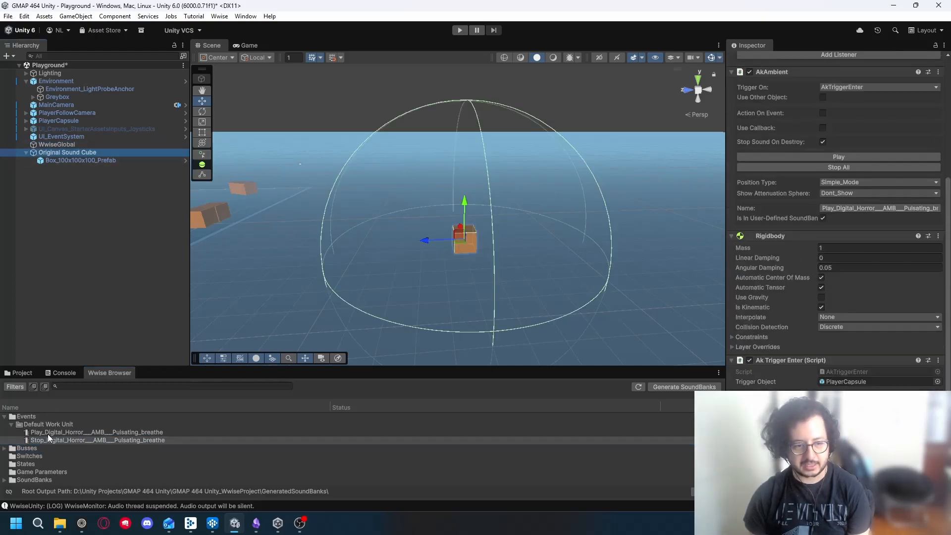
{"action": "left_click", "coordinate": [76, 439]}
{"action": "left_click_drag", "start_coordinate": [76, 435], "coordinate": [782, 467]}
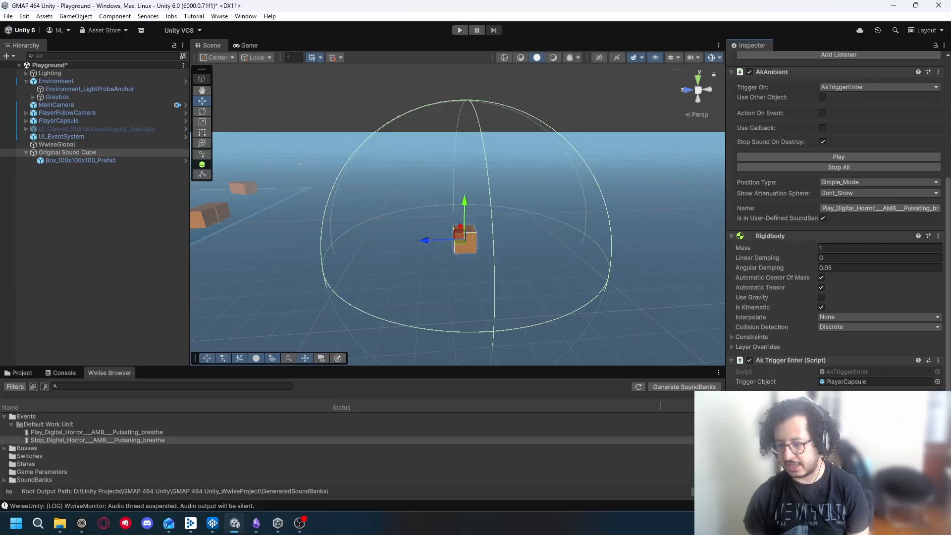
Reorder Original Sound Cube's components so the Stop event's AkAmbient sits directly below Ak Trigger Enter.
{"action": "scroll", "coordinate": [782, 467], "scroll_direction": "down", "scroll_amount": 6}
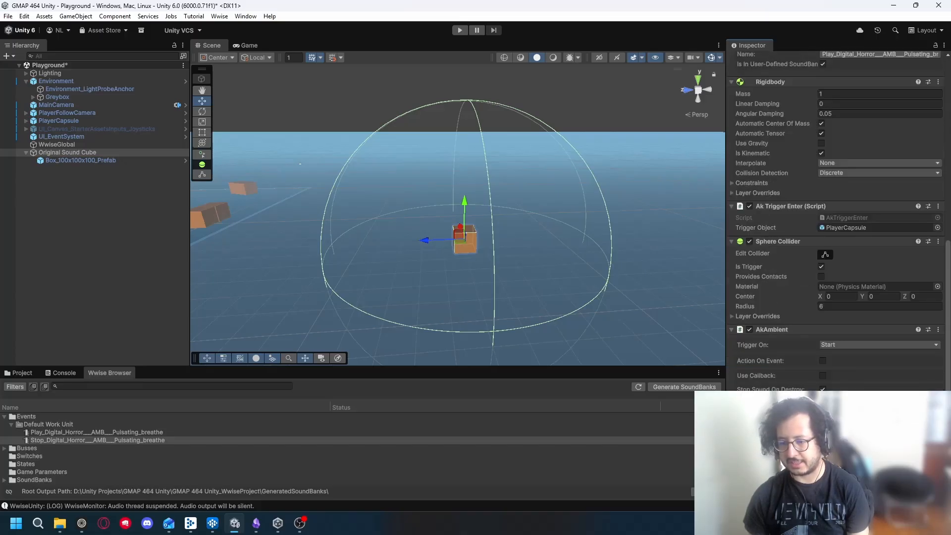
{"action": "scroll", "coordinate": [782, 467], "scroll_direction": "up", "scroll_amount": 1}
{"action": "scroll", "coordinate": [781, 467], "scroll_direction": "down", "scroll_amount": 1}
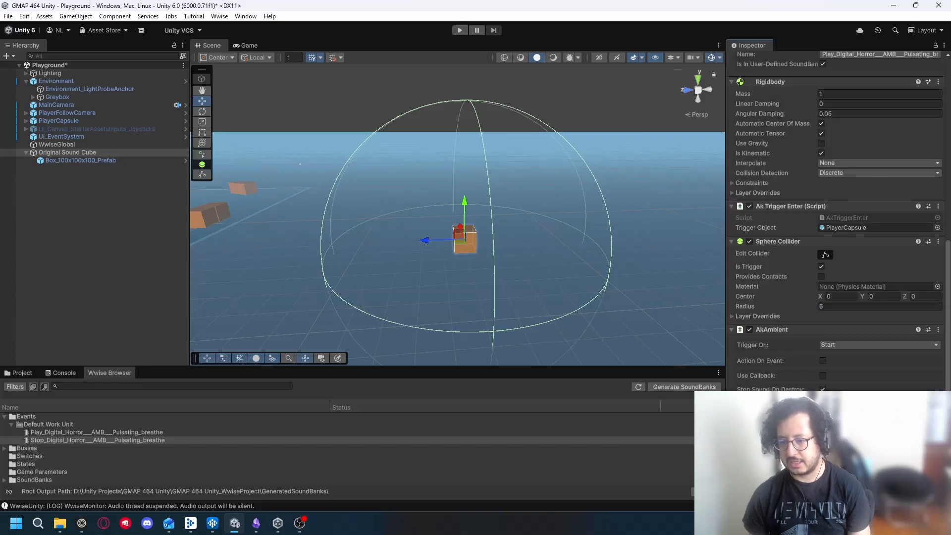
{"action": "left_click", "coordinate": [860, 345]}
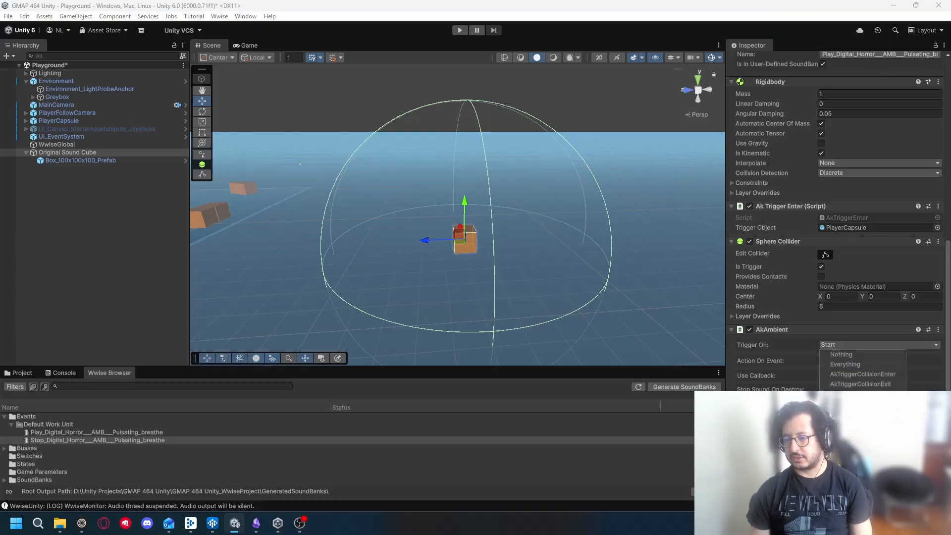
{"action": "left_click", "coordinate": [805, 329]}
{"action": "left_click_drag", "start_coordinate": [860, 329], "coordinate": [804, 235]}
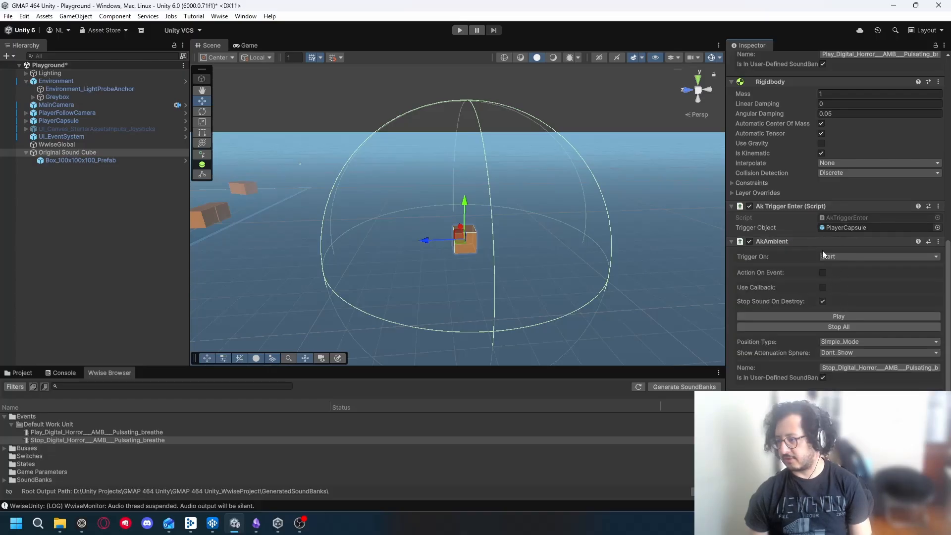
Set the Stop event's AkAmbient to trigger only on AkTriggerExit, clearing its Start trigger.
{"action": "left_click", "coordinate": [830, 255]}
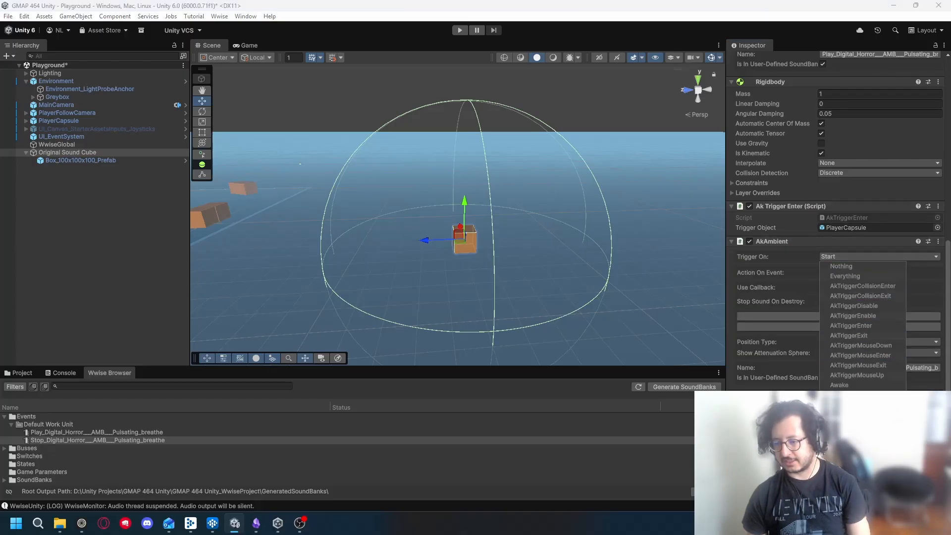
{"action": "left_click", "coordinate": [837, 395]}
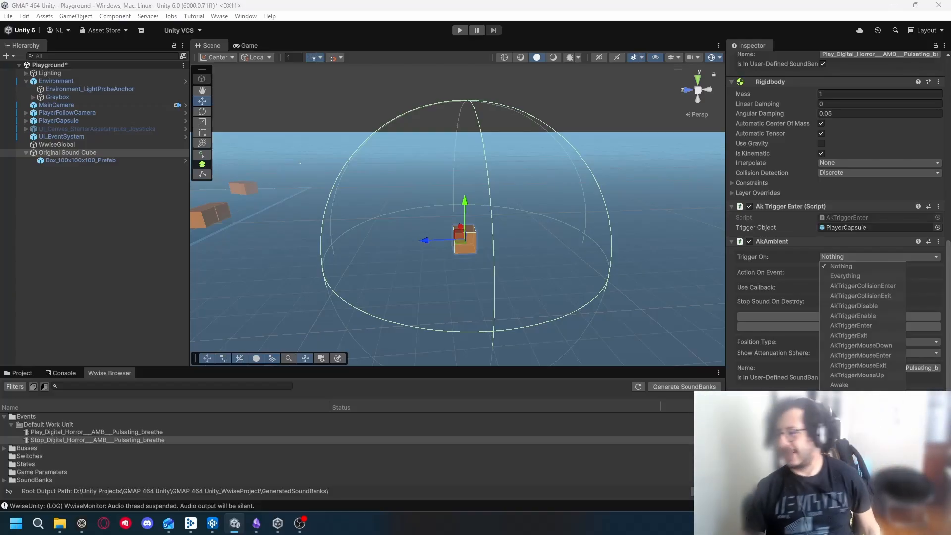
{"action": "left_click", "coordinate": [870, 335]}
{"action": "left_click", "coordinate": [858, 257]}
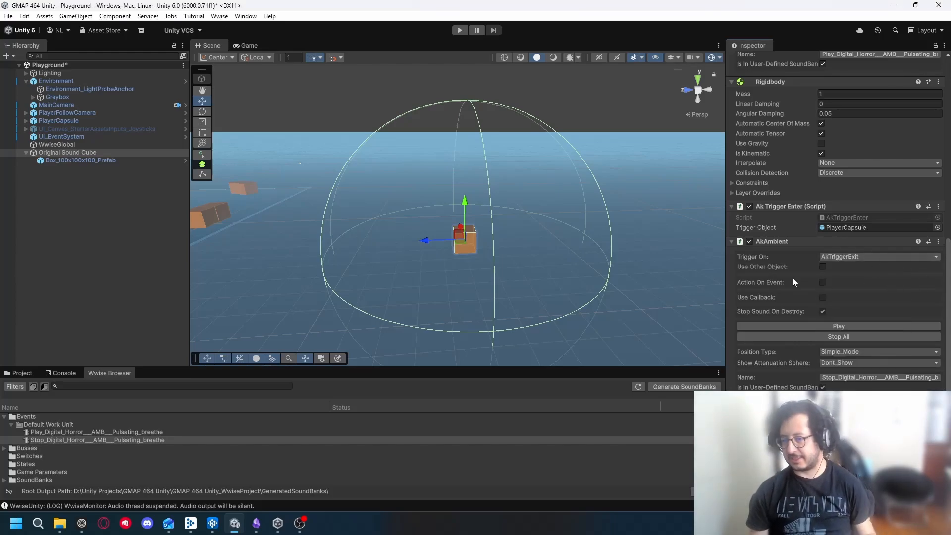
Add an Ak Trigger Exit component above Ak Trigger Enter and assign PlayerCapsule as its Trigger Object.
{"action": "scroll", "coordinate": [822, 282], "scroll_direction": "up", "scroll_amount": 5}
{"action": "scroll", "coordinate": [822, 283], "scroll_direction": "up", "scroll_amount": 5}
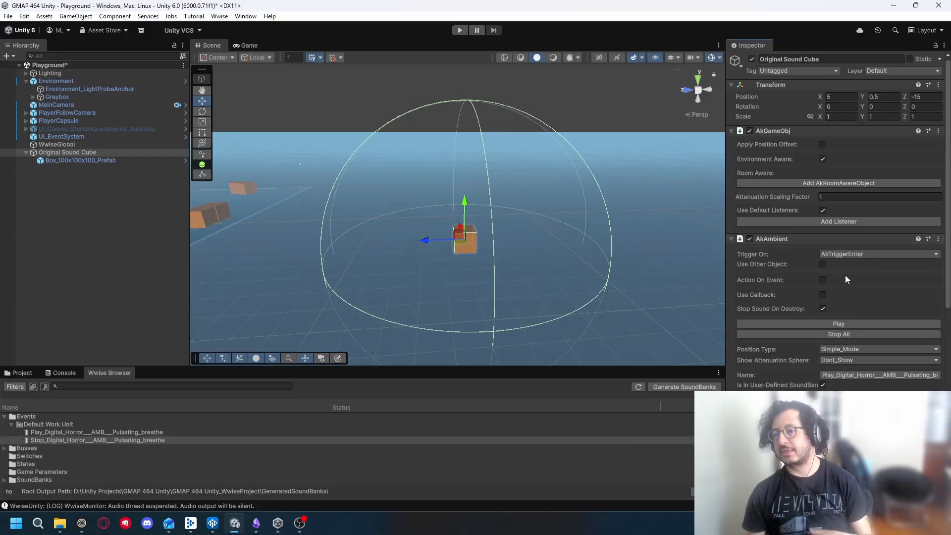
{"action": "scroll", "coordinate": [829, 297], "scroll_direction": "down", "scroll_amount": 10}
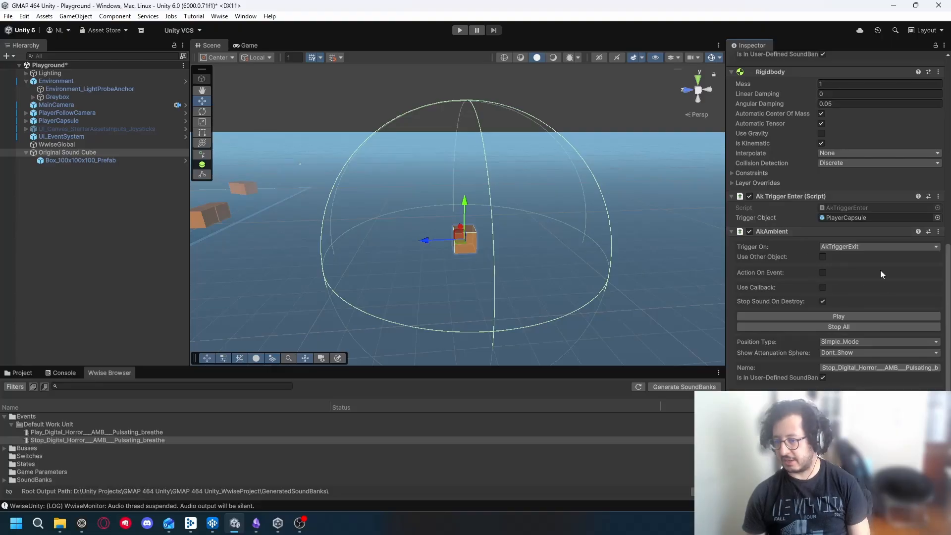
{"action": "scroll", "coordinate": [880, 269], "scroll_direction": "up", "scroll_amount": 5}
{"action": "scroll", "coordinate": [831, 324], "scroll_direction": "down", "scroll_amount": 5}
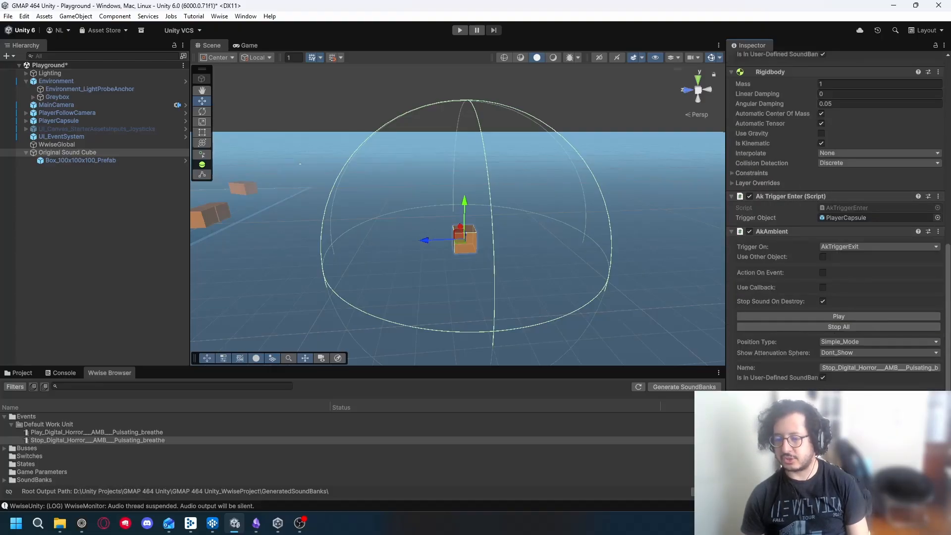
{"action": "left_click", "coordinate": [836, 475]}
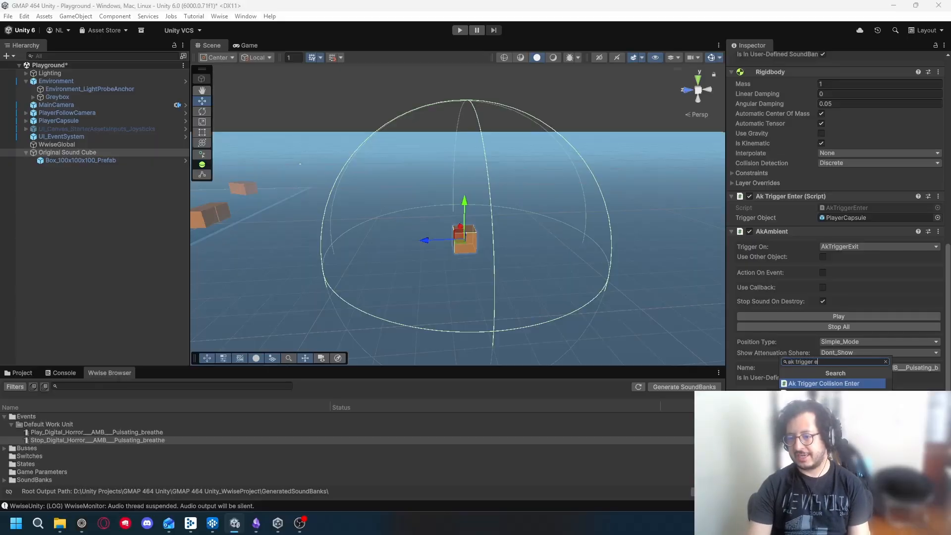
{"action": "left_click", "coordinate": [817, 394]}
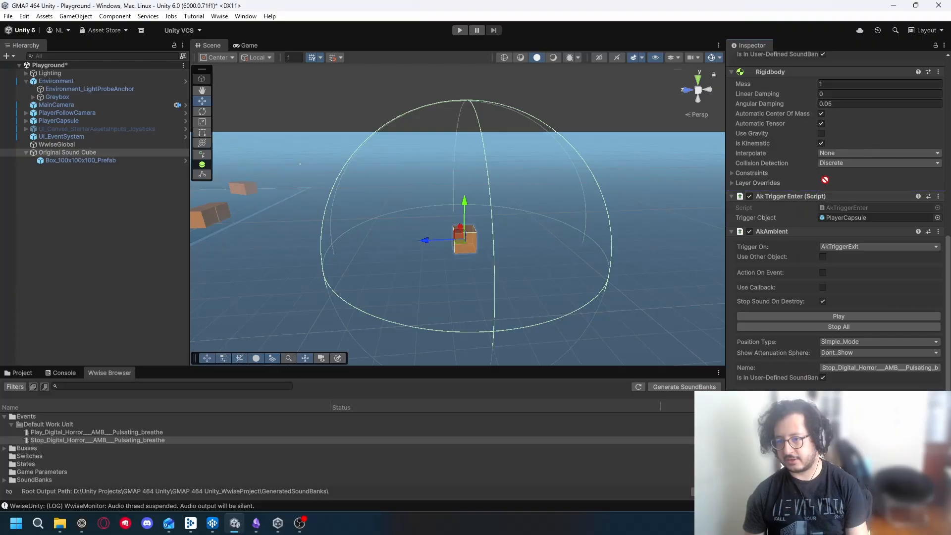
{"action": "left_click_drag", "start_coordinate": [823, 190], "coordinate": [822, 189]}
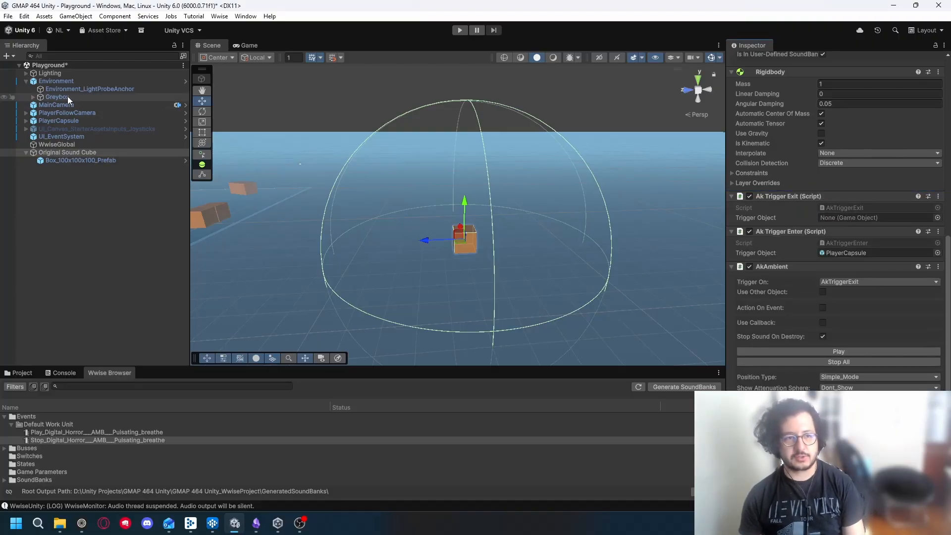
{"action": "left_click", "coordinate": [58, 120]}
{"action": "left_click_drag", "start_coordinate": [58, 118], "coordinate": [852, 220]}
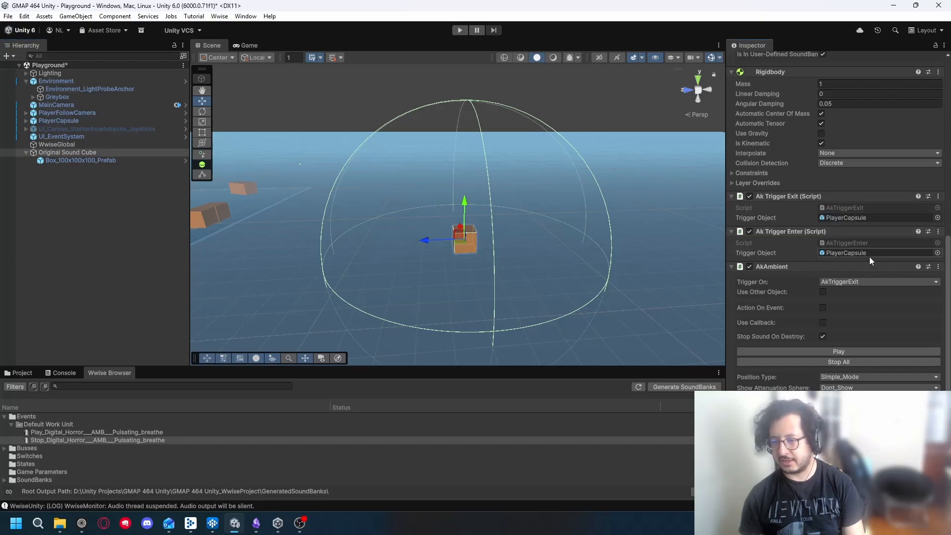
Run the game and walk the player toward and away from the sound cube to test the enter and exit triggers.
{"action": "left_click", "coordinate": [460, 30]}
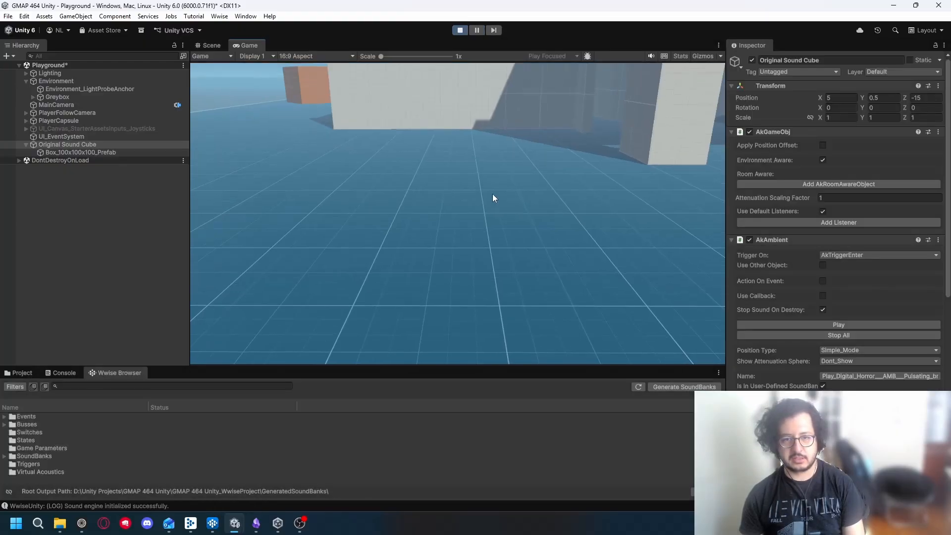
{"action": "key", "text": "w"}
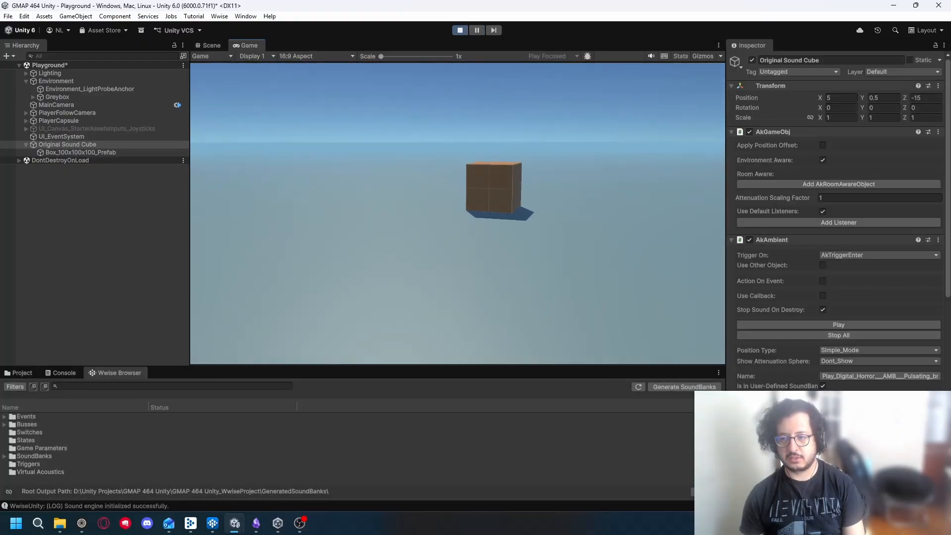
{"action": "key", "text": "s"}
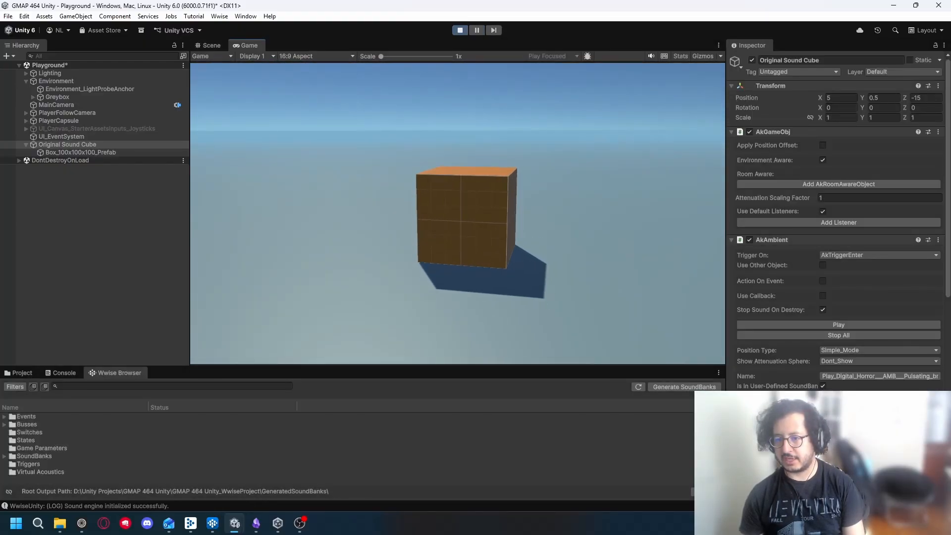
{"action": "key", "text": "w"}
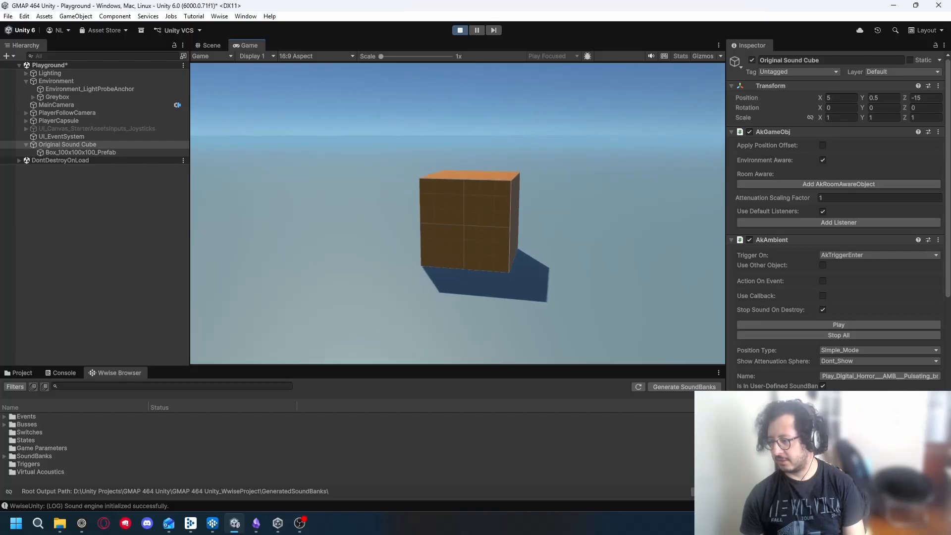
{"action": "key", "text": "s"}
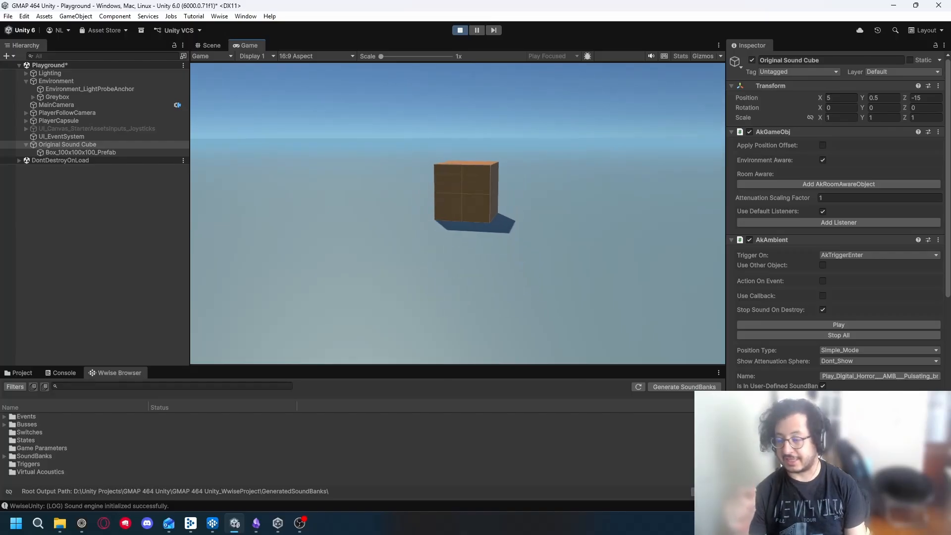
{"action": "key", "text": "w"}
{"action": "key", "text": "s"}
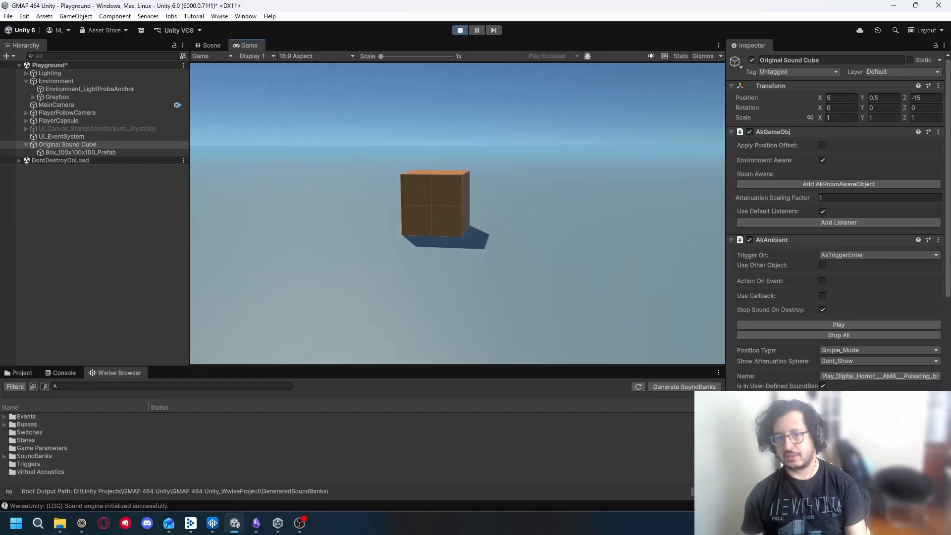
Switch to Wwise, change to the Profiler layout, and return to the running game in Unity.
{"action": "key", "text": "alt+Tab"}
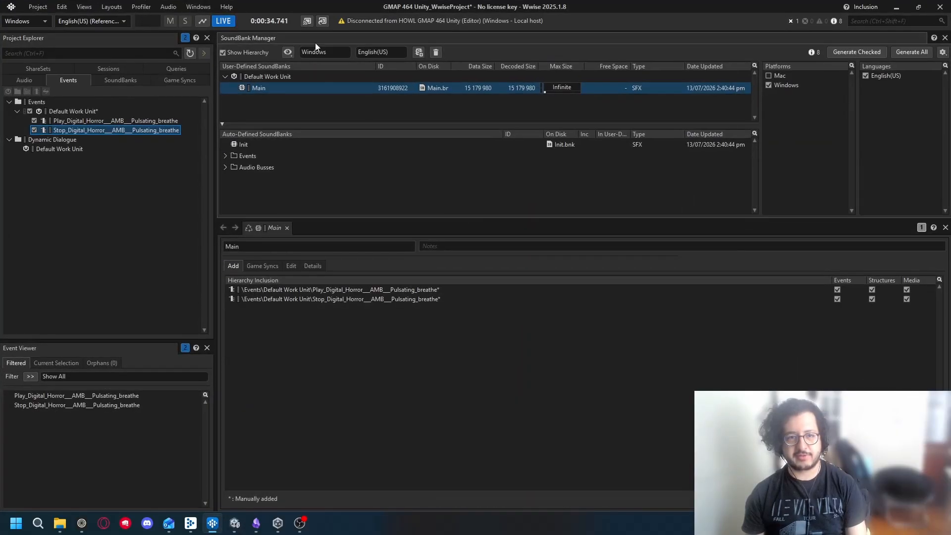
{"action": "left_click", "coordinate": [112, 8]}
{"action": "left_click", "coordinate": [124, 30]}
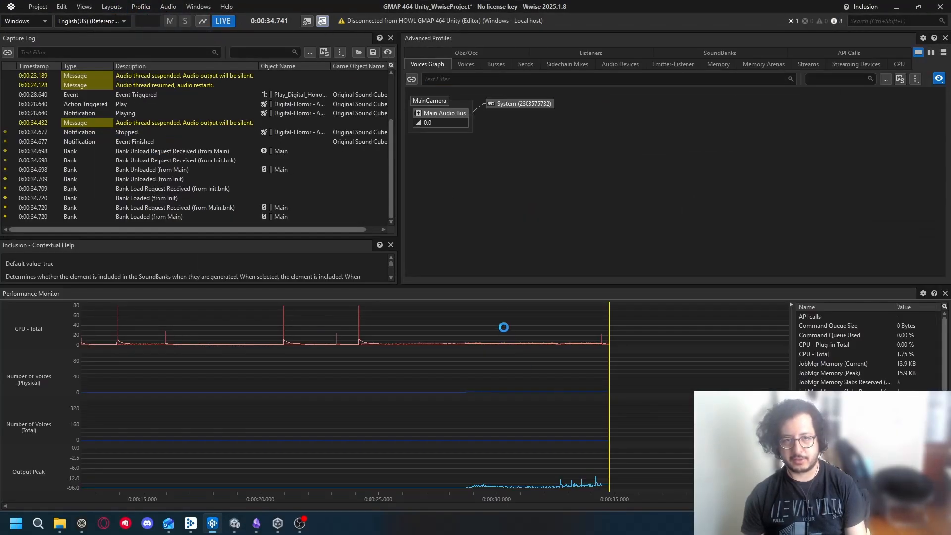
{"action": "key", "text": "alt+Tab"}
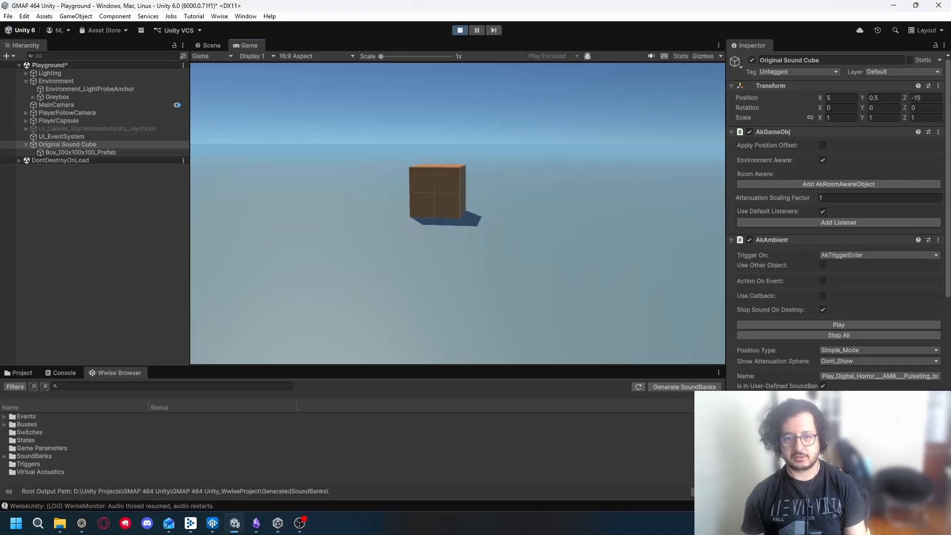
Walk the player to the sound cube and back out, and check the logged events in Wwise's Capture Log.
{"action": "key", "text": "w"}
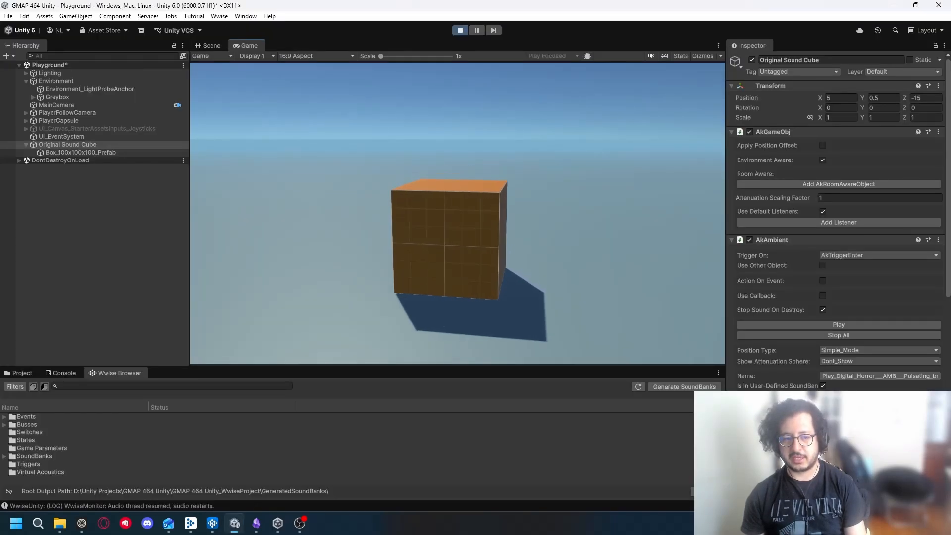
{"action": "key", "text": "s"}
{"action": "key", "text": "alt+Tab"}
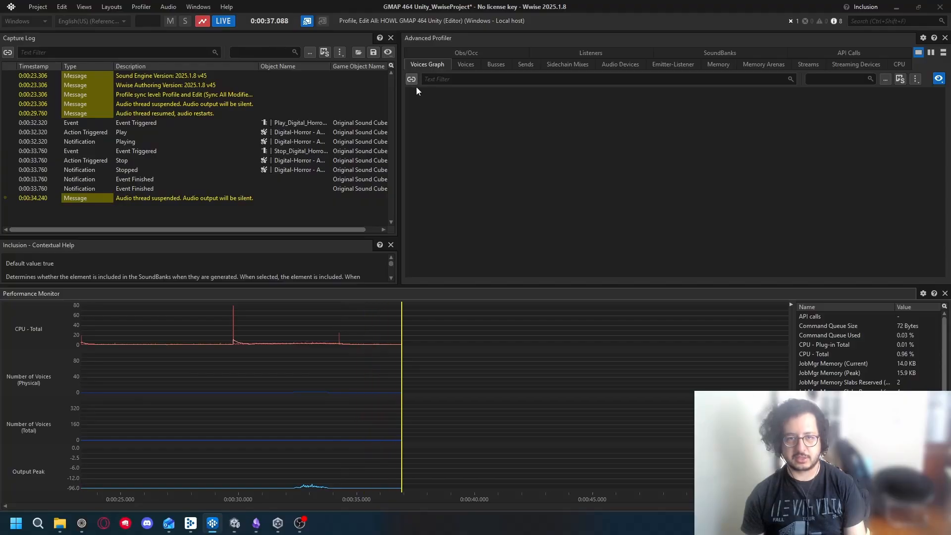
Return to Unity and tile its window beside Wwise, leaving the Capture Log in view.
{"action": "key", "text": "alt+Tab"}
{"action": "left_click_drag", "start_coordinate": [416, 6], "coordinate": [403, 30]}
{"action": "left_click", "coordinate": [131, 144]}
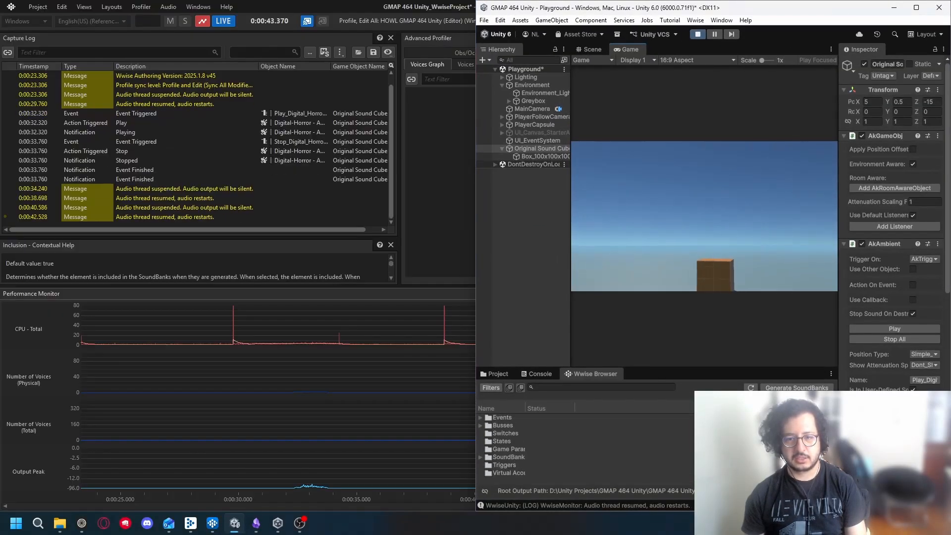
Walk the player in and out of the cube's trigger area several times while watching the Capture Log, and stop the game.
{"action": "key", "text": "w"}
{"action": "key", "text": "s"}
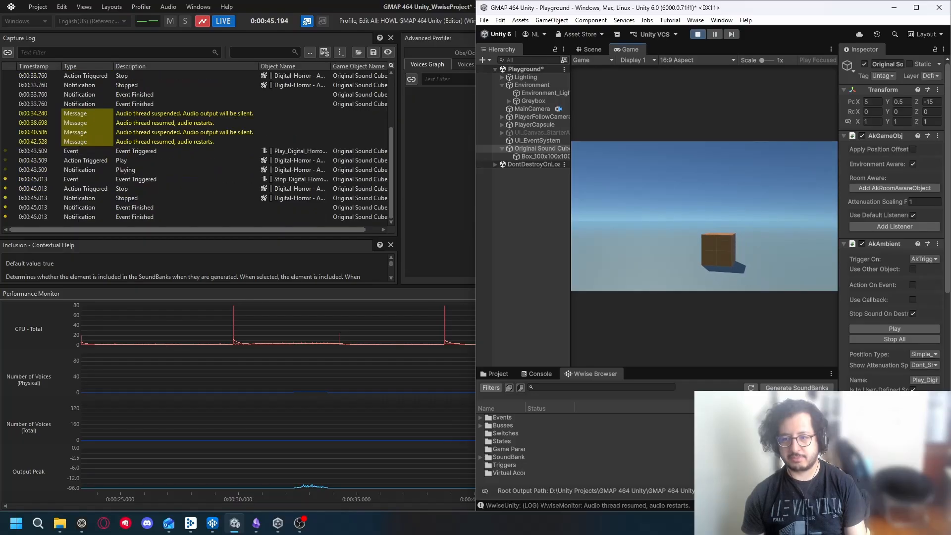
{"action": "key", "text": "w"}
{"action": "key", "text": "s"}
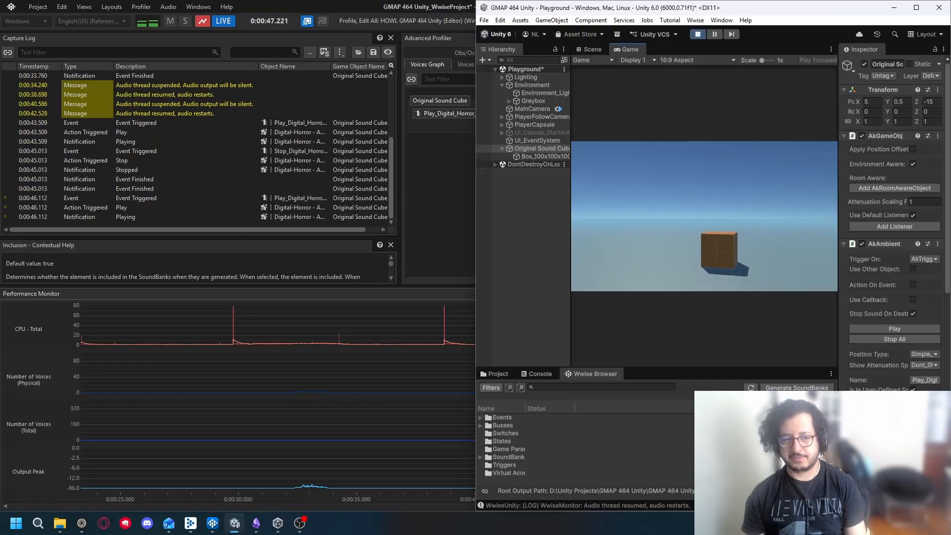
{"action": "key", "text": "w"}
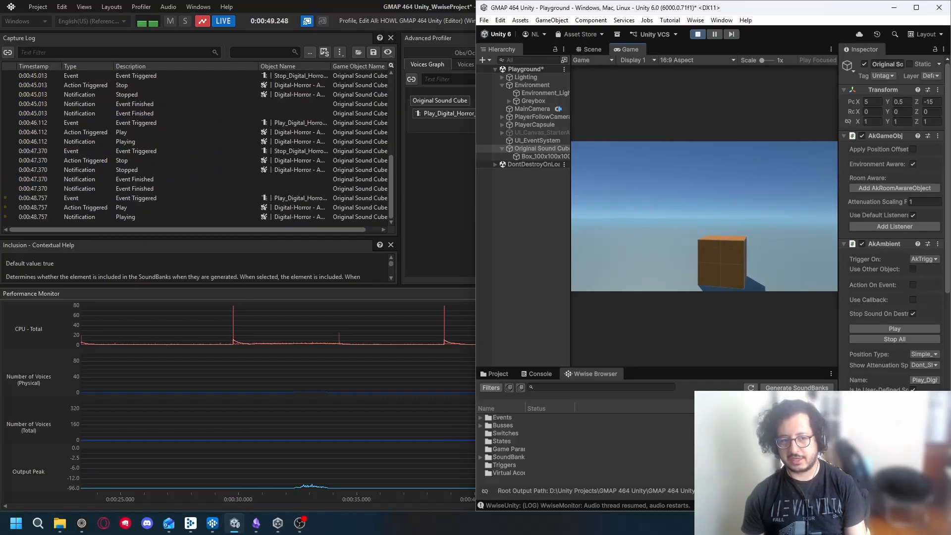
{"action": "key", "text": "s"}
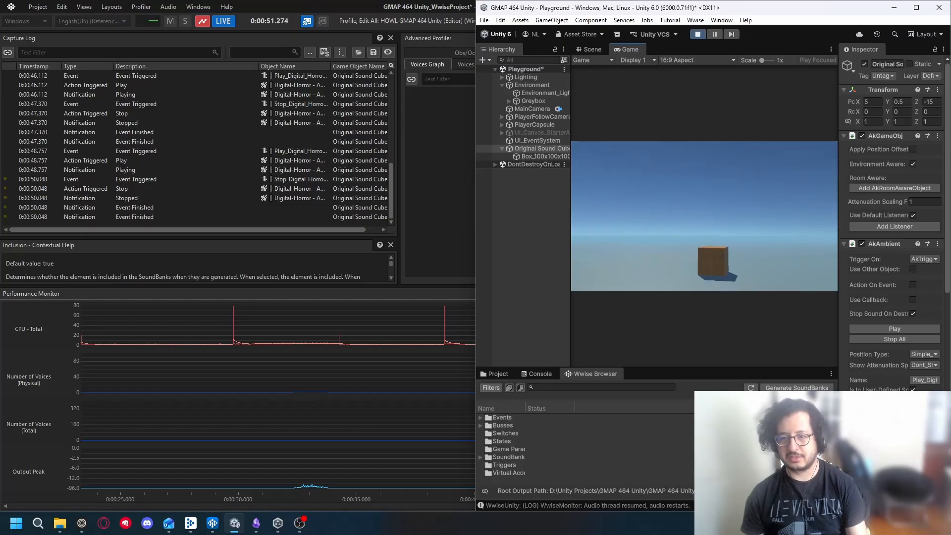
{"action": "key", "text": "Escape"}
{"action": "left_click", "coordinate": [700, 34]}
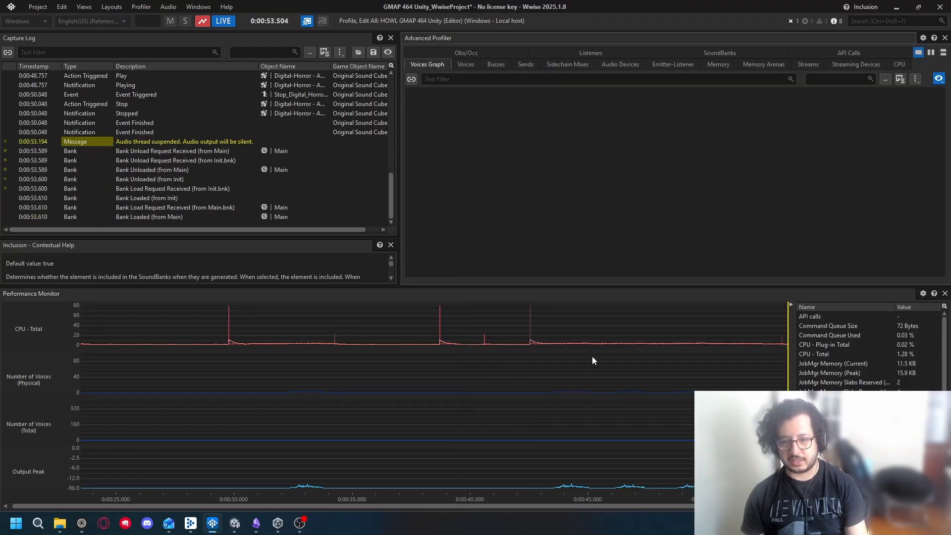
Scrub Wwise's Performance Monitor timeline across the recorded Play and Stop events, and return to a maximized Unity window.
{"action": "left_click_drag", "start_coordinate": [592, 357], "coordinate": [609, 346]}
{"action": "scroll", "coordinate": [347, 208], "scroll_direction": "down", "scroll_amount": 3}
{"action": "left_click_drag", "start_coordinate": [671, 346], "coordinate": [577, 340]}
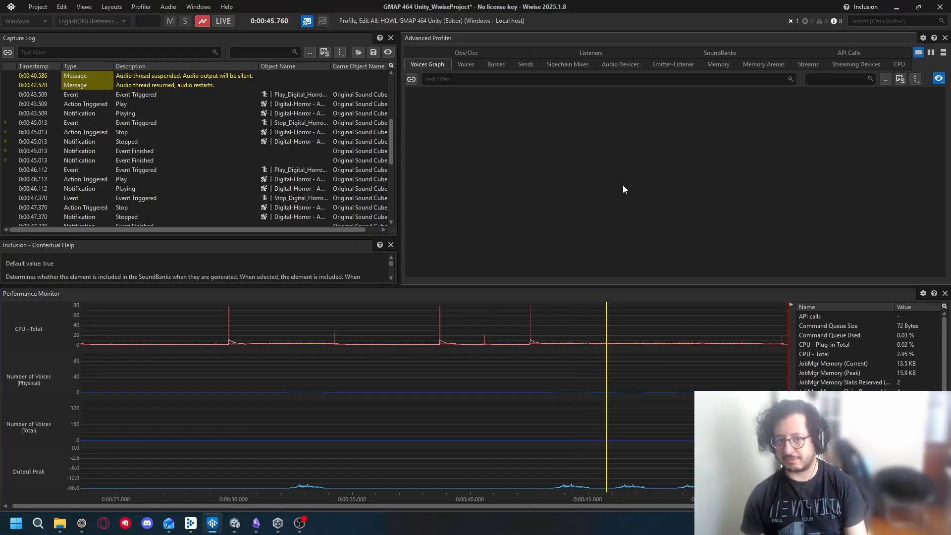
{"action": "left_click", "coordinate": [894, 7]}
{"action": "left_click_drag", "start_coordinate": [723, 3], "coordinate": [507, 1]}
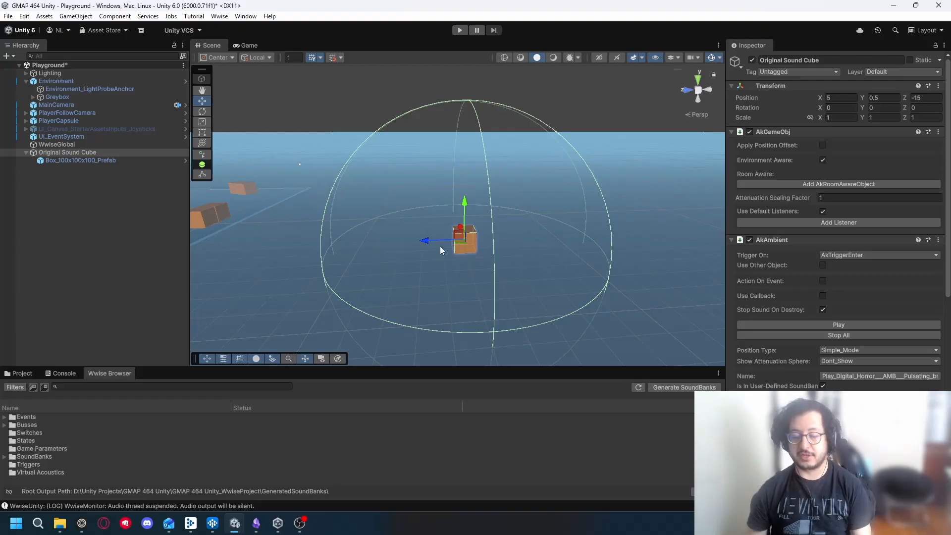
Show the attenuation sphere on the Play event's AkAmbient as Current_Event_Only and compare it with the trigger sphere.
{"action": "right_click_drag", "start_coordinate": [525, 269], "coordinate": [556, 280]}
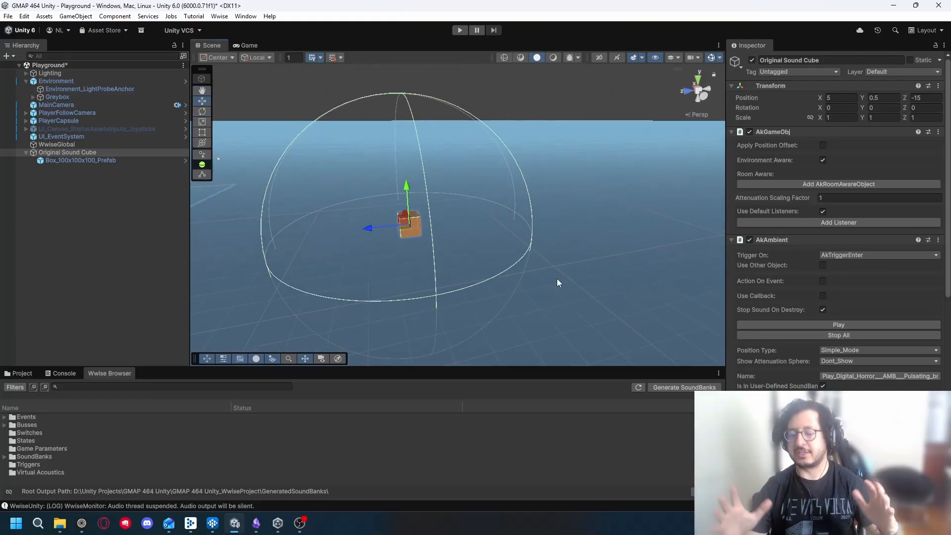
{"action": "scroll", "coordinate": [793, 277], "scroll_direction": "down", "scroll_amount": 3}
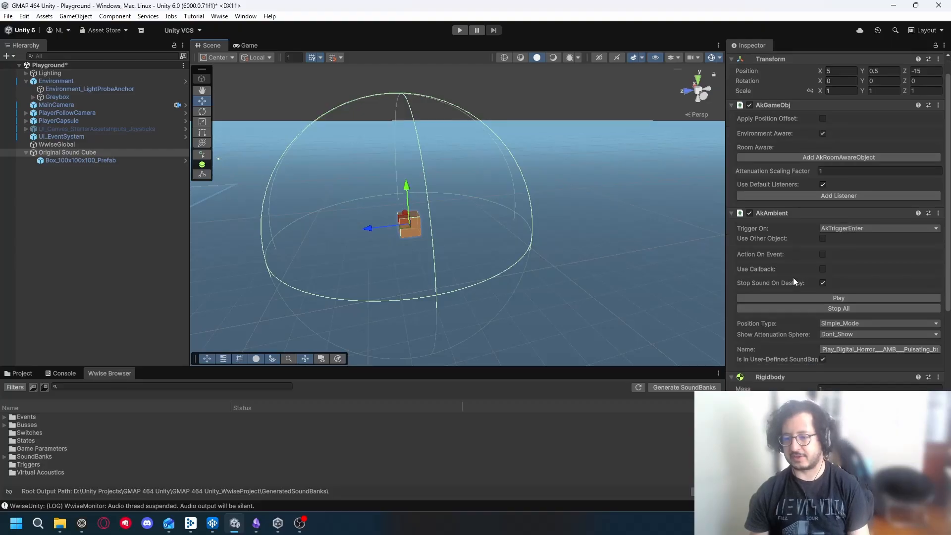
{"action": "scroll", "coordinate": [827, 263], "scroll_direction": "up", "scroll_amount": 3}
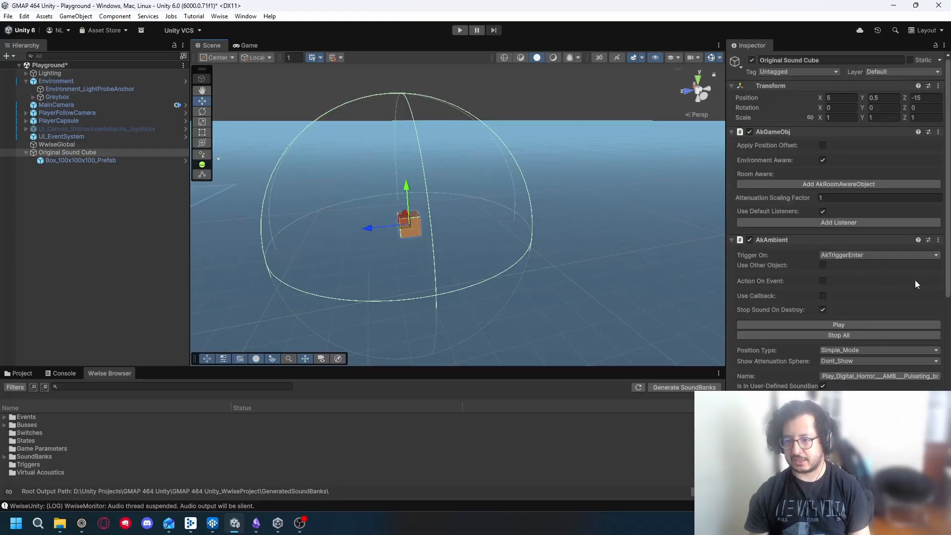
{"action": "left_click", "coordinate": [854, 361]}
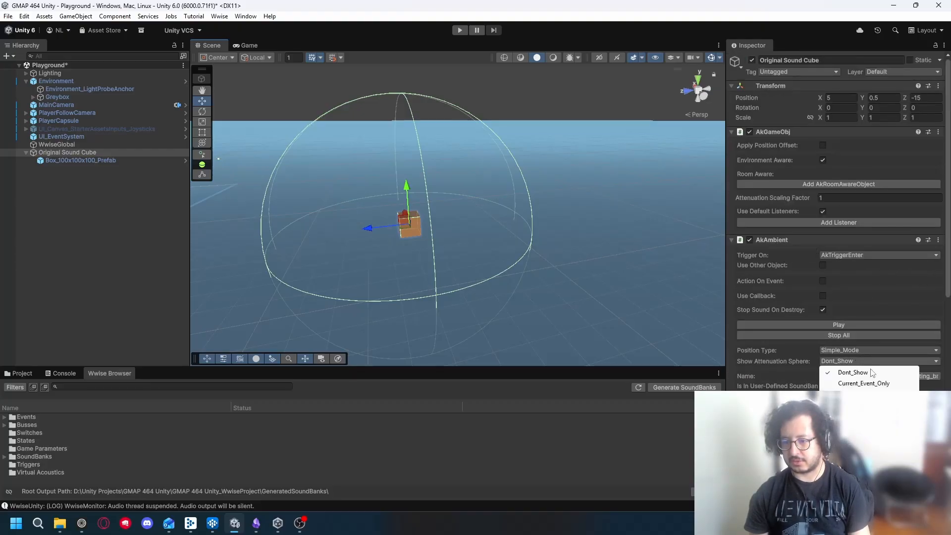
{"action": "left_click", "coordinate": [870, 384]}
{"action": "scroll", "coordinate": [569, 247], "scroll_direction": "down", "scroll_amount": 5}
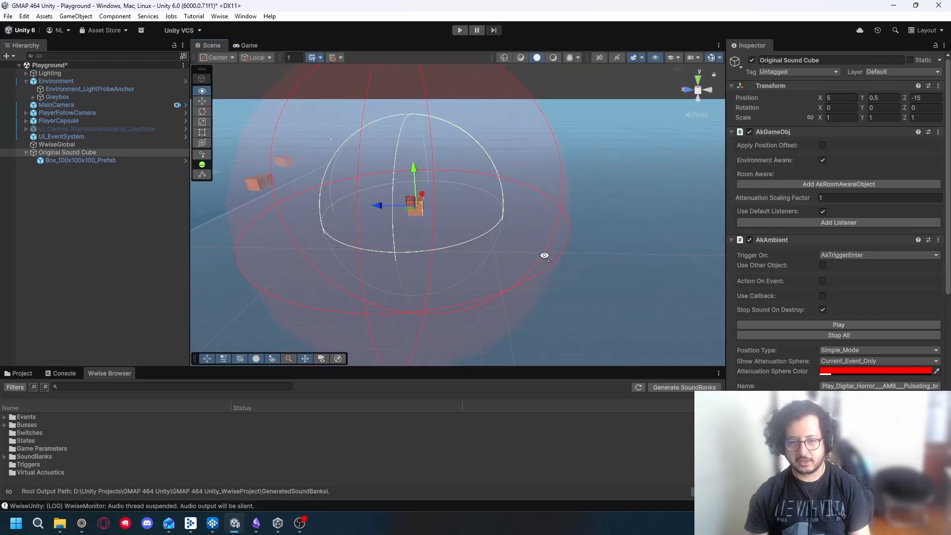
Try a trigger sphere radius of 10 on Original Sound Cube and inspect its edge against the attenuation sphere.
{"action": "scroll", "coordinate": [837, 247], "scroll_direction": "down", "scroll_amount": 10}
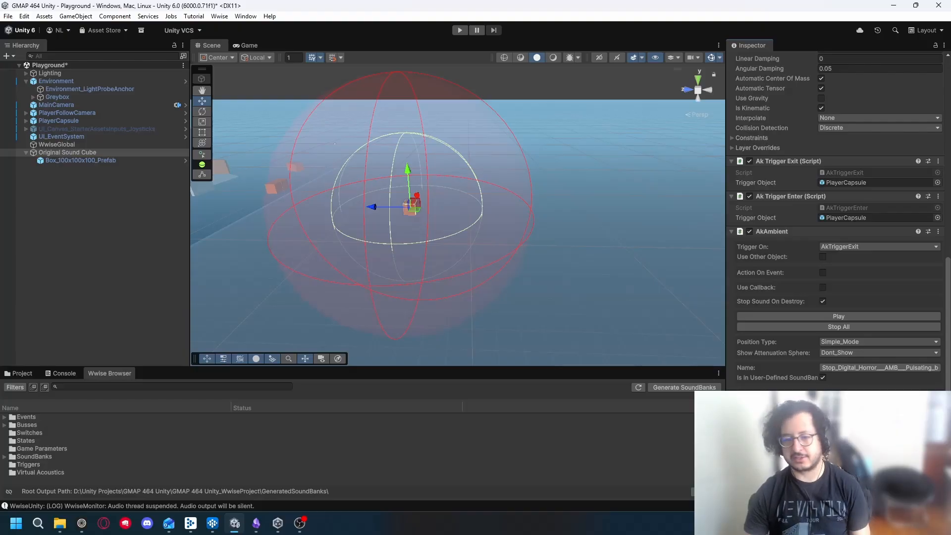
{"action": "type", "text": "10"}
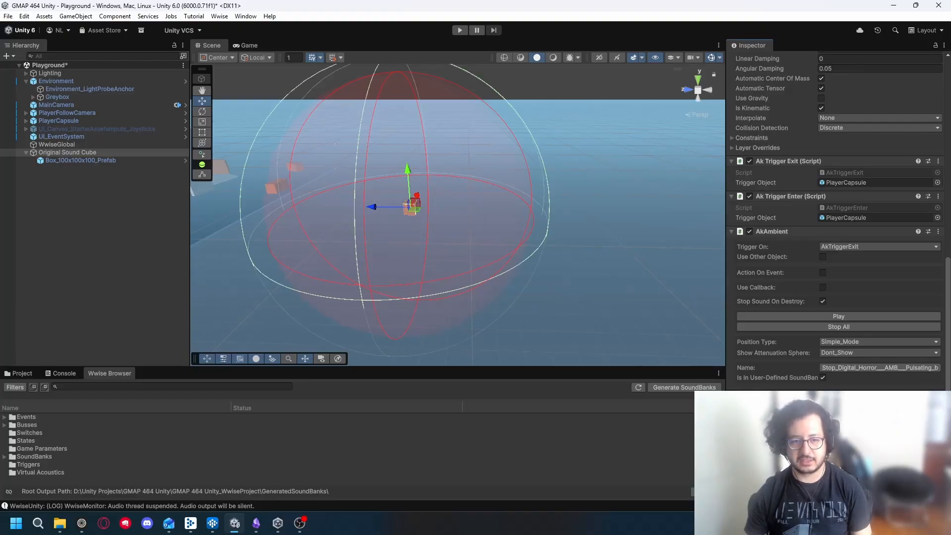
{"action": "right_click_drag", "start_coordinate": [612, 262], "coordinate": [566, 254]}
{"action": "key", "text": "w"}
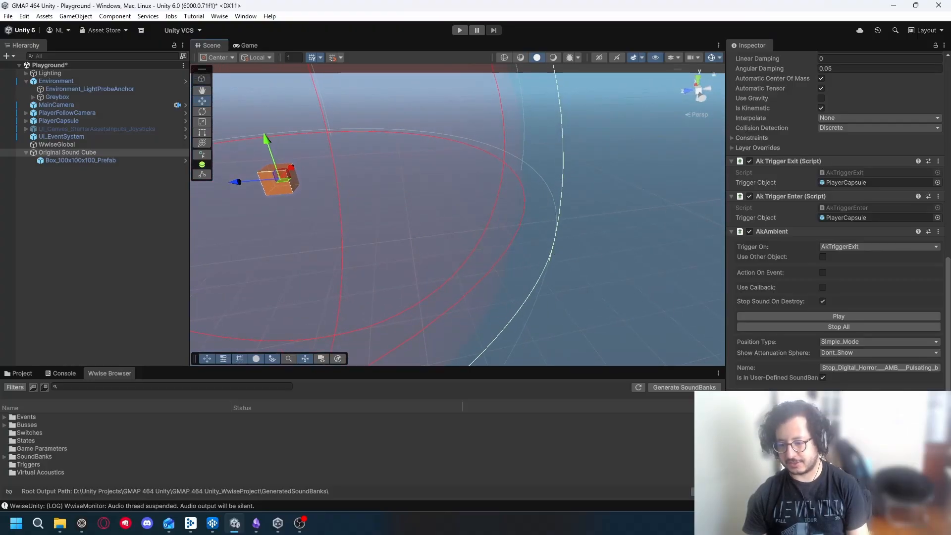
Set the trigger sphere's radius to 9.5 and inspect its edge against the attenuation sphere.
{"action": "key", "text": "BackSpace"}
{"action": "key", "text": "BackSpace"}
{"action": "type", "text": "9.5"}
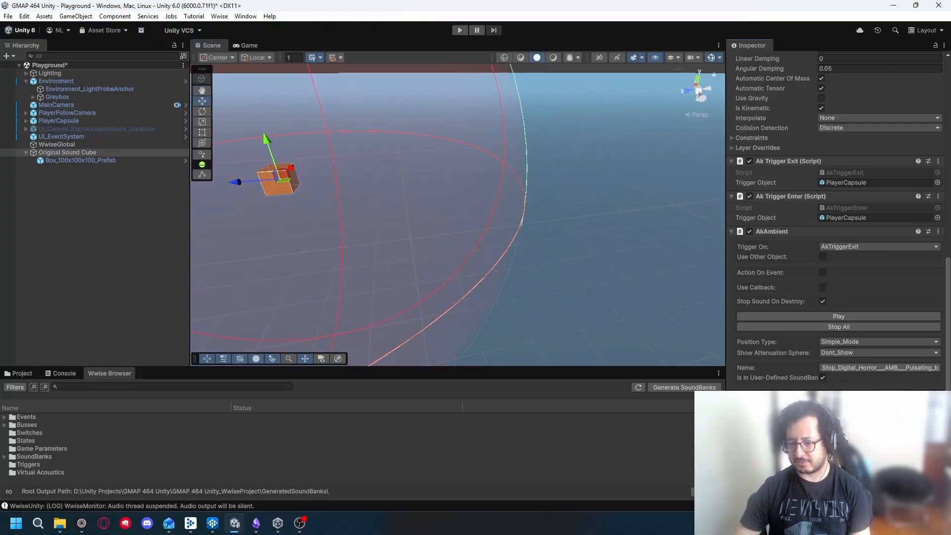
{"action": "right_click_drag", "start_coordinate": [592, 174], "coordinate": [544, 194]}
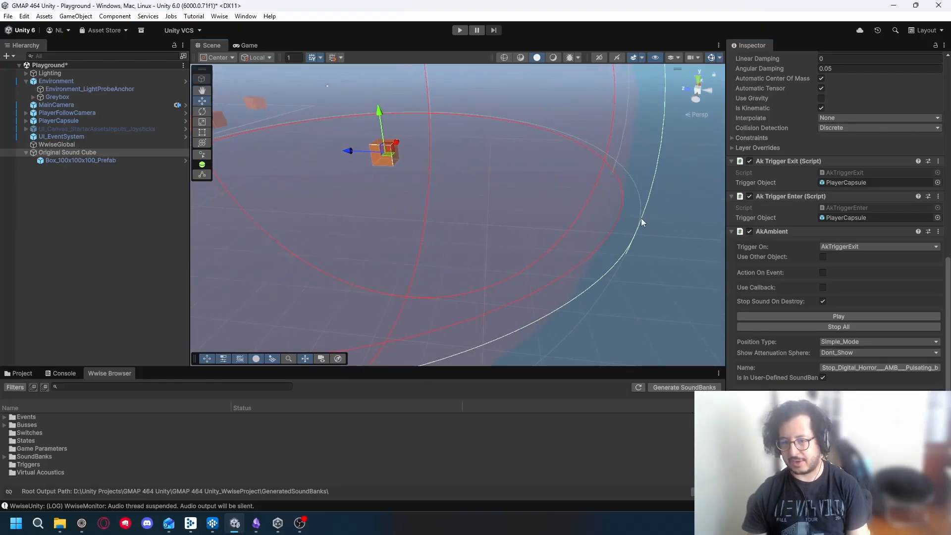
{"action": "right_click_drag", "start_coordinate": [641, 222], "coordinate": [648, 186]}
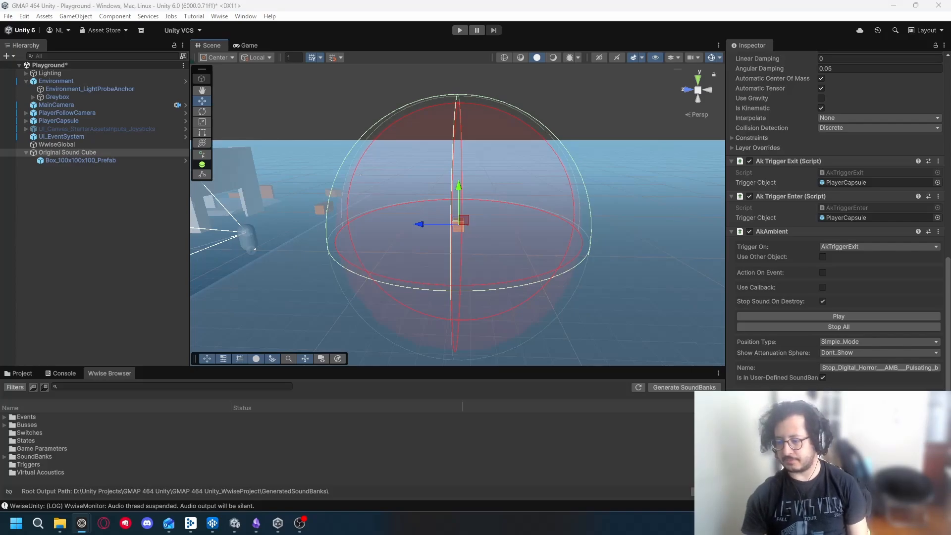
Remove the AkAmbient and AkGameObj components from Box_100x100x100_Prefab (17) in the Greybox environment.
{"action": "right_click_drag", "start_coordinate": [658, 307], "coordinate": [593, 296]}
{"action": "key", "text": "w"}
{"action": "left_click", "coordinate": [475, 240]}
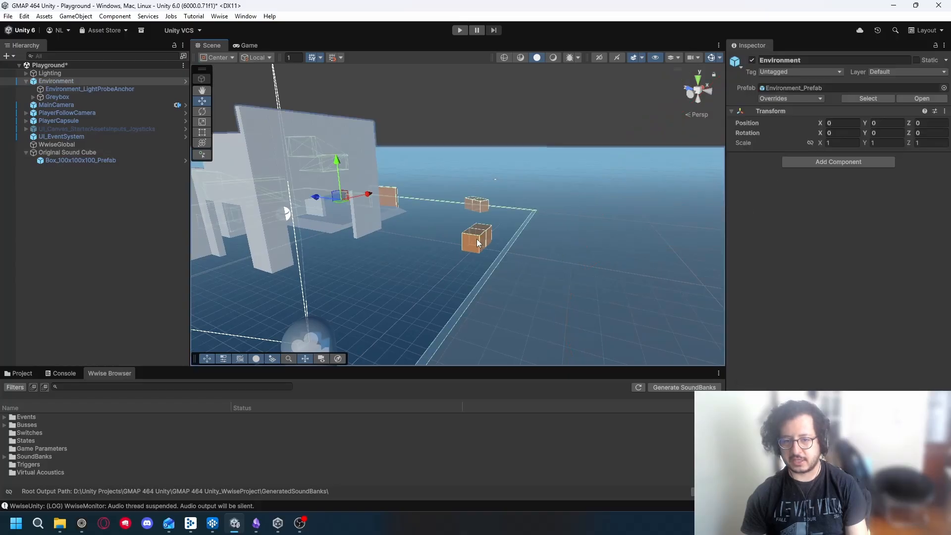
{"action": "scroll", "coordinate": [851, 294], "scroll_direction": "down", "scroll_amount": 8}
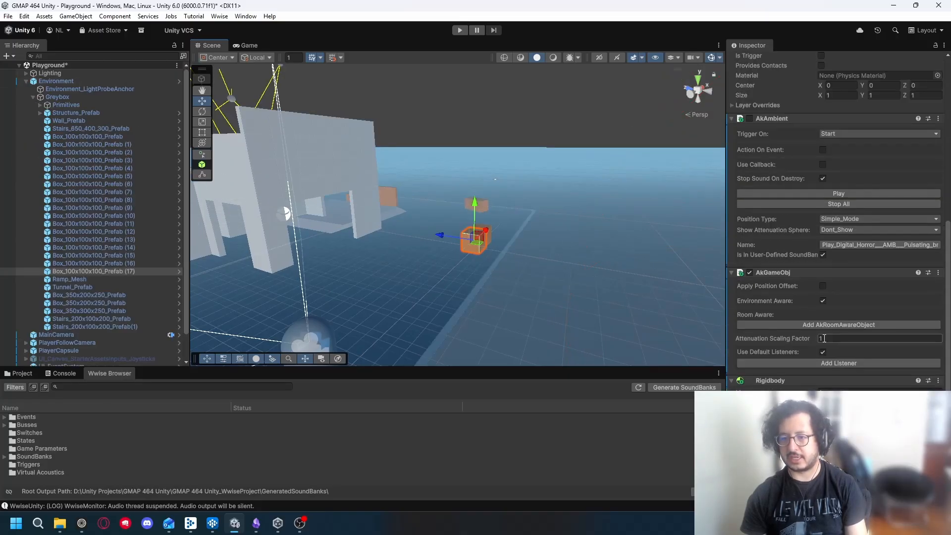
{"action": "left_click", "coordinate": [939, 119]}
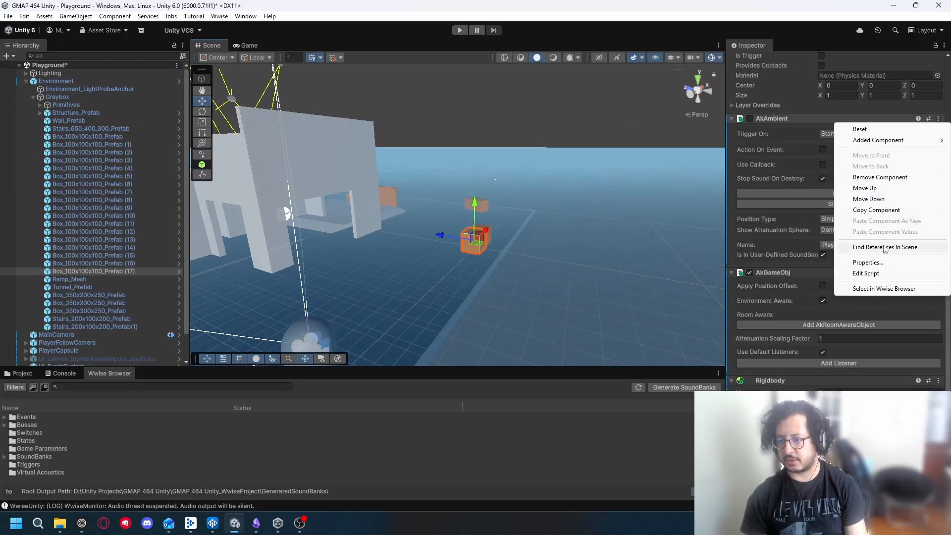
{"action": "left_click", "coordinate": [880, 177]}
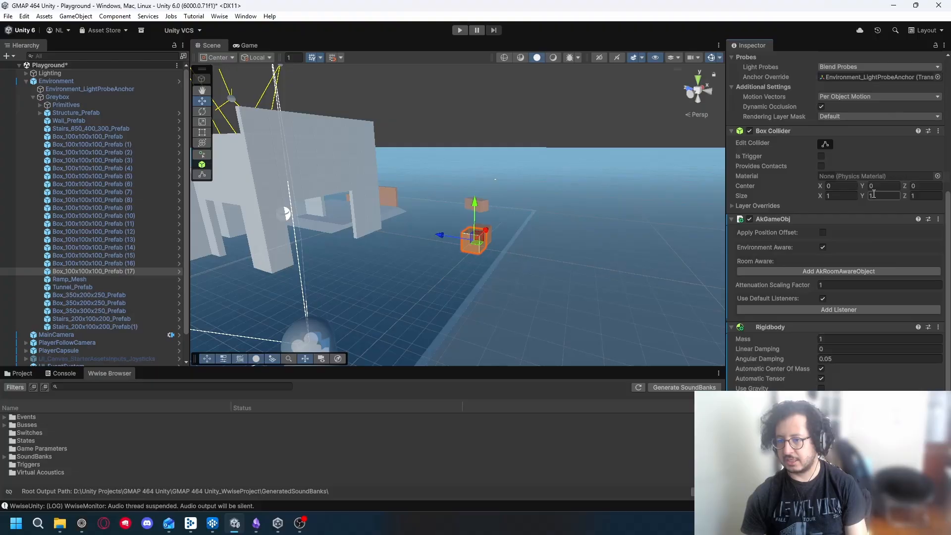
{"action": "left_click", "coordinate": [938, 219]}
{"action": "left_click", "coordinate": [877, 276]}
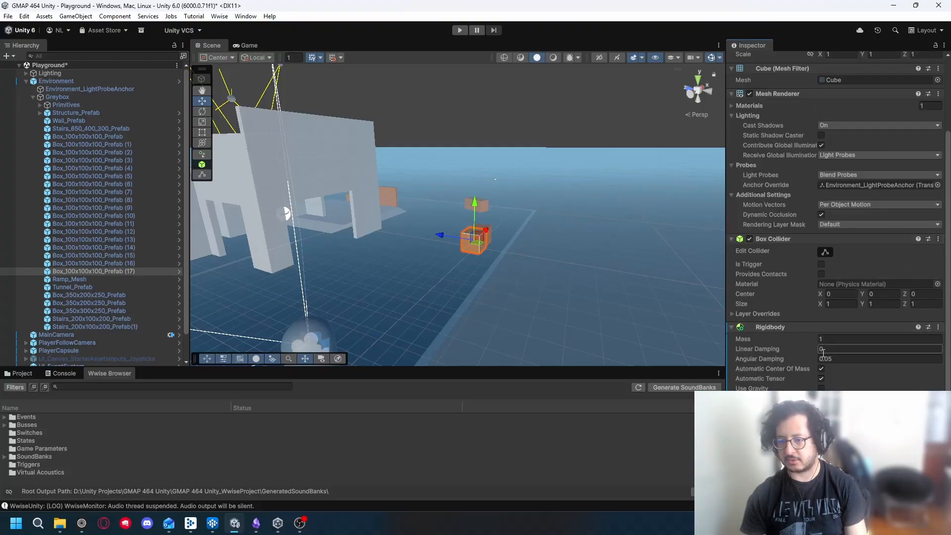
Select Original Sound Cube and examine the trigger options of the Stop event's AkAmbient.
{"action": "scroll", "coordinate": [832, 347], "scroll_direction": "up", "scroll_amount": 4}
{"action": "right_click_drag", "start_coordinate": [476, 222], "coordinate": [545, 240]}
{"action": "left_click", "coordinate": [463, 237]}
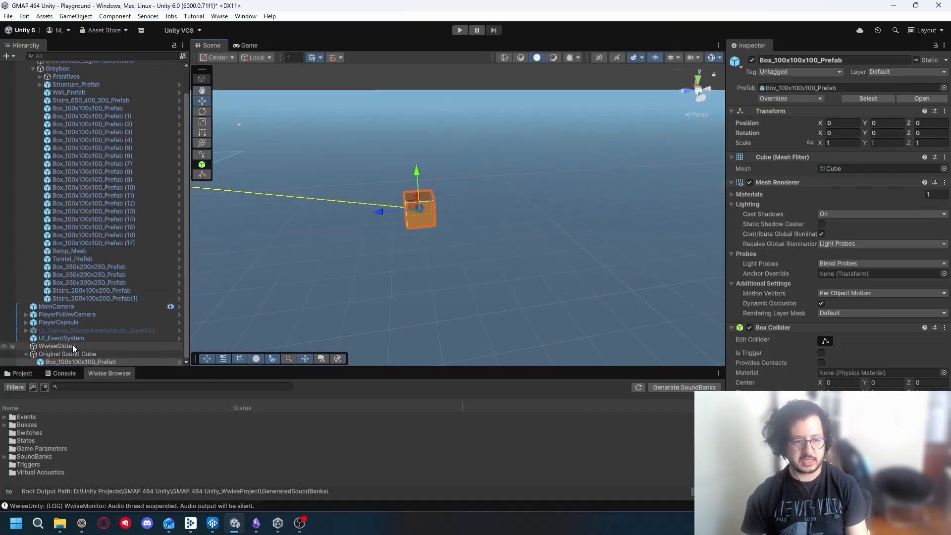
{"action": "left_click", "coordinate": [89, 354]}
{"action": "scroll", "coordinate": [807, 323], "scroll_direction": "down", "scroll_amount": 2}
{"action": "scroll", "coordinate": [807, 323], "scroll_direction": "down", "scroll_amount": 5}
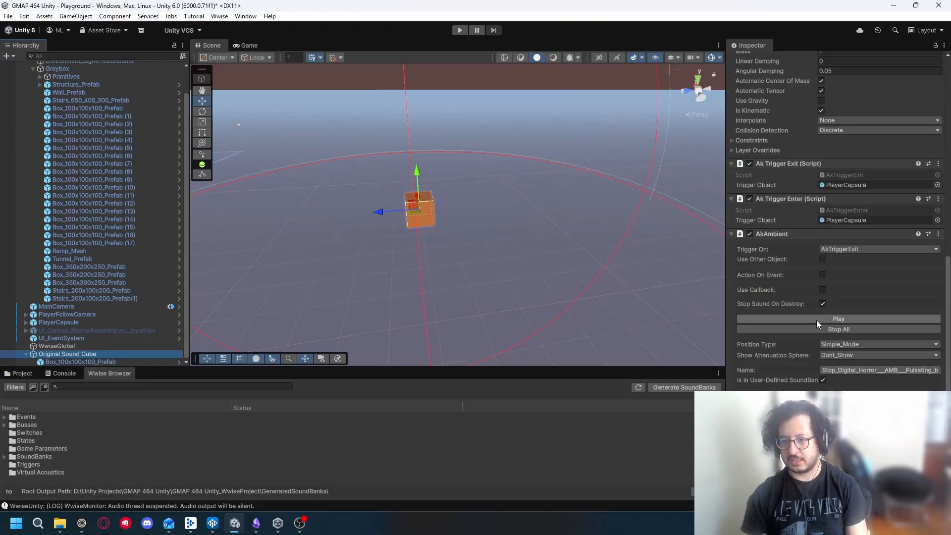
{"action": "left_click", "coordinate": [857, 331]}
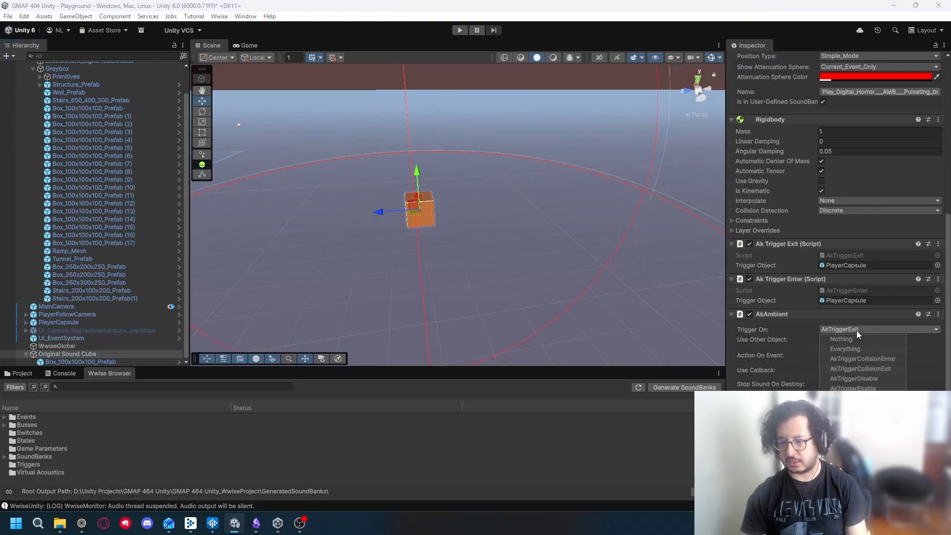
{"action": "left_click", "coordinate": [857, 331]}
Set Show Attenuation Sphere to Dont_Show on the Play event's AkAmbient and review the cube's trigger sphere in the scene.
{"action": "scroll", "coordinate": [846, 333], "scroll_direction": "up", "scroll_amount": 3}
{"action": "scroll", "coordinate": [848, 336], "scroll_direction": "up", "scroll_amount": 2}
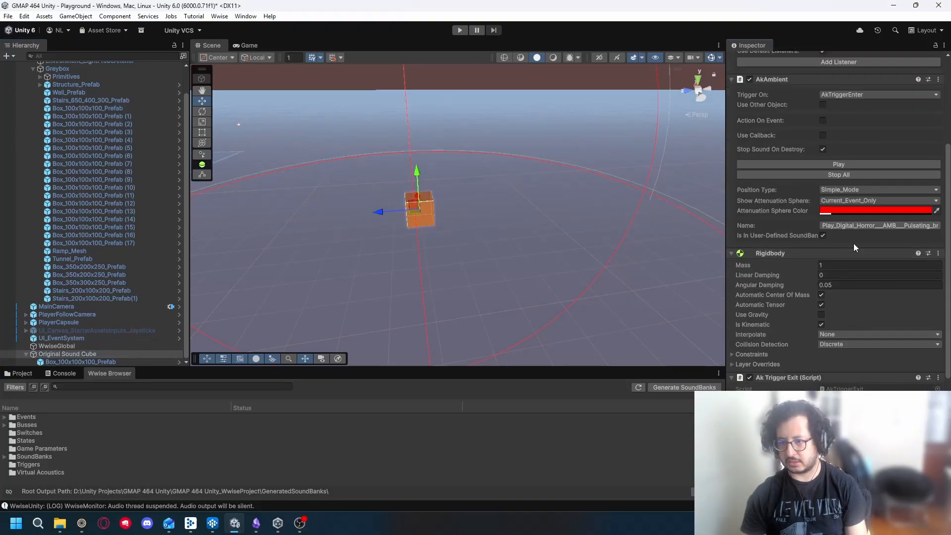
{"action": "left_click", "coordinate": [852, 201]}
{"action": "left_click", "coordinate": [851, 209]}
{"action": "right_click_drag", "start_coordinate": [564, 202], "coordinate": [520, 197]}
{"action": "key", "text": "s"}
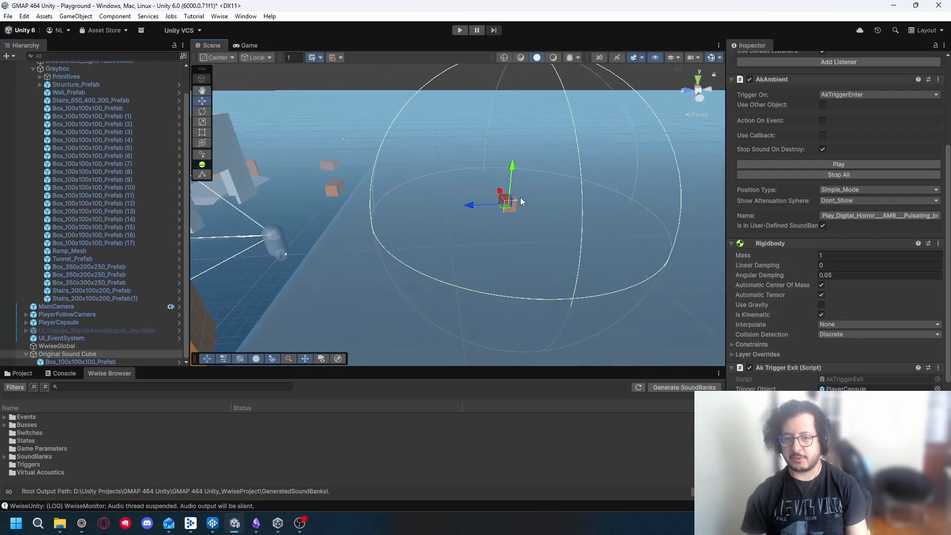